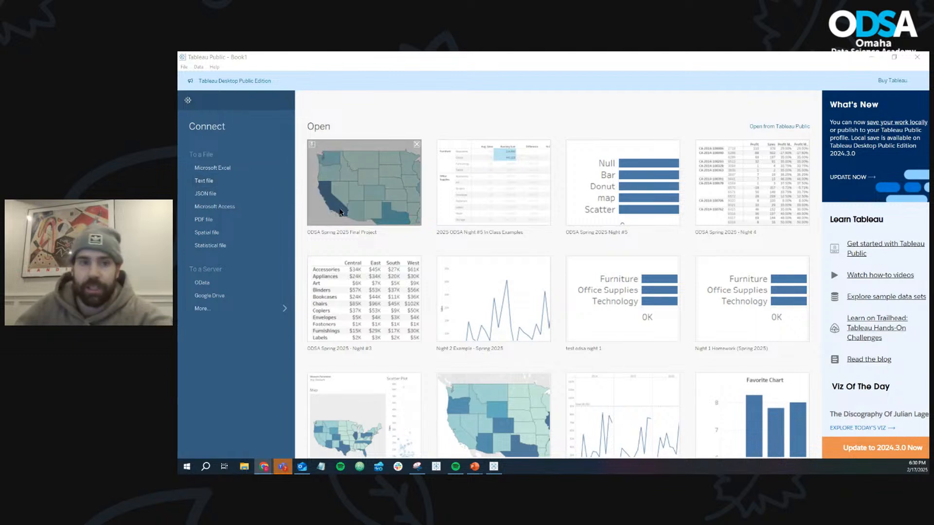
- Connect to the Excel file sample_-_superstore (5), add the Orders table to the data model and open Sheet 1
{"action": "left_click", "coordinate": [237, 168]}
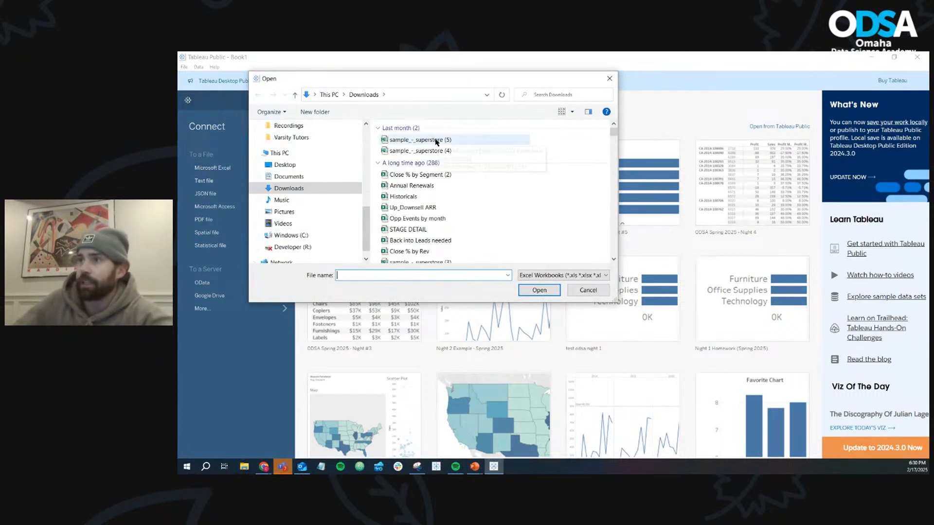
{"action": "double_click", "coordinate": [434, 141]}
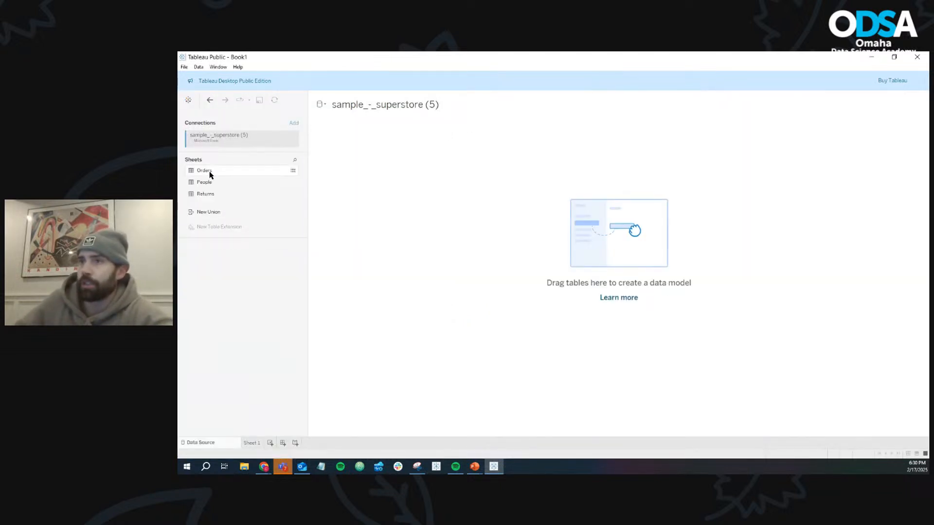
{"action": "left_click_drag", "start_coordinate": [209, 173], "coordinate": [474, 209]}
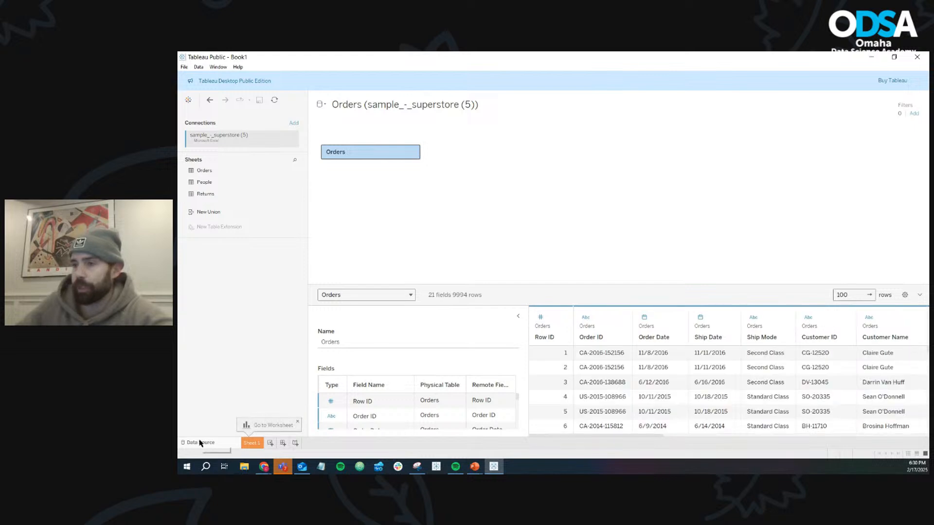
{"action": "left_click", "coordinate": [248, 443]}
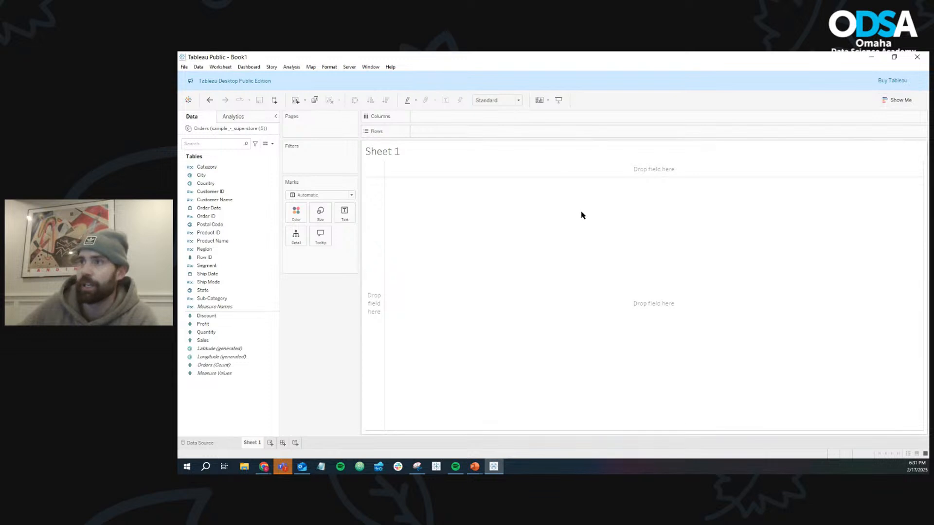
- View the worksheet's font formatting options and the list of available analytics objects
{"action": "right_click", "coordinate": [578, 224]}
{"action": "left_click", "coordinate": [596, 241]}
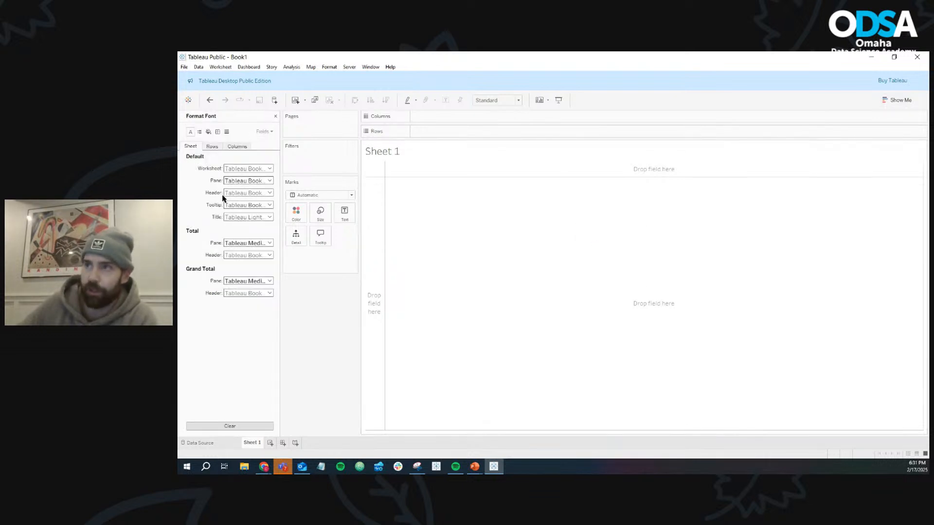
{"action": "left_click", "coordinate": [276, 117]}
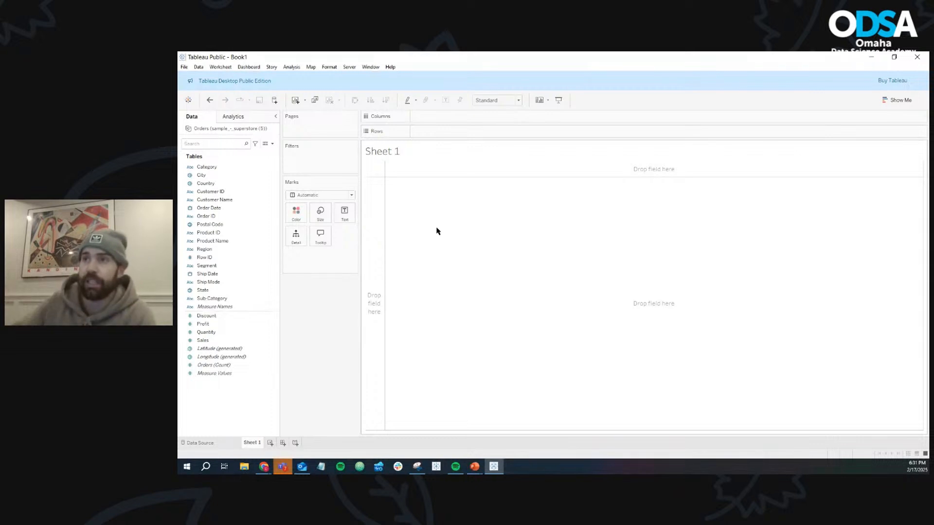
{"action": "left_click", "coordinate": [239, 117]}
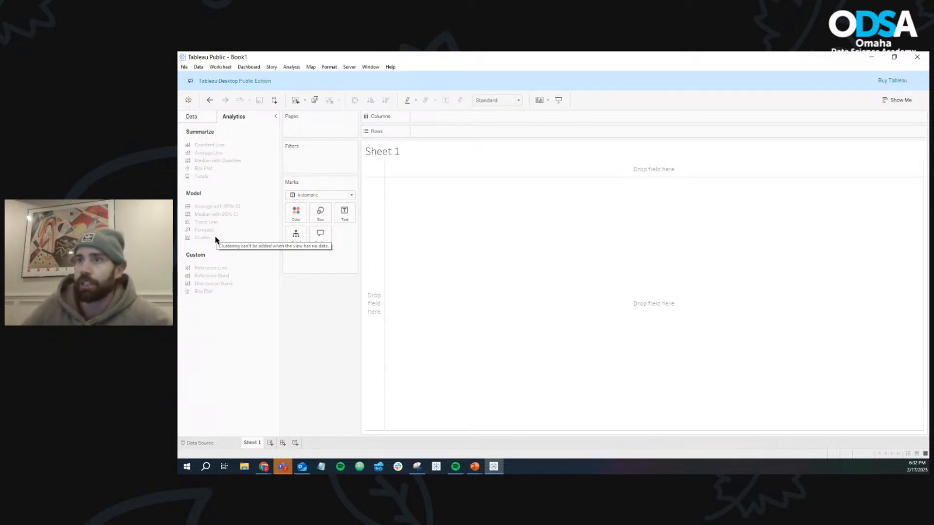
{"action": "left_click", "coordinate": [202, 119]}
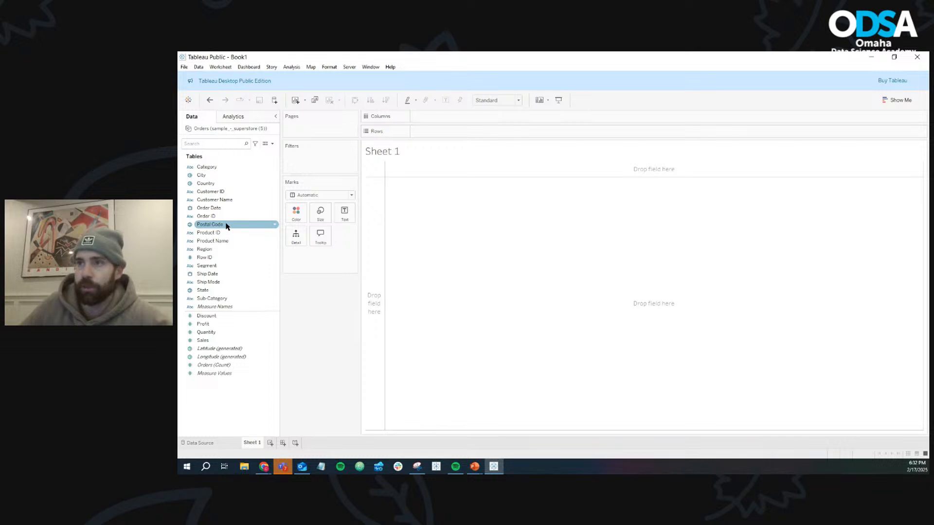
- Build a line chart of total Sales by Order Date, using continuous months for the date
{"action": "left_click_drag", "start_coordinate": [213, 212], "coordinate": [438, 117]}
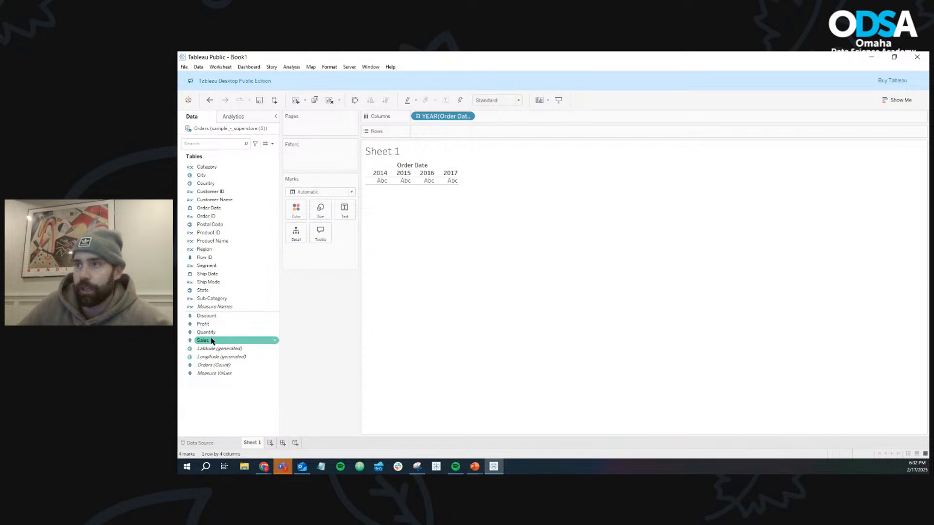
{"action": "left_click_drag", "start_coordinate": [212, 340], "coordinate": [445, 133]}
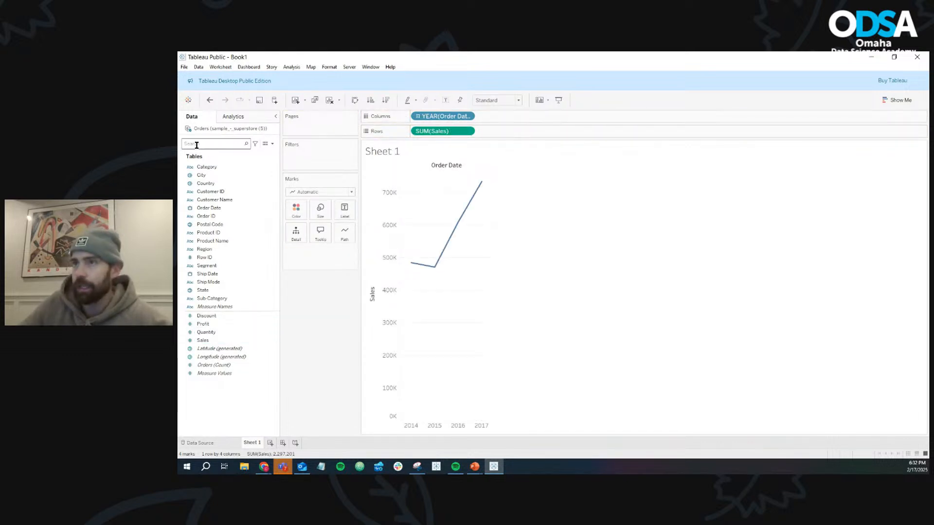
{"action": "left_click", "coordinate": [231, 117]}
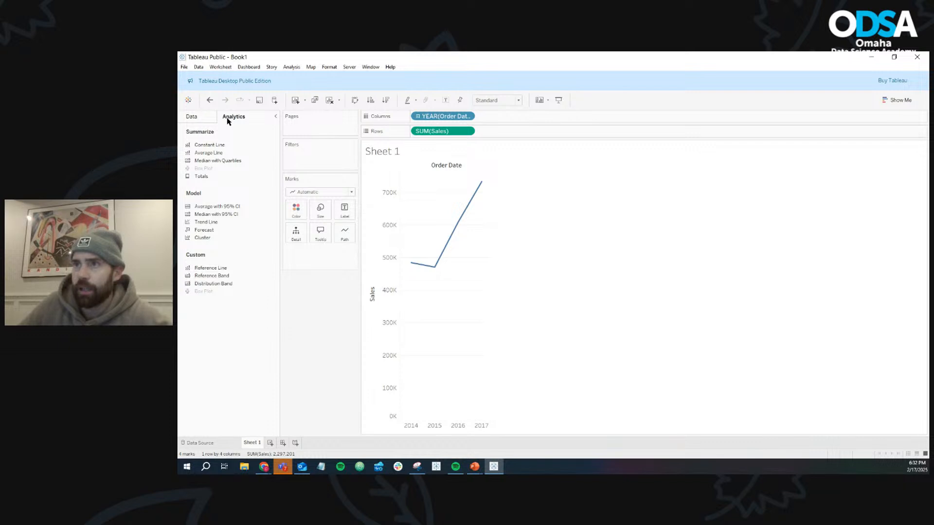
{"action": "left_click", "coordinate": [467, 117]}
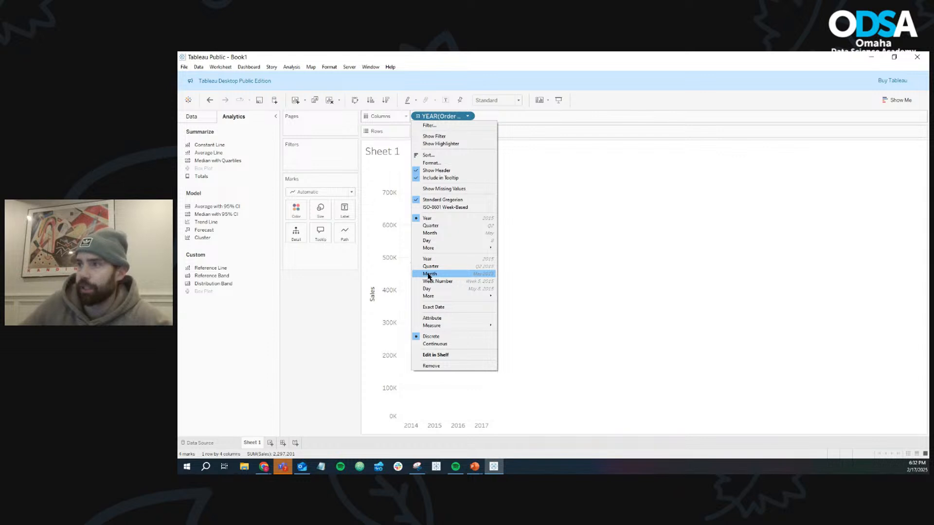
{"action": "left_click", "coordinate": [492, 273]}
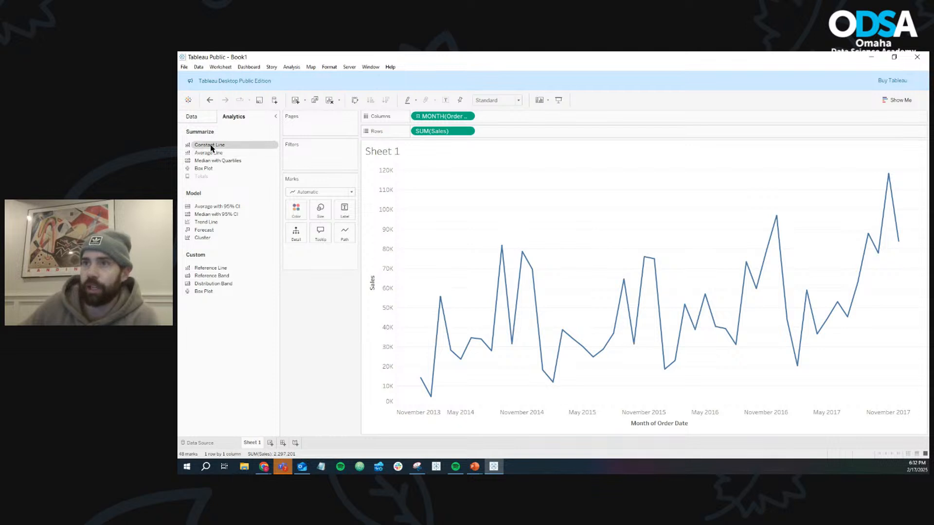
- Try adding constant lines to the whole table for both Order Date and Sales, and remove both lines
{"action": "left_click_drag", "start_coordinate": [210, 145], "coordinate": [430, 175]}
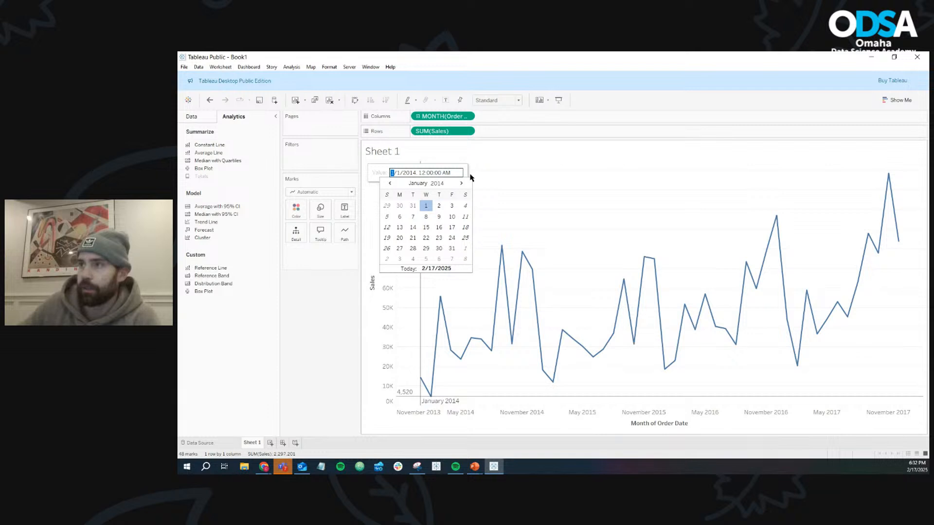
{"action": "left_click", "coordinate": [498, 192]}
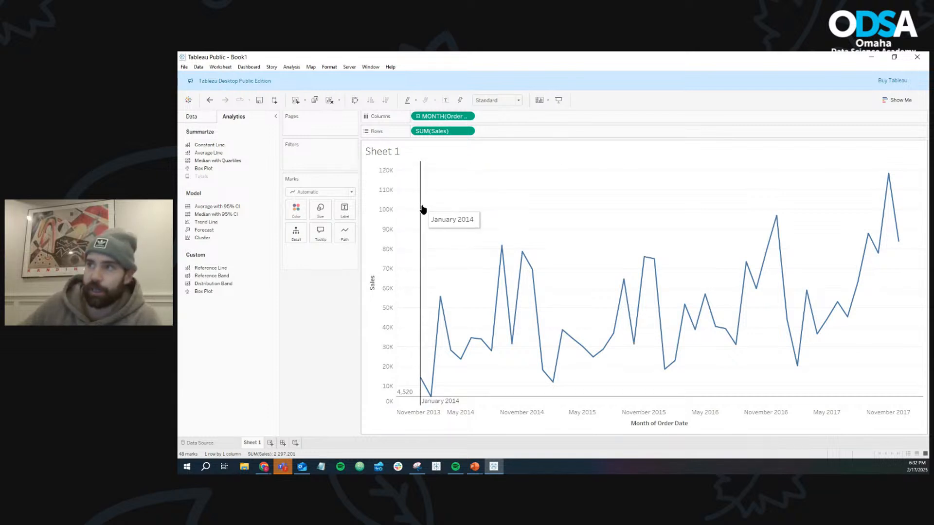
{"action": "left_click_drag", "start_coordinate": [422, 210], "coordinate": [313, 302]}
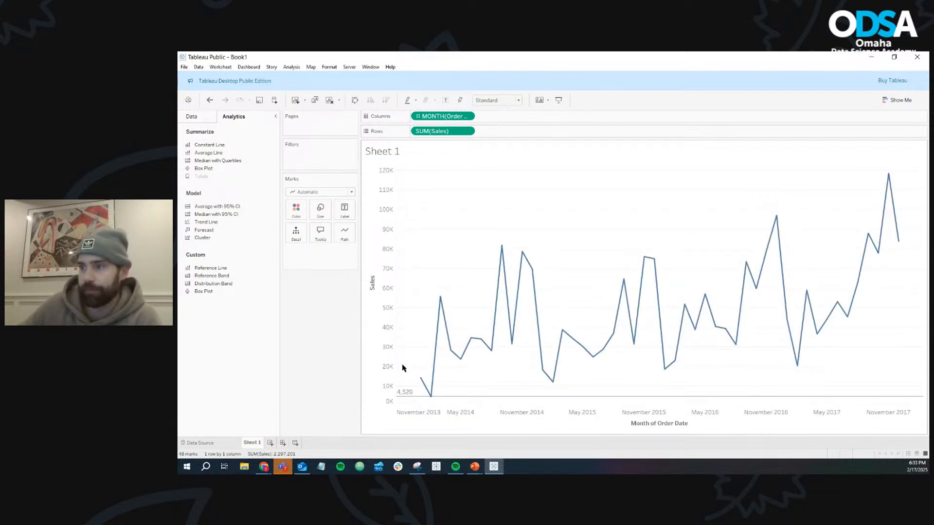
{"action": "left_click_drag", "start_coordinate": [462, 403], "coordinate": [312, 360]}
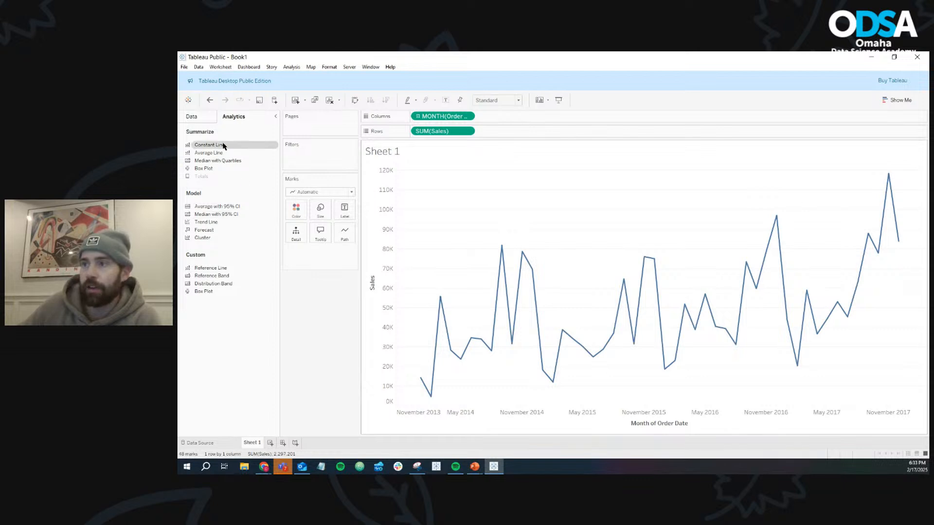
- Add a constant line for SUM(Sales) only, with a value of 70000
{"action": "left_click_drag", "start_coordinate": [223, 146], "coordinate": [419, 212]}
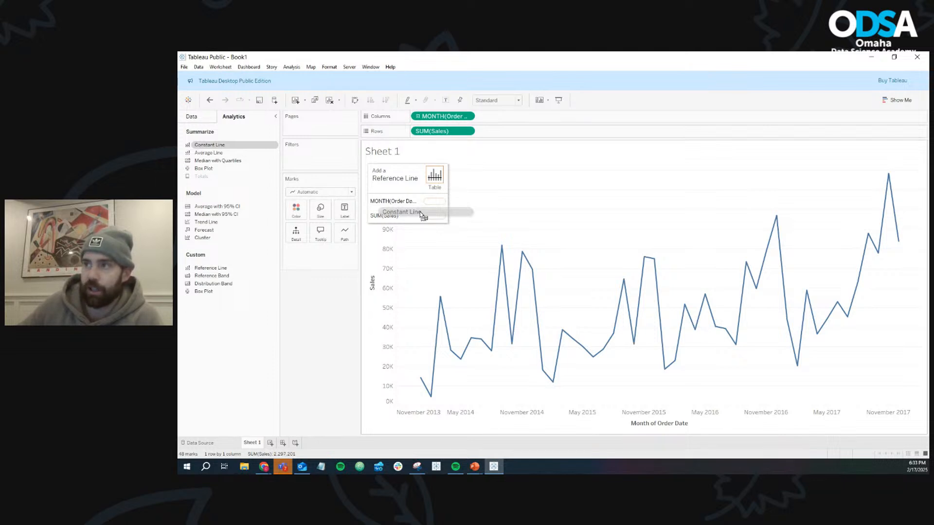
{"action": "left_click_drag", "start_coordinate": [419, 212], "coordinate": [436, 203]}
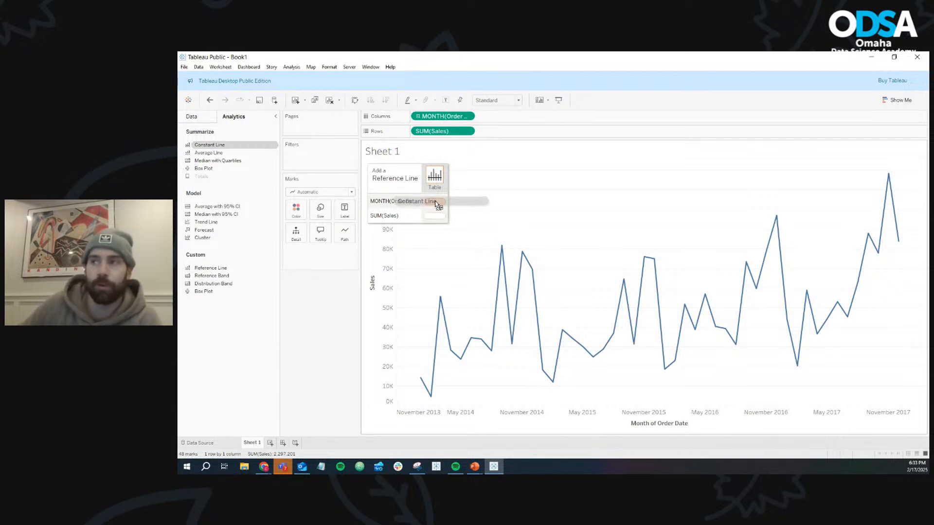
{"action": "left_click_drag", "start_coordinate": [435, 201], "coordinate": [434, 217]}
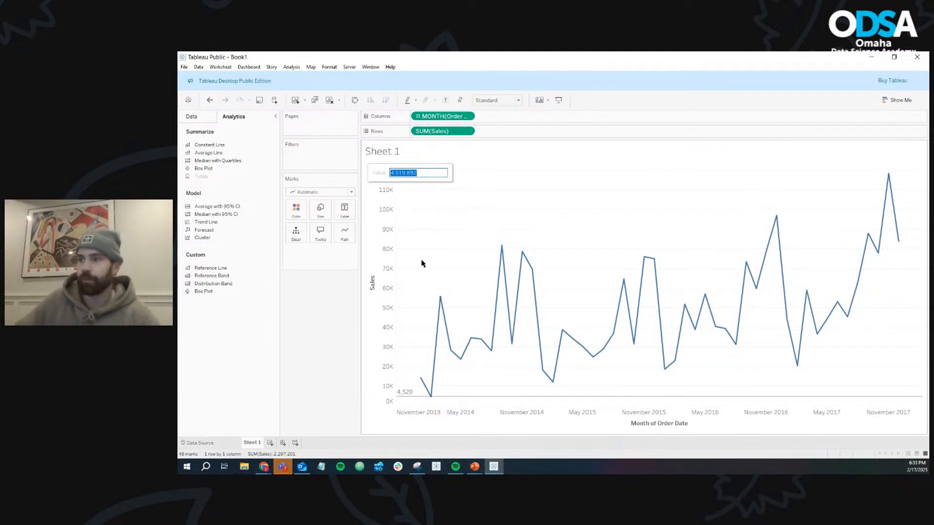
{"action": "mouse_move", "coordinate": [406, 402]}
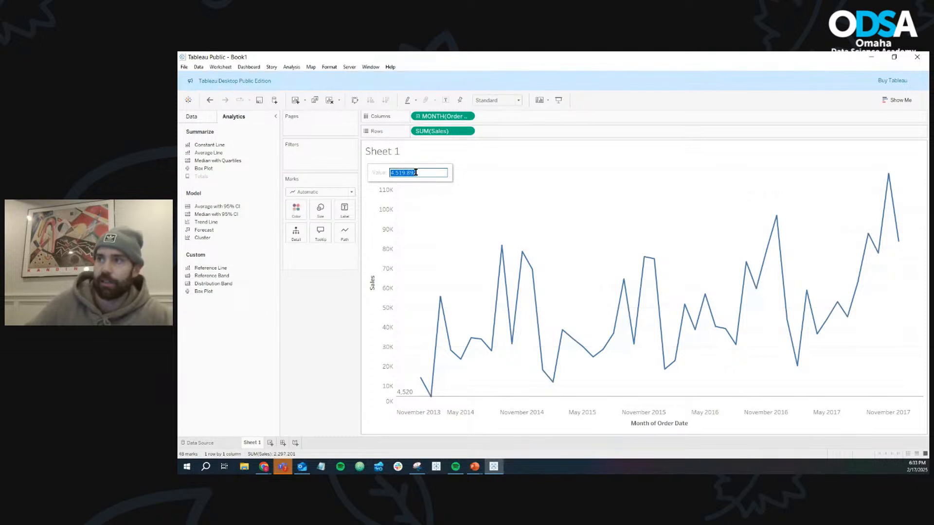
{"action": "type", "text": "70"}
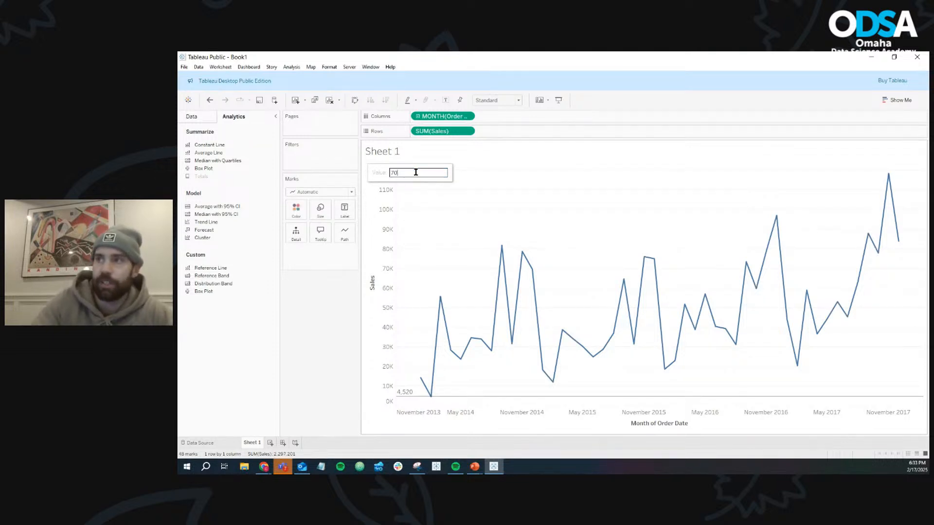
{"action": "type", "text": "000"}
{"action": "key", "text": "Return"}
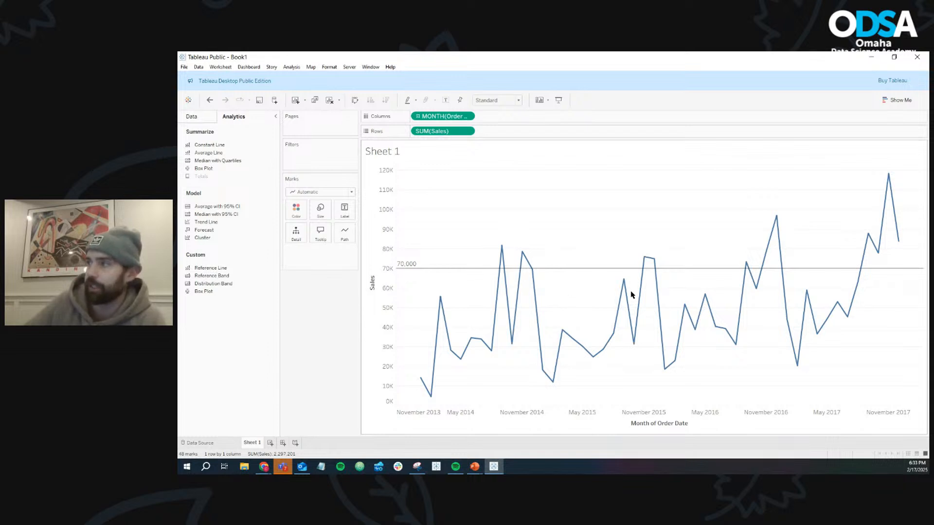
- Add a constant line for the month of Order Date and pick November 1, 2014 as its date
{"action": "mouse_move", "coordinate": [526, 257]}
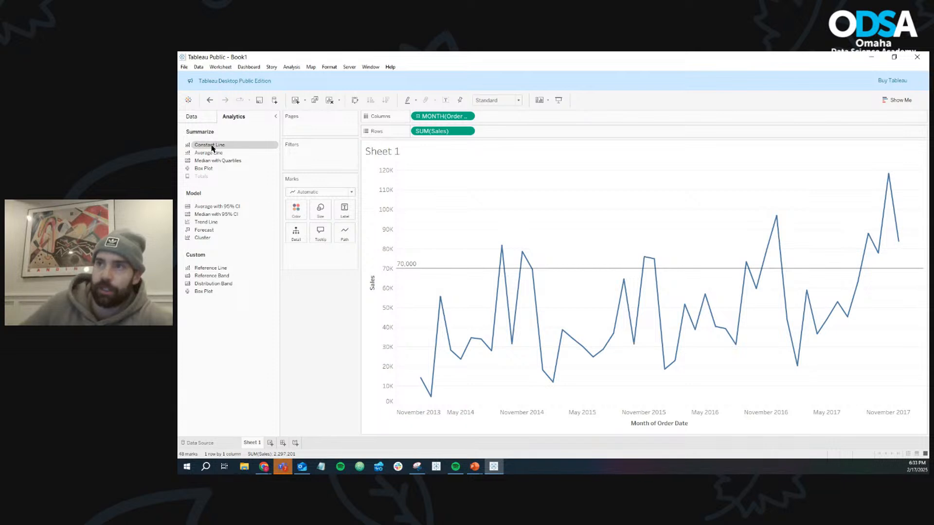
{"action": "left_click_drag", "start_coordinate": [212, 147], "coordinate": [312, 176]}
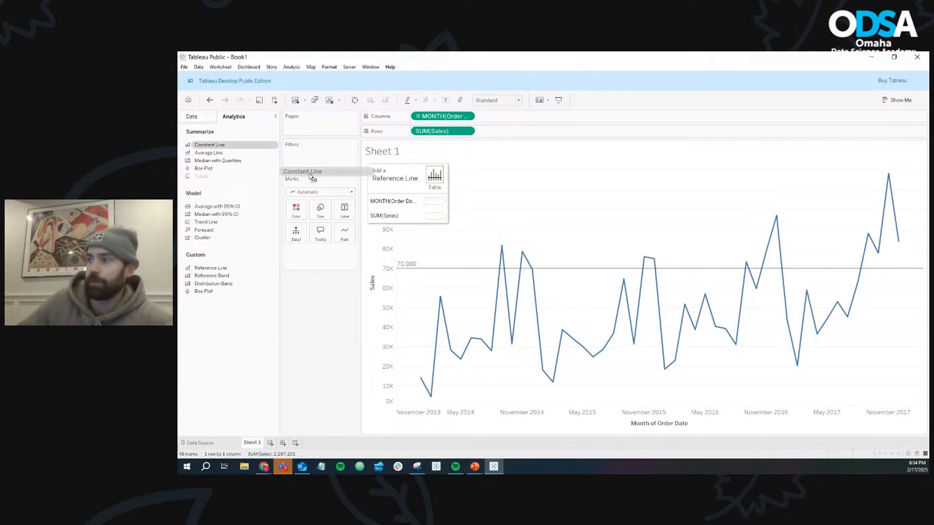
{"action": "left_click_drag", "start_coordinate": [311, 176], "coordinate": [437, 201]}
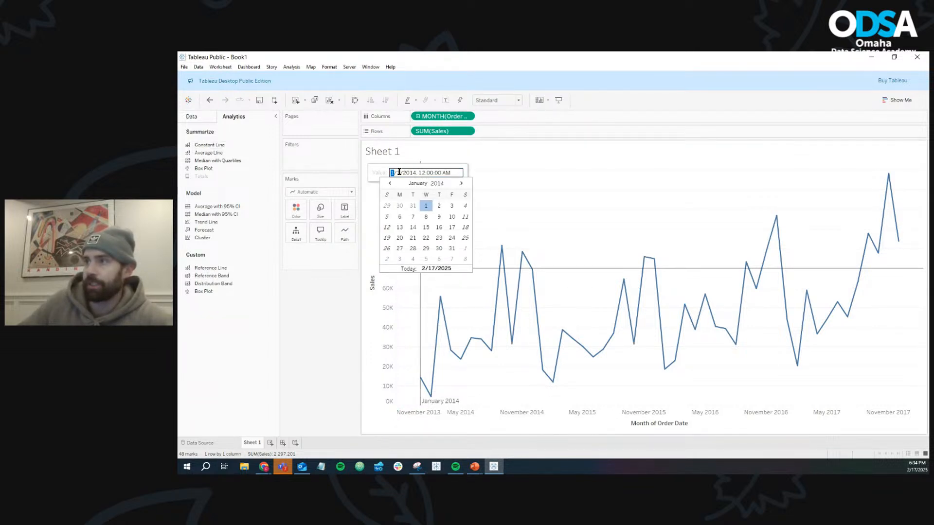
{"action": "left_click", "coordinate": [461, 184]}
{"action": "left_click", "coordinate": [461, 184]}
{"action": "left_click", "coordinate": [462, 183]}
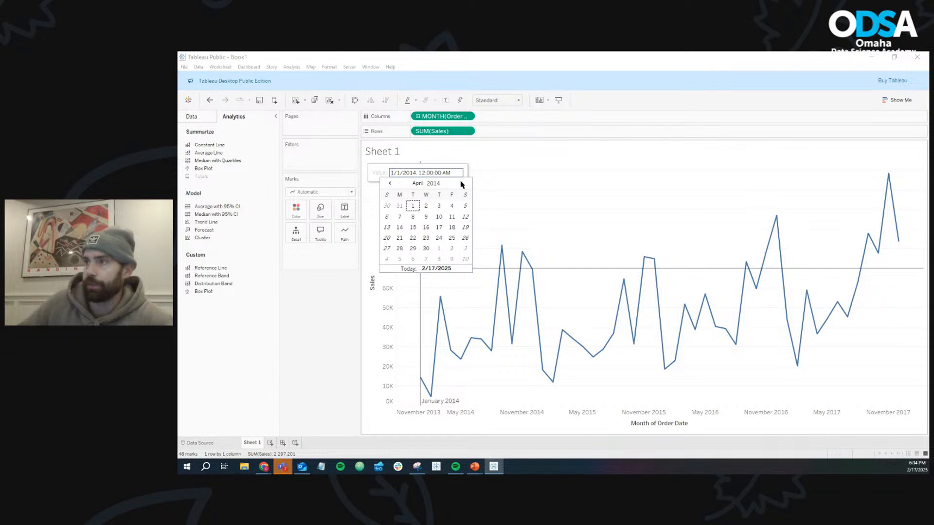
{"action": "left_click", "coordinate": [462, 183]}
{"action": "left_click", "coordinate": [462, 184]}
{"action": "left_click", "coordinate": [462, 183]}
{"action": "left_click", "coordinate": [462, 183]}
{"action": "left_click", "coordinate": [462, 184]}
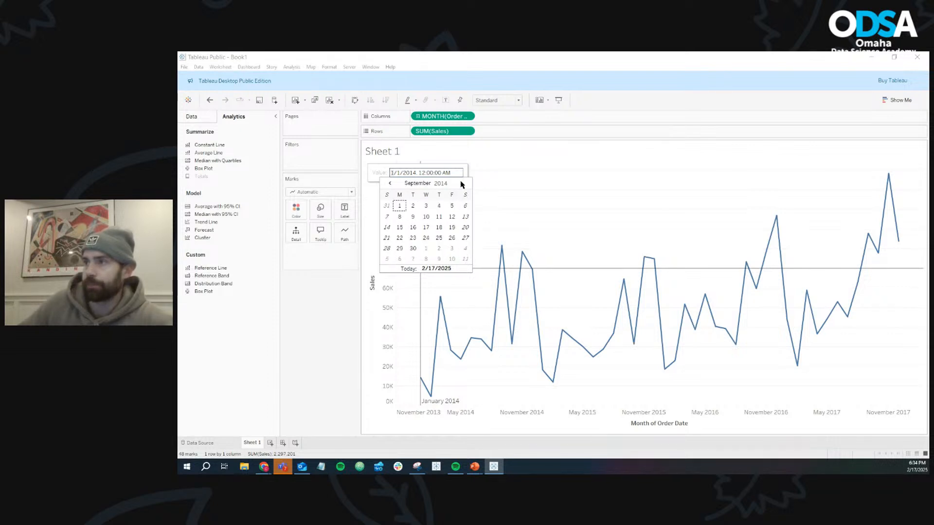
{"action": "left_click", "coordinate": [462, 184]}
{"action": "left_click", "coordinate": [461, 183]}
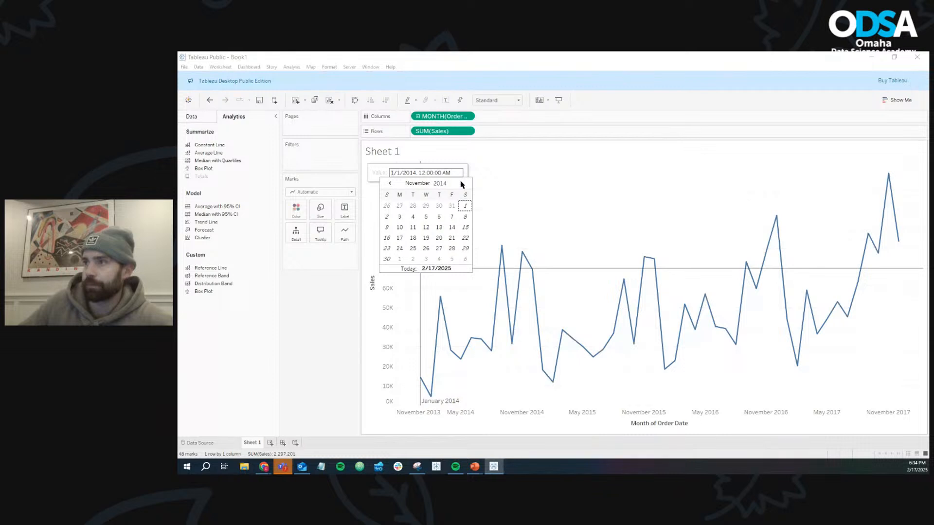
{"action": "left_click", "coordinate": [464, 206]}
- Change the year of the Order Date constant line to 2016
{"action": "left_click", "coordinate": [418, 172]}
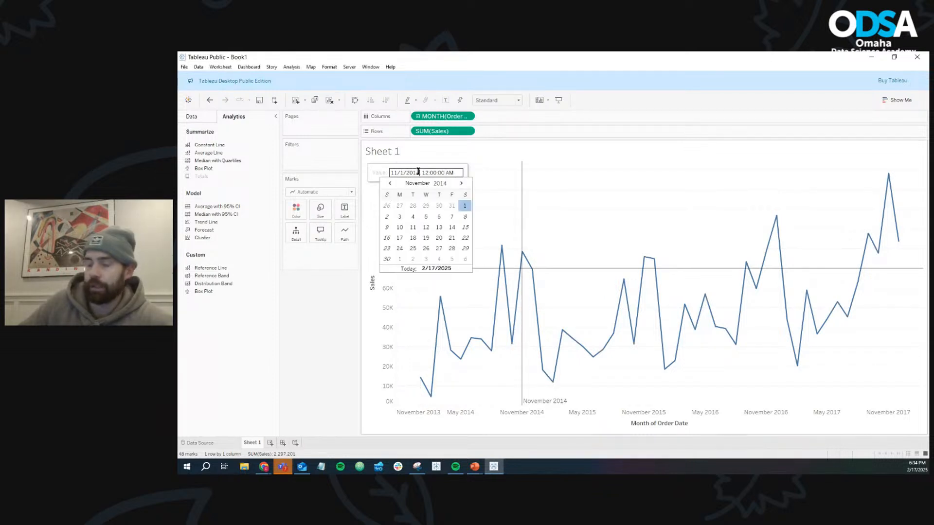
{"action": "key", "text": "BackSpace"}
{"action": "type", "text": "6"}
{"action": "key", "text": "Return"}
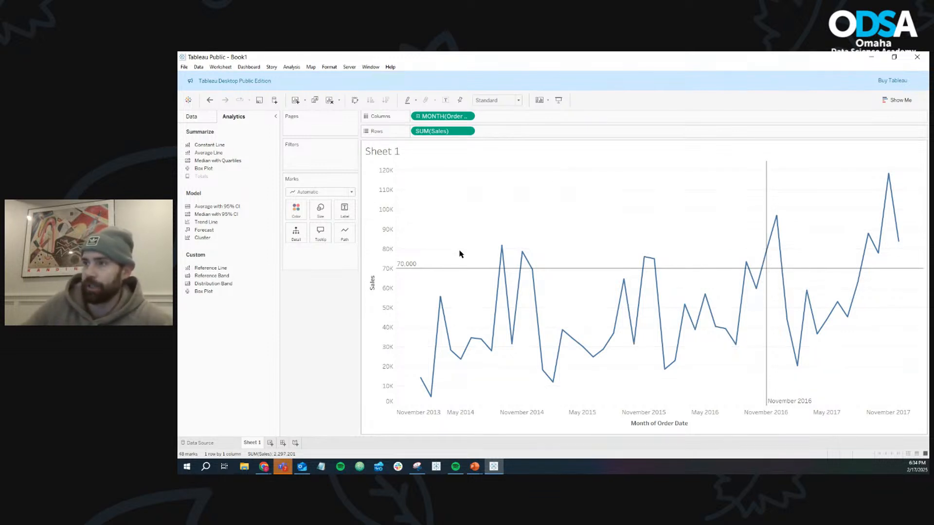
- Give the 70,000 Sales constant line a custom label reading "Sales Goal"
{"action": "right_click", "coordinate": [419, 271]}
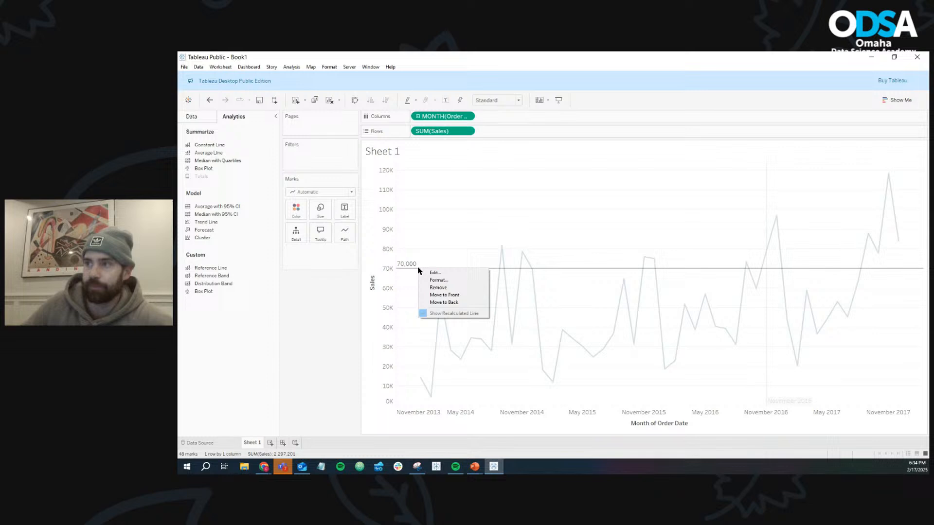
{"action": "left_click", "coordinate": [451, 271]}
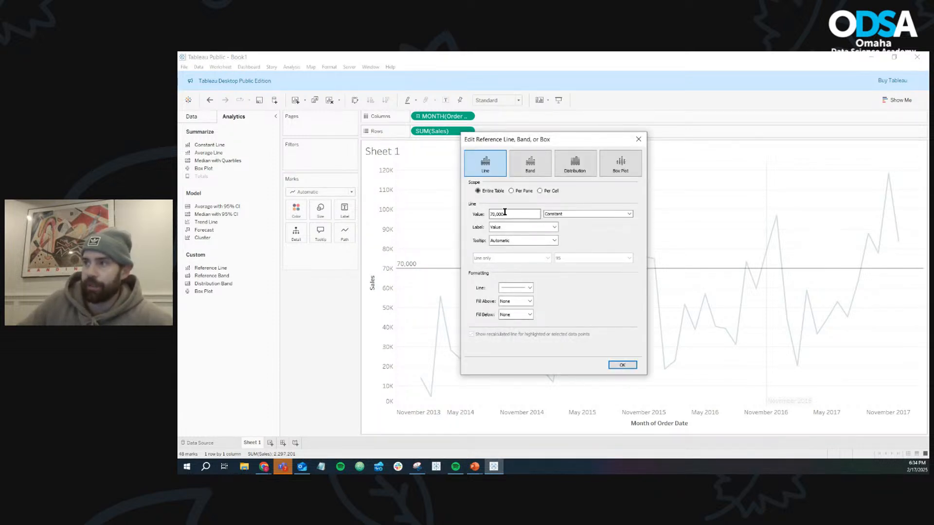
{"action": "left_click", "coordinate": [556, 214]}
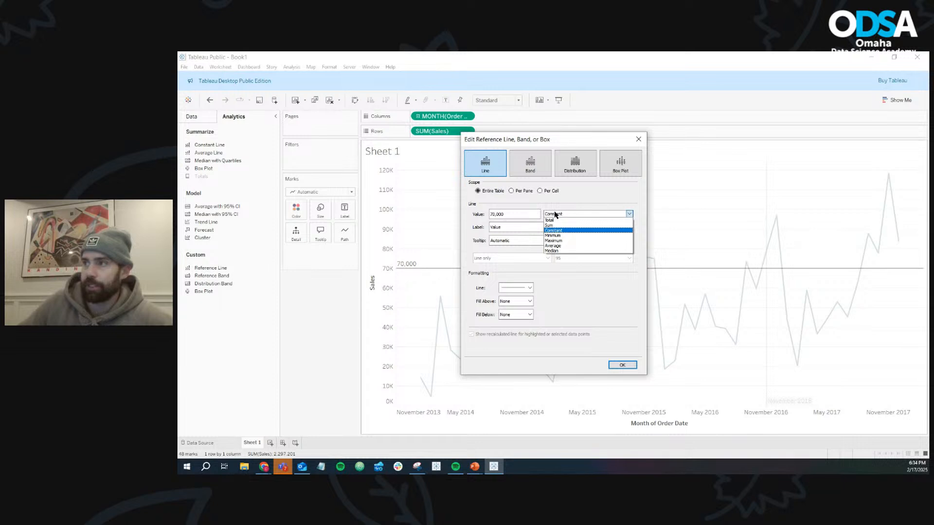
{"action": "left_click", "coordinate": [571, 204]}
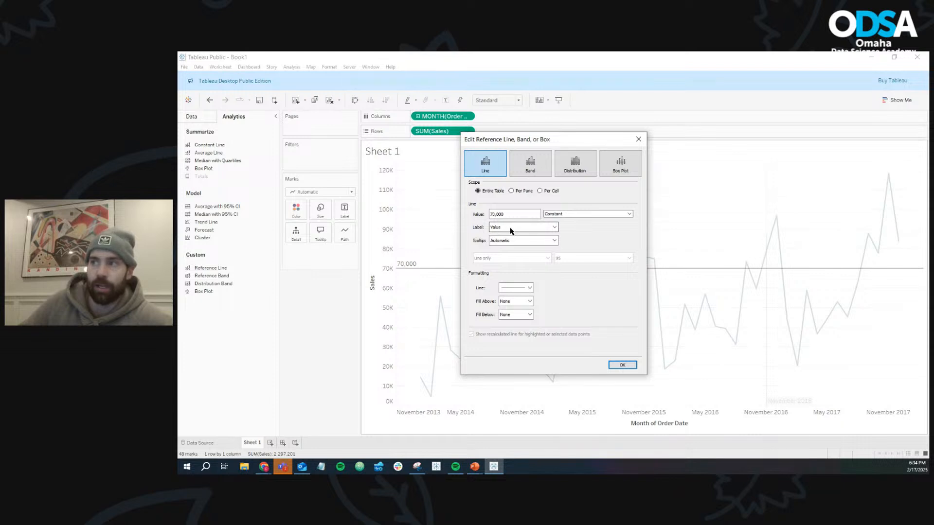
{"action": "left_click", "coordinate": [555, 228]}
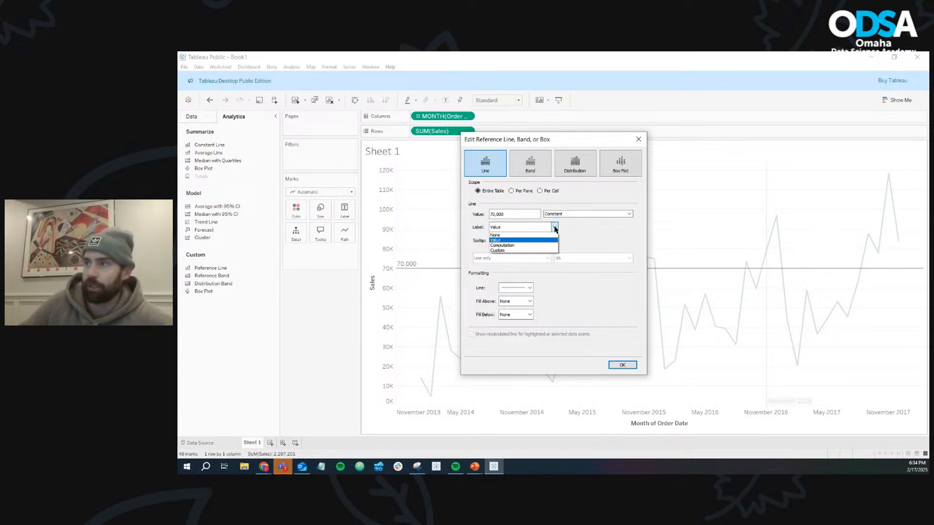
{"action": "left_click", "coordinate": [536, 251]}
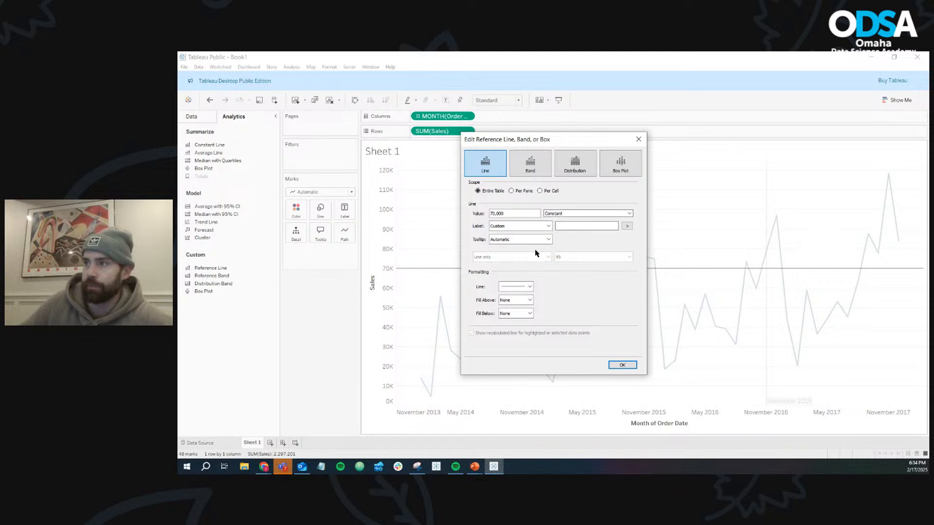
{"action": "left_click", "coordinate": [571, 227]}
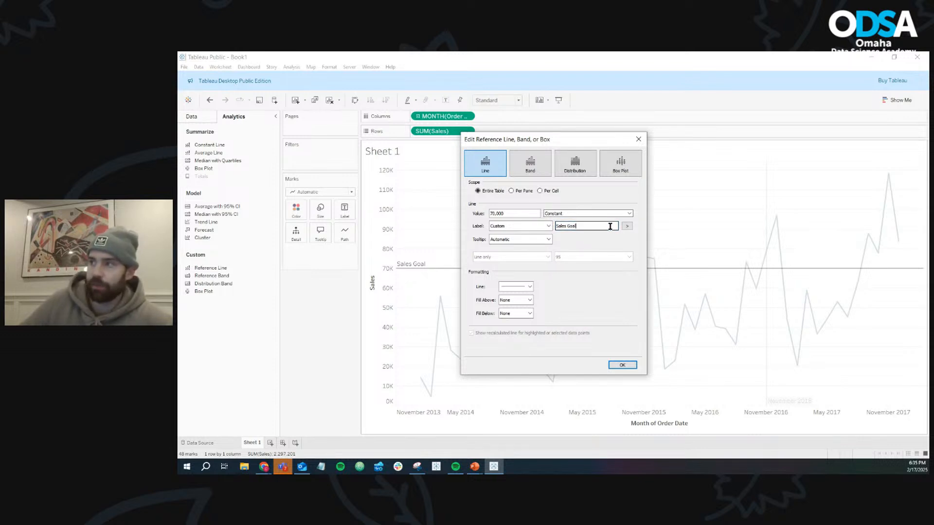
- Extend the Sales line's custom label with a colon and the inserted Value field, making it "Sales Goal: <Value>"
{"action": "left_click", "coordinate": [626, 227]}
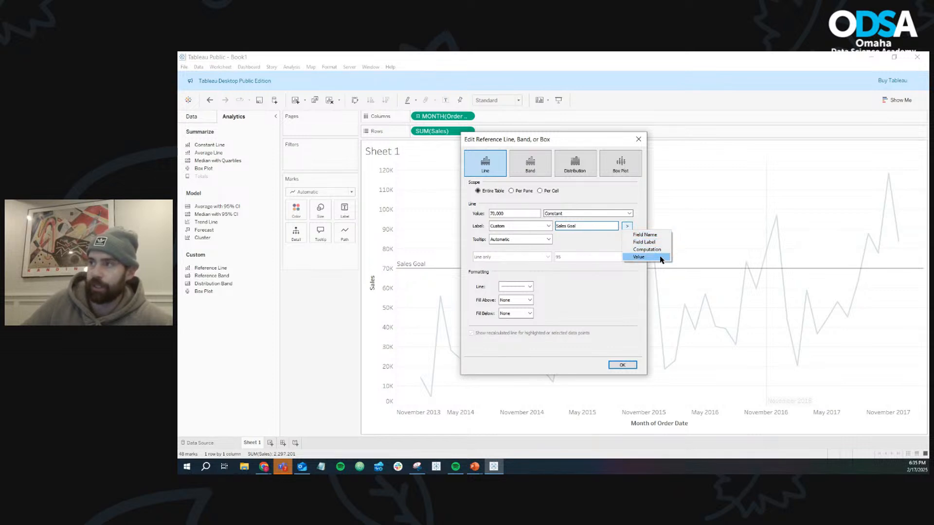
{"action": "left_click", "coordinate": [588, 227]}
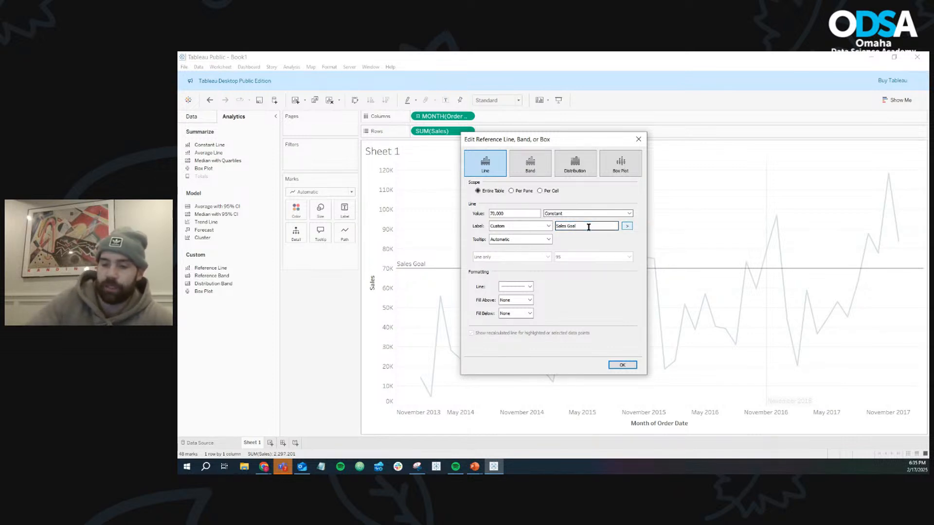
{"action": "type", "text": ":"}
{"action": "left_click", "coordinate": [627, 226]}
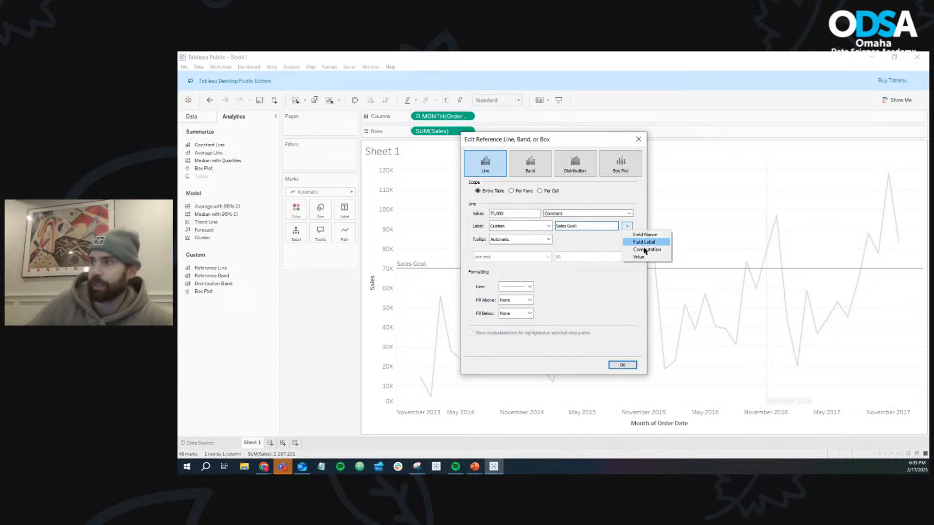
{"action": "left_click", "coordinate": [639, 257]}
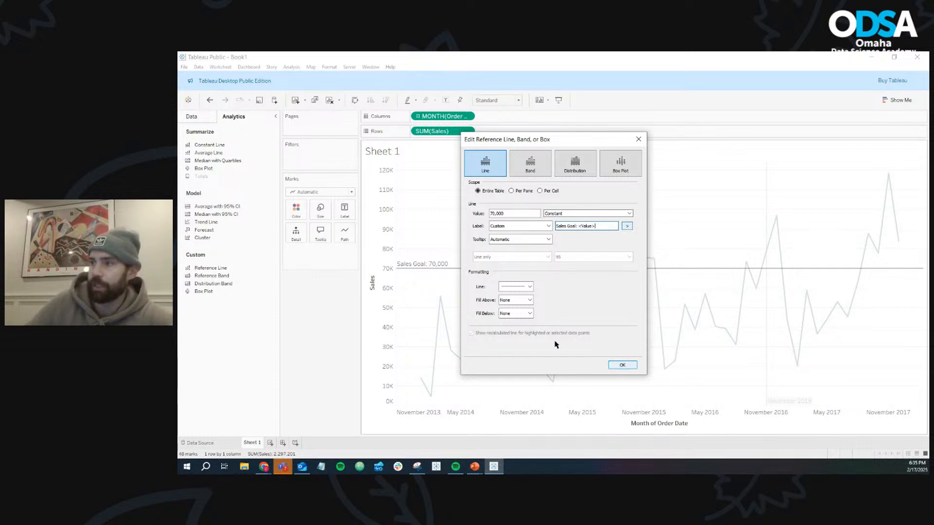
{"action": "left_click_drag", "start_coordinate": [595, 227], "coordinate": [581, 227]}
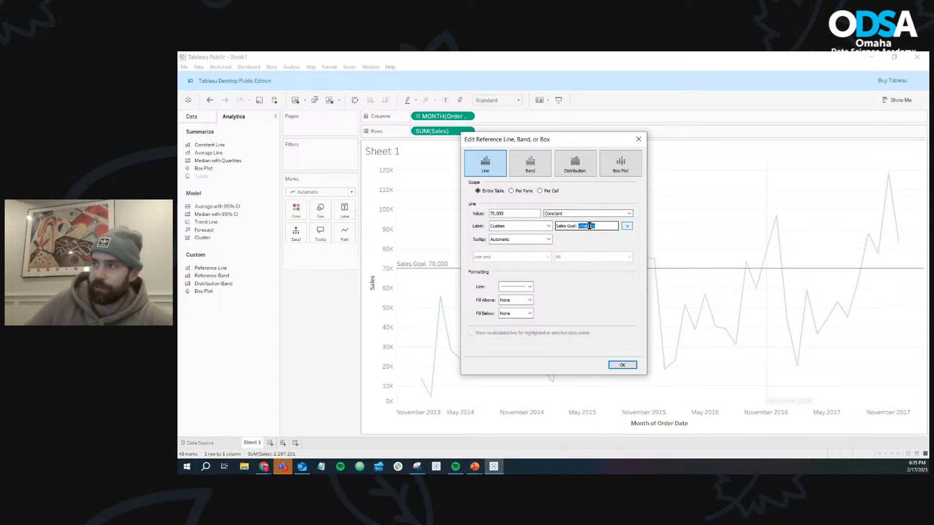
{"action": "left_click", "coordinate": [623, 365]}
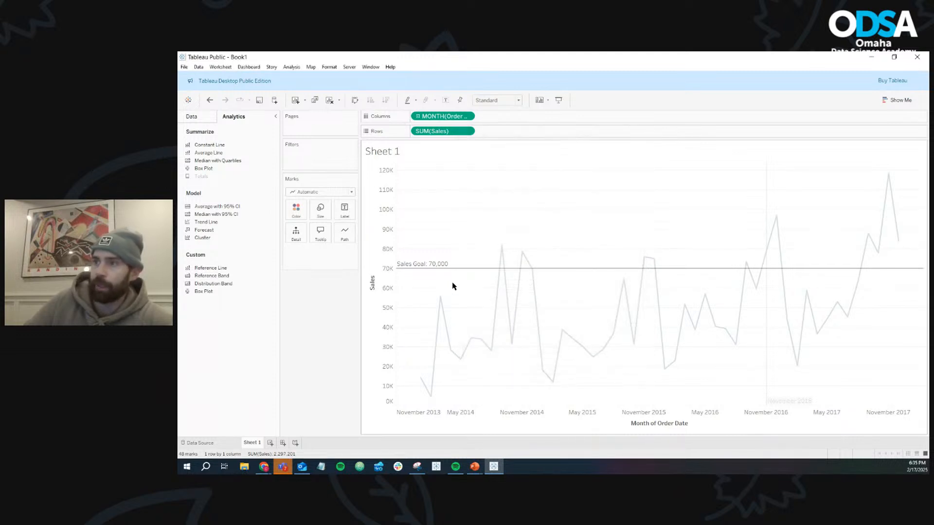
- Give the November 2016 Order Date constant line a custom label reading "New P&P"
{"action": "mouse_move", "coordinate": [441, 272]}
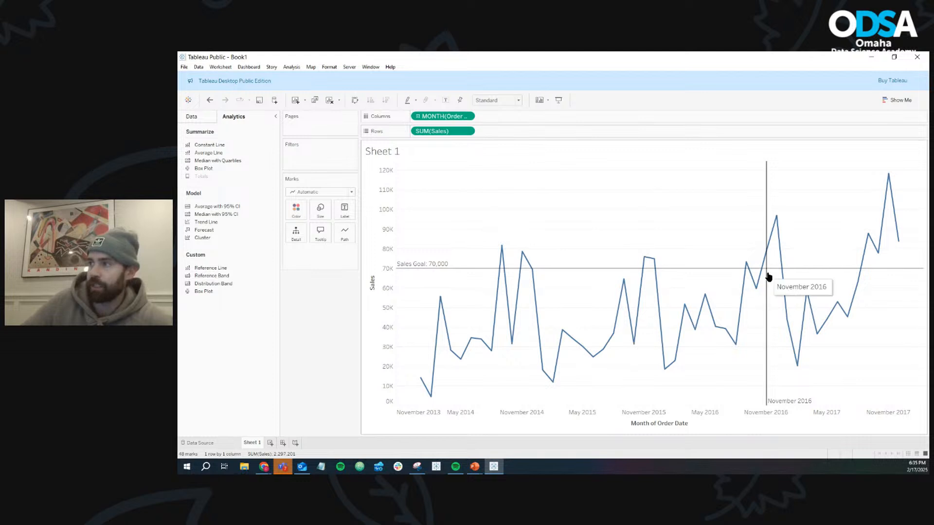
{"action": "mouse_move", "coordinate": [797, 406]}
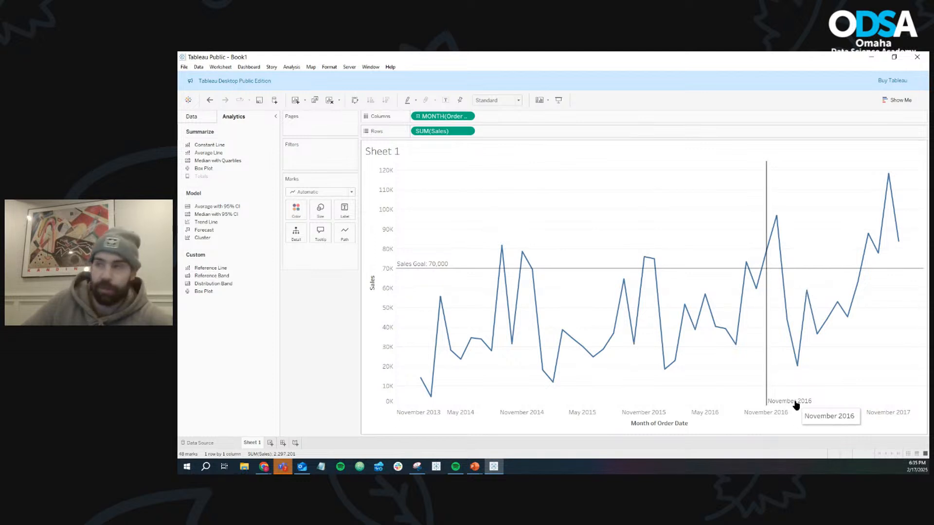
{"action": "right_click", "coordinate": [767, 358]}
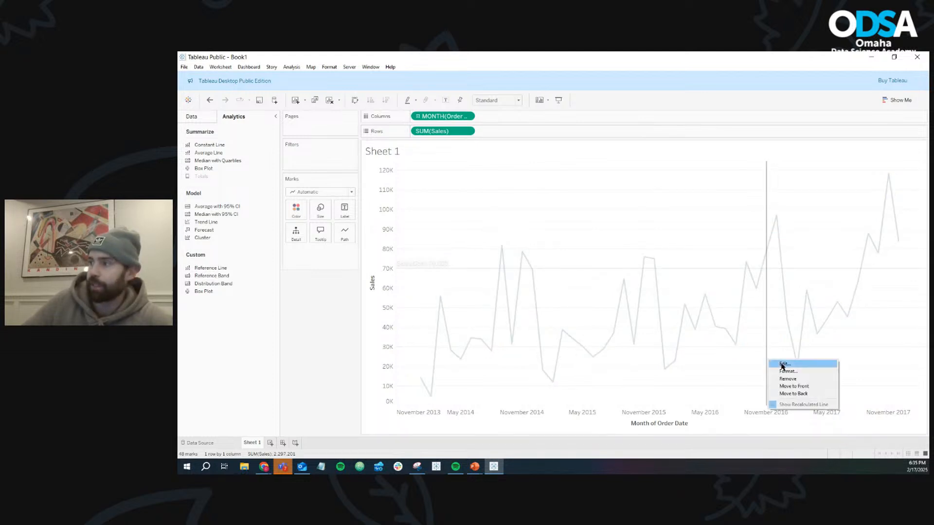
{"action": "left_click", "coordinate": [783, 364]}
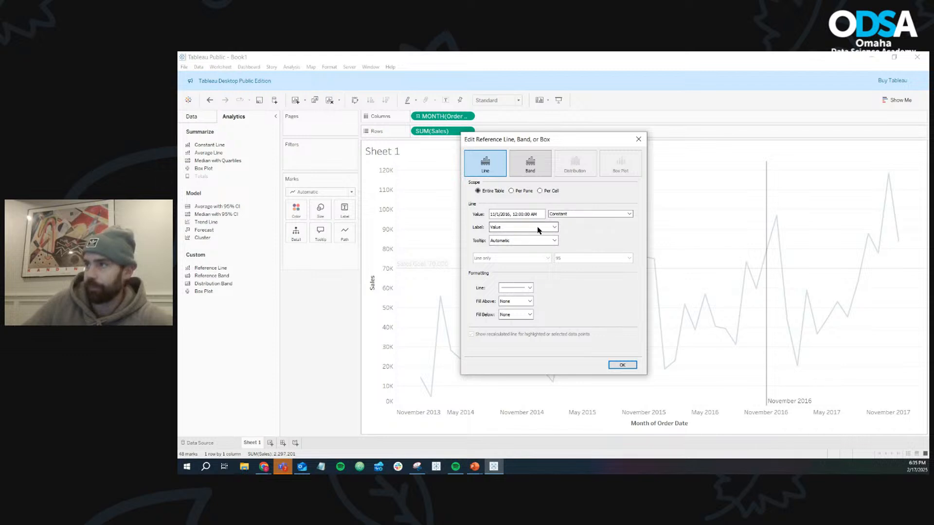
{"action": "left_click", "coordinate": [539, 229]}
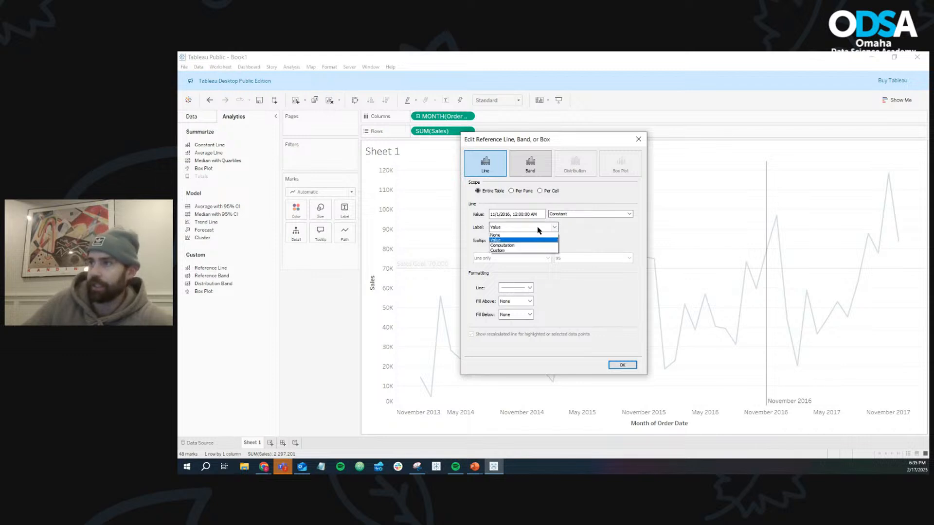
{"action": "left_click", "coordinate": [512, 251]}
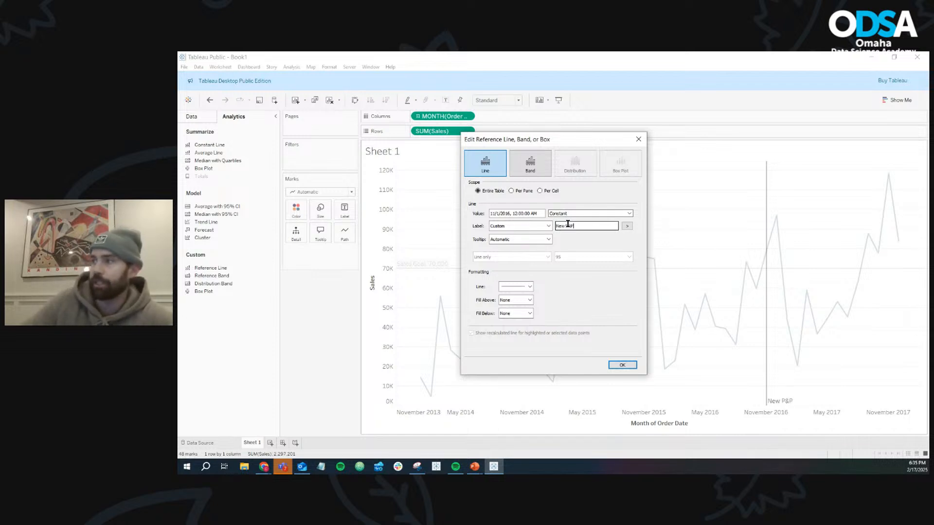
{"action": "left_click", "coordinate": [626, 363]}
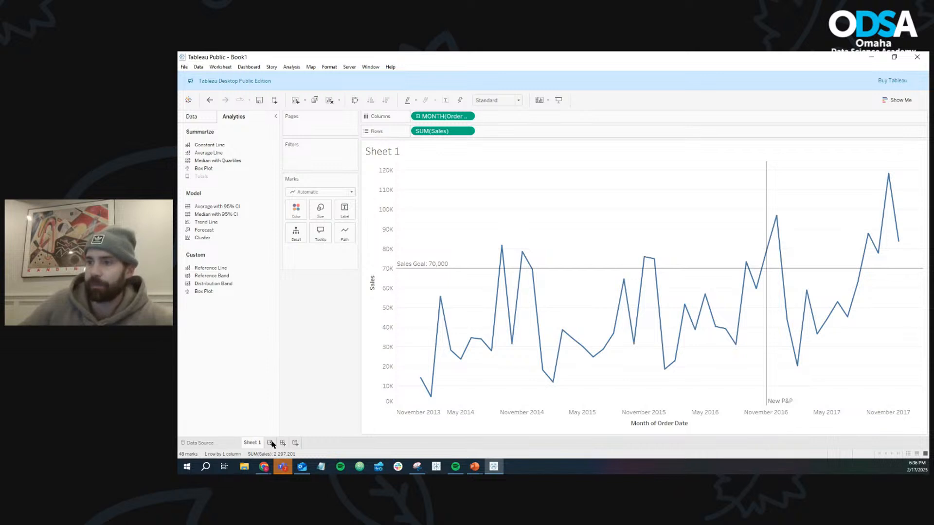
- Rename Sheet 1 as "Constant Line"
{"action": "right_click", "coordinate": [255, 444]}
{"action": "left_click", "coordinate": [262, 339]}
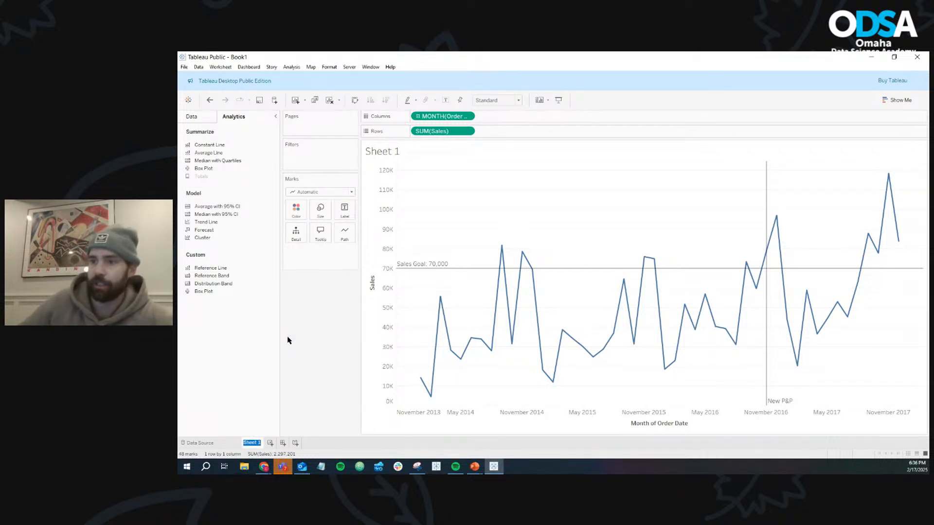
{"action": "type", "text": "Cor"}
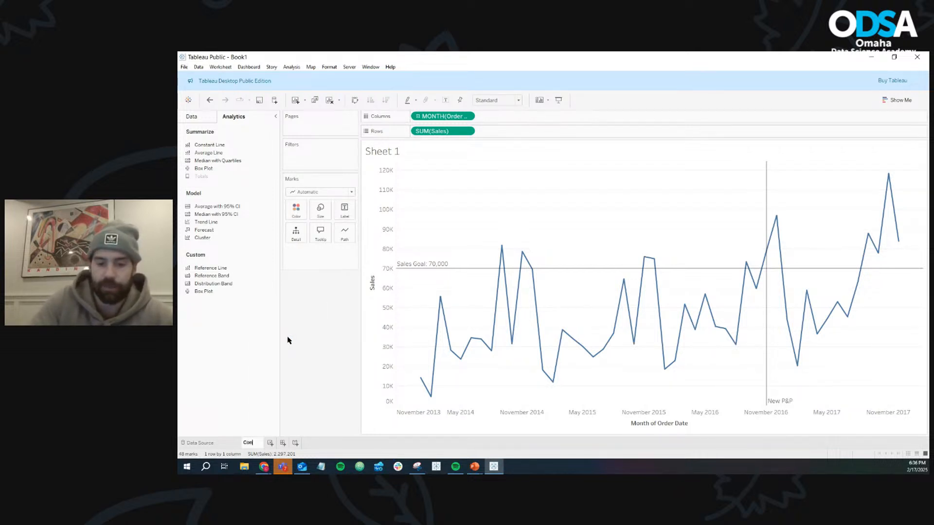
{"action": "type", "text": "stant Line"}
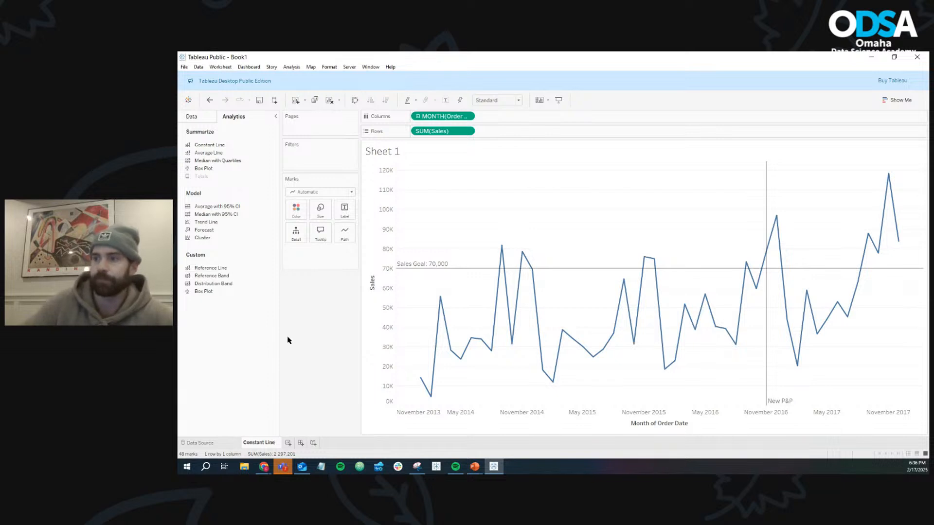
- Create a new worksheet with a line chart of SUM(Sales) in Rows by continuous month of Order Date in Columns
{"action": "left_click", "coordinate": [289, 444]}
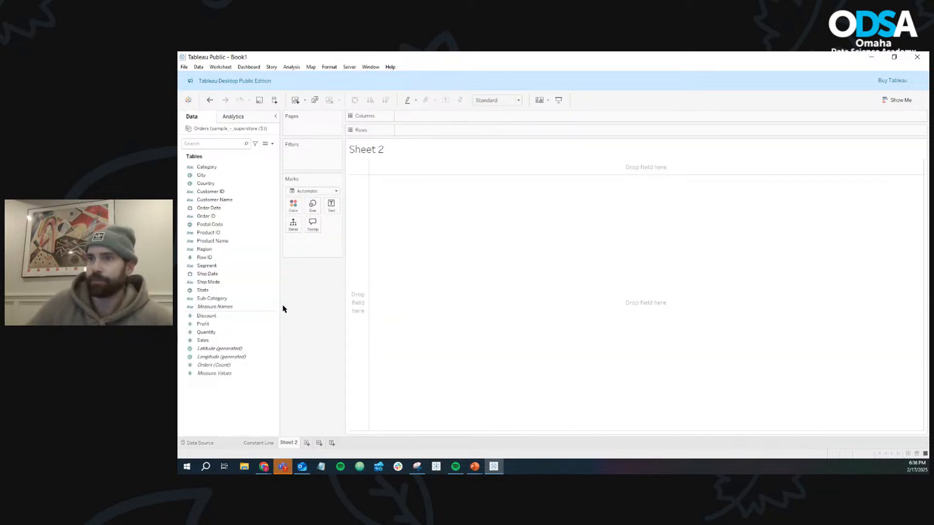
{"action": "left_click_drag", "start_coordinate": [238, 207], "coordinate": [459, 118]}
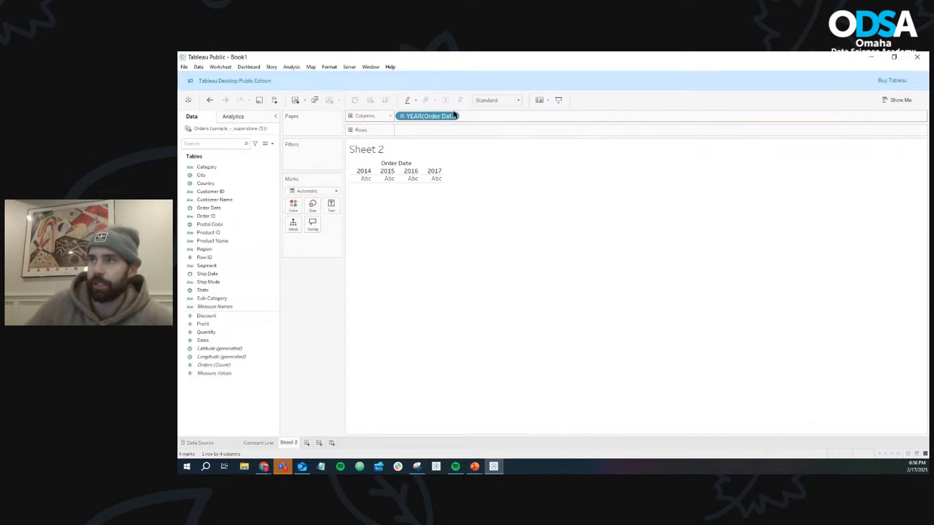
{"action": "left_click", "coordinate": [453, 117]}
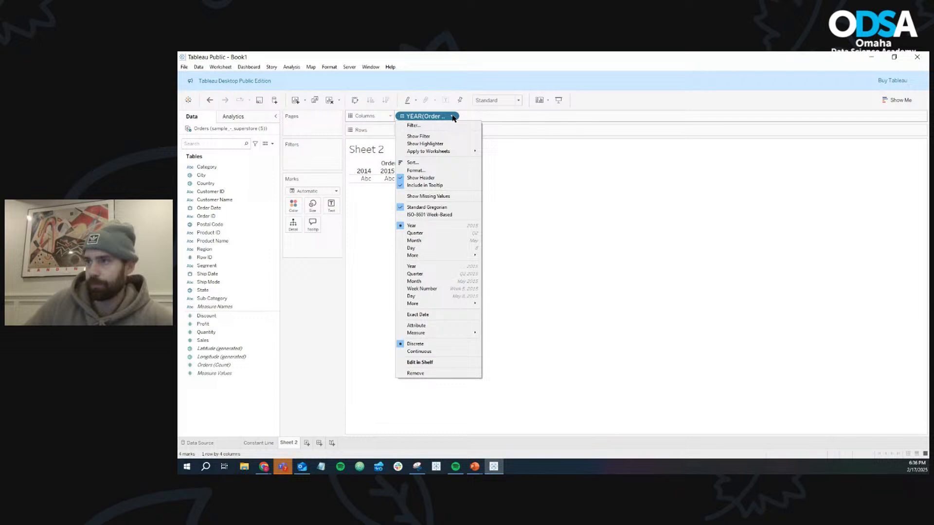
{"action": "left_click", "coordinate": [452, 282]}
{"action": "left_click_drag", "start_coordinate": [222, 341], "coordinate": [428, 130]}
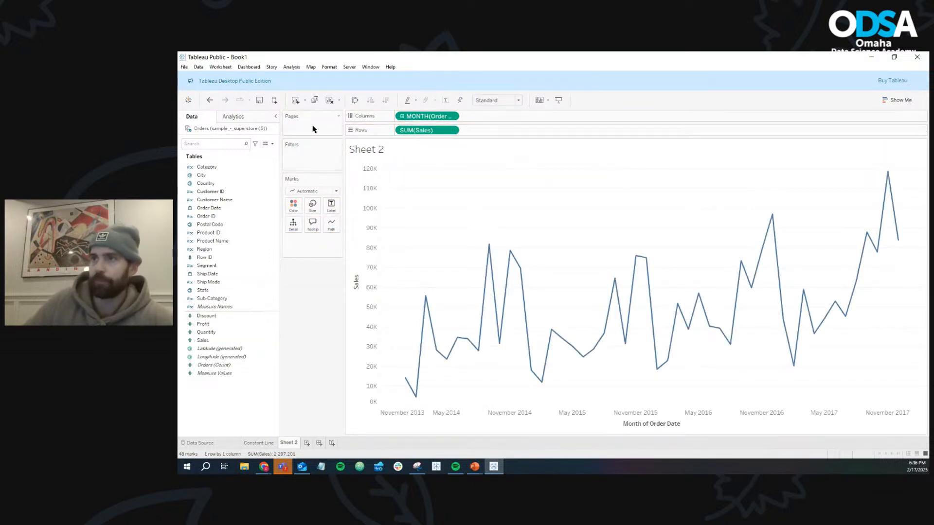
- Add an average line for SUM(Sales) across the entire table of the new chart
{"action": "left_click", "coordinate": [266, 119]}
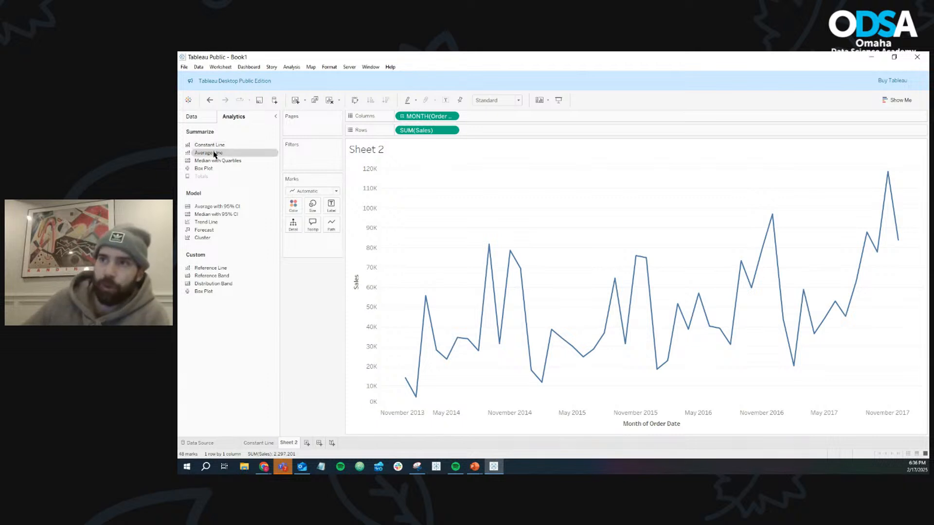
{"action": "left_click_drag", "start_coordinate": [212, 152], "coordinate": [422, 181]}
- Give the average line a custom label of "Average: <Value>", using the inserted Value field
{"action": "mouse_move", "coordinate": [456, 314]}
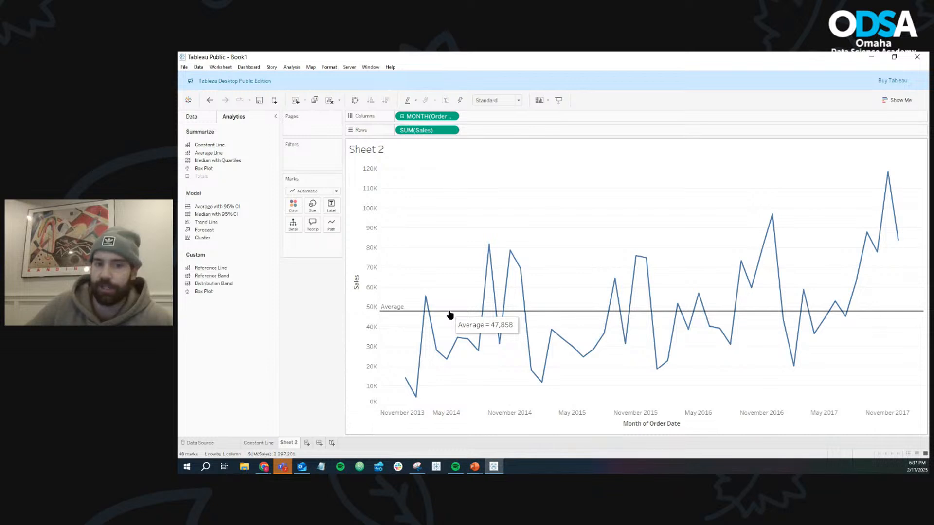
{"action": "right_click", "coordinate": [451, 315]}
{"action": "left_click", "coordinate": [456, 320]}
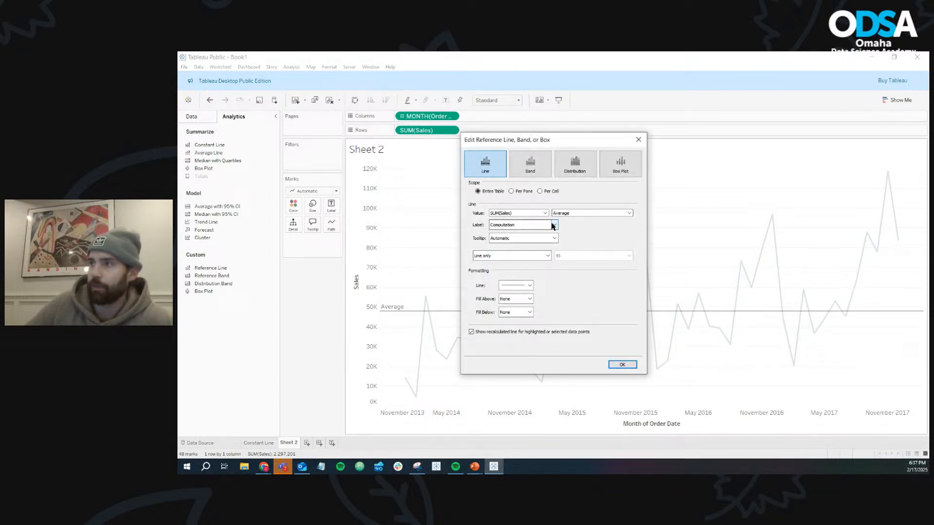
{"action": "left_click", "coordinate": [554, 225]}
{"action": "left_click", "coordinate": [548, 249]}
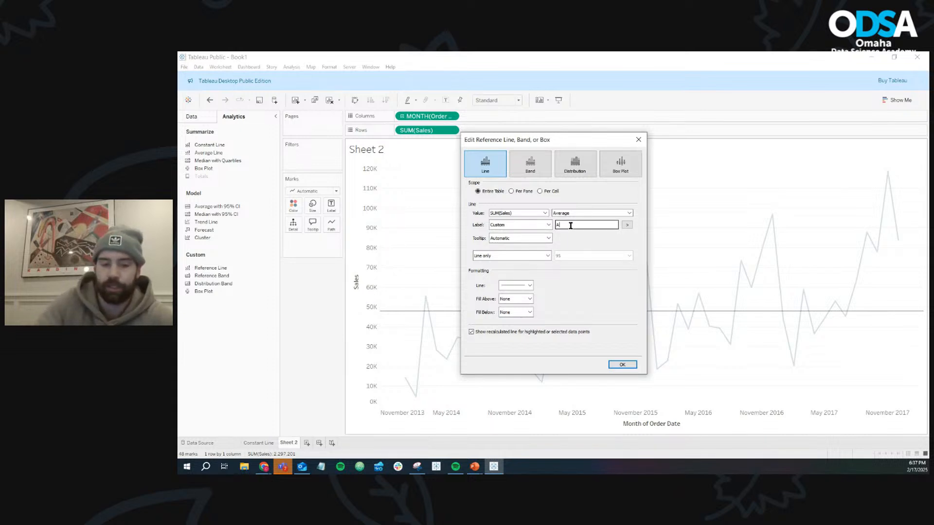
{"action": "type", "text": "Average:"}
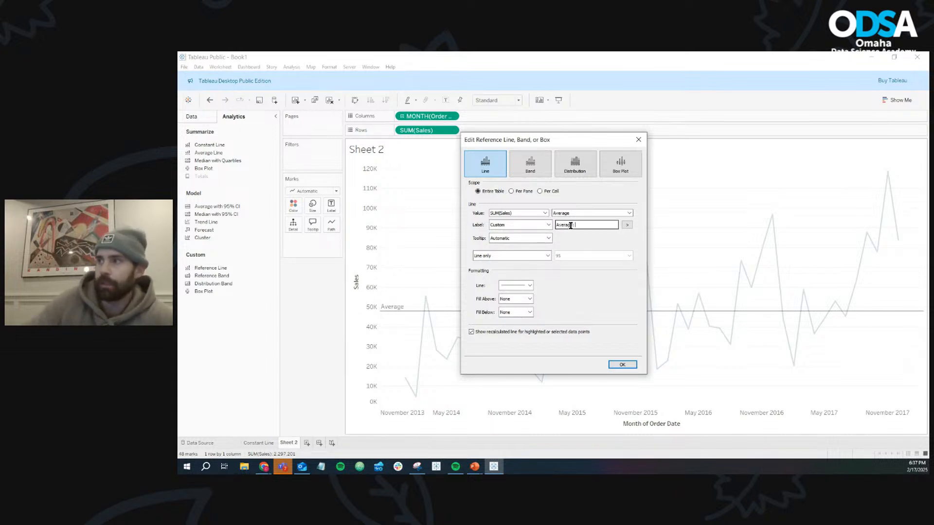
{"action": "left_click", "coordinate": [626, 225]}
{"action": "left_click", "coordinate": [639, 256]}
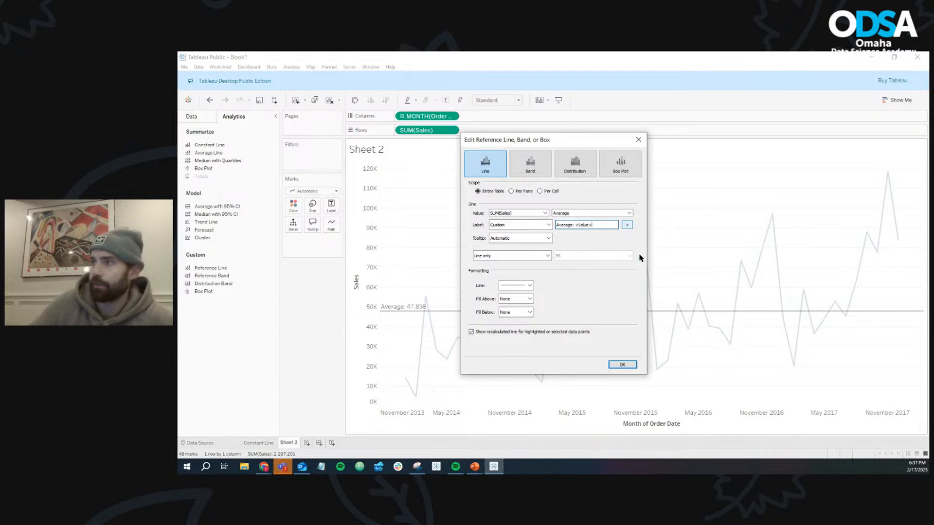
{"action": "left_click", "coordinate": [625, 365]}
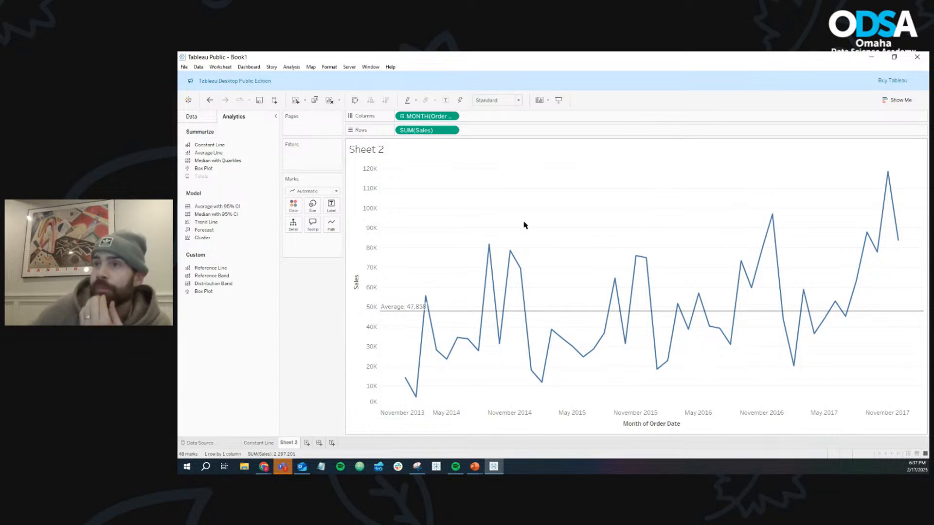
- Rename Sheet 2 as "Average Line"
{"action": "right_click", "coordinate": [291, 443]}
{"action": "left_click", "coordinate": [321, 341]}
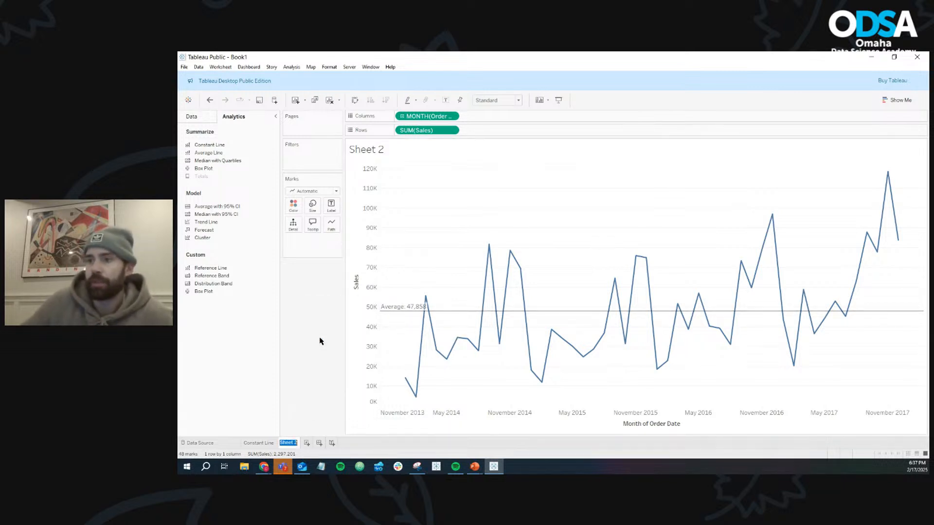
{"action": "type", "text": "averag"}
{"action": "key", "text": "BackSpace"}
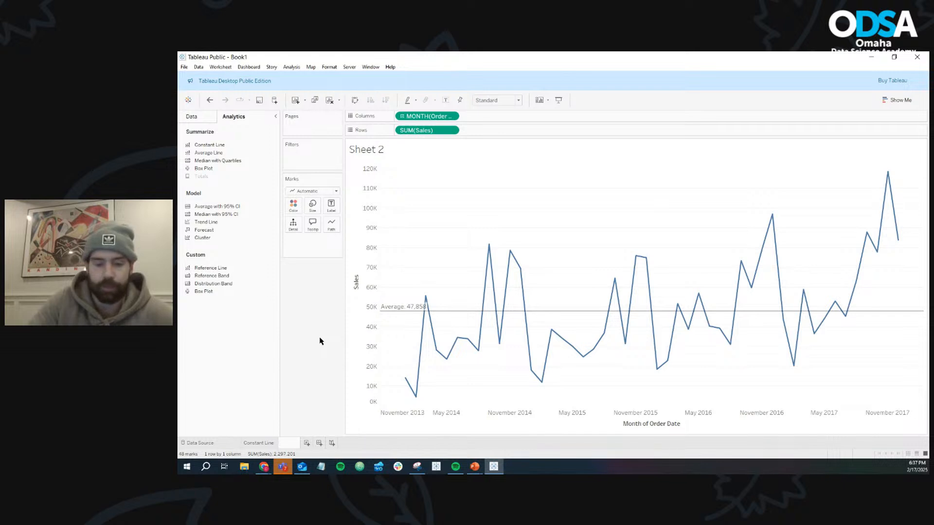
{"action": "type", "text": "erage Line"}
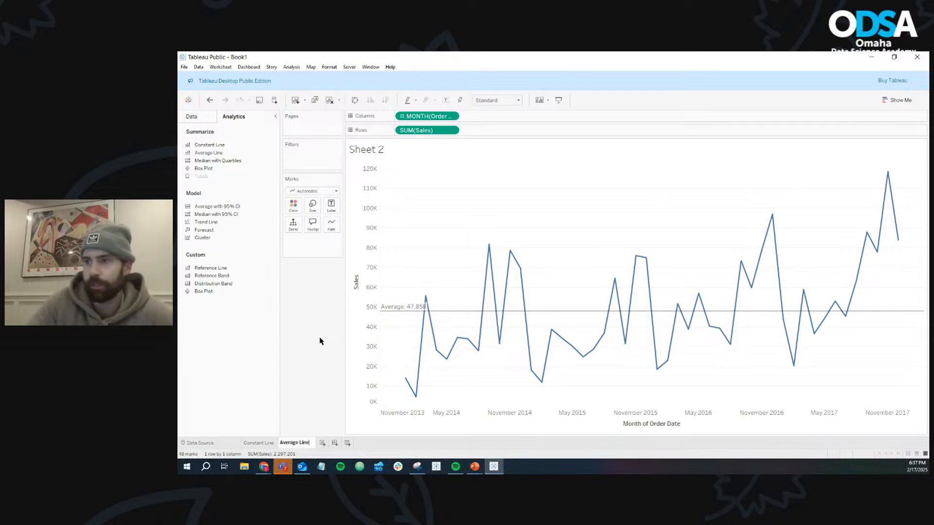
{"action": "key", "text": "Return"}
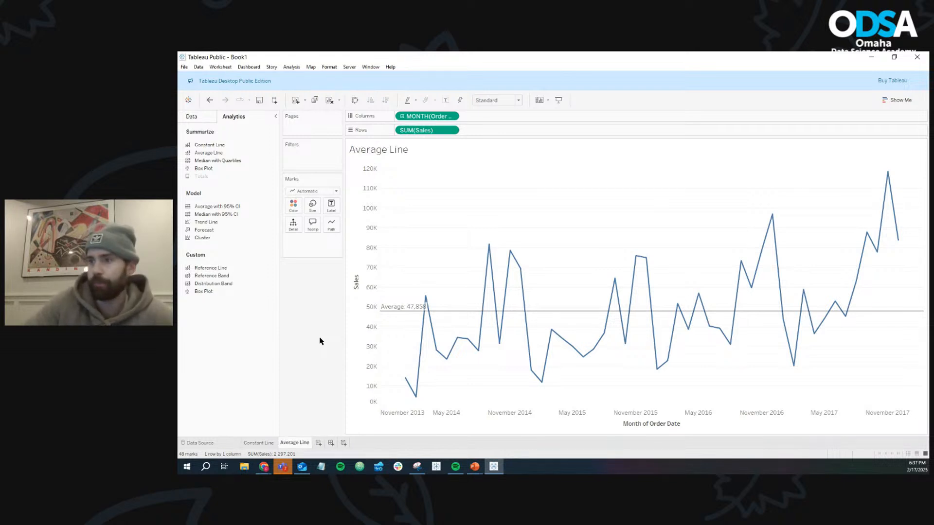
- Create another worksheet with a line chart of SUM(Sales) in Rows by continuous month of Order Date in Columns
{"action": "left_click", "coordinate": [319, 443]}
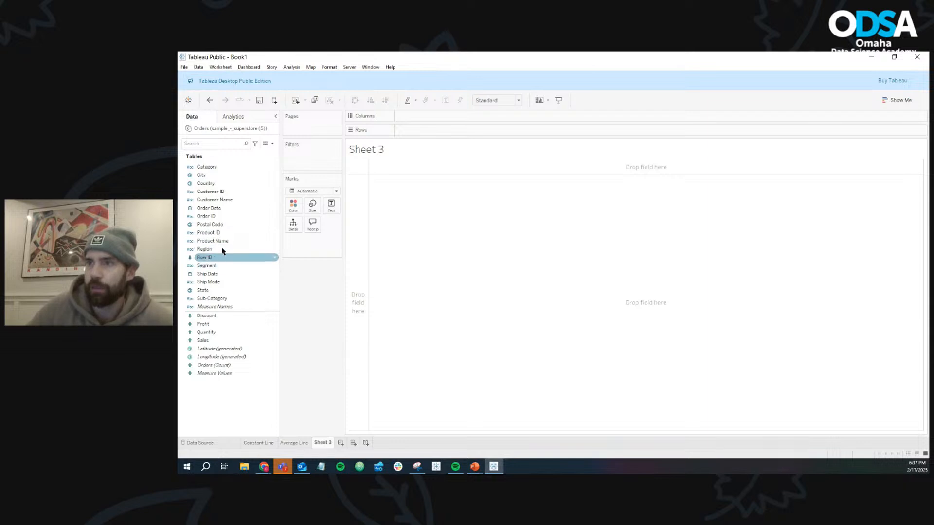
{"action": "left_click_drag", "start_coordinate": [219, 208], "coordinate": [432, 118]}
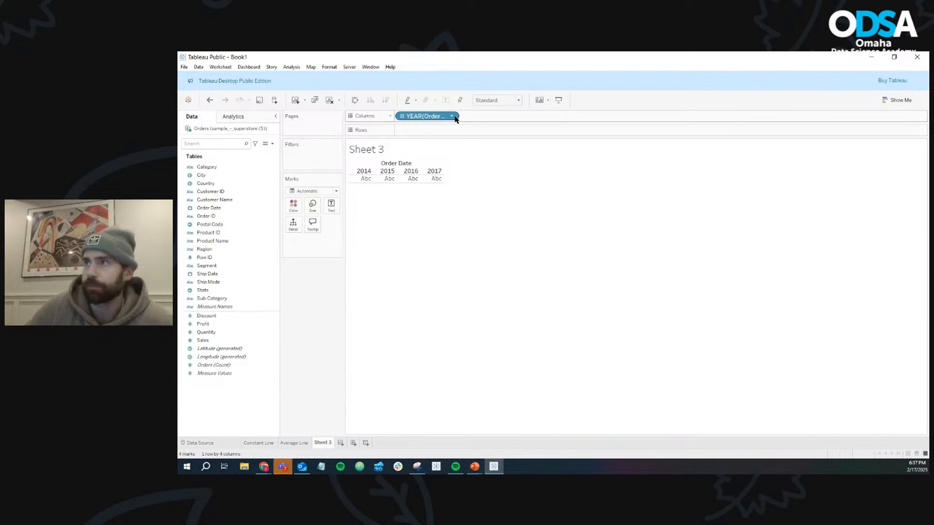
{"action": "left_click", "coordinate": [453, 117]}
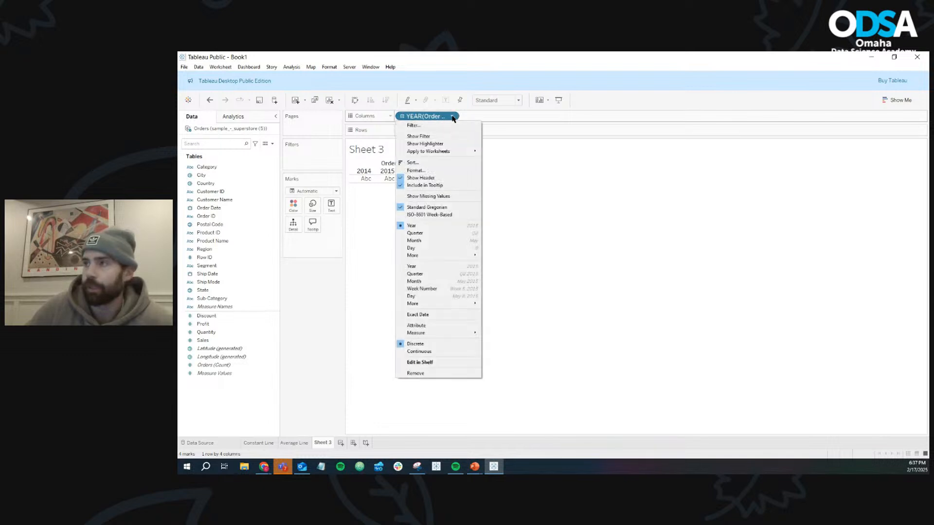
{"action": "left_click", "coordinate": [455, 282]}
{"action": "left_click", "coordinate": [219, 291]}
{"action": "left_click_drag", "start_coordinate": [220, 291], "coordinate": [447, 132]}
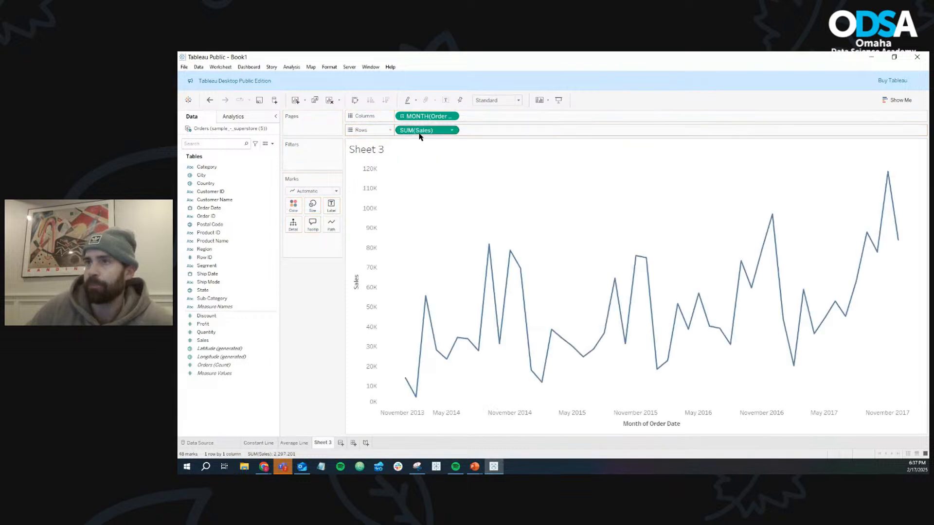
- Add Median with Quartiles for SUM(Sales) across the entire table of the new line chart
{"action": "left_click", "coordinate": [241, 119]}
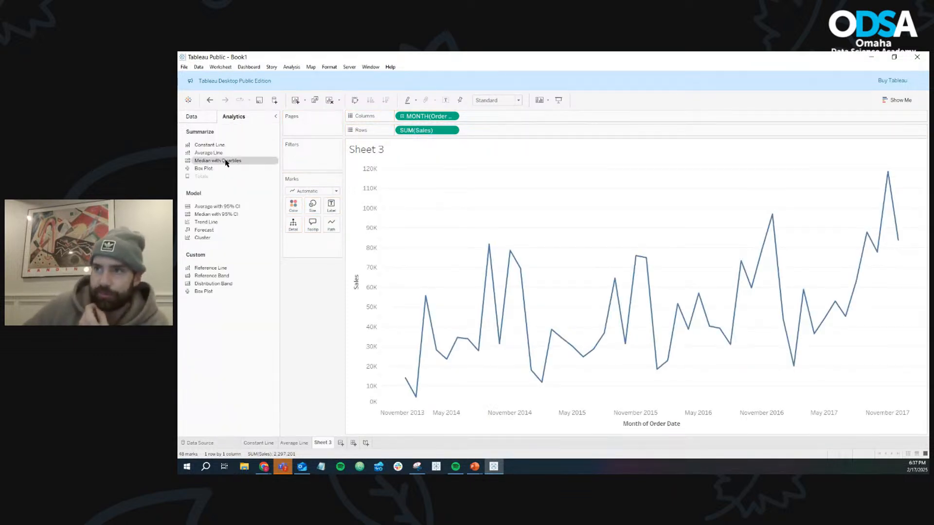
{"action": "left_click_drag", "start_coordinate": [225, 162], "coordinate": [436, 178]}
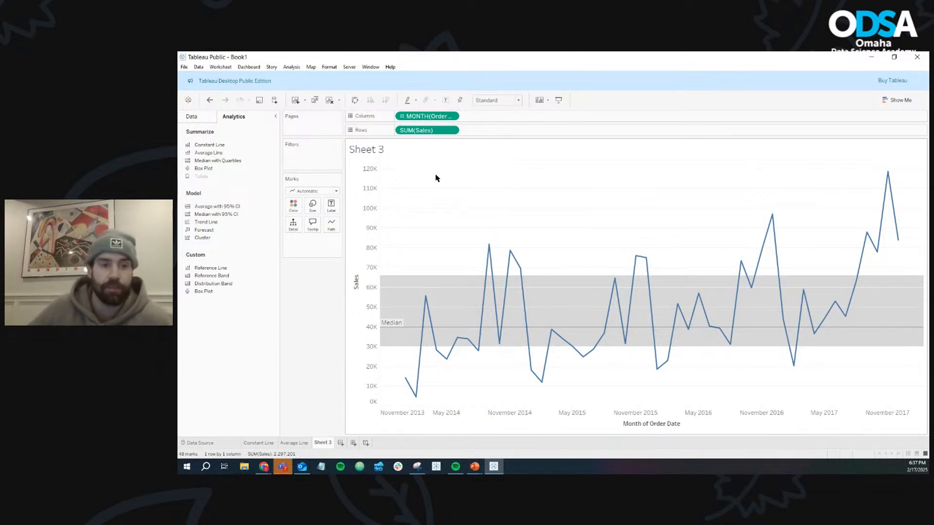
{"action": "mouse_move", "coordinate": [400, 330]}
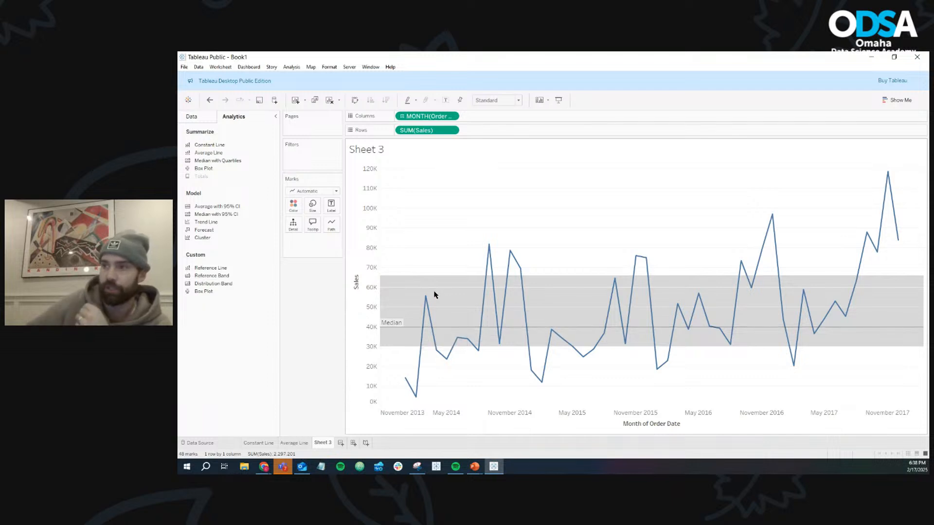
{"action": "mouse_move", "coordinate": [437, 277]}
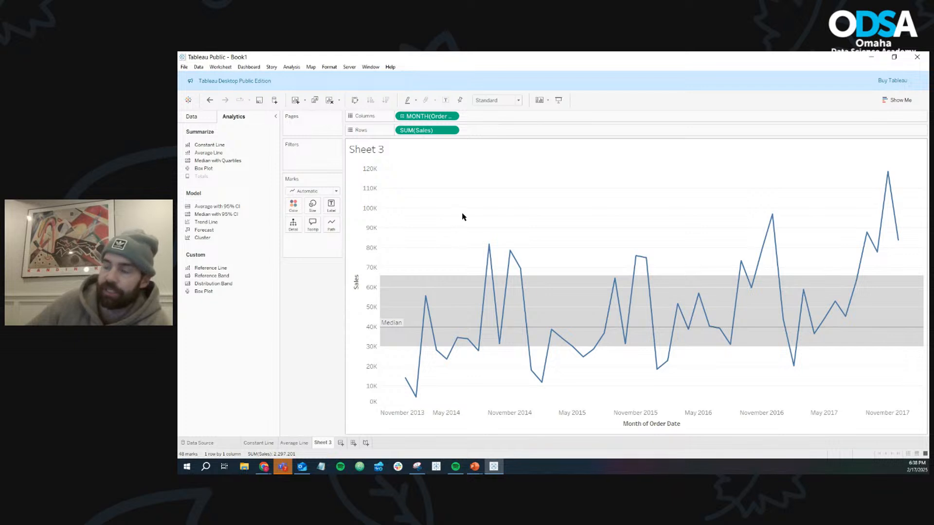
{"action": "mouse_move", "coordinate": [387, 278]}
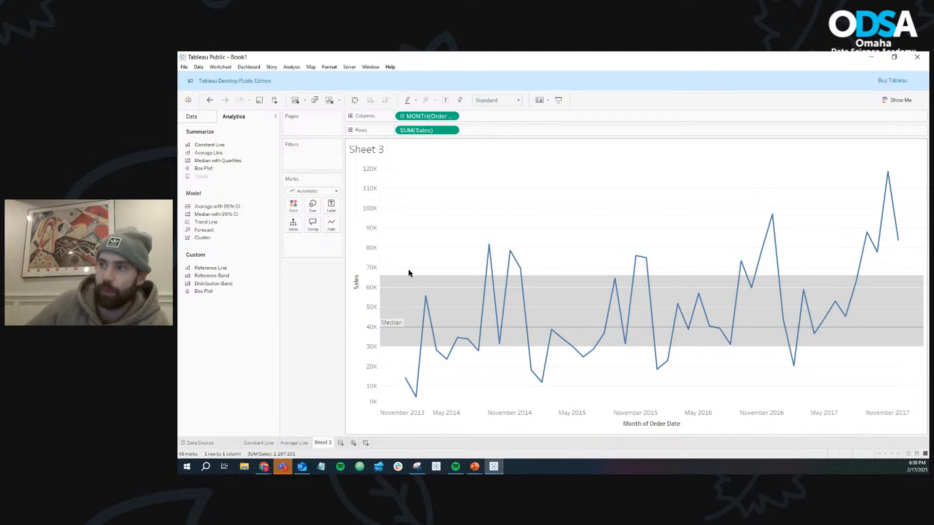
- Give the median line a custom label of "Median: <Value>", using the inserted Value field
{"action": "right_click", "coordinate": [415, 330]}
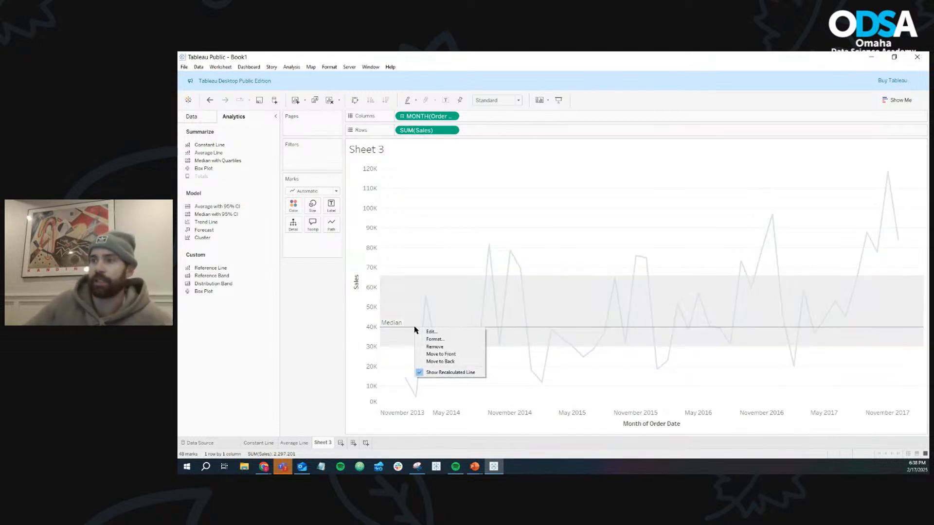
{"action": "left_click", "coordinate": [435, 333]}
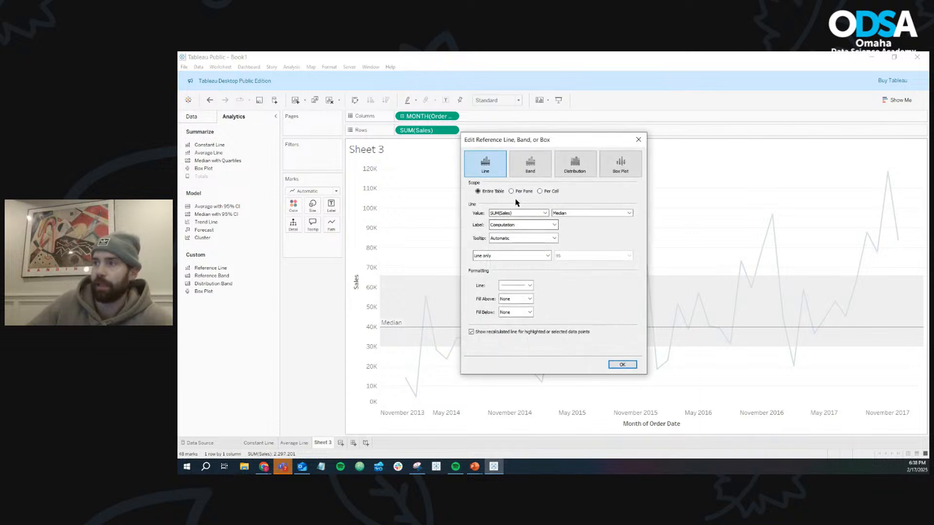
{"action": "left_click", "coordinate": [554, 225]}
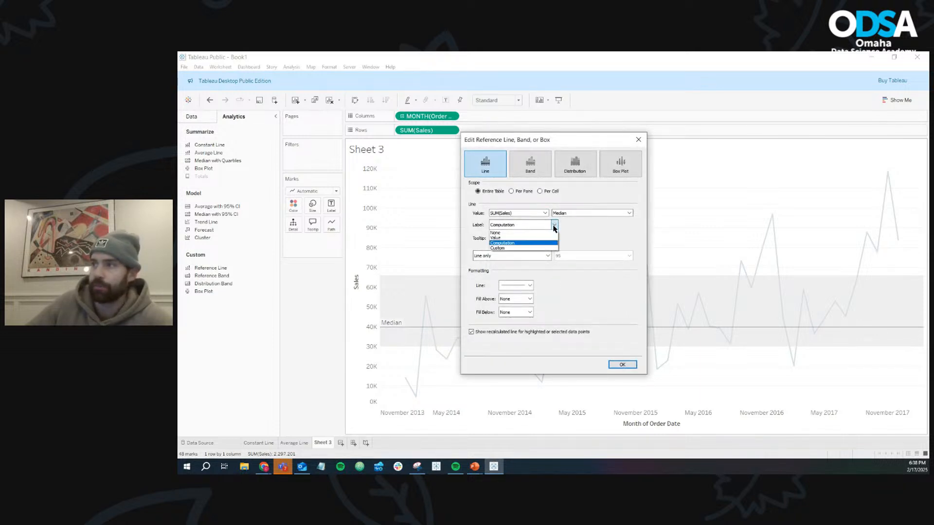
{"action": "left_click", "coordinate": [541, 249]}
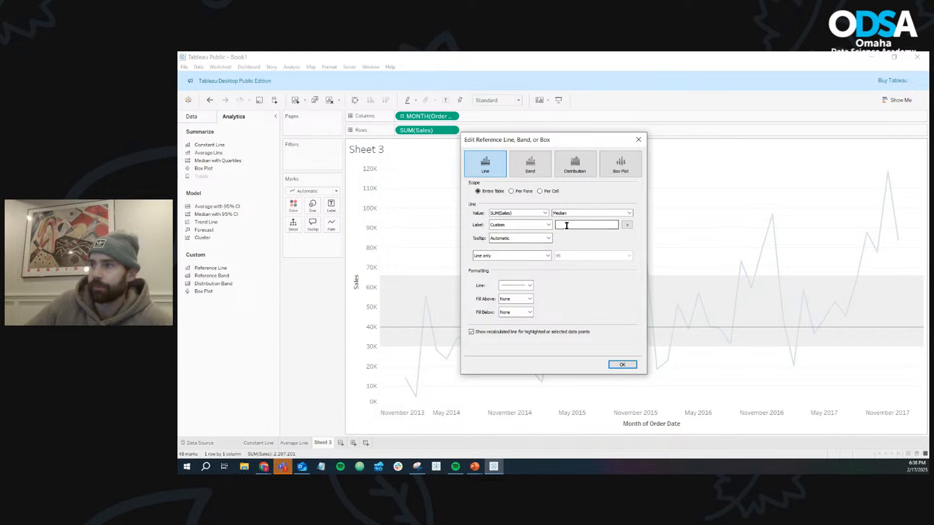
{"action": "left_click", "coordinate": [627, 225]}
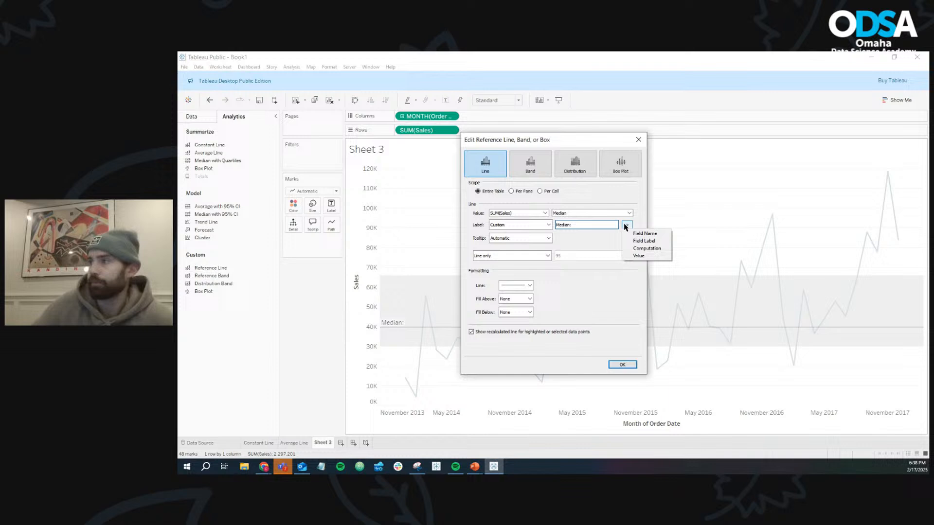
{"action": "left_click", "coordinate": [637, 256]}
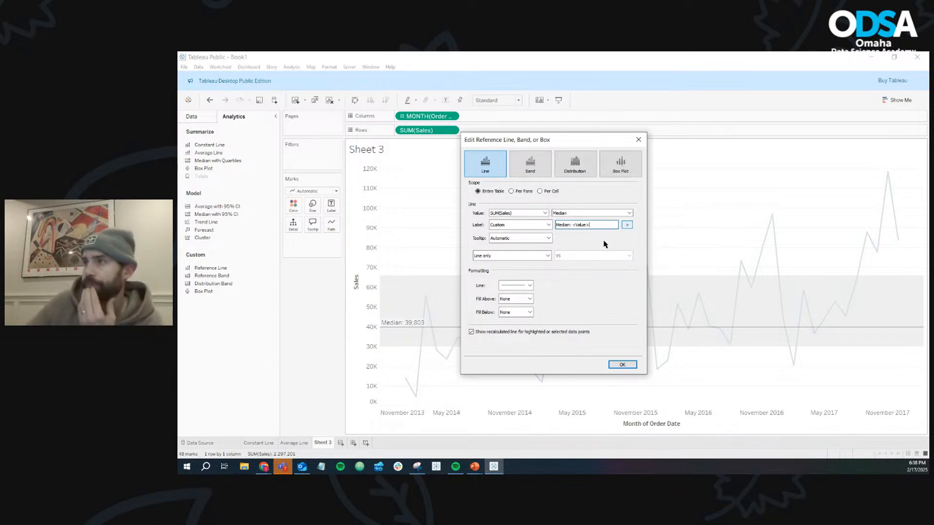
- Preview the Band type, return to Line, and try a dashed orange style for the median line
{"action": "left_click", "coordinate": [538, 169]}
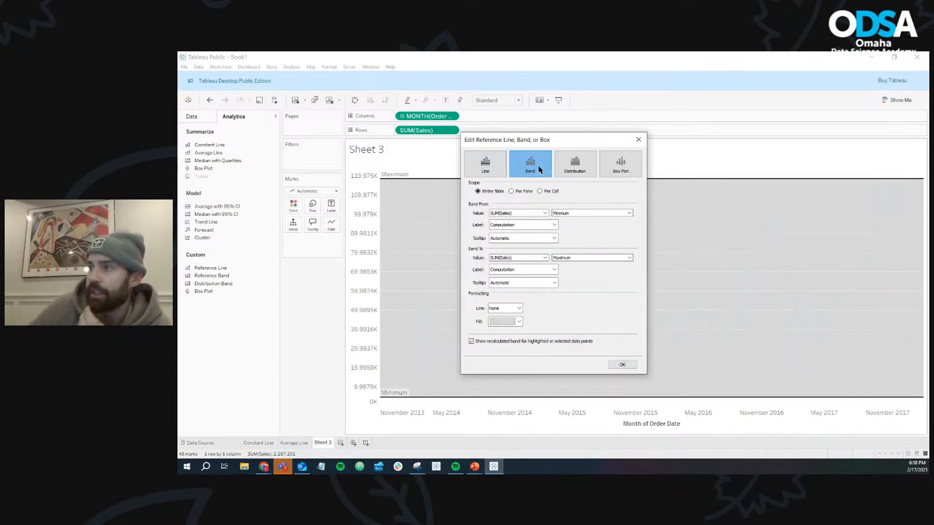
{"action": "left_click", "coordinate": [476, 167]}
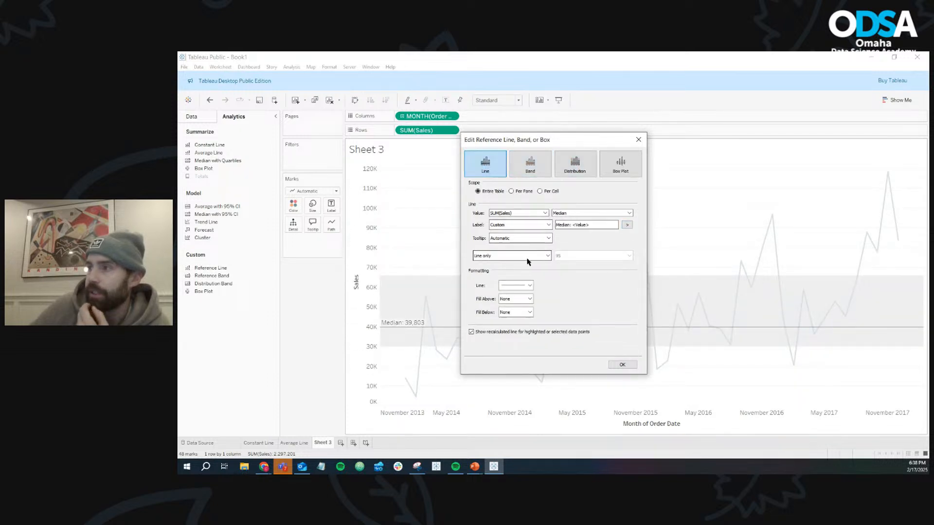
{"action": "left_click", "coordinate": [528, 286]}
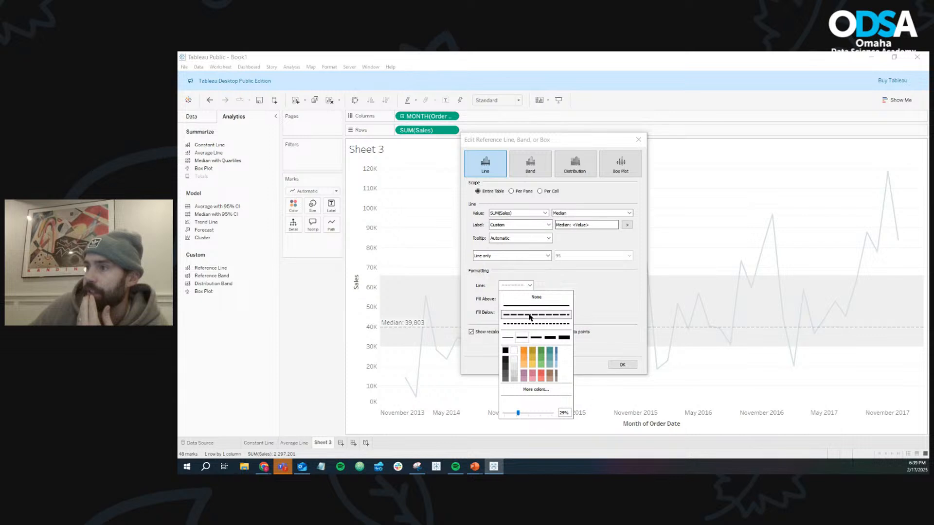
{"action": "left_click", "coordinate": [526, 352]}
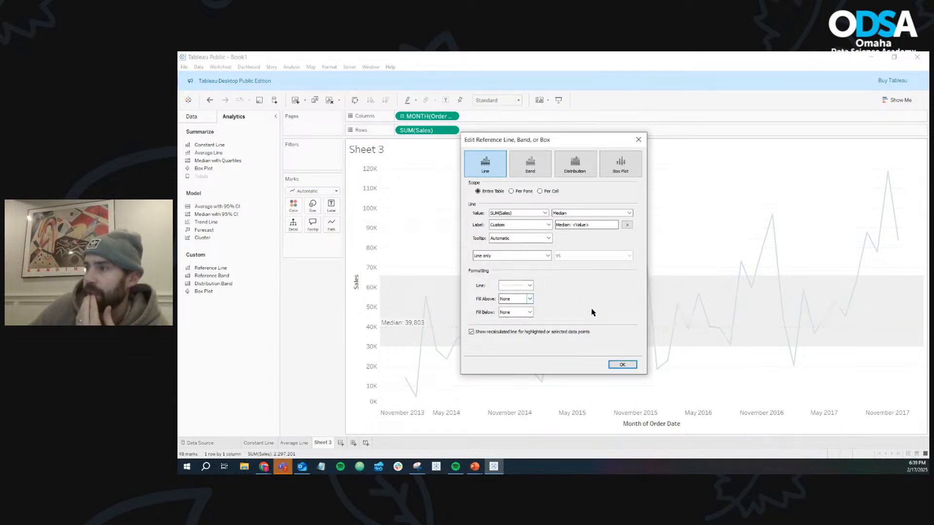
- Try a black fill above the median line and set Fill Above back to None
{"action": "left_click", "coordinate": [530, 300]}
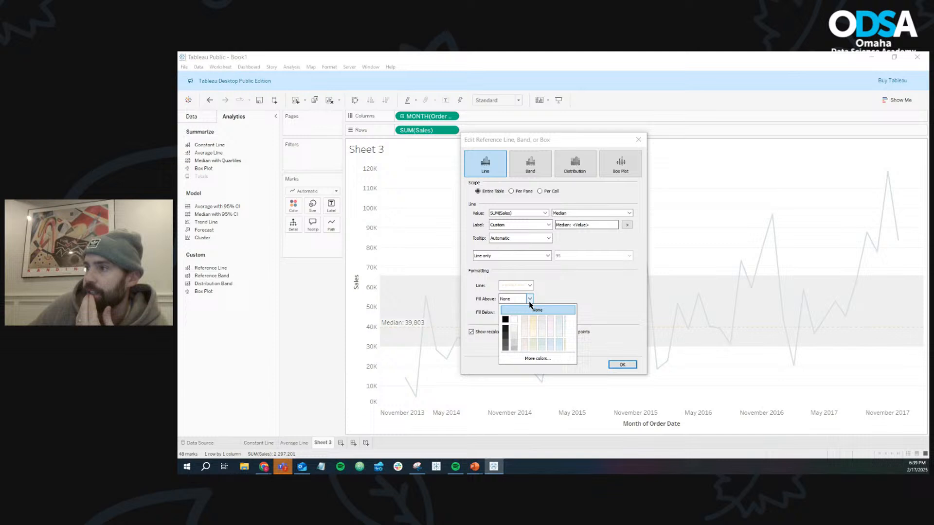
{"action": "left_click", "coordinate": [509, 321]}
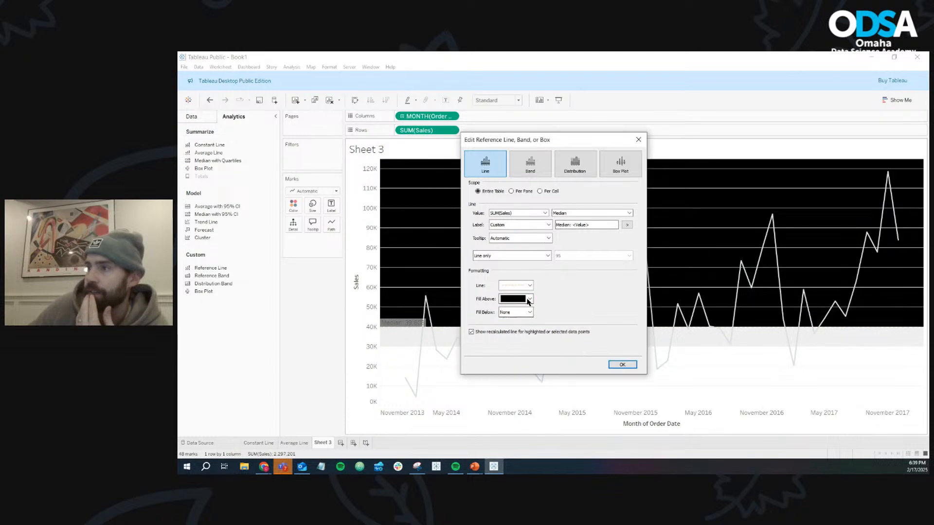
{"action": "left_click", "coordinate": [530, 299]}
{"action": "left_click", "coordinate": [527, 313]}
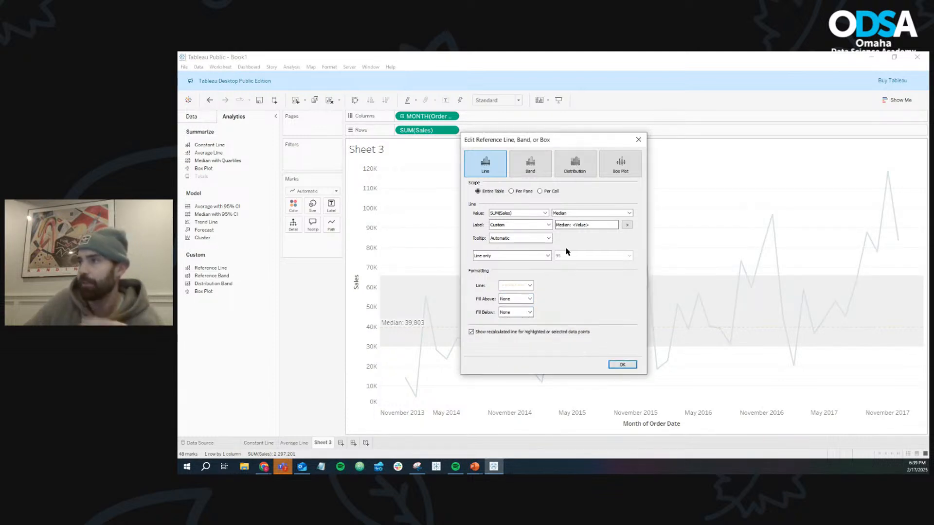
- Format the median line as solid black and apply the reference line settings
{"action": "left_click", "coordinate": [529, 286]}
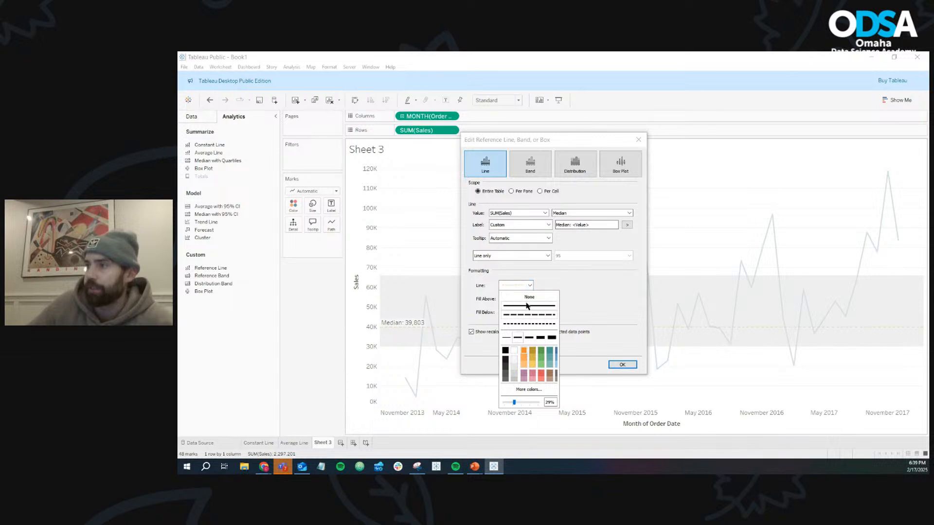
{"action": "left_click", "coordinate": [506, 351]}
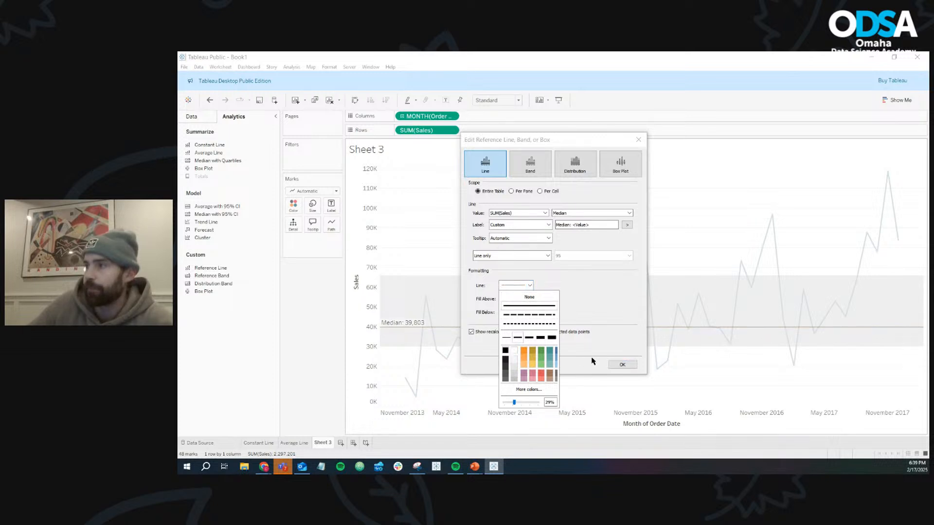
{"action": "left_click", "coordinate": [622, 366]}
{"action": "left_click", "coordinate": [622, 364]}
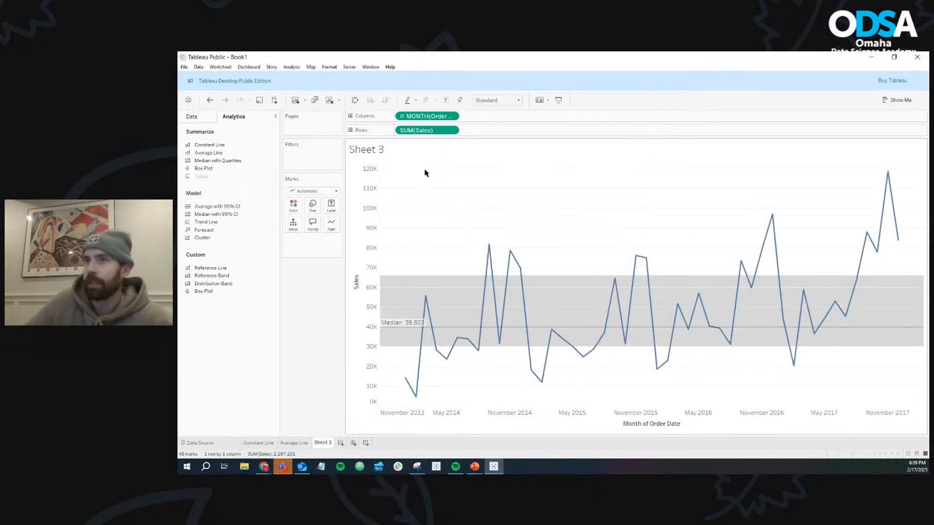
- Rename Sheet 3 as "Median with Quartiles"
{"action": "right_click", "coordinate": [323, 443]}
{"action": "left_click", "coordinate": [366, 342]}
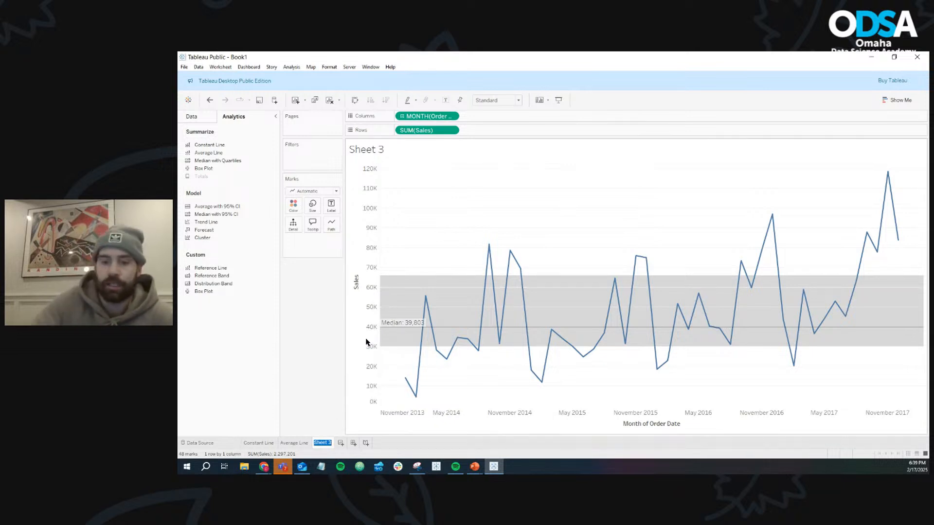
{"action": "type", "text": "Median "}
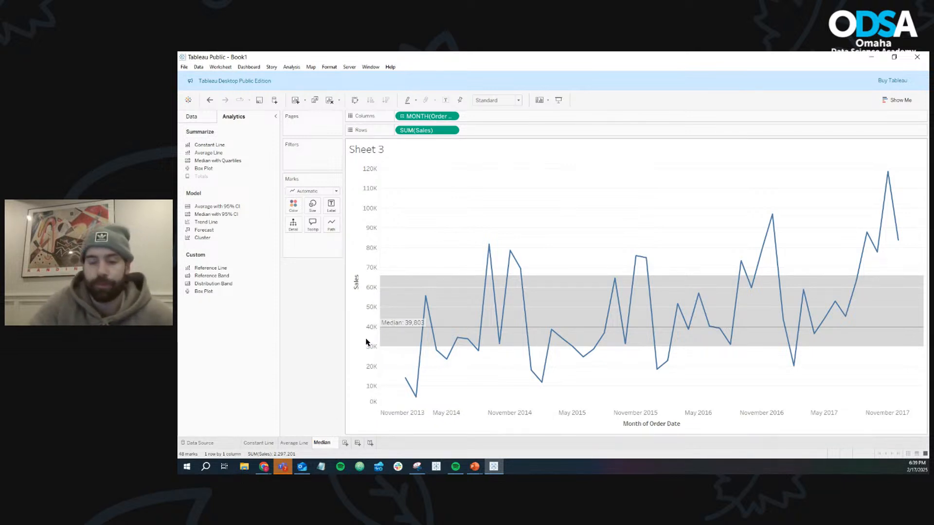
{"action": "type", "text": "with Quar"}
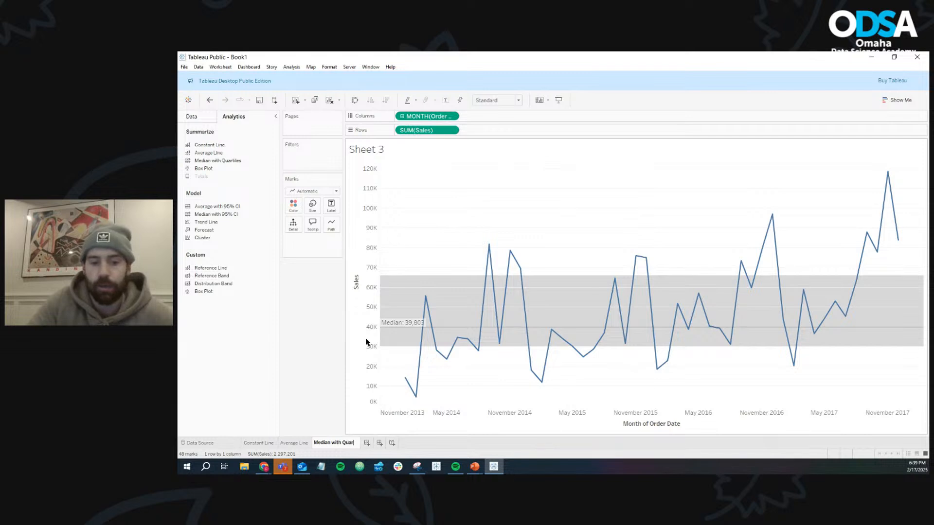
{"action": "type", "text": "tiles"}
{"action": "key", "text": "Return"}
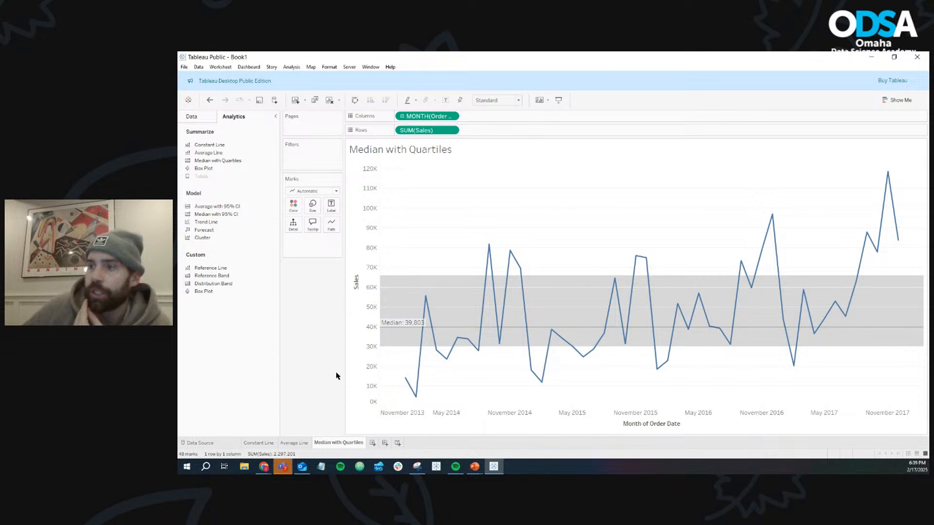
- On a new worksheet, build a line chart of Sales by continuous month of Order Date
{"action": "left_click", "coordinate": [372, 444]}
{"action": "left_click", "coordinate": [219, 210]}
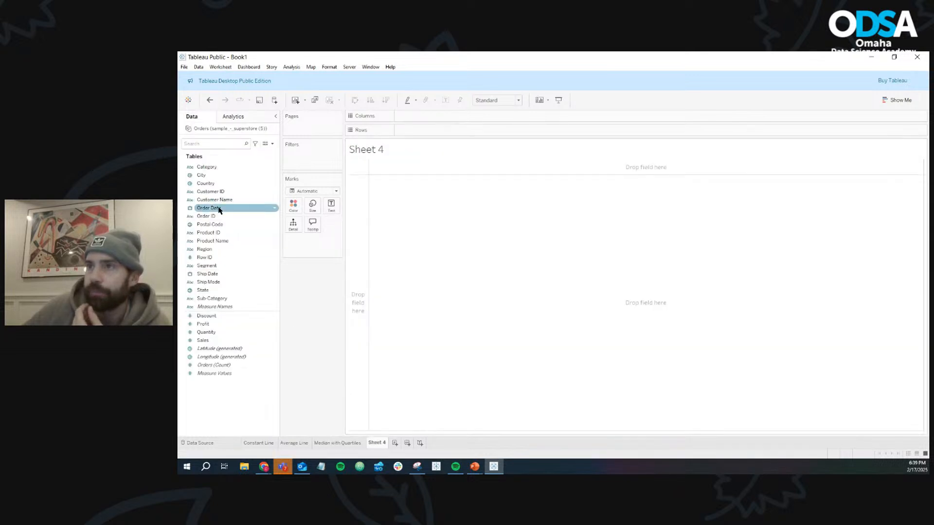
{"action": "left_click_drag", "start_coordinate": [218, 209], "coordinate": [414, 133]}
{"action": "left_click_drag", "start_coordinate": [424, 118], "coordinate": [427, 117]}
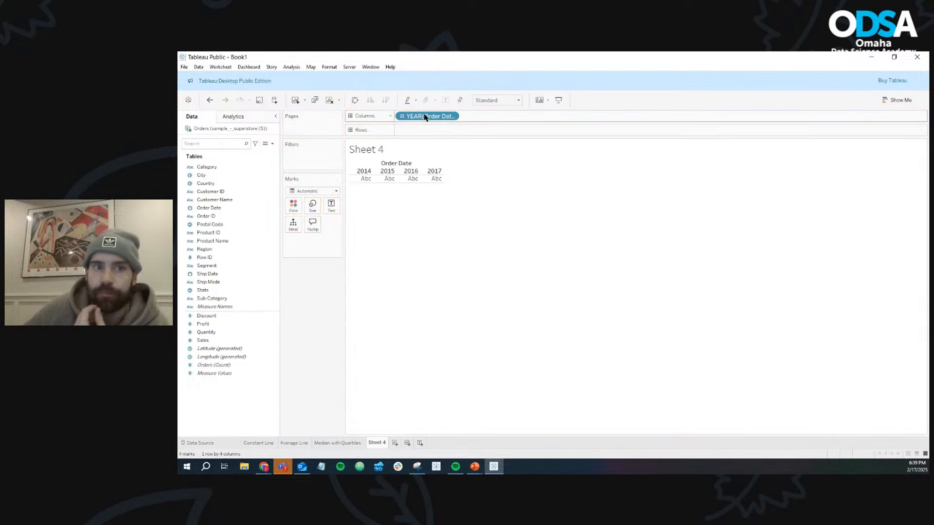
{"action": "left_click", "coordinate": [452, 117]}
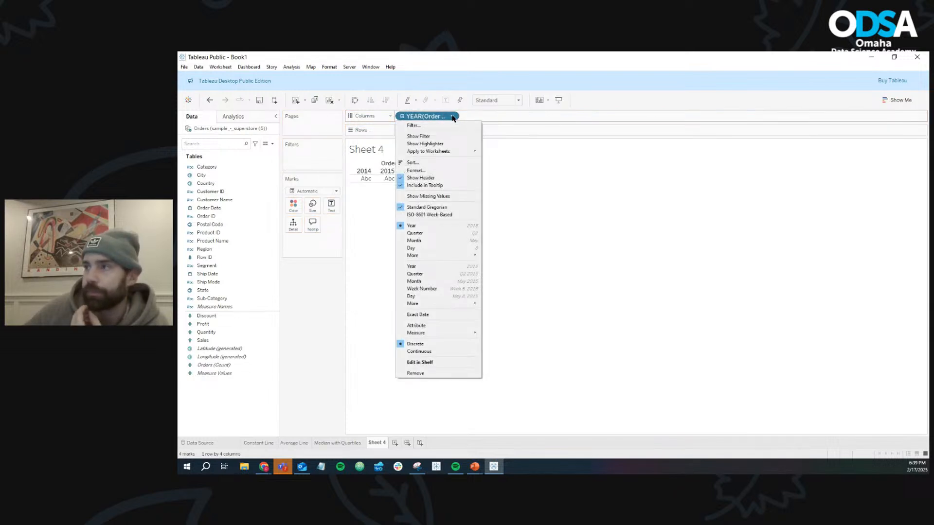
{"action": "left_click", "coordinate": [461, 285]}
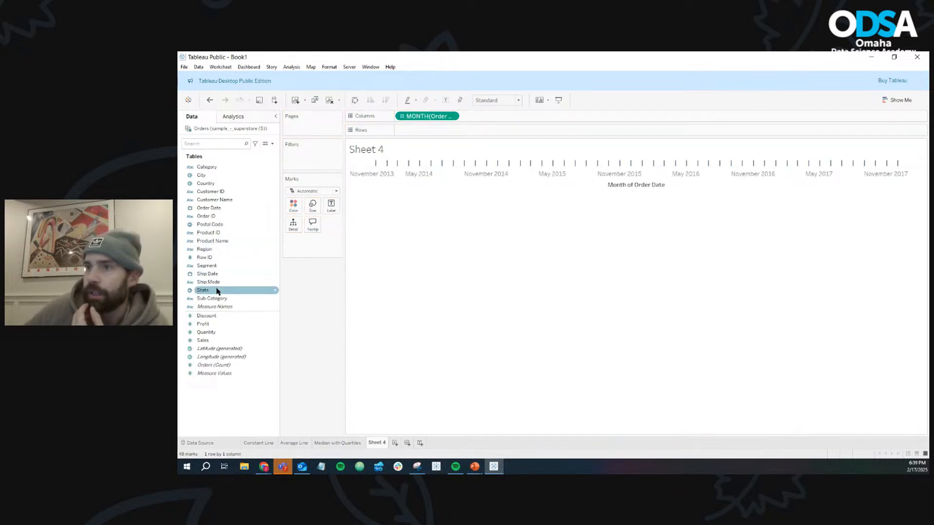
{"action": "left_click_drag", "start_coordinate": [204, 340], "coordinate": [434, 133]}
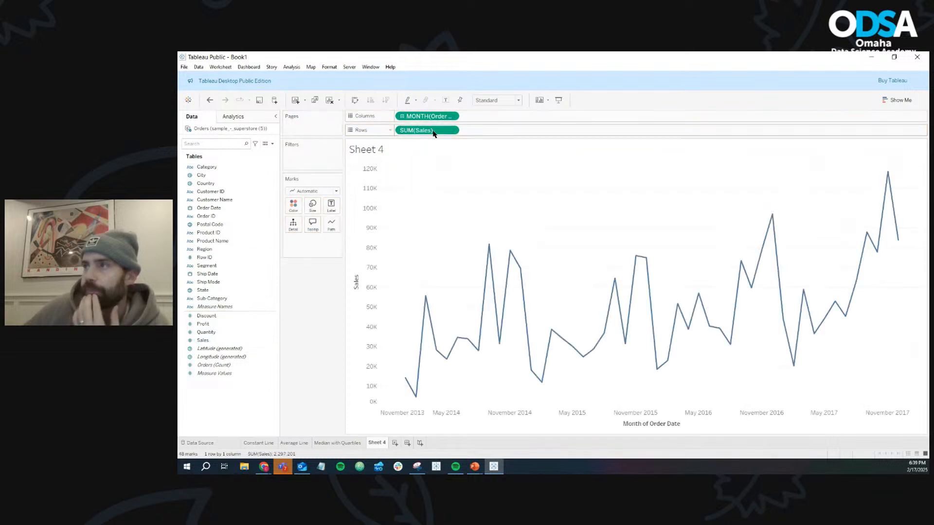
- Add a box plot from the analytics options to the monthly Sales line chart
{"action": "left_click", "coordinate": [236, 115]}
{"action": "left_click_drag", "start_coordinate": [209, 168], "coordinate": [420, 175]}
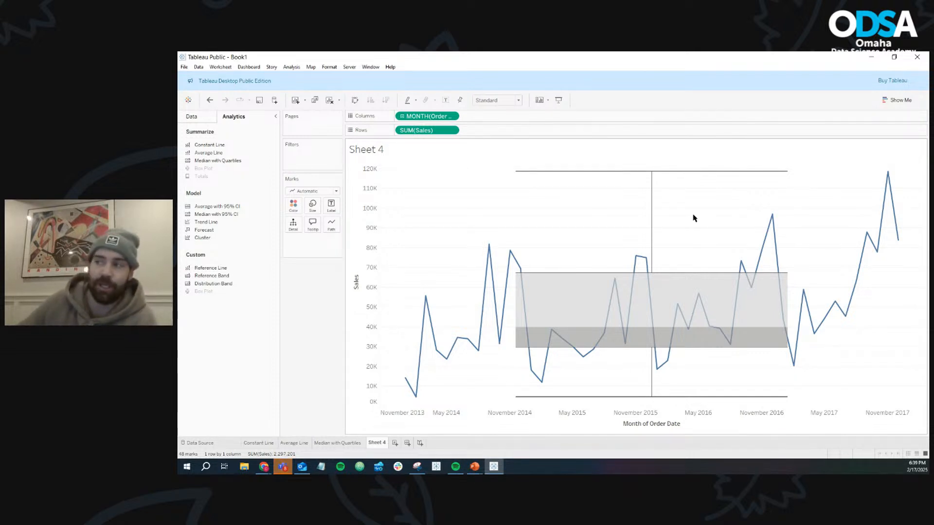
{"action": "mouse_move", "coordinate": [583, 298]}
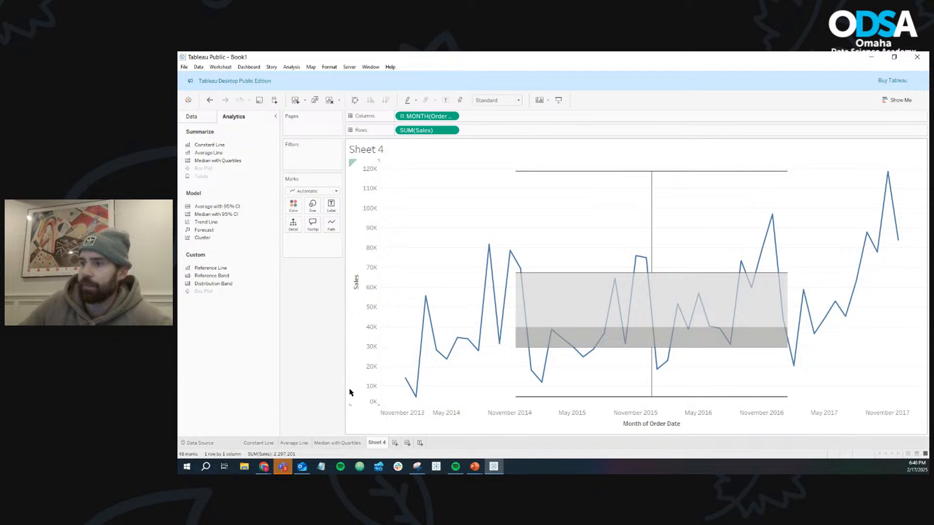
- On another new worksheet, plot Sales on rows as circle marks colored by Sub-Category
{"action": "left_click", "coordinate": [395, 443]}
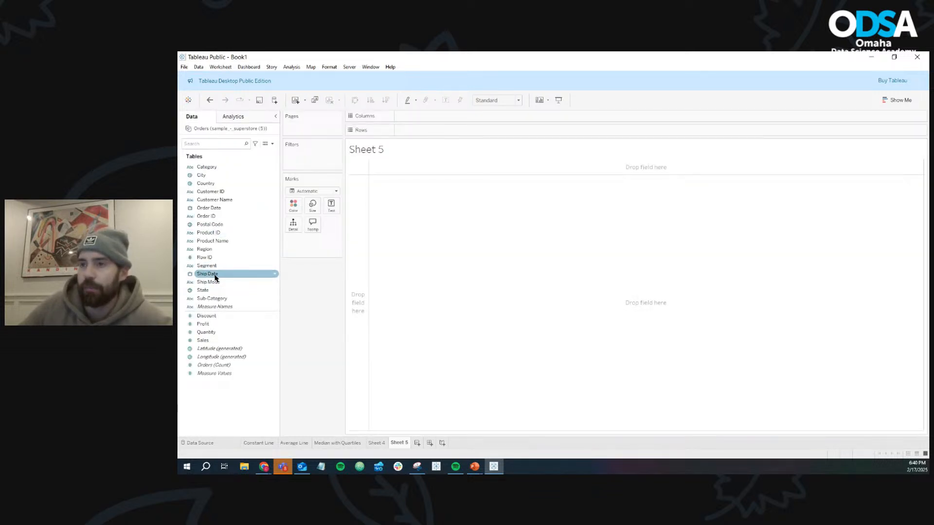
{"action": "left_click_drag", "start_coordinate": [203, 340], "coordinate": [428, 131]}
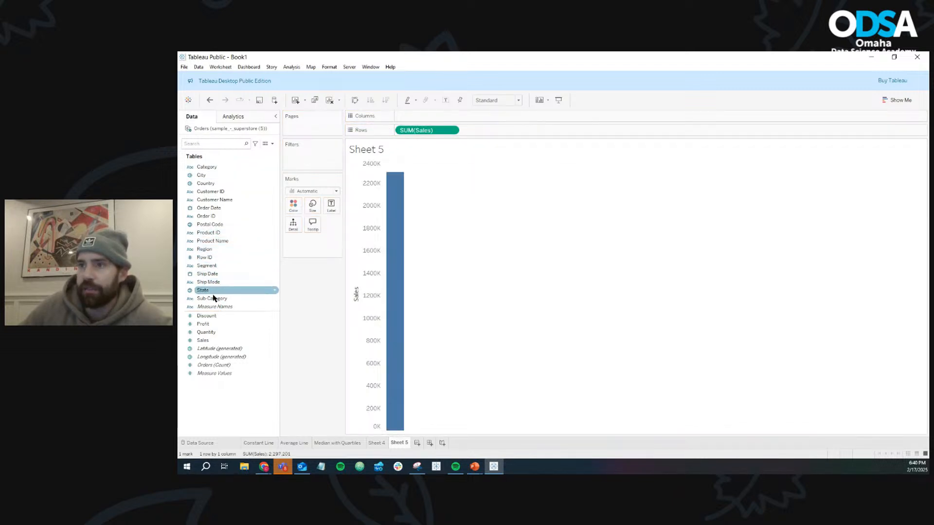
{"action": "left_click_drag", "start_coordinate": [213, 299], "coordinate": [293, 209]}
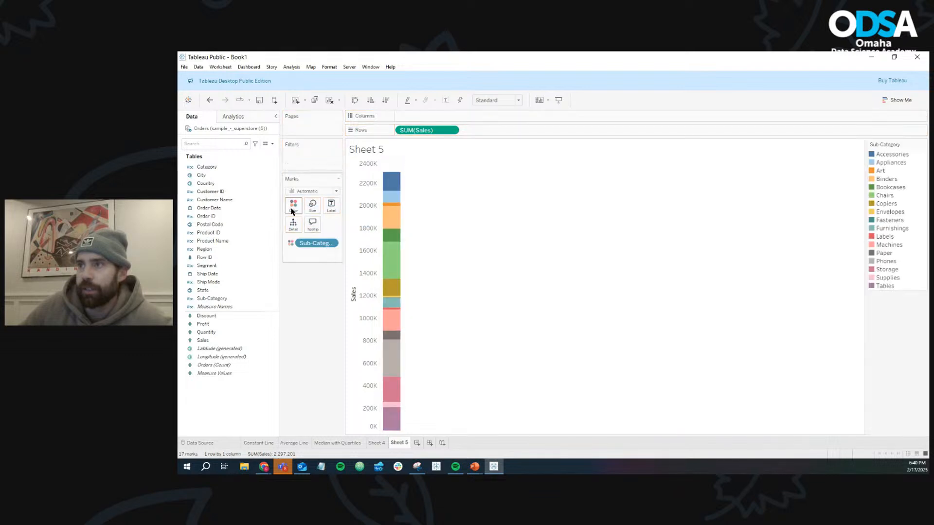
{"action": "left_click", "coordinate": [315, 191]}
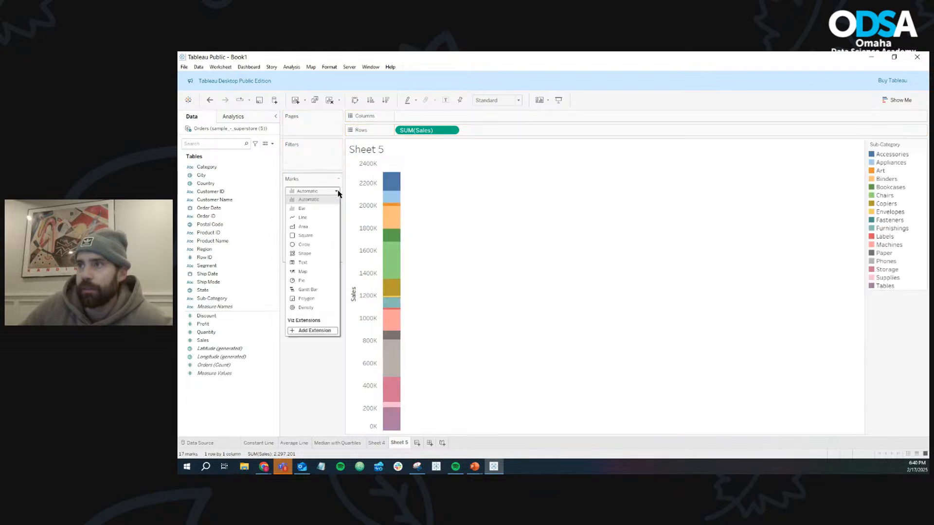
{"action": "left_click", "coordinate": [322, 245]}
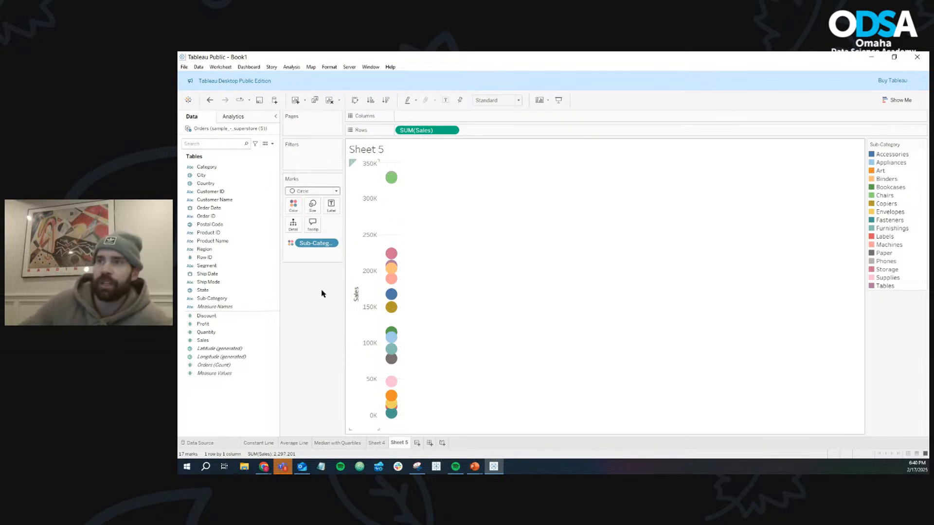
- Add a box plot over the Sub-Category circles on the Sales axis
{"action": "left_click", "coordinate": [252, 119]}
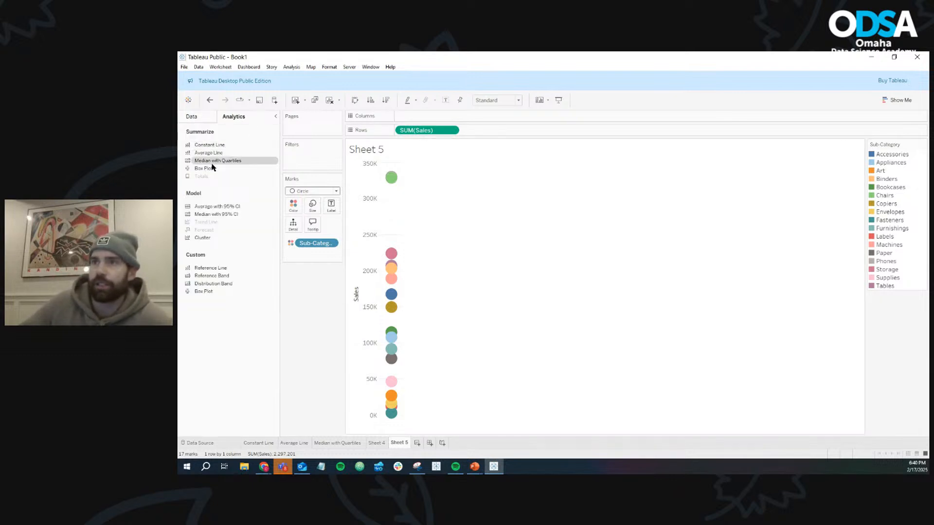
{"action": "left_click_drag", "start_coordinate": [224, 168], "coordinate": [418, 175]}
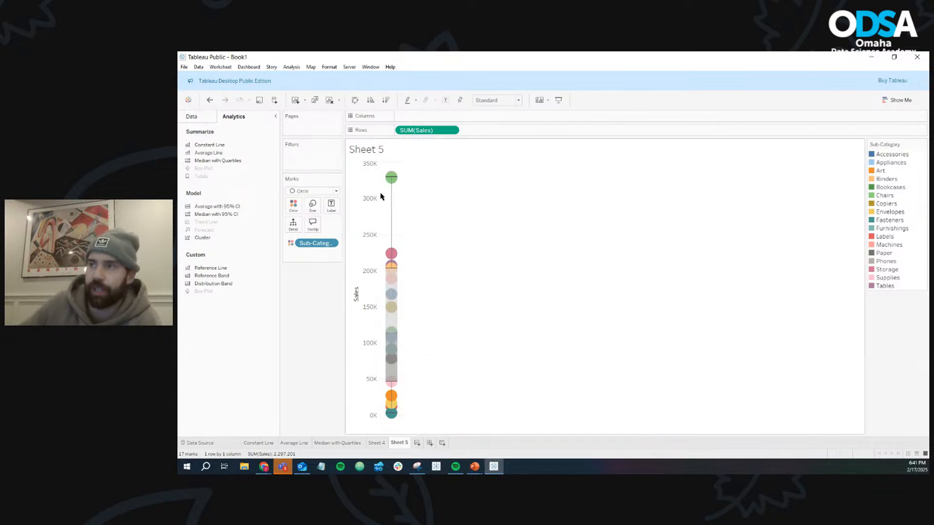
{"action": "mouse_move", "coordinate": [393, 207]}
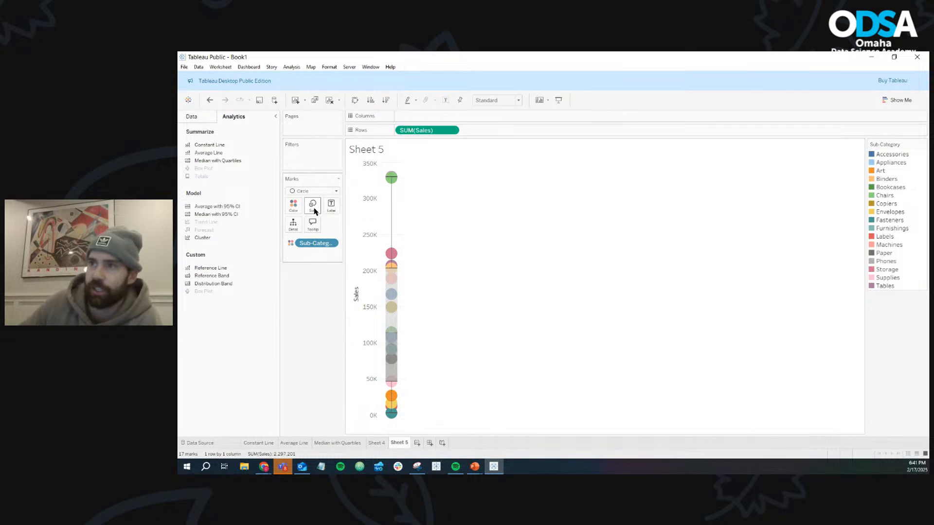
- Shrink the circle marks to the smallest size so only the box plot stands out
{"action": "left_click", "coordinate": [312, 205]}
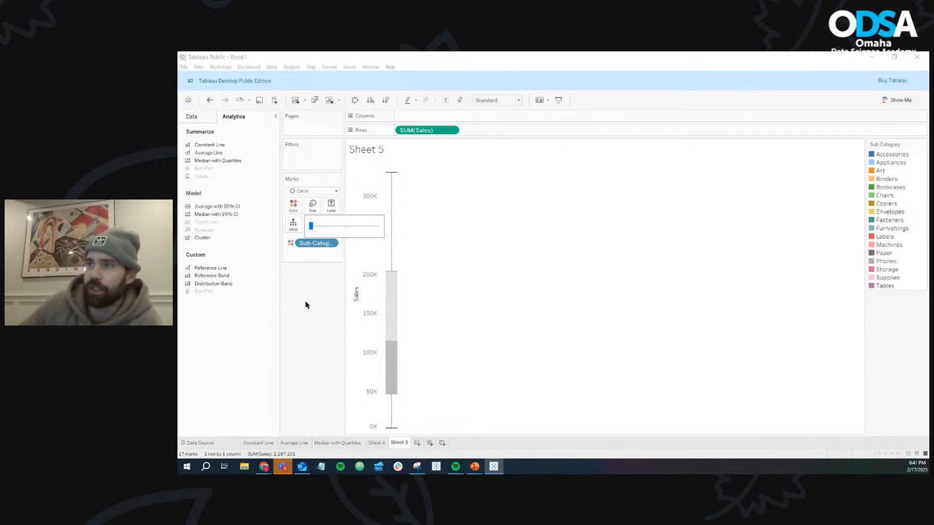
{"action": "left_click", "coordinate": [428, 282]}
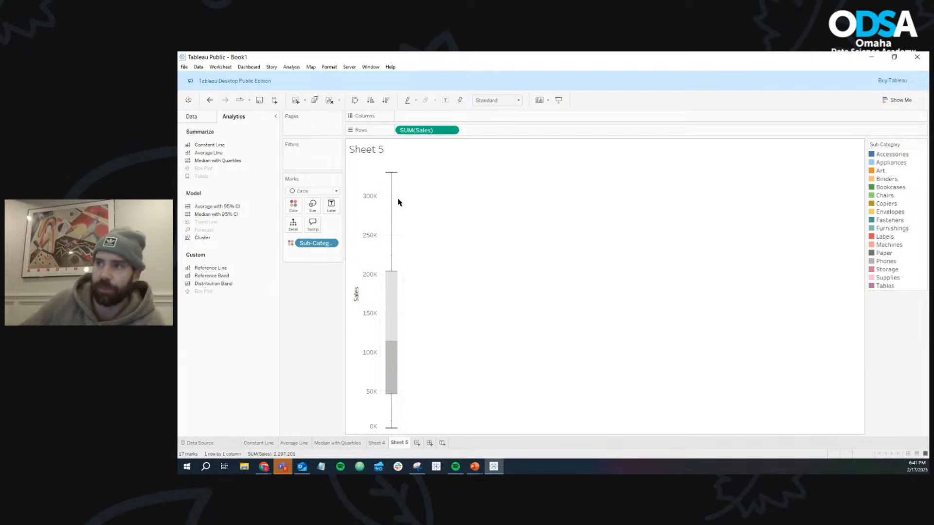
{"action": "mouse_move", "coordinate": [398, 368]}
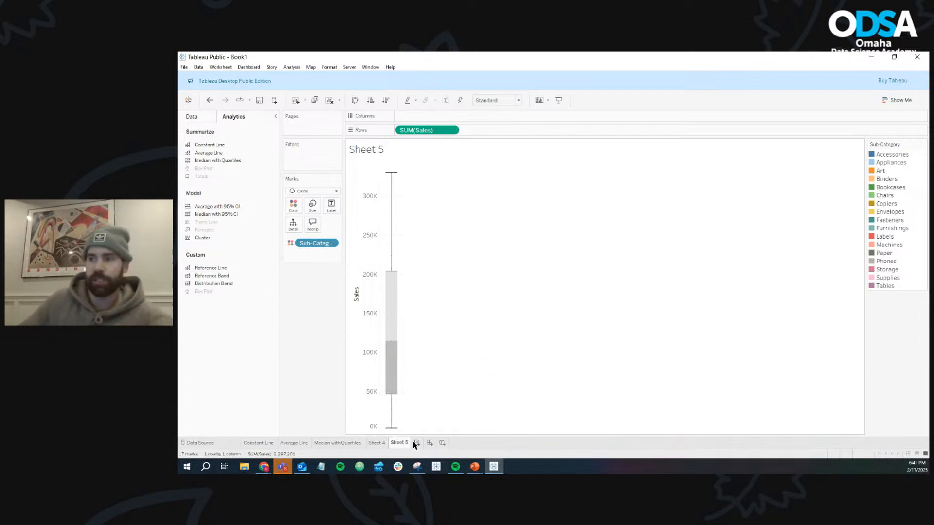
- Rename Sheet 4 as "Box Plot 1"
{"action": "left_click", "coordinate": [380, 444]}
{"action": "right_click", "coordinate": [379, 442]}
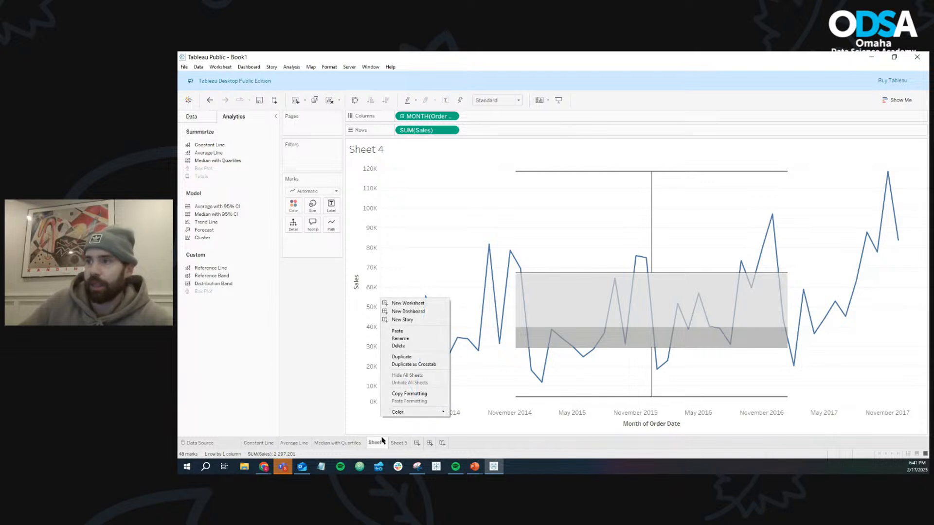
{"action": "left_click", "coordinate": [410, 339]}
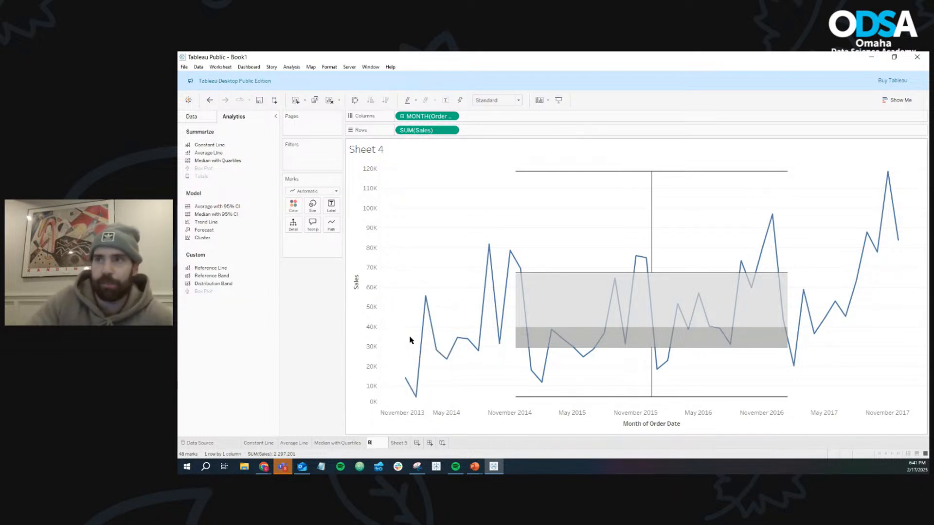
{"action": "type", "text": "Box Plot 1"}
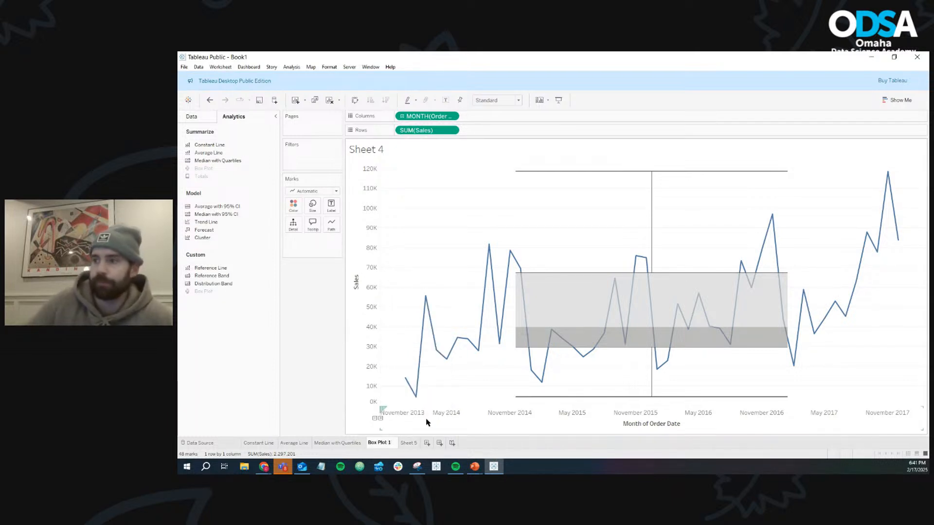
{"action": "key", "text": "Return"}
- Rename Sheet 5 as "Box Plot 2"
{"action": "right_click", "coordinate": [408, 443]}
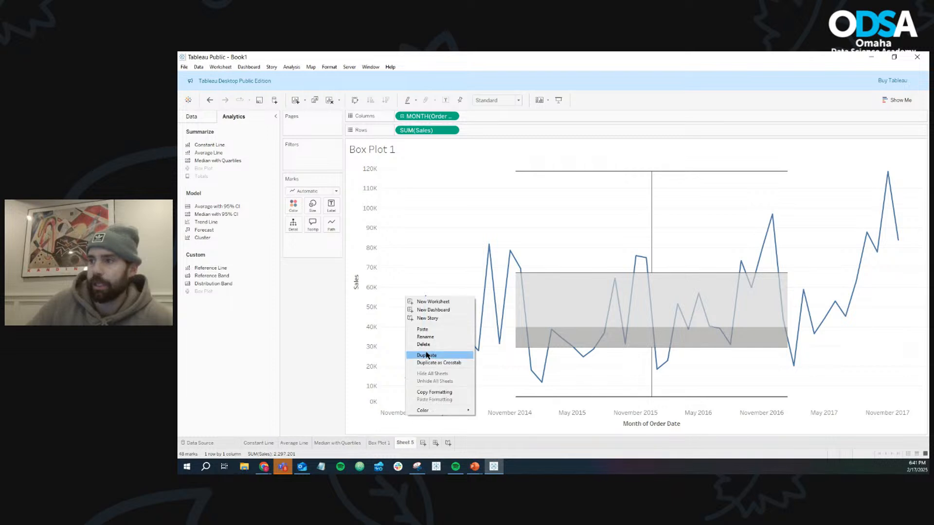
{"action": "left_click", "coordinate": [430, 339]}
{"action": "type", "text": "Box"}
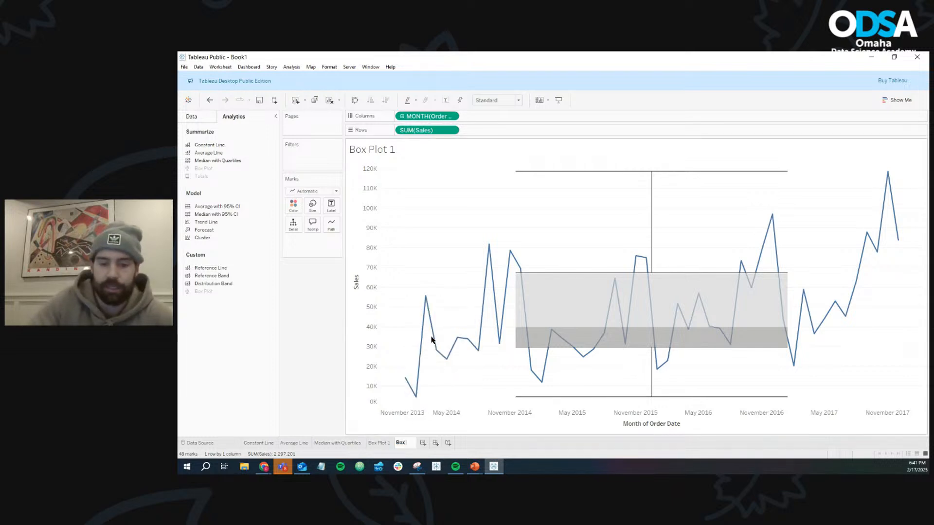
{"action": "type", "text": " Plot 2"}
{"action": "key", "text": "Return"}
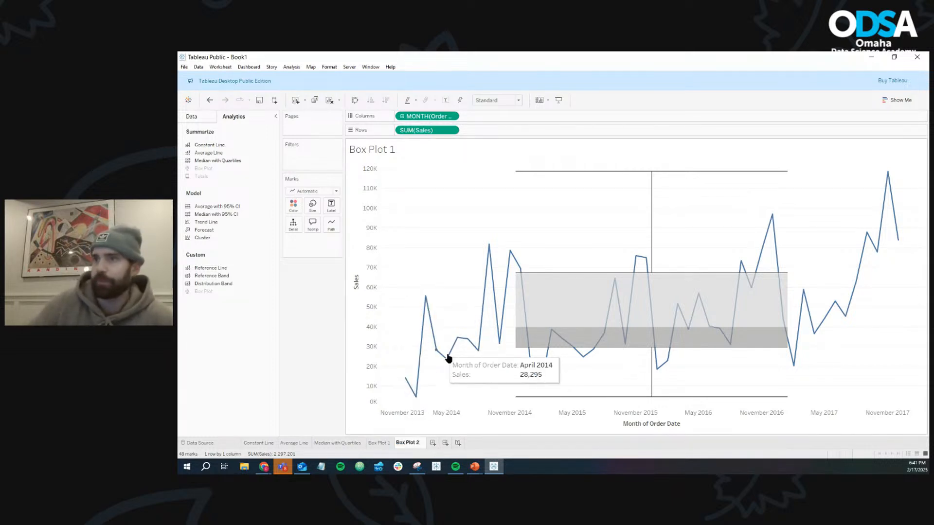
- On a new worksheet, build a text table of Sales with Category and Sub-Category on rows
{"action": "left_click", "coordinate": [433, 442]}
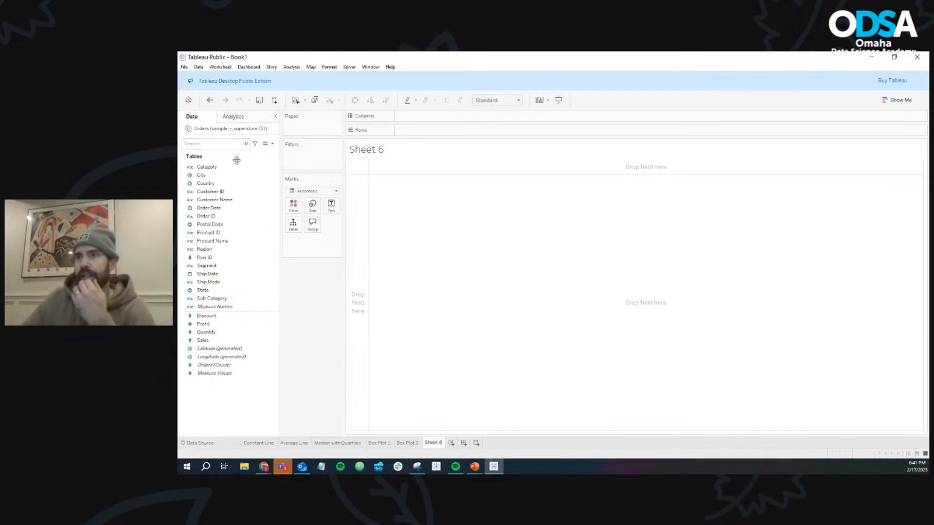
{"action": "left_click", "coordinate": [237, 118]}
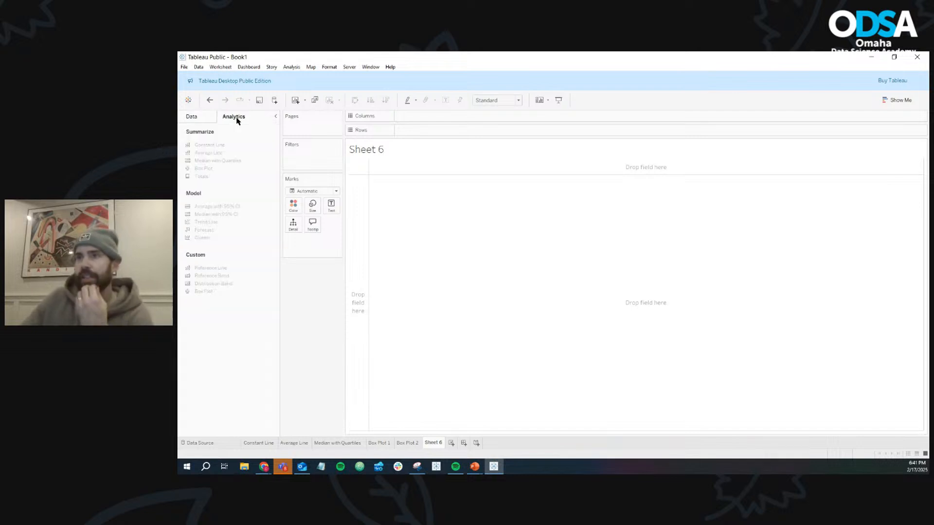
{"action": "left_click", "coordinate": [201, 118]}
{"action": "left_click", "coordinate": [225, 167]}
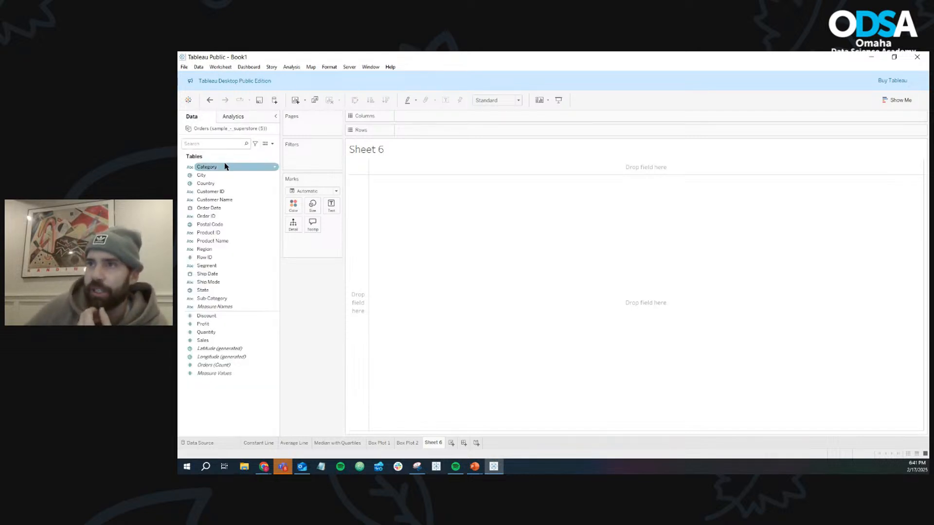
{"action": "left_click_drag", "start_coordinate": [221, 167], "coordinate": [429, 130]}
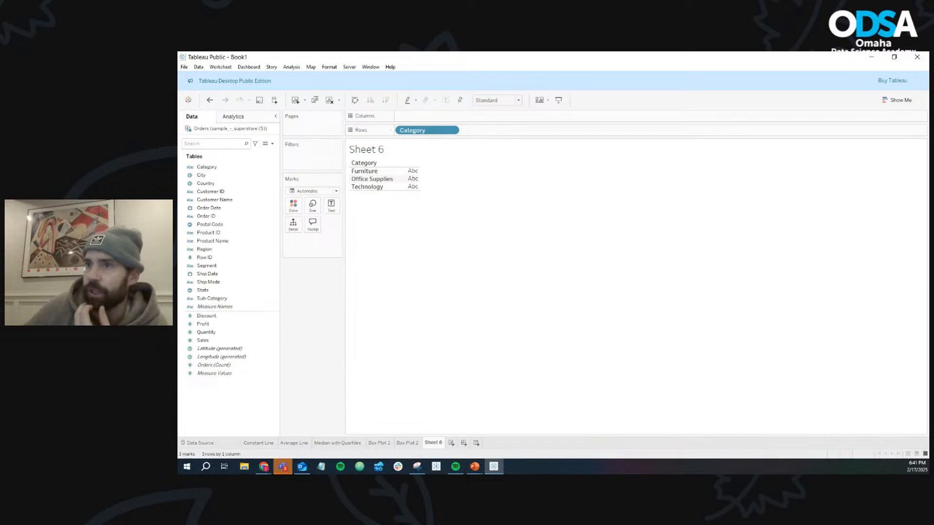
{"action": "left_click", "coordinate": [213, 283]}
{"action": "left_click", "coordinate": [213, 299]}
{"action": "left_click_drag", "start_coordinate": [214, 299], "coordinate": [496, 130]}
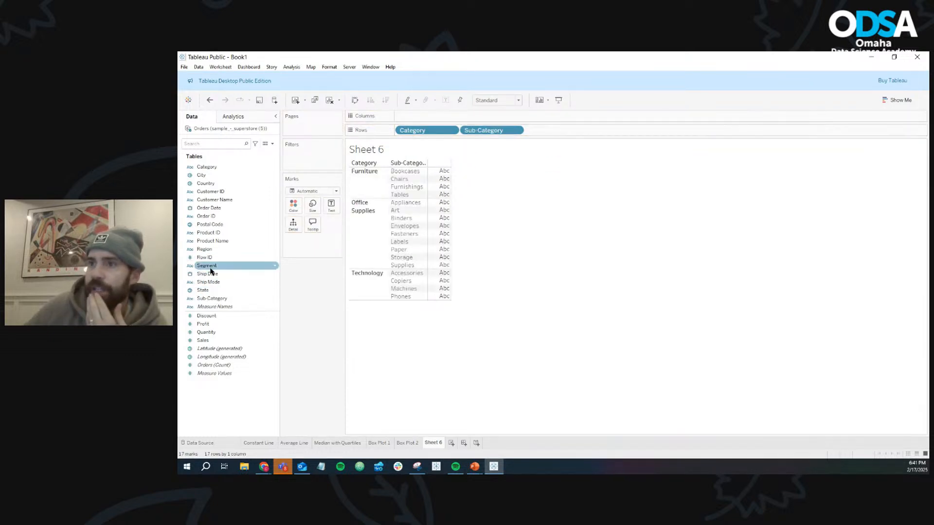
{"action": "left_click_drag", "start_coordinate": [203, 340], "coordinate": [331, 205]}
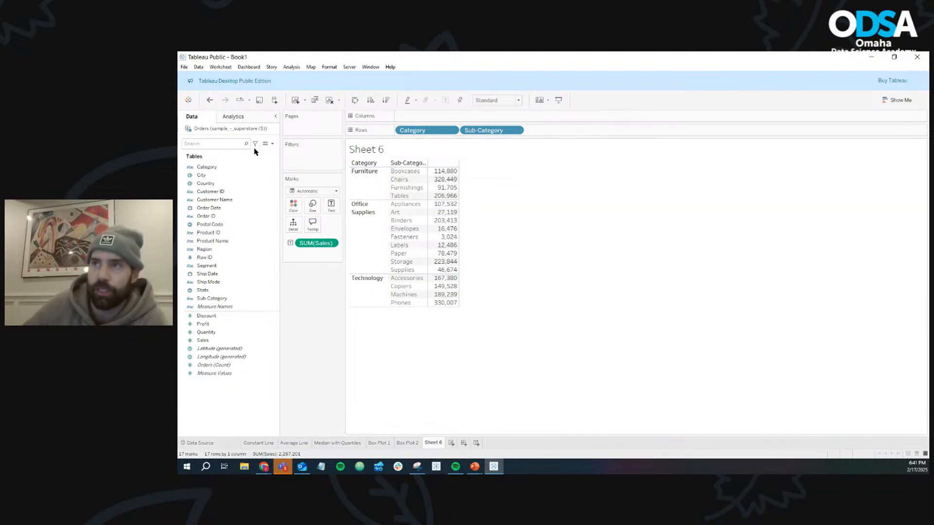
- Add subtotals for each Category and a column grand total to the Sales table
{"action": "left_click", "coordinate": [248, 119]}
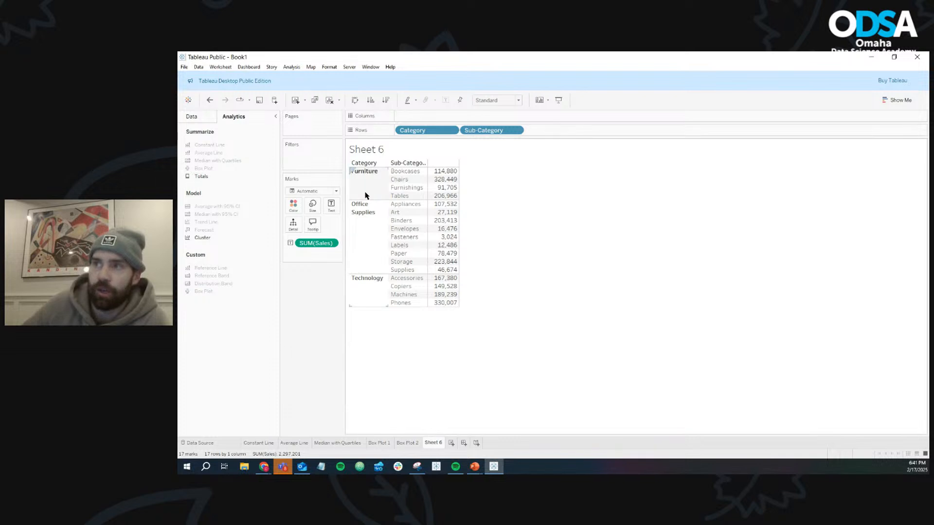
{"action": "left_click_drag", "start_coordinate": [214, 178], "coordinate": [423, 177]}
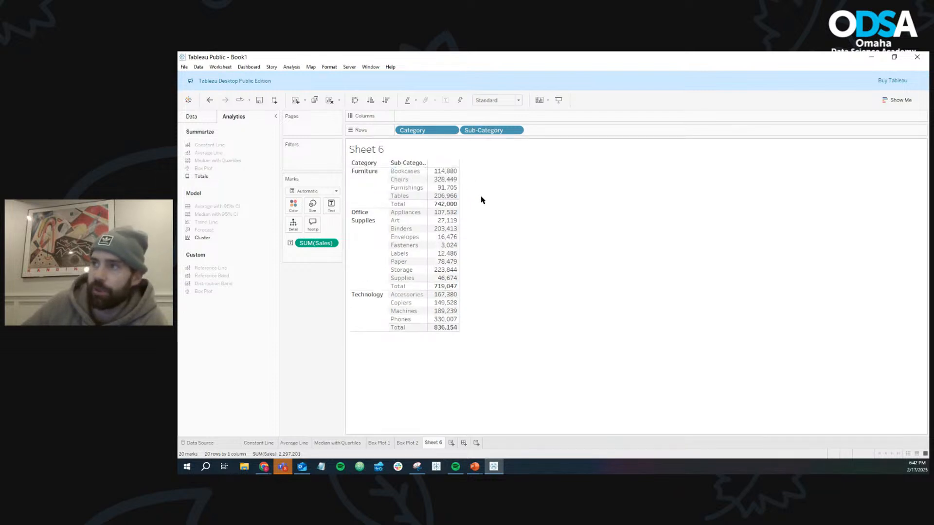
{"action": "mouse_move", "coordinate": [449, 204]}
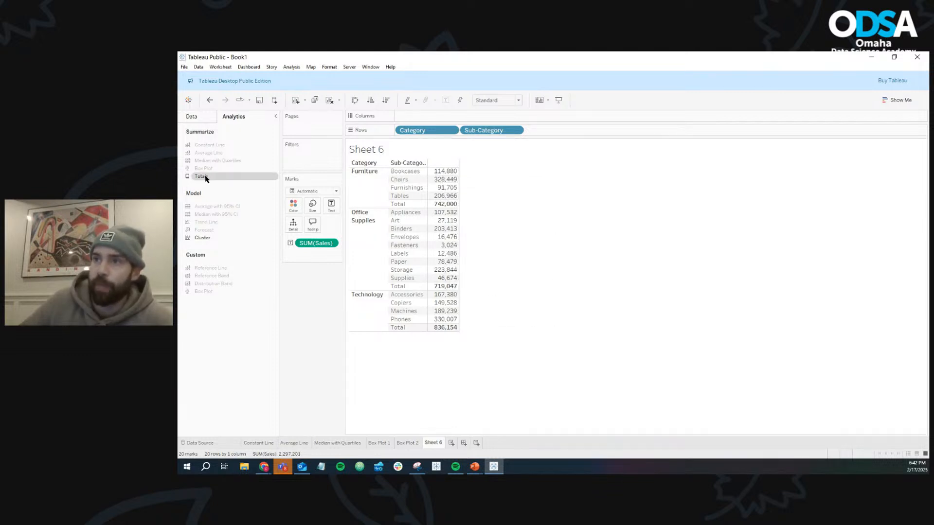
{"action": "left_click_drag", "start_coordinate": [205, 178], "coordinate": [461, 178]}
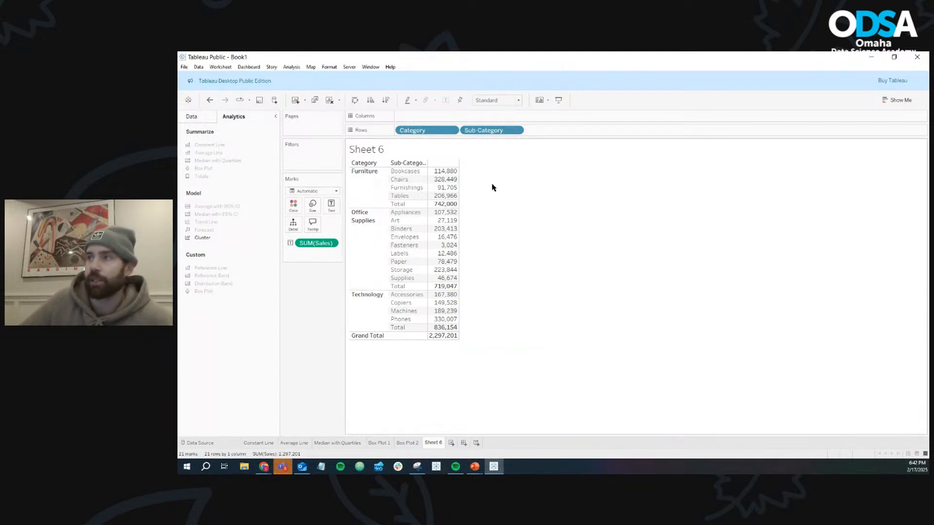
{"action": "left_click", "coordinate": [205, 117]}
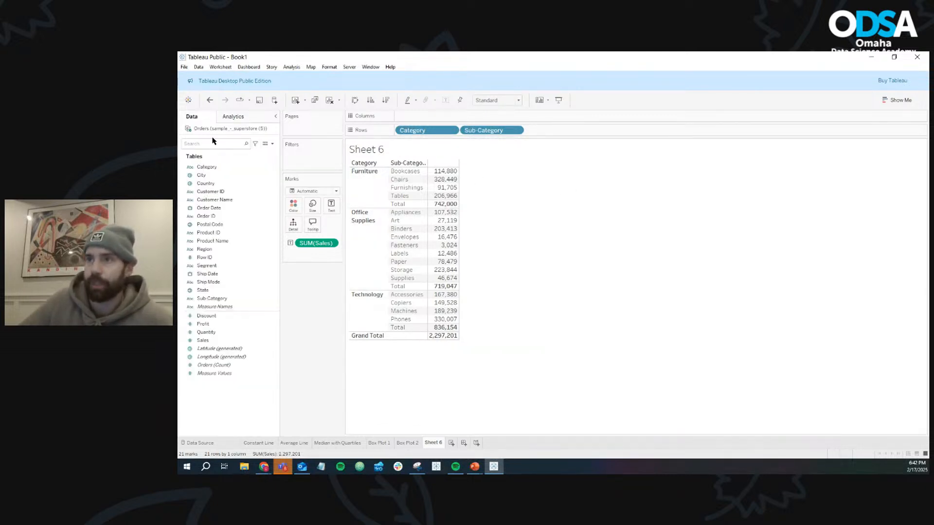
- Break the Sales table down by Region across the columns and add row grand totals
{"action": "left_click_drag", "start_coordinate": [221, 249], "coordinate": [434, 116]}
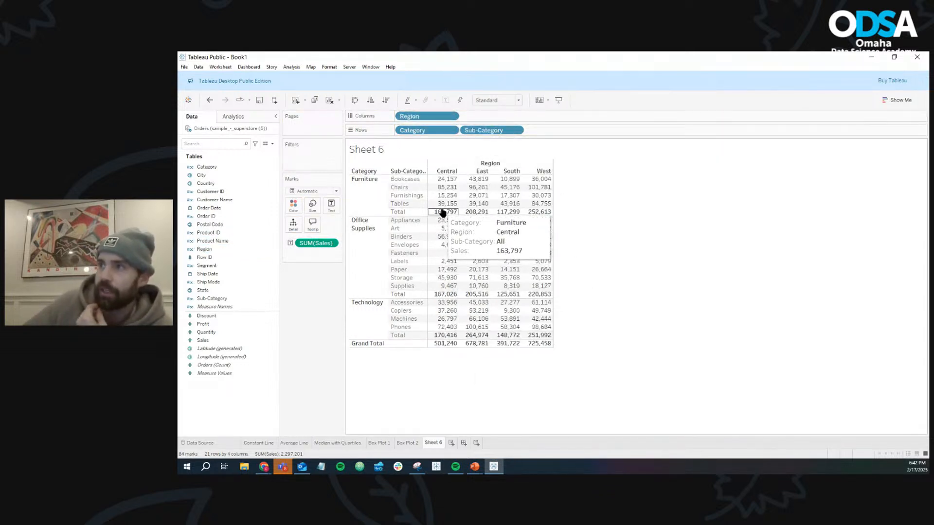
{"action": "mouse_move", "coordinate": [514, 216]}
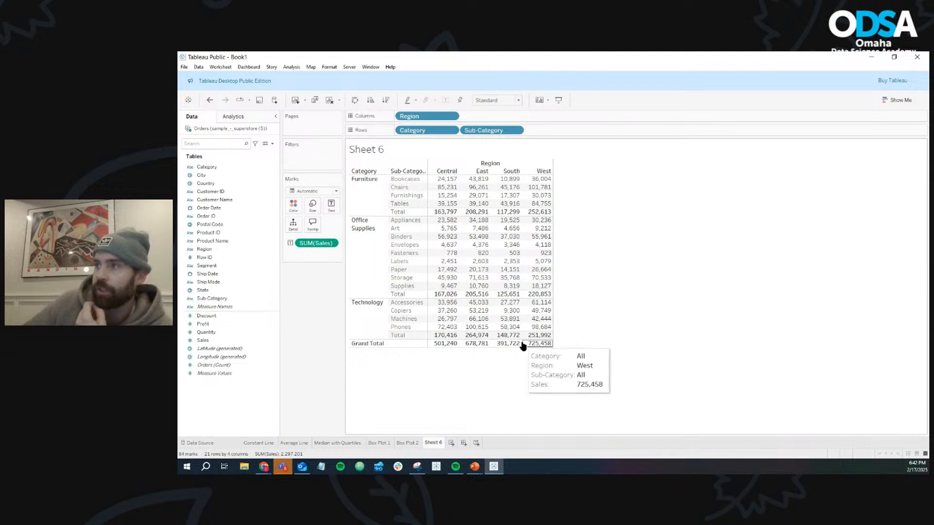
{"action": "left_click", "coordinate": [232, 118]}
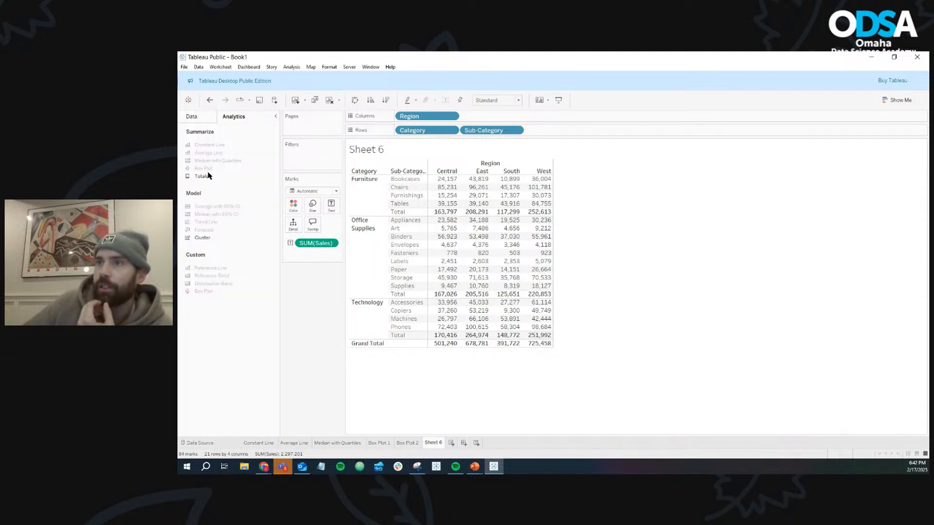
{"action": "left_click_drag", "start_coordinate": [208, 176], "coordinate": [535, 180]}
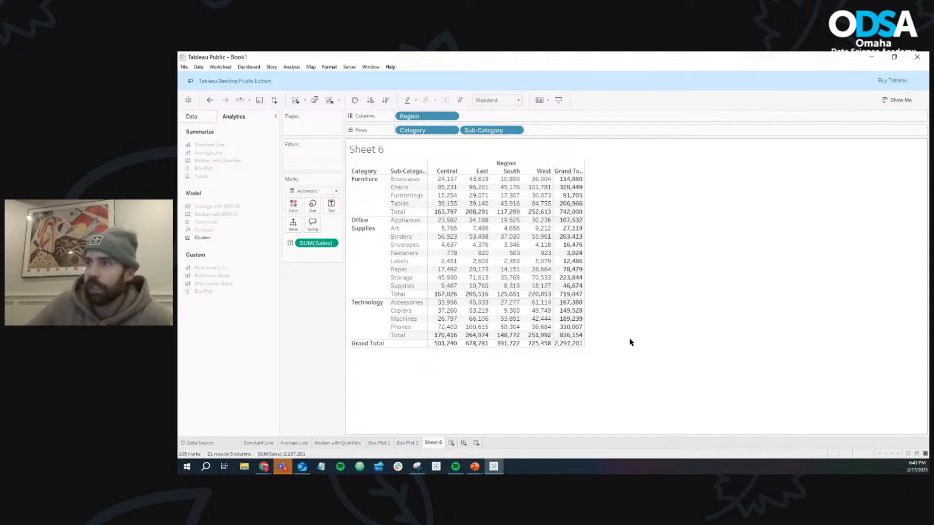
- Rename Sheet 6 as "Totals"
{"action": "right_click", "coordinate": [432, 443]}
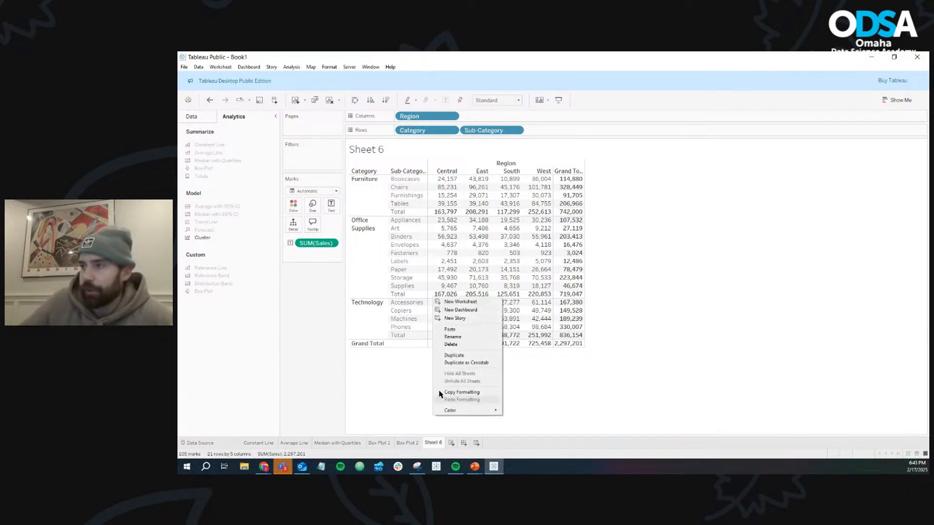
{"action": "left_click", "coordinate": [454, 359]}
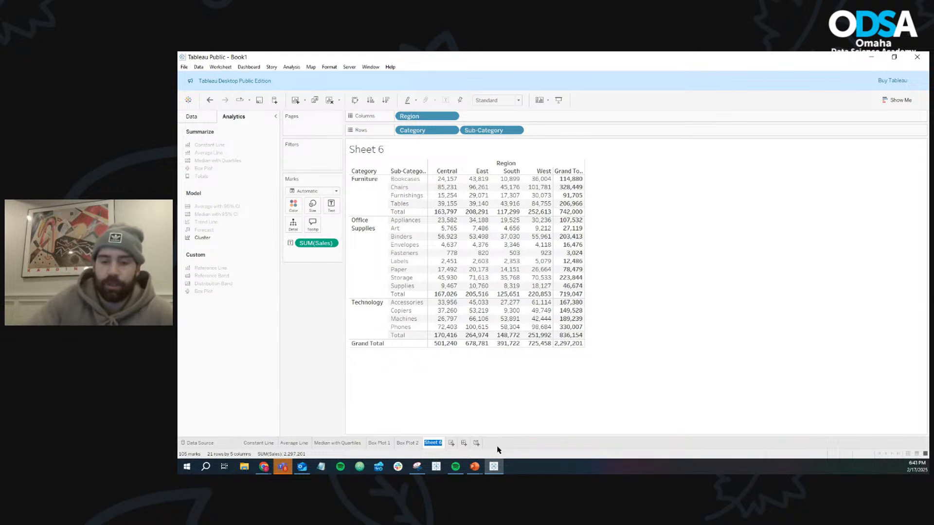
{"action": "type", "text": "Totals"}
{"action": "key", "text": "Return"}
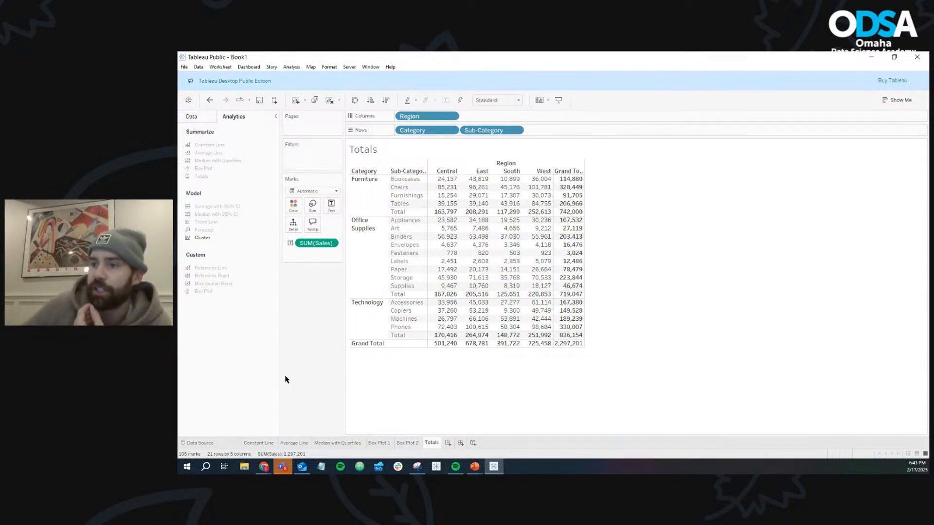
- Review the finished Constant Line, Average Line, Median with Quartiles, Box Plot 1, Box Plot 2 and Totals sheets
{"action": "left_click", "coordinate": [263, 444]}
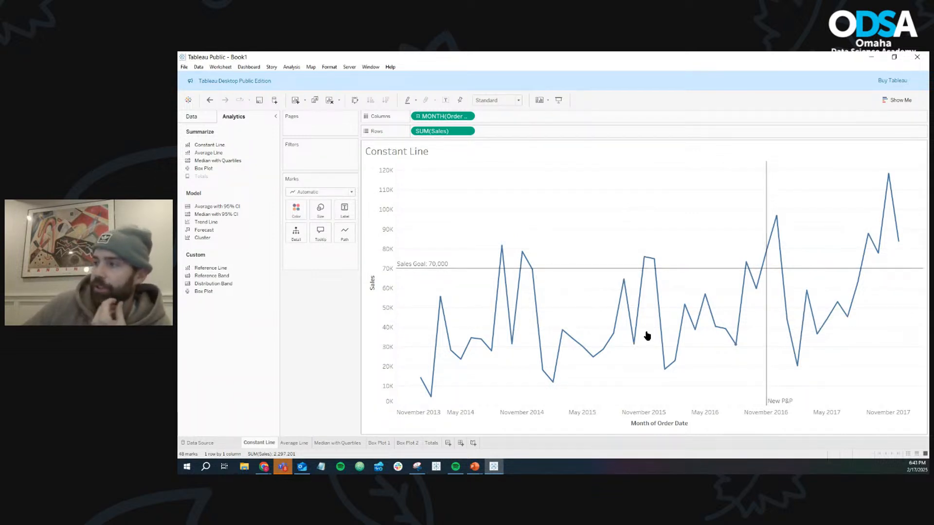
{"action": "left_click", "coordinate": [294, 443]}
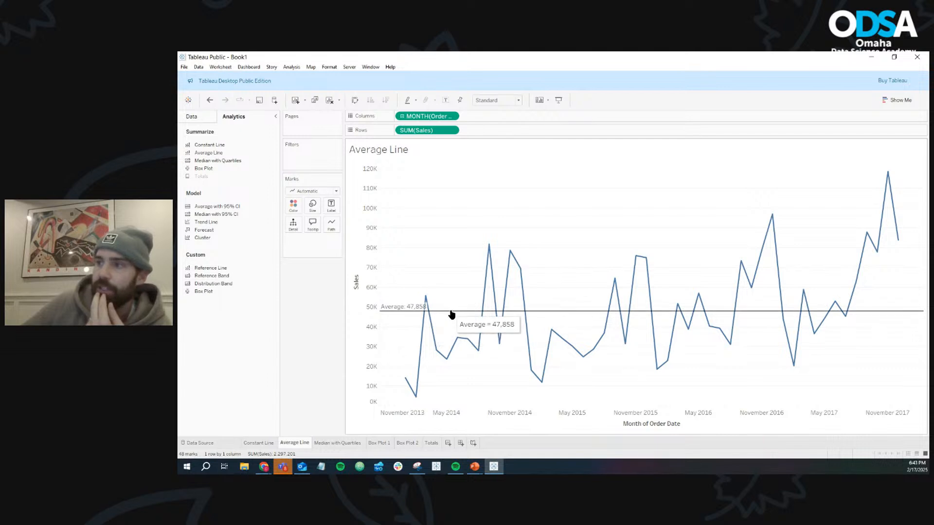
{"action": "left_click", "coordinate": [354, 444]}
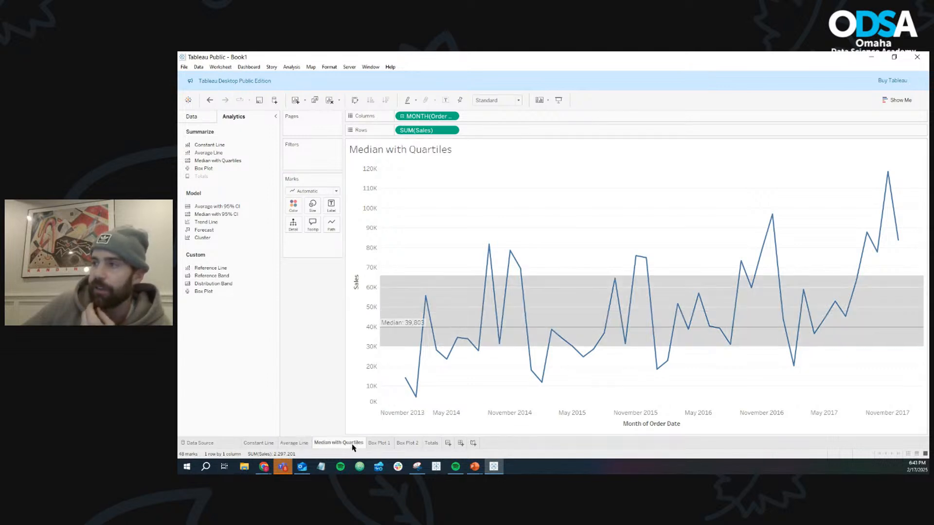
{"action": "left_click", "coordinate": [402, 444]}
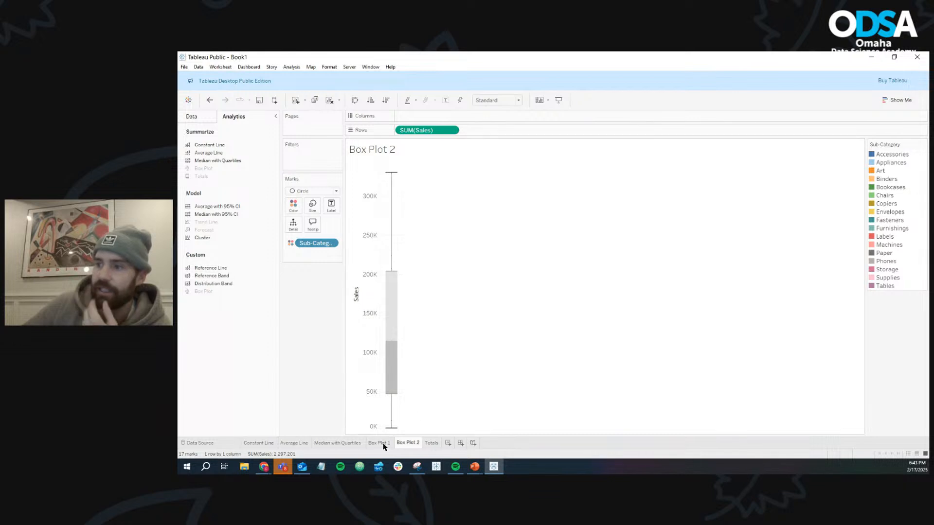
{"action": "left_click", "coordinate": [379, 443]}
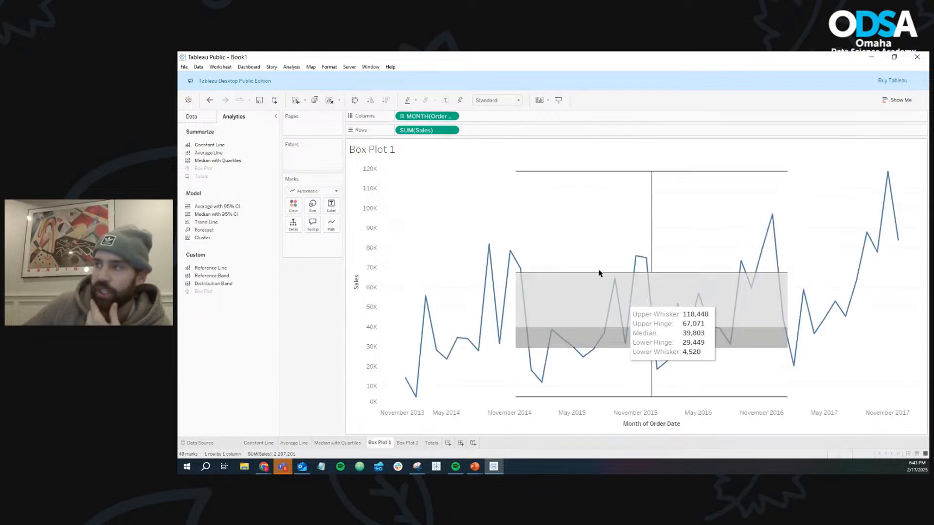
{"action": "left_click", "coordinate": [408, 443]}
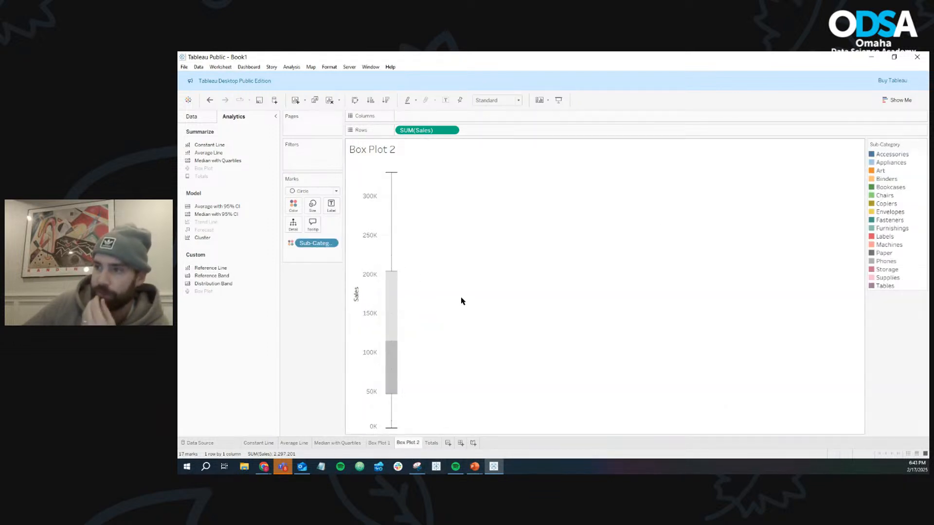
{"action": "left_click", "coordinate": [432, 443]}
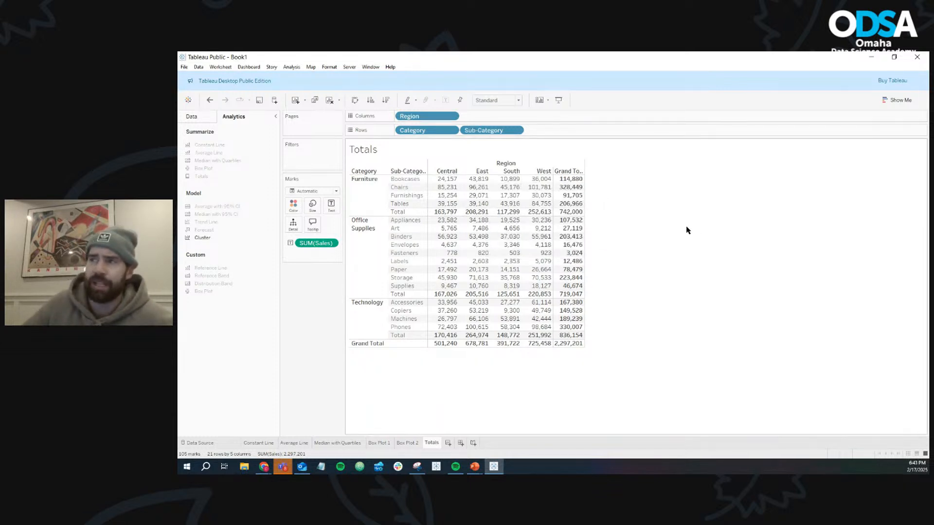
{"action": "left_click", "coordinate": [448, 444]}
{"action": "left_click_drag", "start_coordinate": [224, 208], "coordinate": [427, 115]}
{"action": "left_click", "coordinate": [452, 115]}
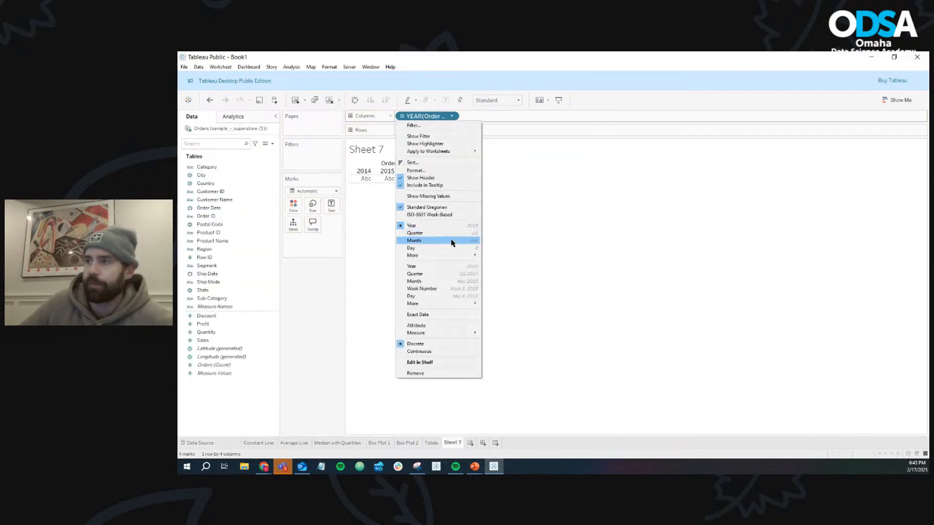
{"action": "left_click", "coordinate": [453, 282]}
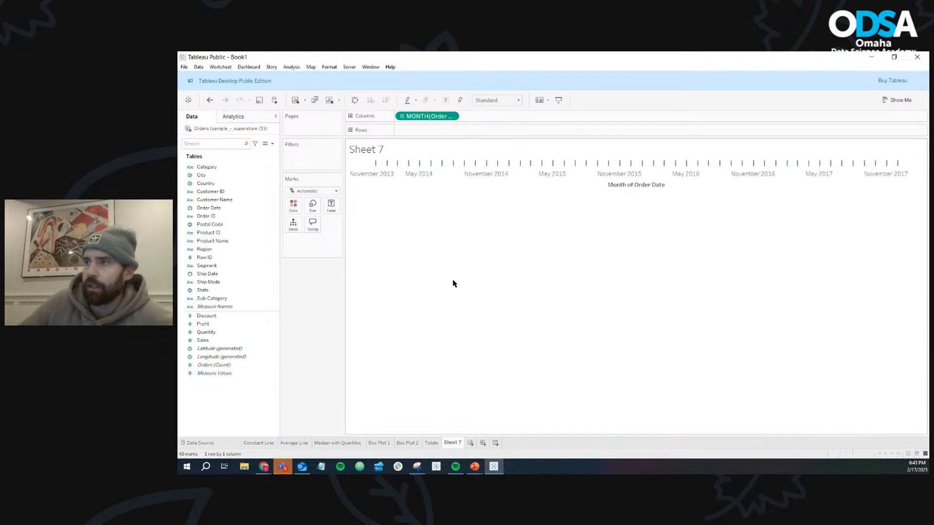
{"action": "mouse_move", "coordinate": [207, 340]}
{"action": "left_mouse_down"}
{"action": "mouse_move", "coordinate": [420, 182]}
{"action": "mouse_move", "coordinate": [417, 130]}
{"action": "left_mouse_up"}
{"action": "left_click_drag", "start_coordinate": [228, 168], "coordinate": [294, 208]}
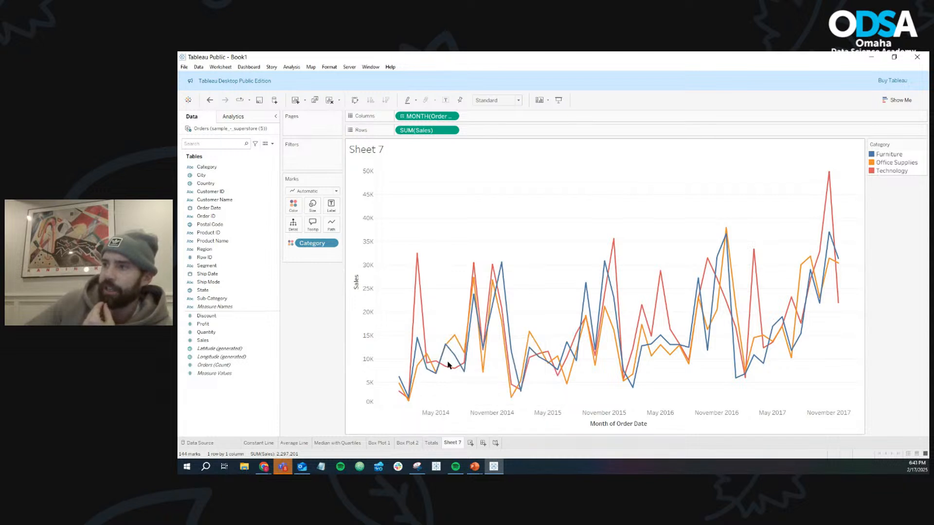
{"action": "left_click", "coordinate": [258, 119]}
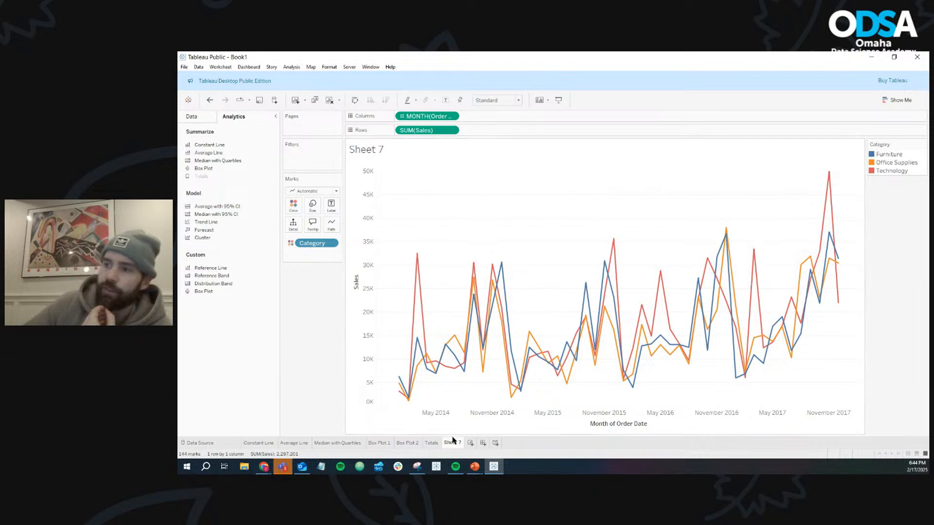
{"action": "left_click", "coordinate": [431, 443]}
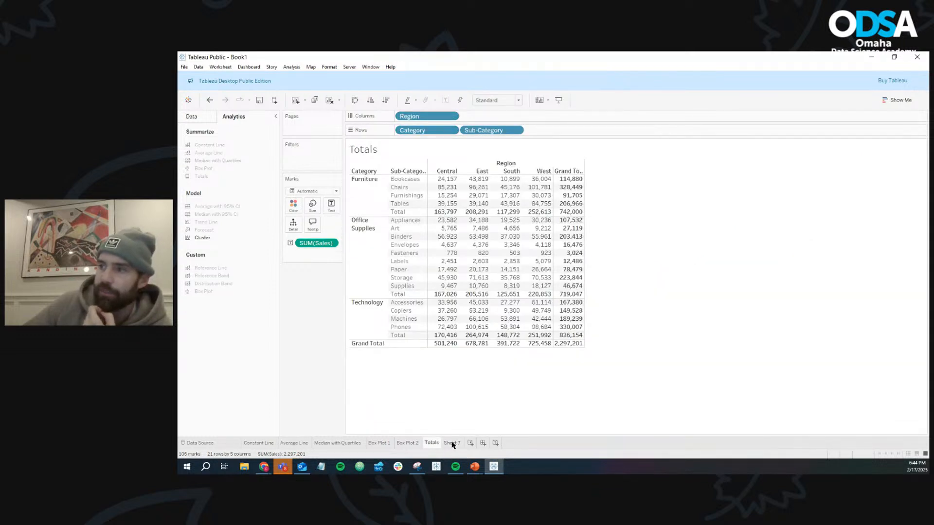
{"action": "right_click", "coordinate": [452, 444]}
{"action": "left_click", "coordinate": [467, 346]}
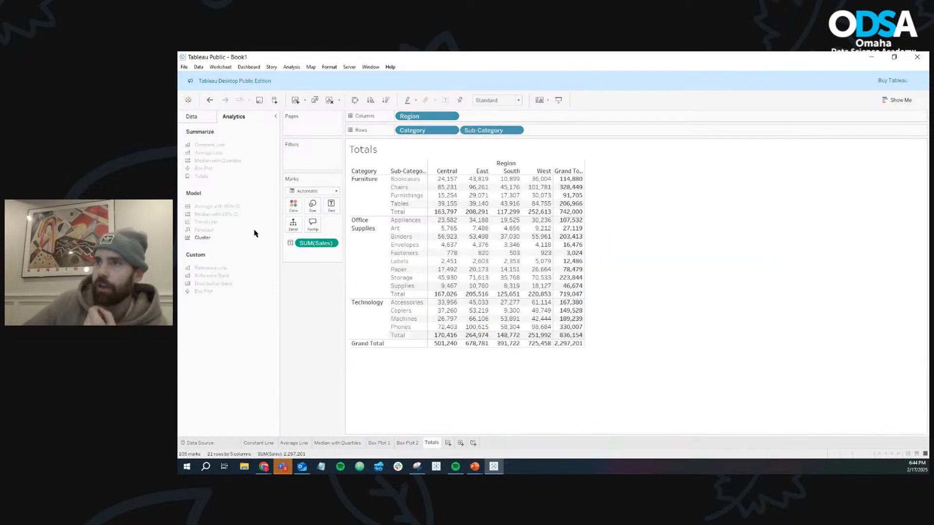
- Add a new worksheet and color the Constant Line, Average Line and Median with Quartiles sheet tabs blue
{"action": "mouse_move", "coordinate": [217, 232]}
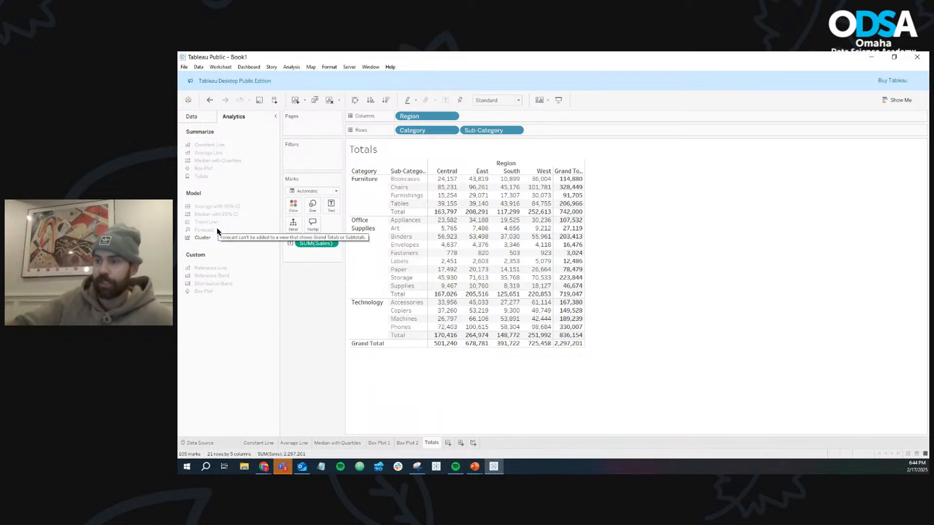
{"action": "left_click", "coordinate": [448, 443]}
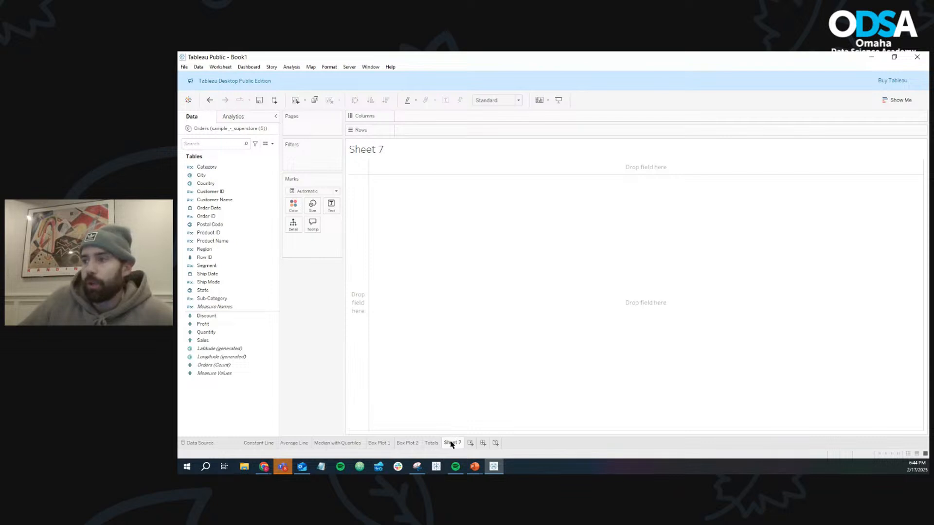
{"action": "right_click", "coordinate": [259, 445]}
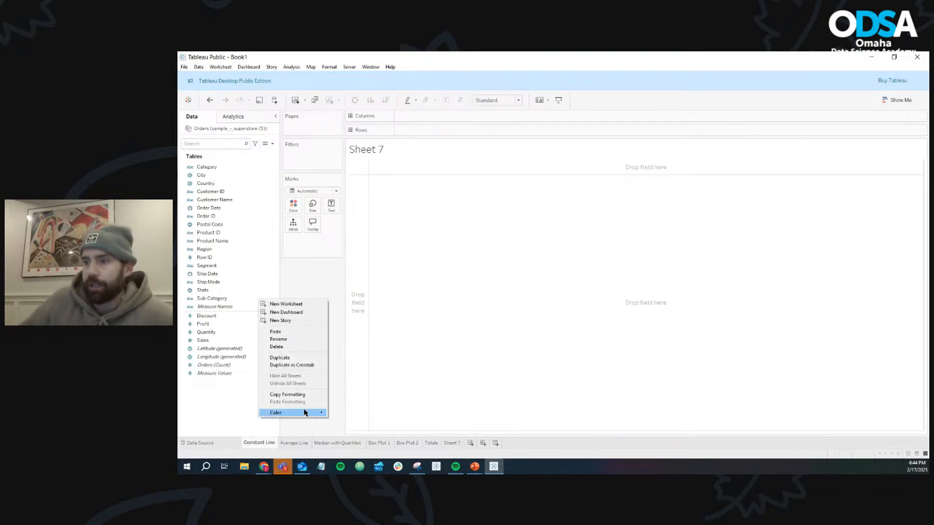
{"action": "mouse_move", "coordinate": [318, 414]}
{"action": "left_click", "coordinate": [352, 421]}
{"action": "right_click", "coordinate": [294, 443]}
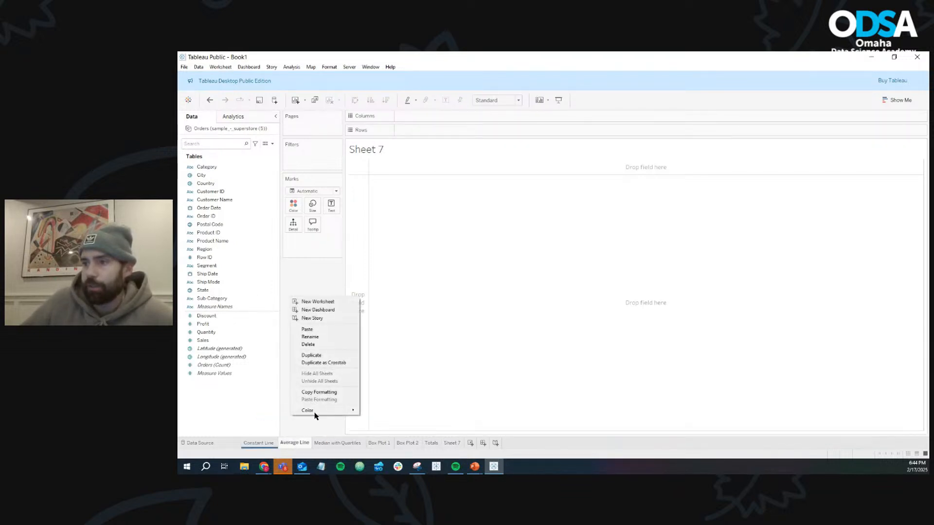
{"action": "left_click", "coordinate": [378, 419]}
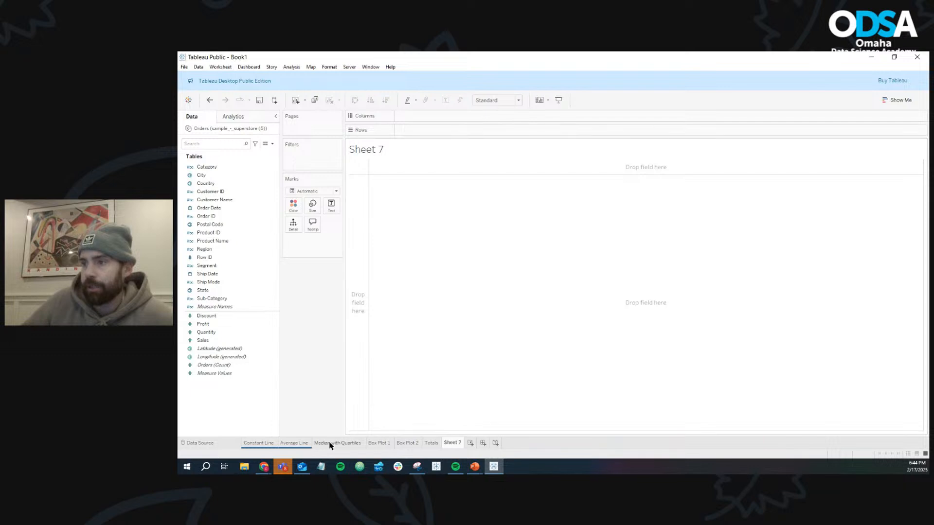
{"action": "right_click", "coordinate": [342, 444]}
{"action": "mouse_move", "coordinate": [361, 417]}
{"action": "left_click", "coordinate": [411, 420]}
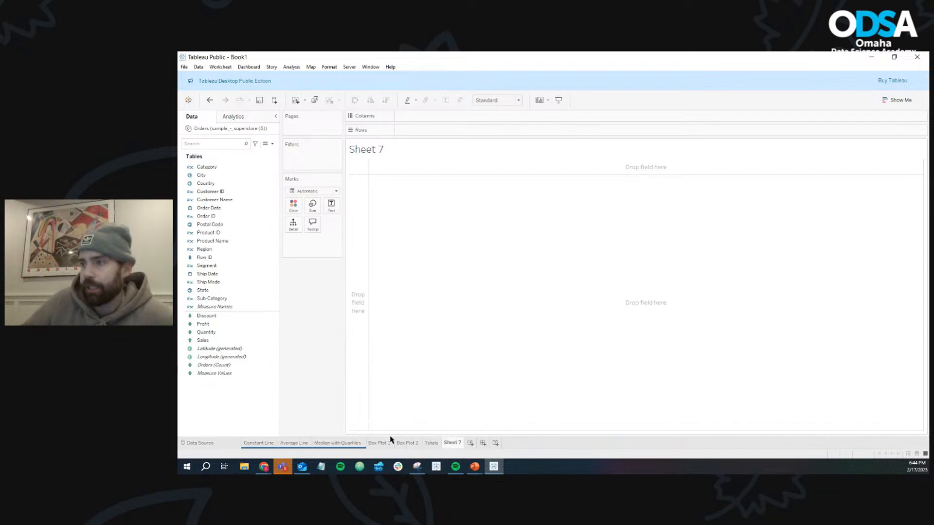
- Color the Box Plot 1, Box Plot 2 and Totals sheet tabs blue
{"action": "right_click", "coordinate": [387, 443]}
{"action": "mouse_move", "coordinate": [417, 413]}
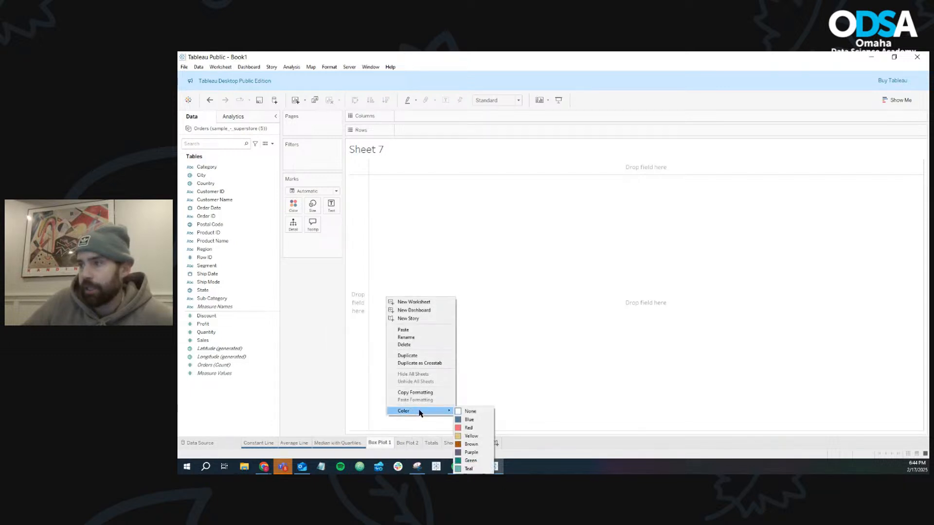
{"action": "left_click", "coordinate": [465, 420]}
{"action": "right_click", "coordinate": [417, 443]}
{"action": "mouse_move", "coordinate": [449, 412]}
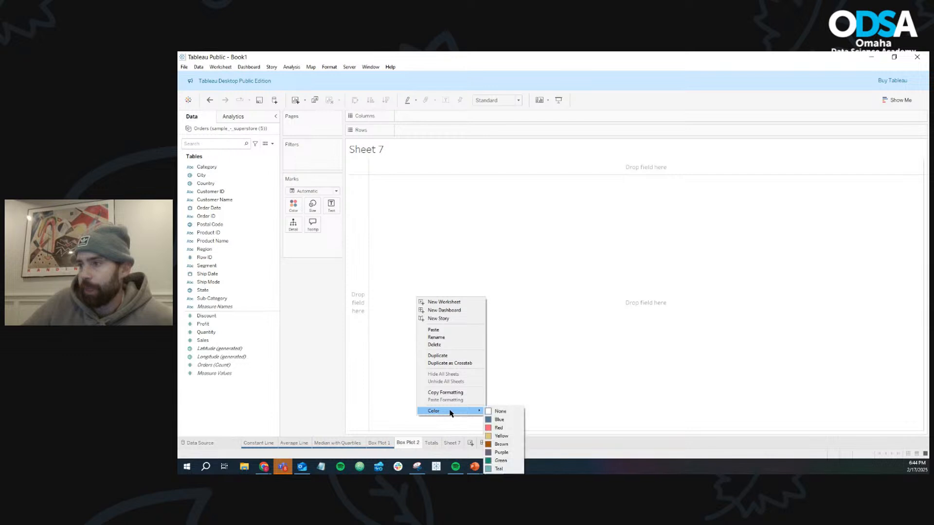
{"action": "left_click", "coordinate": [504, 420]}
{"action": "left_click", "coordinate": [435, 443]}
{"action": "right_click", "coordinate": [439, 444]}
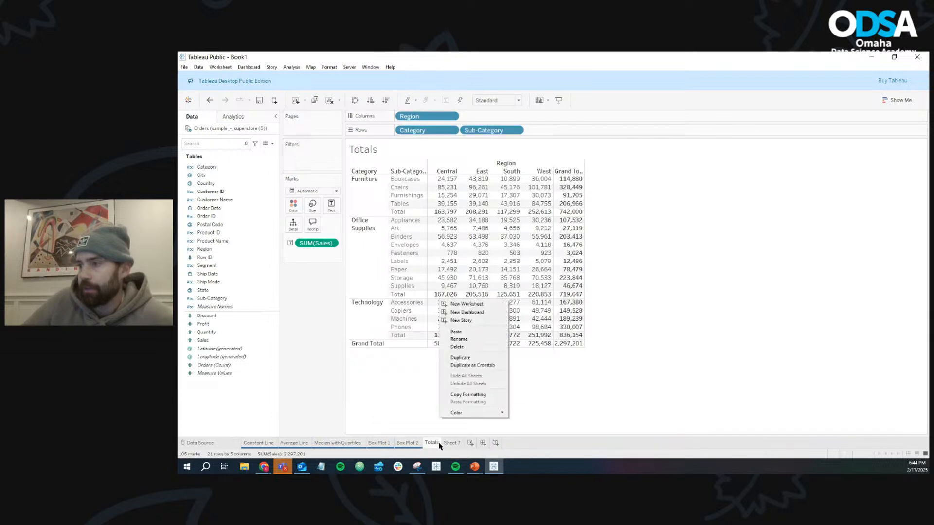
{"action": "mouse_move", "coordinate": [470, 415]}
{"action": "left_click", "coordinate": [517, 419]}
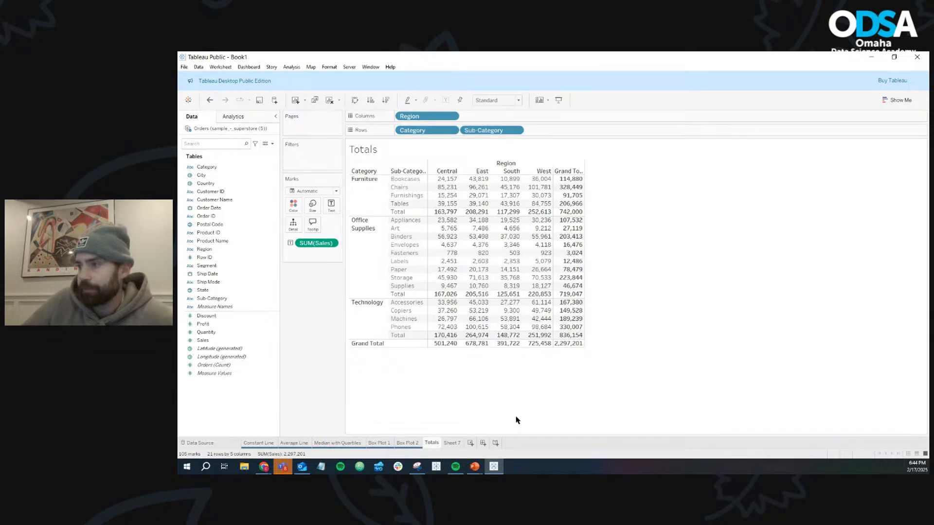
- Build a line chart on Sheet 7 showing Sales by continuous month of Order Date
{"action": "left_click", "coordinate": [453, 443]}
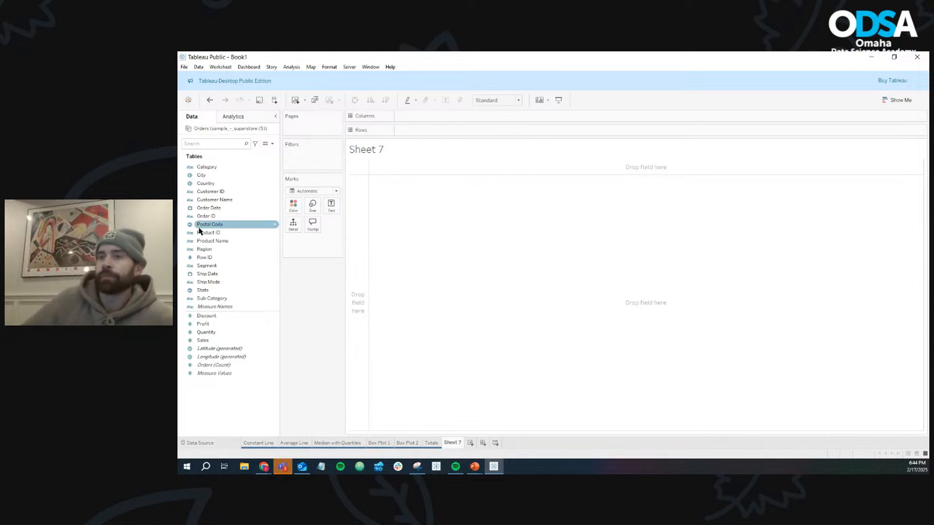
{"action": "left_click", "coordinate": [233, 117]}
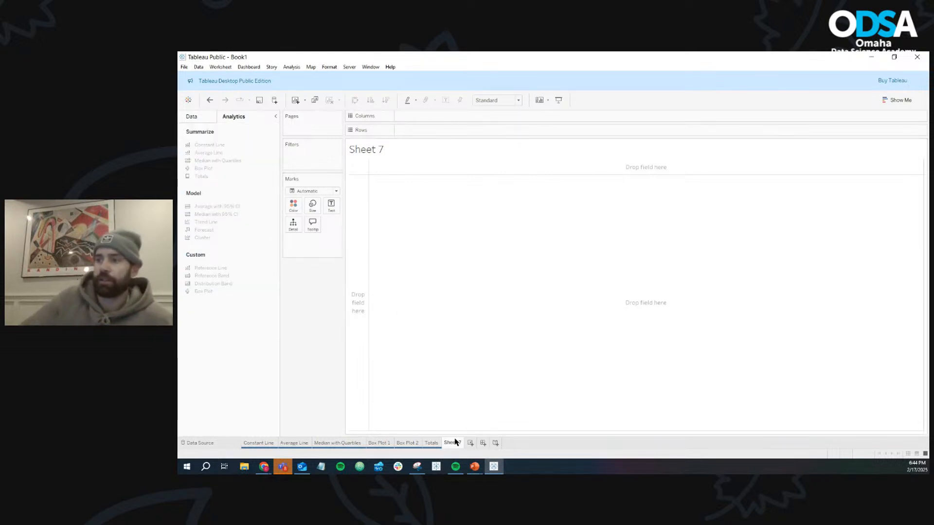
{"action": "left_click", "coordinate": [200, 120]}
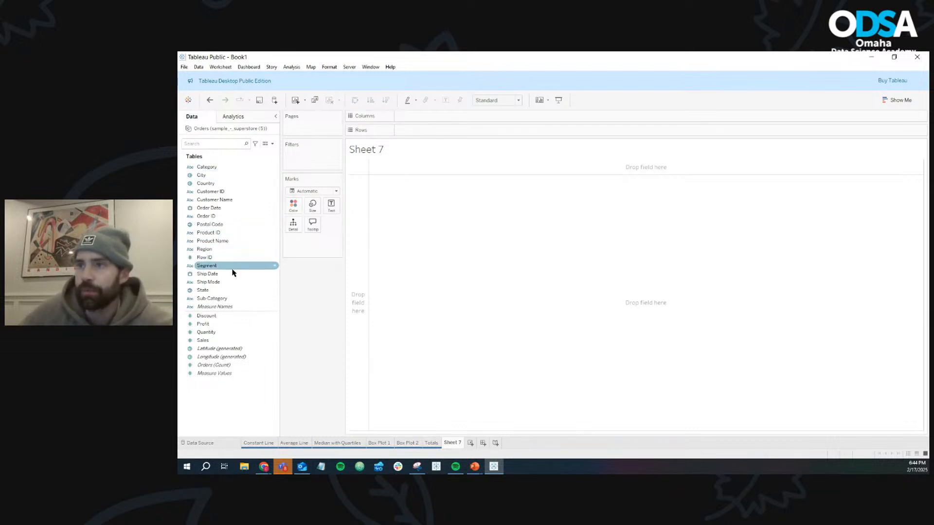
{"action": "left_click", "coordinate": [227, 249]}
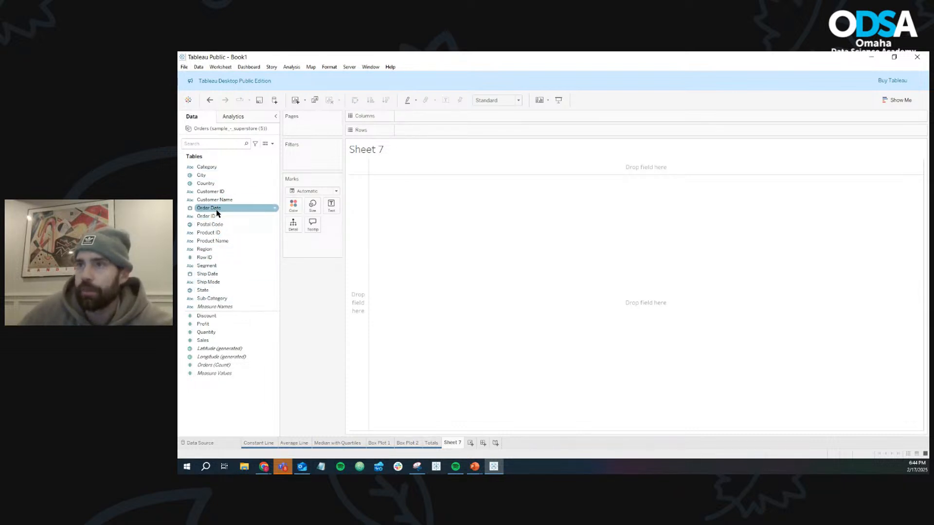
{"action": "left_click_drag", "start_coordinate": [216, 208], "coordinate": [455, 118]}
{"action": "left_click", "coordinate": [451, 116]}
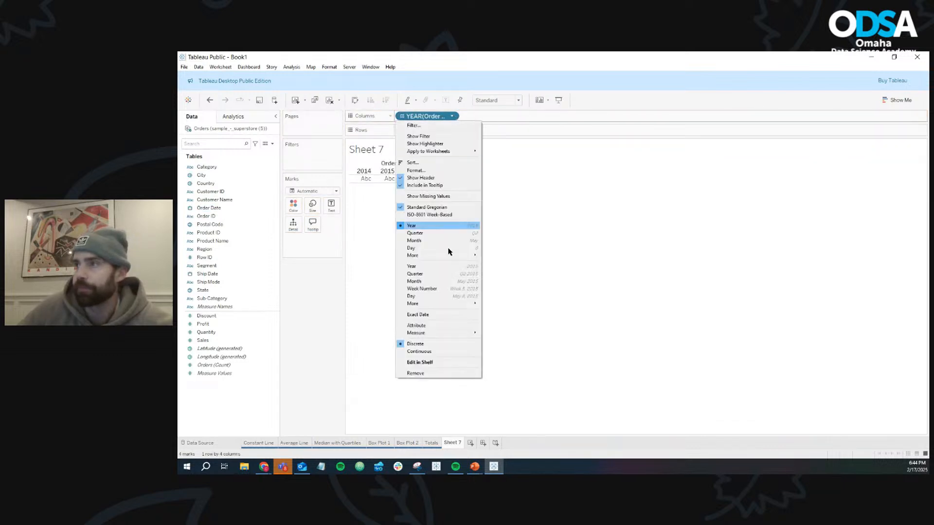
{"action": "left_click", "coordinate": [445, 277]}
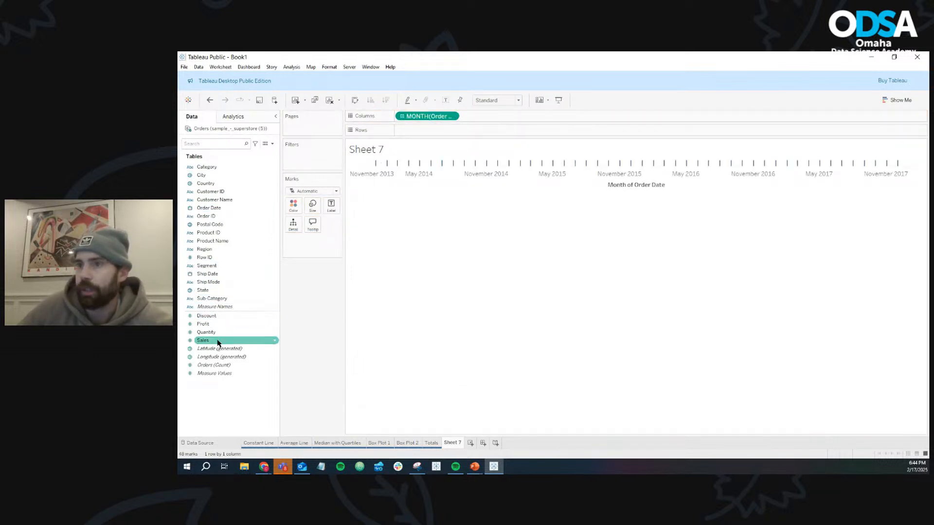
{"action": "left_click_drag", "start_coordinate": [203, 340], "coordinate": [427, 132]}
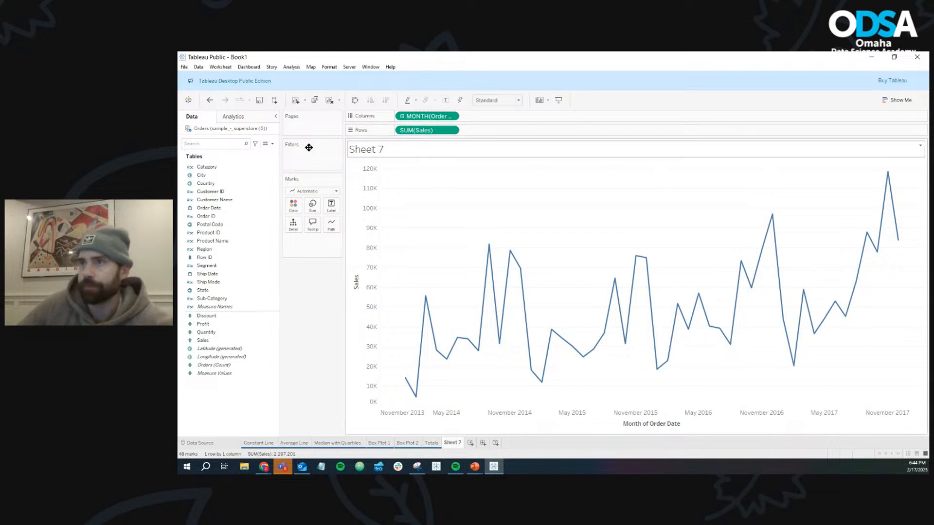
- Add an Average with 95% CI across the entire table to the monthly Sales line chart and inspect the band
{"action": "left_click", "coordinate": [242, 119]}
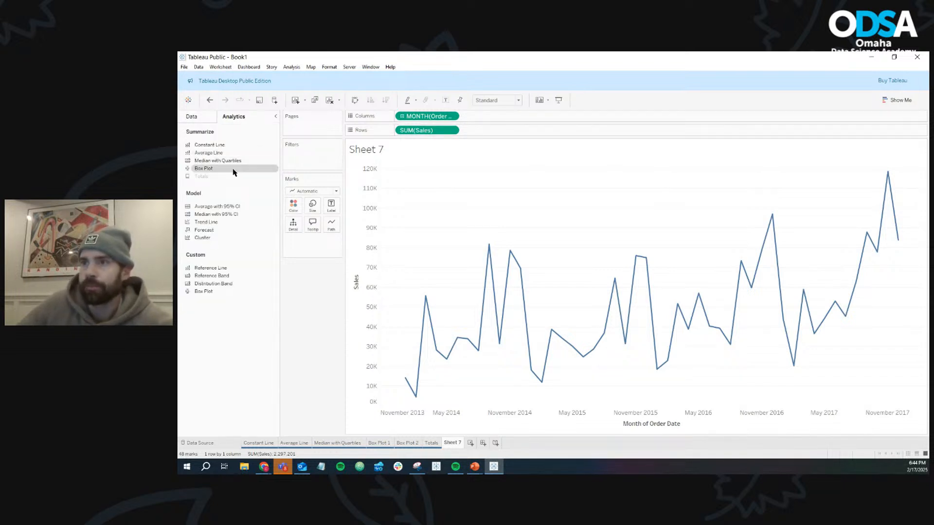
{"action": "left_click_drag", "start_coordinate": [221, 209], "coordinate": [424, 177]}
{"action": "mouse_move", "coordinate": [585, 316]}
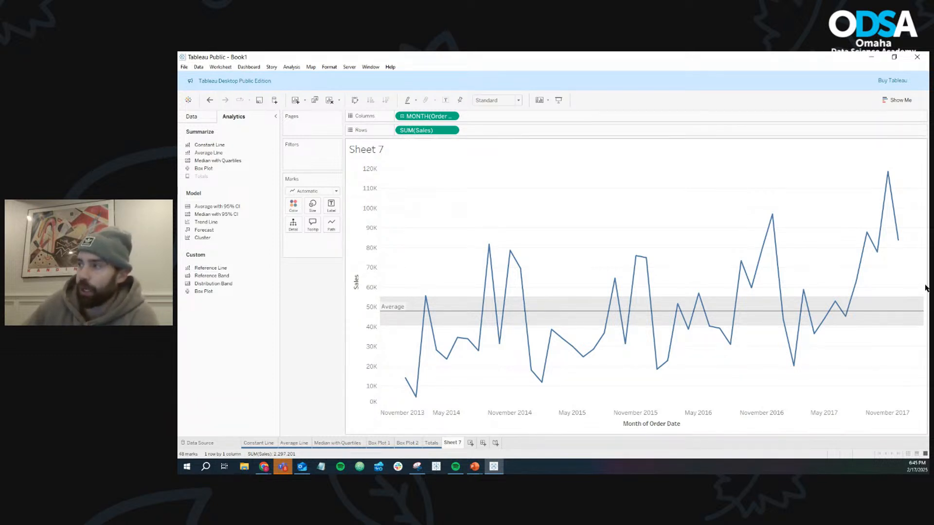
{"action": "mouse_move", "coordinate": [392, 315]}
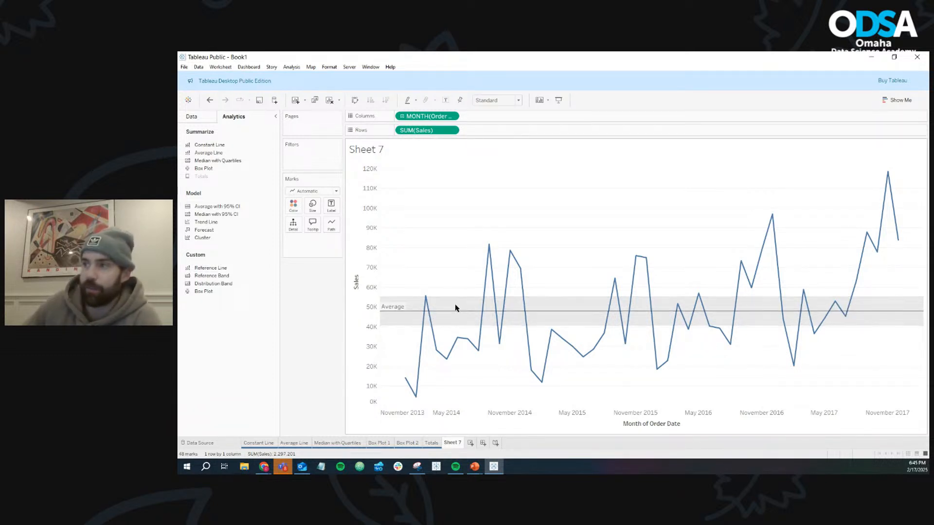
- Try confidence levels of 99 and 50 for the average line's interval, and set it back to 95
{"action": "right_click", "coordinate": [547, 315]}
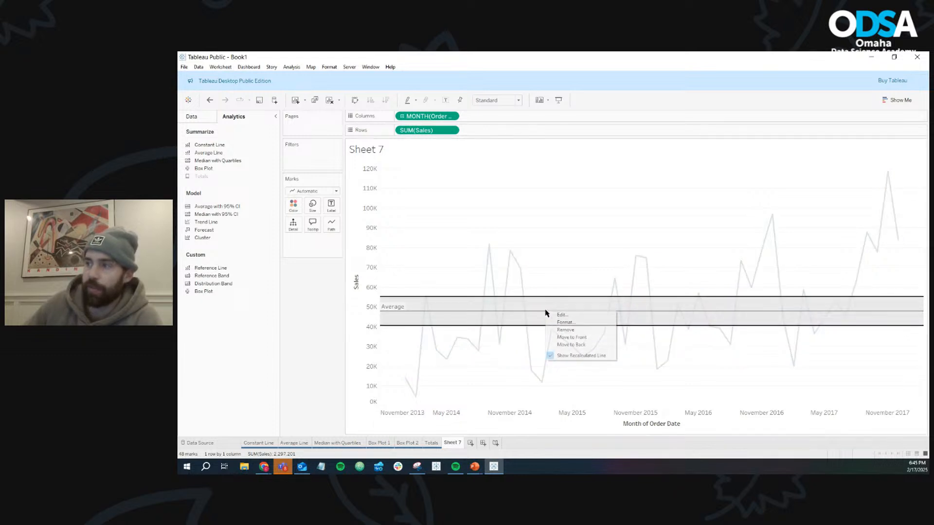
{"action": "left_click", "coordinate": [558, 318]}
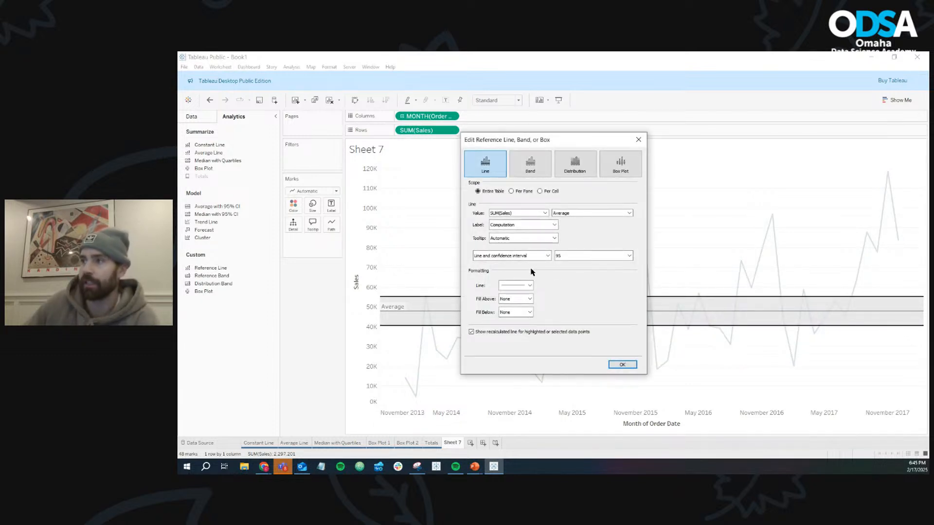
{"action": "left_click", "coordinate": [629, 256]}
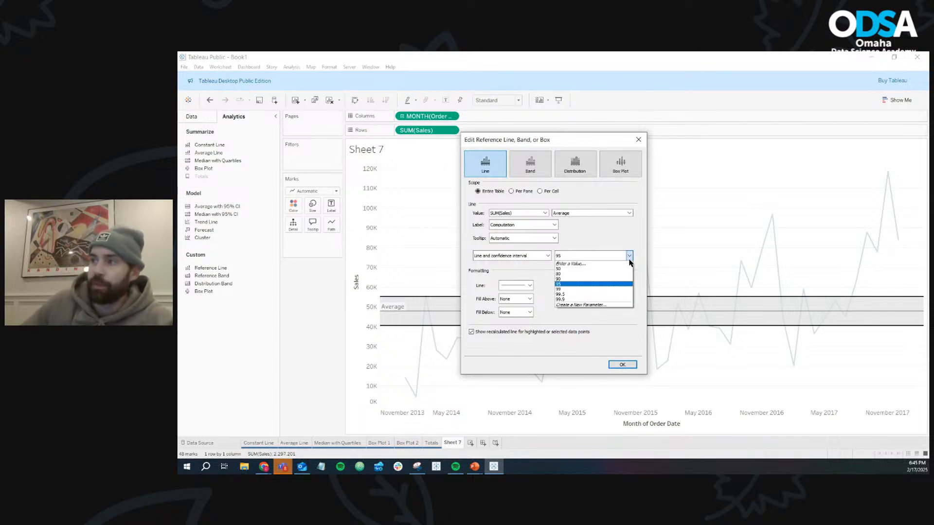
{"action": "left_click", "coordinate": [599, 289]}
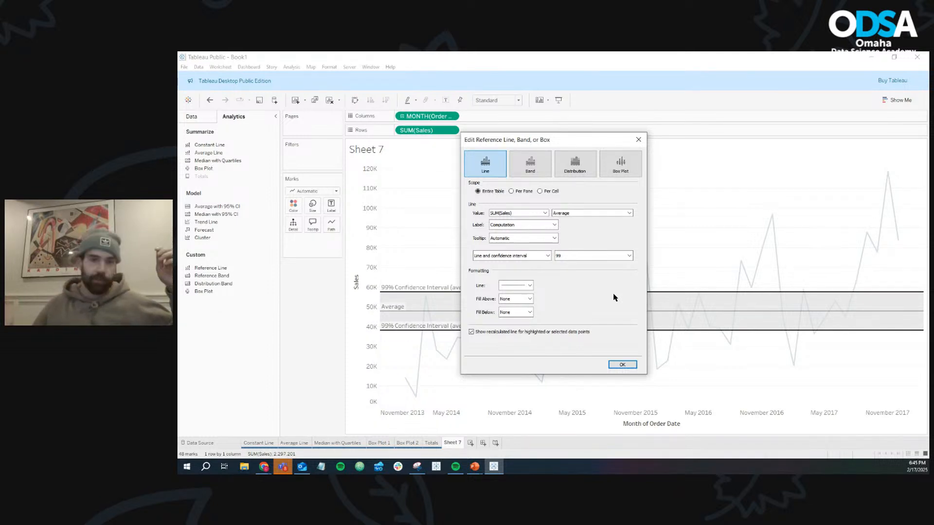
{"action": "left_click", "coordinate": [629, 256]}
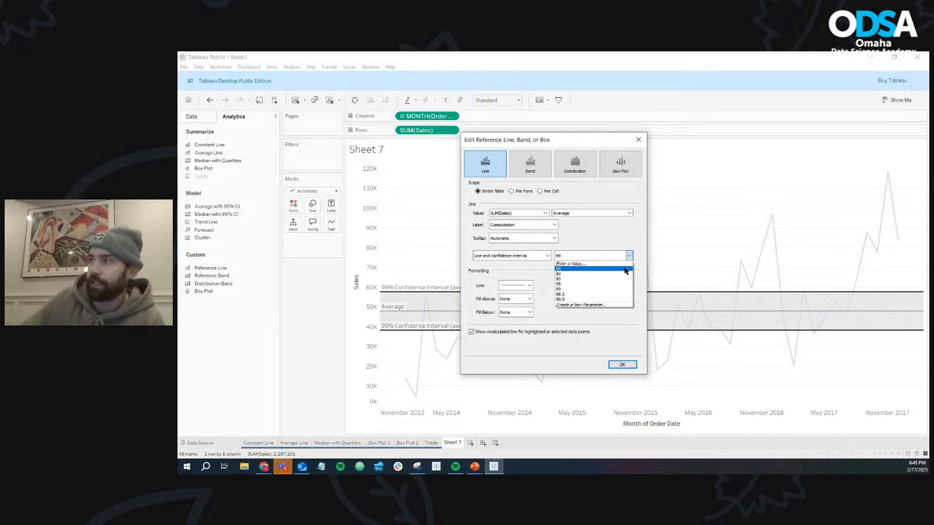
{"action": "left_click", "coordinate": [627, 269]}
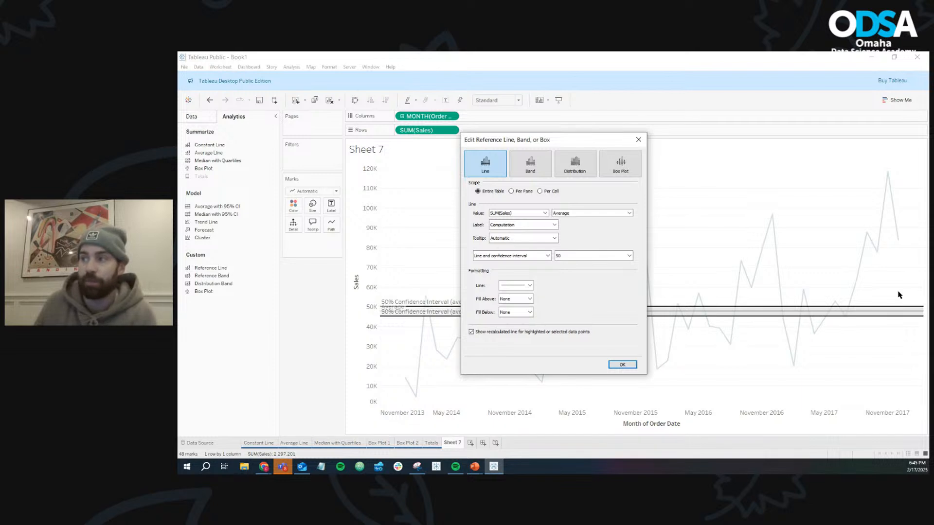
{"action": "left_click", "coordinate": [629, 257]}
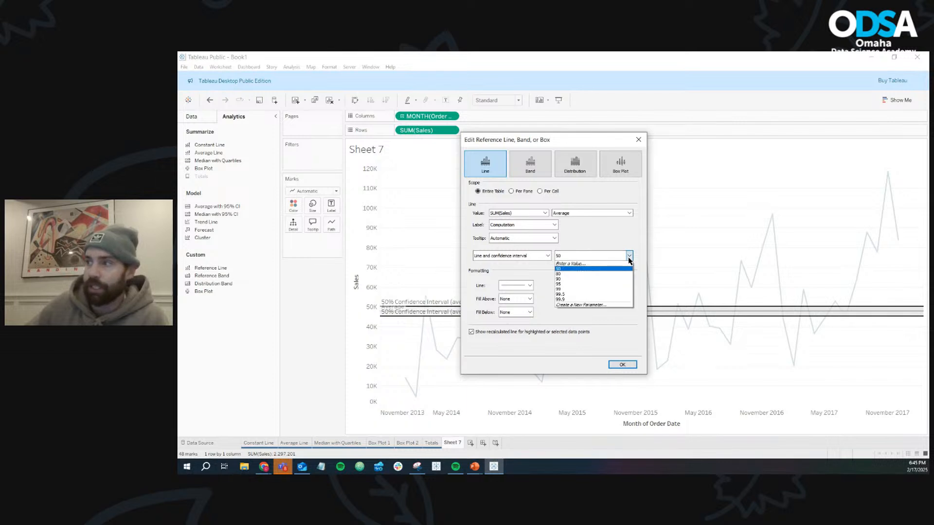
{"action": "left_click", "coordinate": [619, 285]}
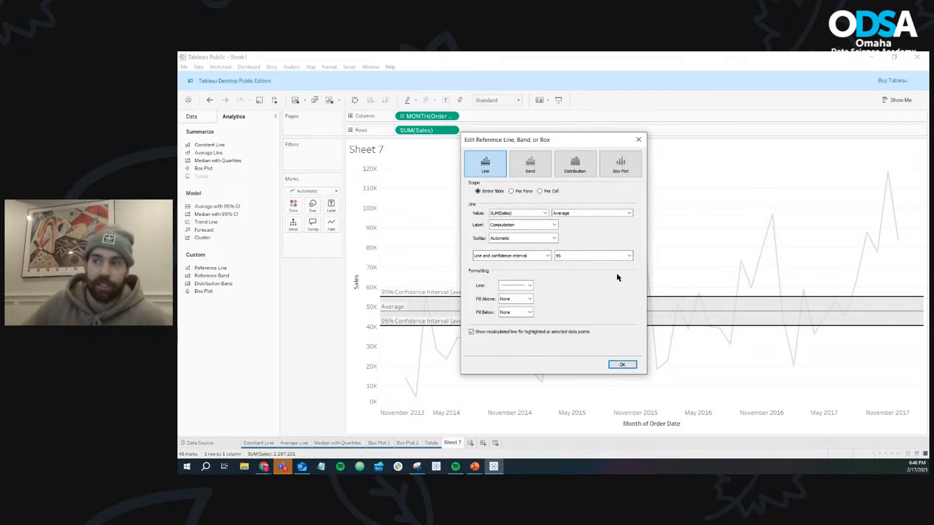
{"action": "left_click", "coordinate": [639, 140]}
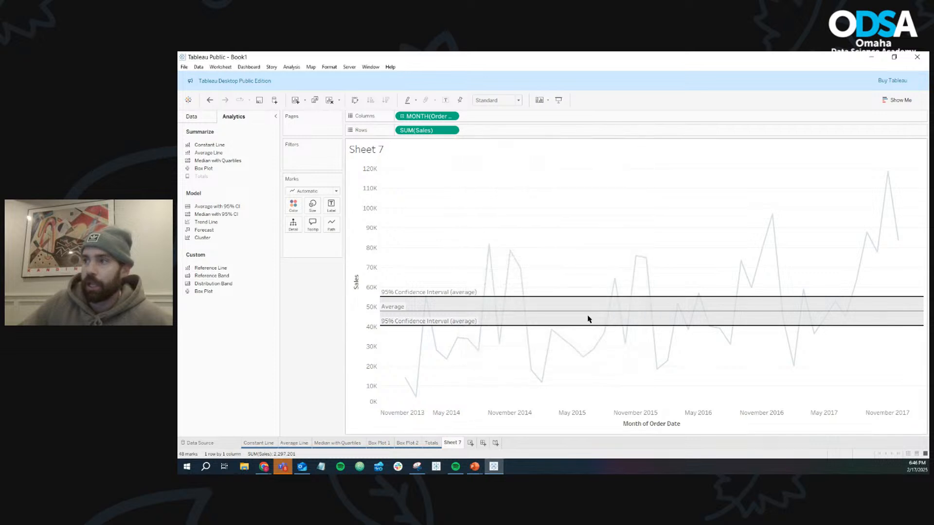
- Rename Sheet 7 as "Average with 95% CI" and color its sheet tab red
{"action": "right_click", "coordinate": [452, 444]}
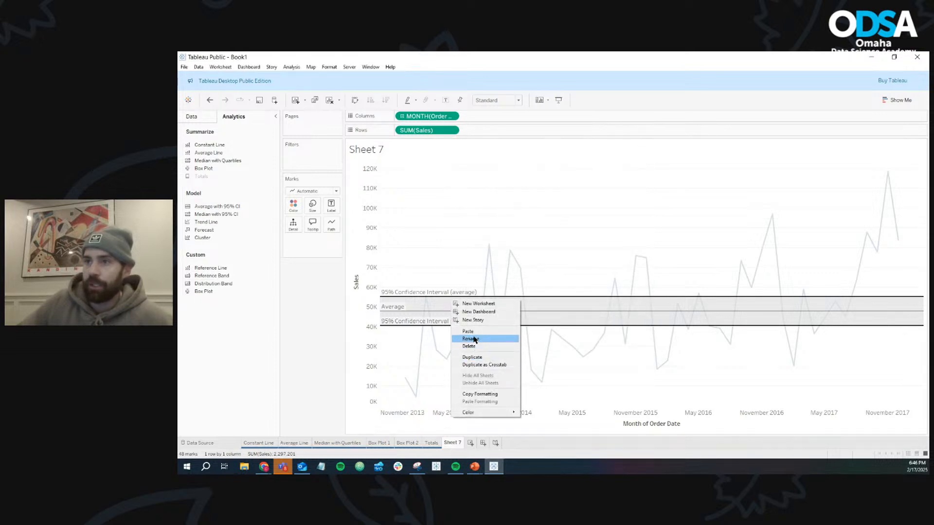
{"action": "left_click", "coordinate": [474, 339]}
{"action": "type", "text": "Average wit"}
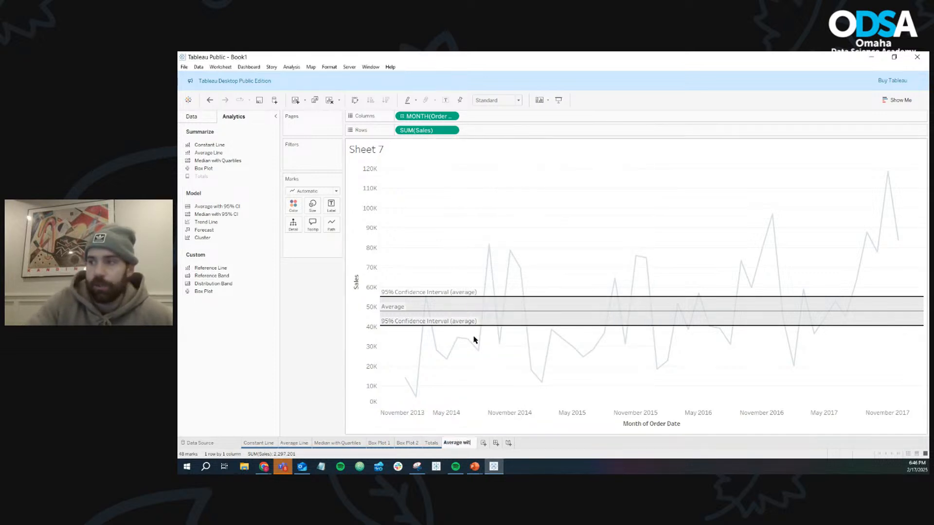
{"action": "type", "text": "h 95%"}
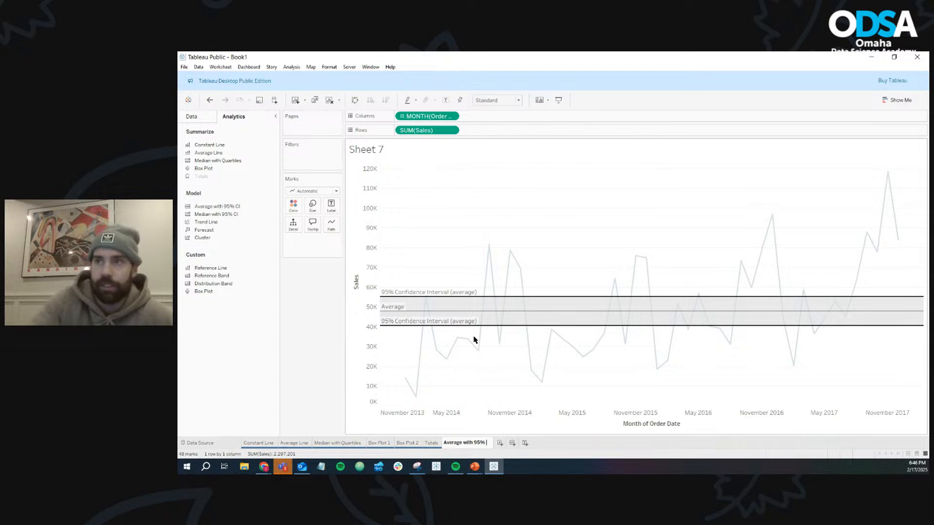
{"action": "type", "text": " CI"}
{"action": "key", "text": "Return"}
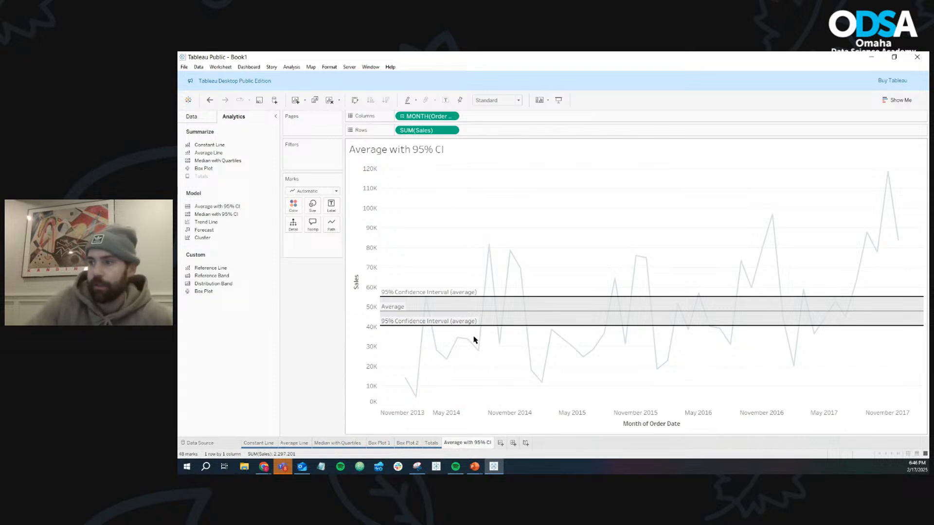
{"action": "right_click", "coordinate": [460, 445]}
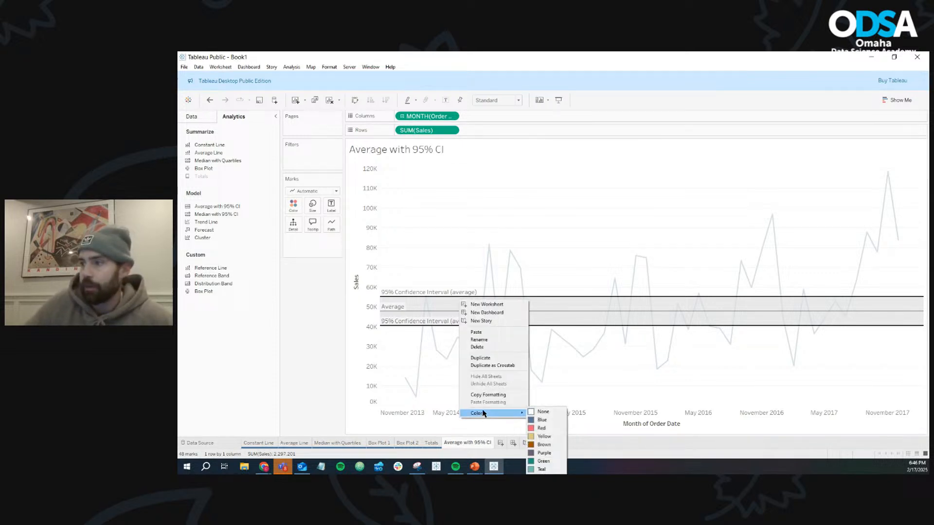
{"action": "left_click", "coordinate": [541, 428]}
- Add a new worksheet and plot Sales by continuous month of Order Date as a line chart
{"action": "left_click", "coordinate": [501, 444]}
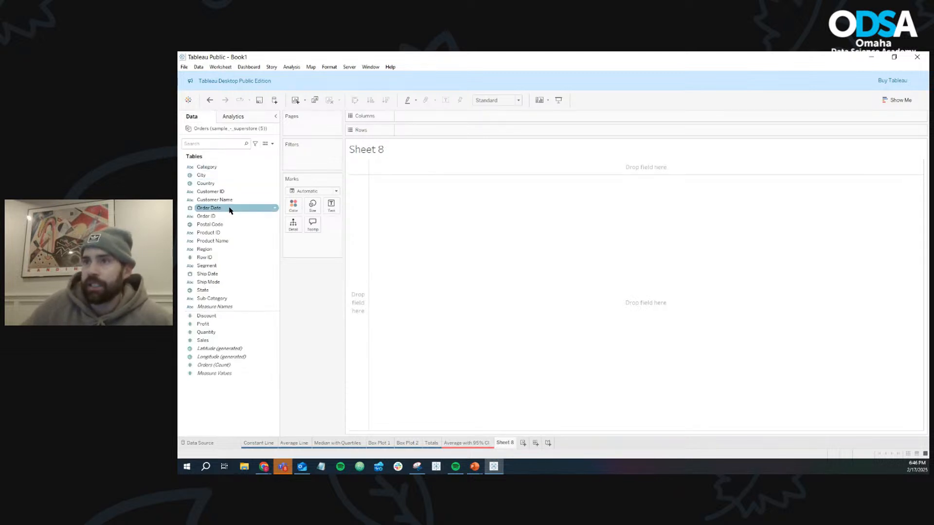
{"action": "left_click_drag", "start_coordinate": [229, 208], "coordinate": [430, 119]}
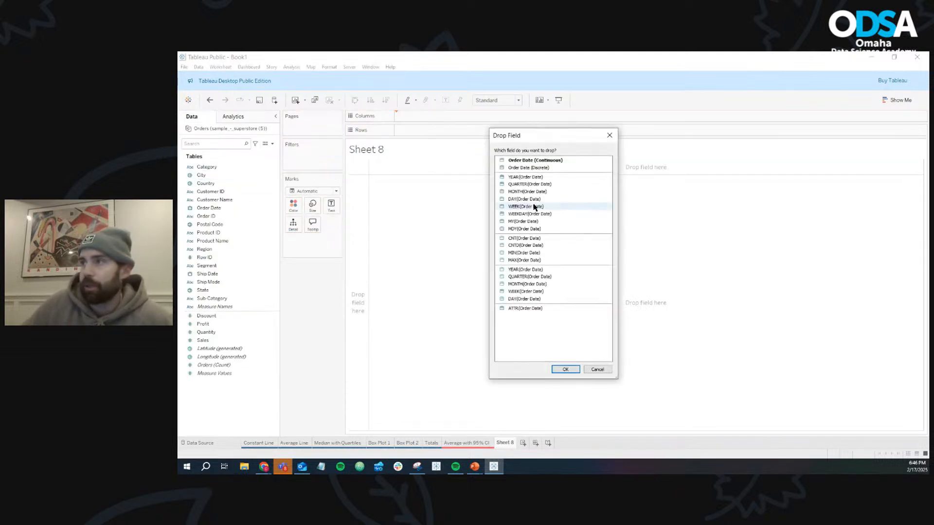
{"action": "left_click", "coordinate": [609, 371]}
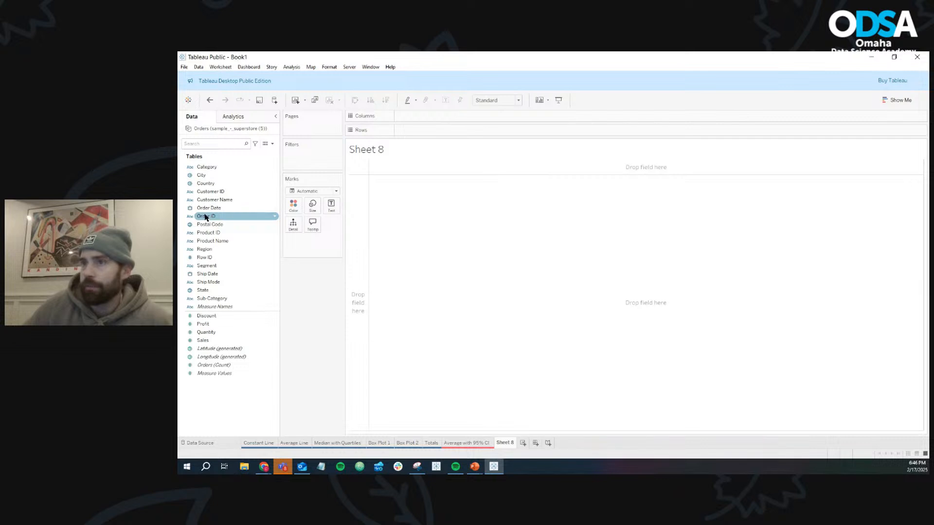
{"action": "left_click_drag", "start_coordinate": [208, 208], "coordinate": [437, 119]}
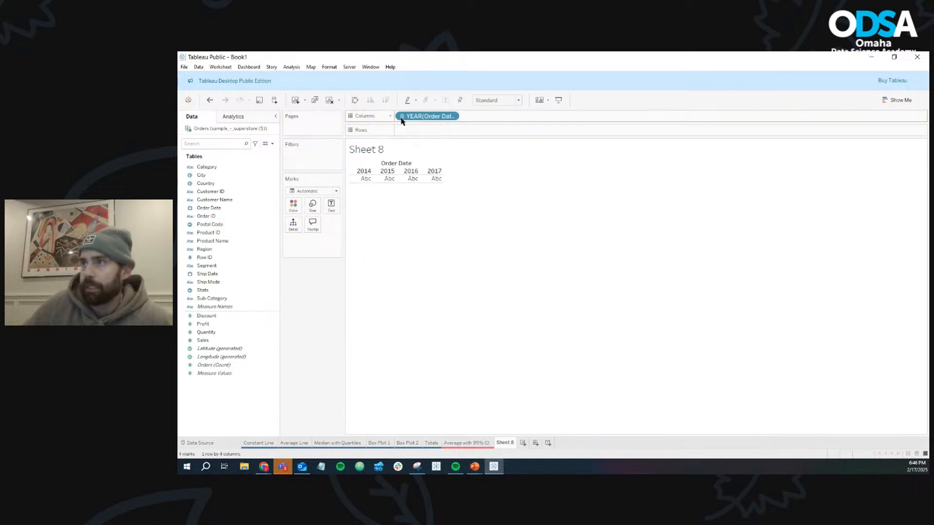
{"action": "left_click", "coordinate": [453, 117]}
{"action": "left_click", "coordinate": [458, 276]}
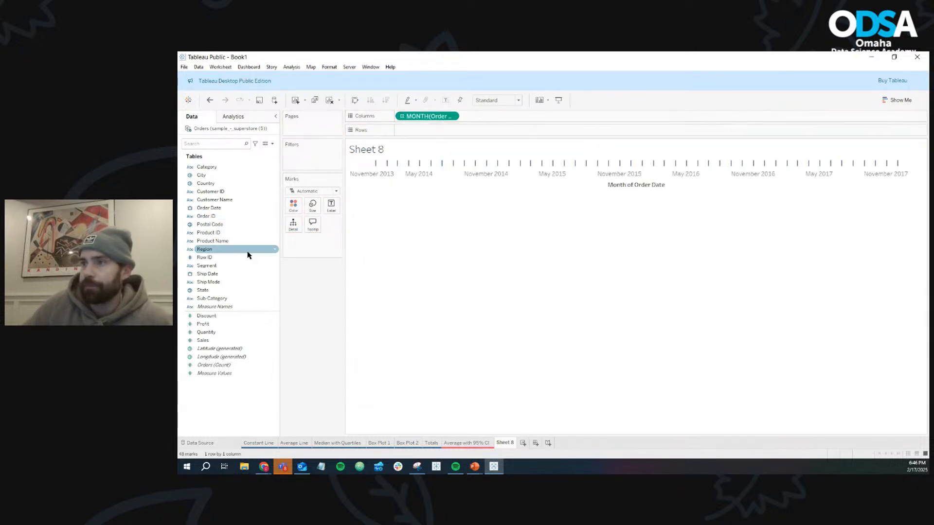
{"action": "left_click_drag", "start_coordinate": [204, 340], "coordinate": [419, 130]}
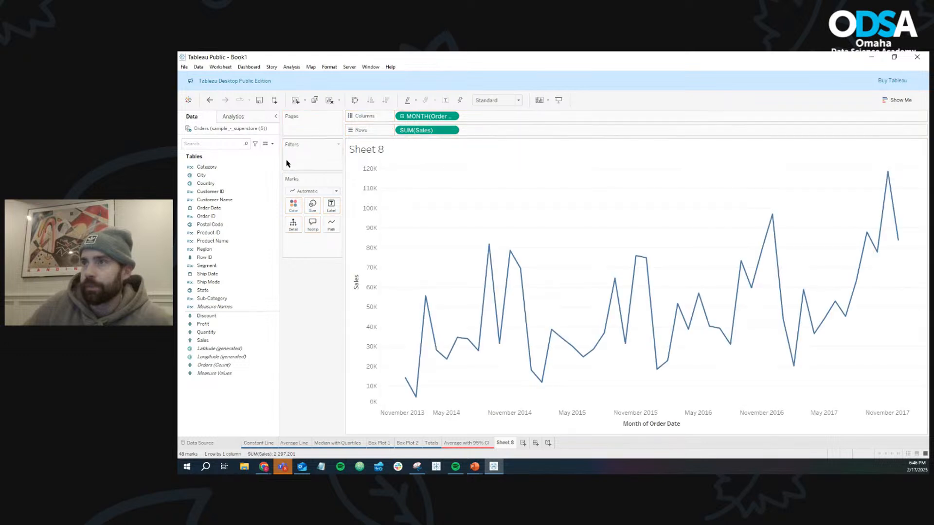
- Add a Median with 95% CI to the Sales line chart on Sheet 8 and inspect its band
{"action": "left_click", "coordinate": [233, 116]}
{"action": "left_click_drag", "start_coordinate": [216, 214], "coordinate": [423, 184]}
{"action": "mouse_move", "coordinate": [546, 330]}
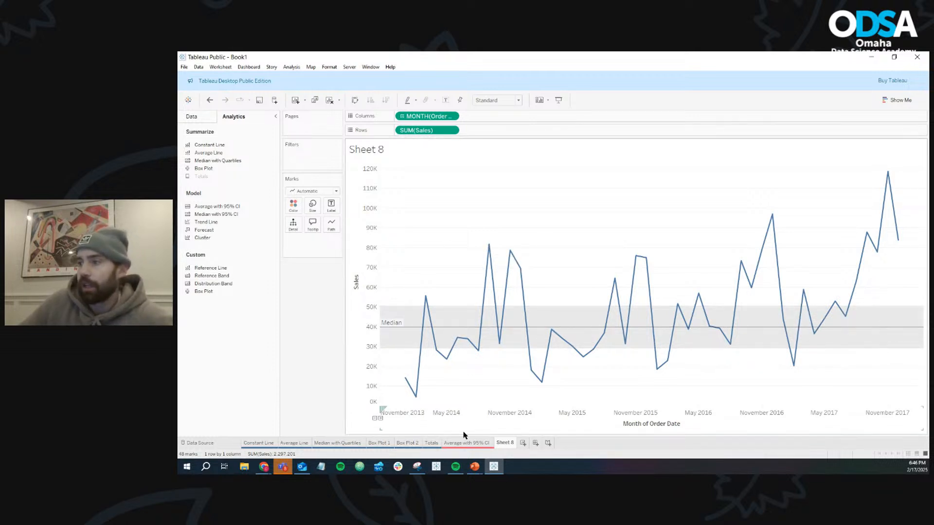
- Rename Sheet 8 as "Median with 95% CI"
{"action": "right_click", "coordinate": [505, 444]}
{"action": "left_click", "coordinate": [529, 339]}
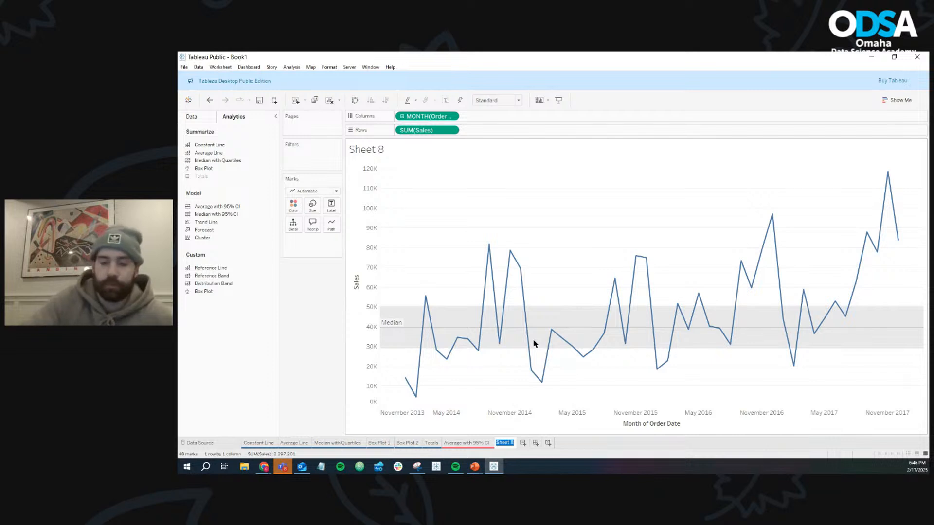
{"action": "type", "text": "Median with "}
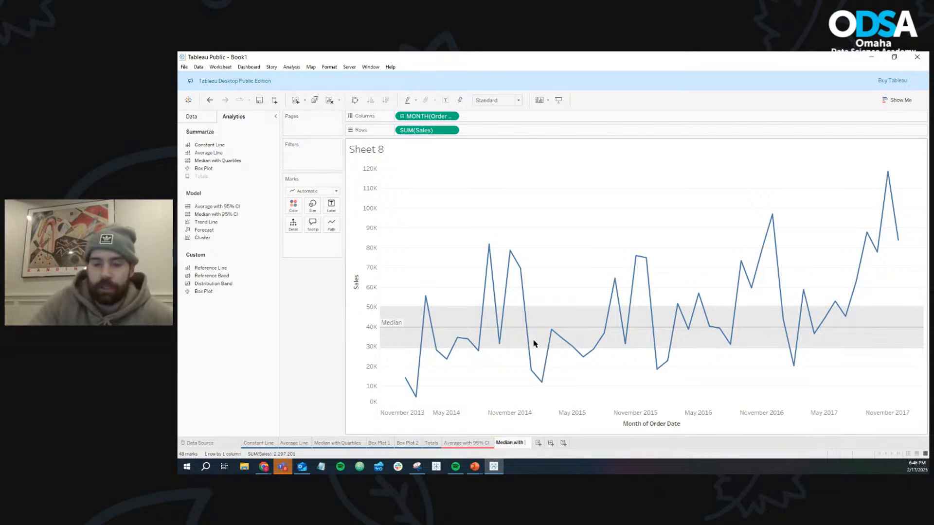
{"action": "type", "text": "95% CI"}
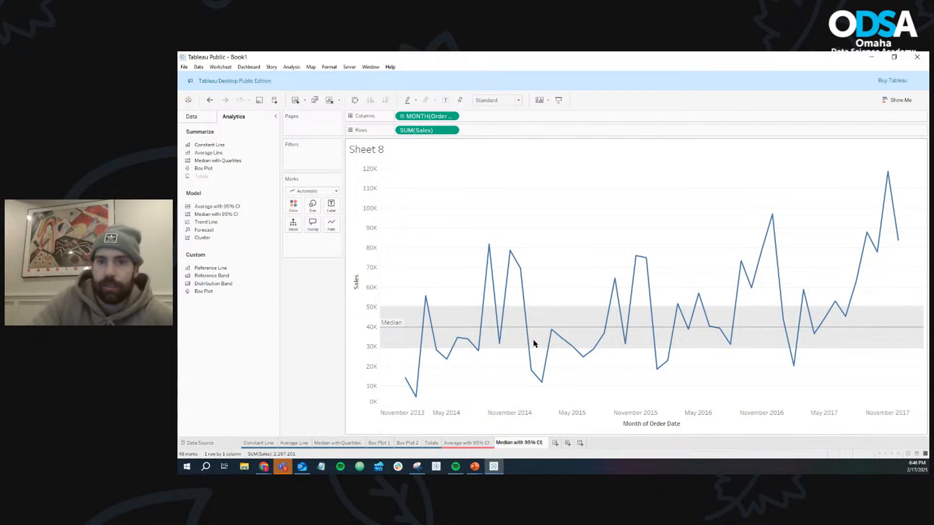
{"action": "key", "text": "Return"}
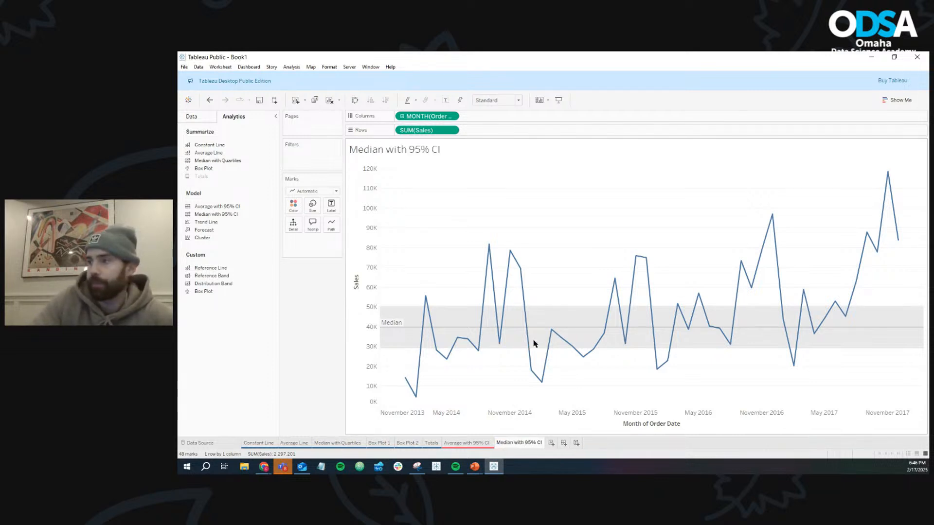
- Color the "Median with 95% CI" sheet tab red
{"action": "right_click", "coordinate": [534, 442]}
{"action": "mouse_move", "coordinate": [559, 410]}
{"action": "left_click", "coordinate": [623, 422]}
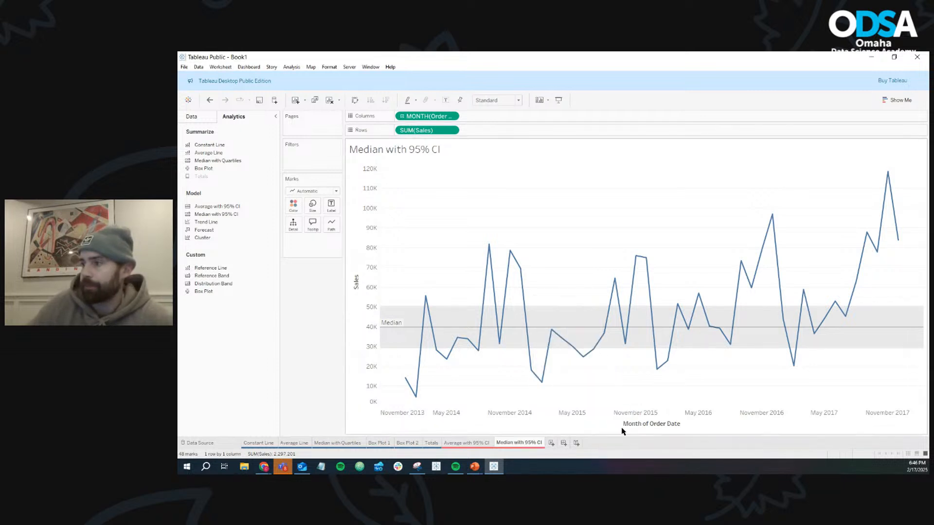
- Add a new worksheet and plot Sales as a line chart by discrete year and month of Order Date, without the quarter level
{"action": "left_click", "coordinate": [552, 444]}
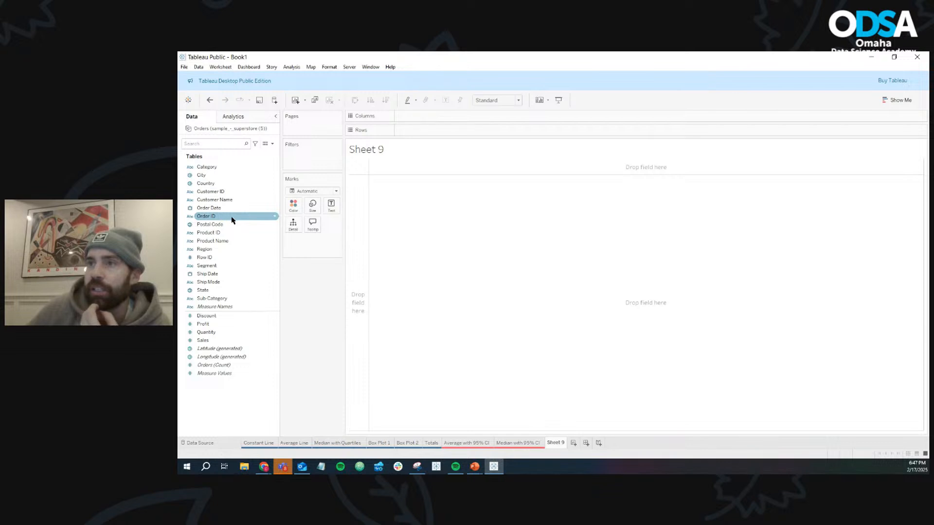
{"action": "left_click_drag", "start_coordinate": [215, 209], "coordinate": [427, 120]}
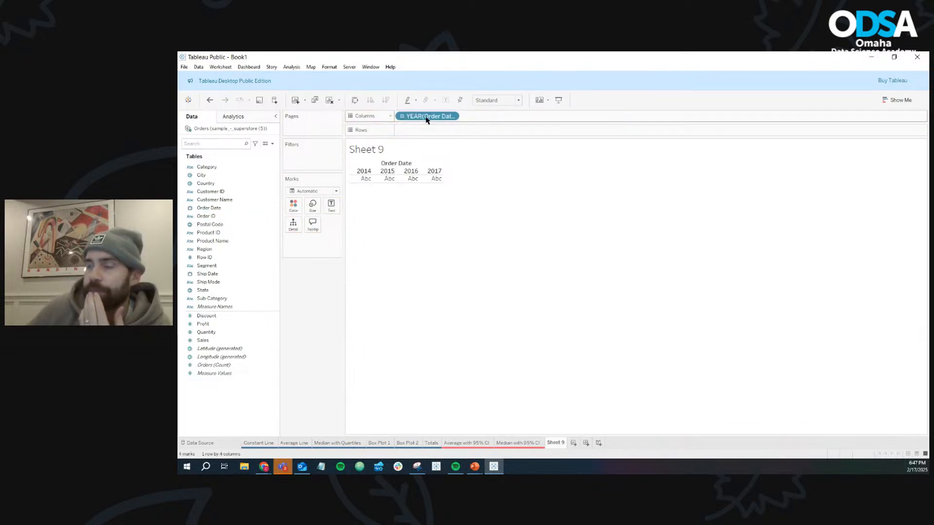
{"action": "left_click", "coordinate": [403, 117]}
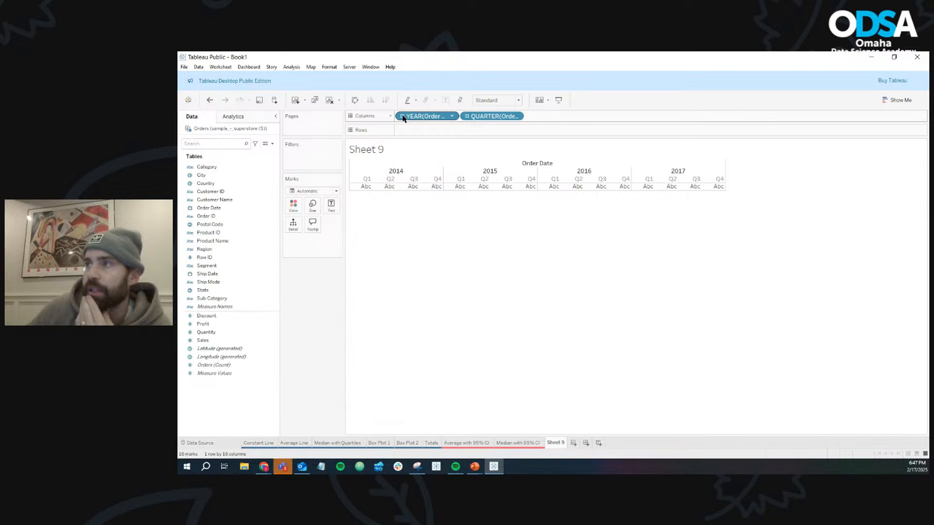
{"action": "left_click", "coordinate": [466, 118]}
{"action": "left_click_drag", "start_coordinate": [489, 118], "coordinate": [309, 323]}
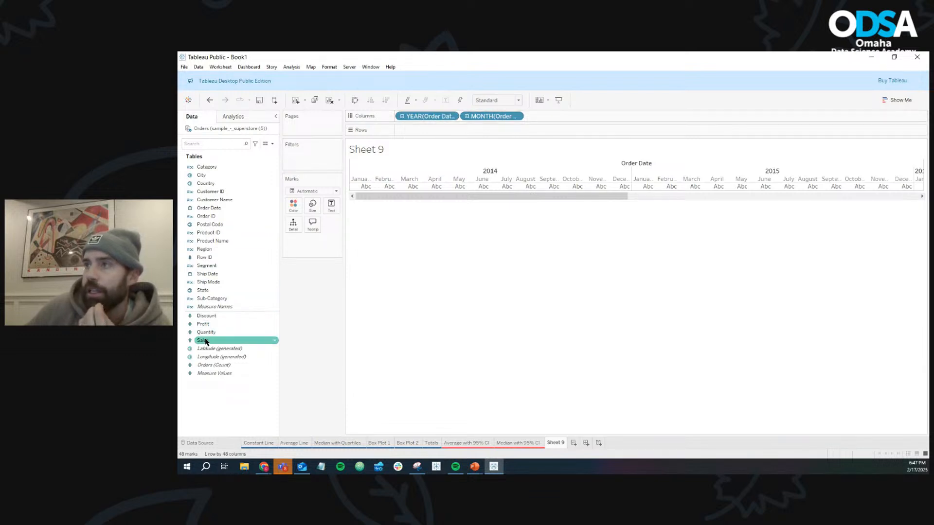
{"action": "left_click_drag", "start_coordinate": [205, 342], "coordinate": [435, 131]}
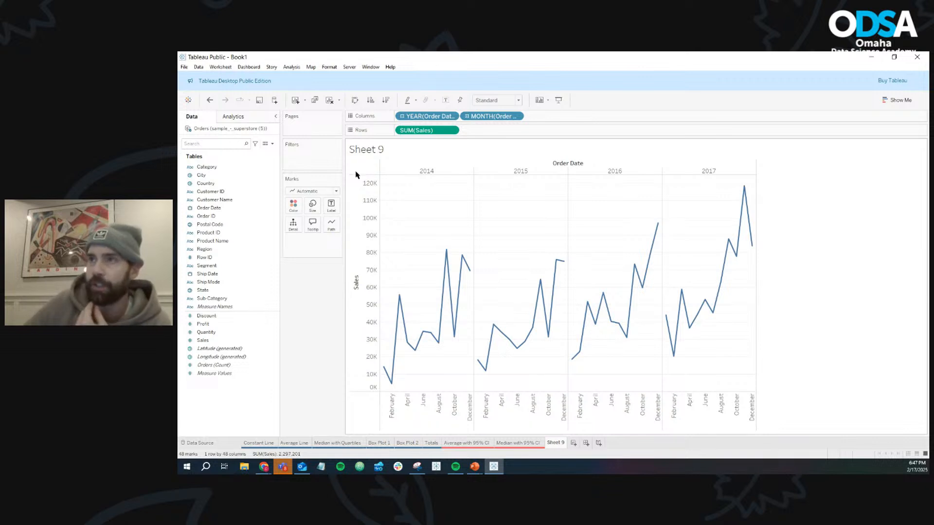
- Add a Linear trend line to the yearly Sales line chart on Sheet 9
{"action": "left_click", "coordinate": [246, 118]}
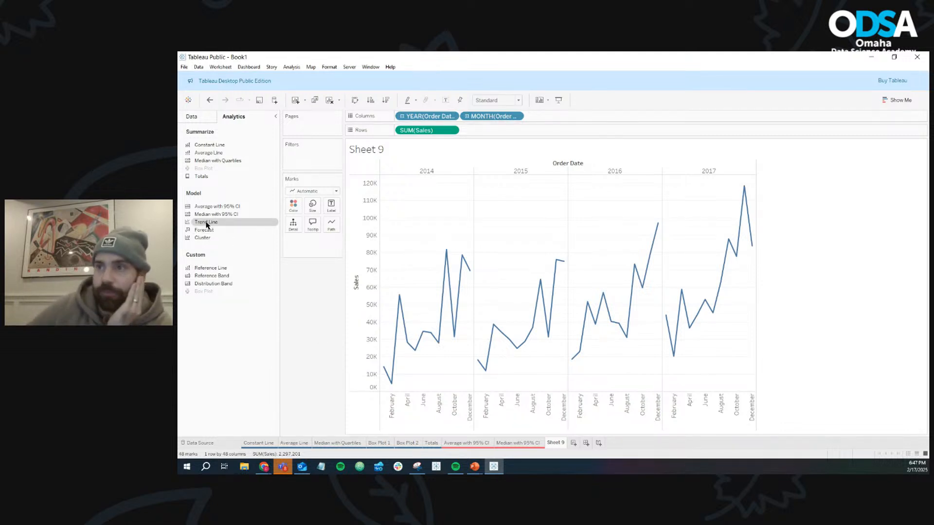
{"action": "left_click_drag", "start_coordinate": [206, 224], "coordinate": [297, 233]}
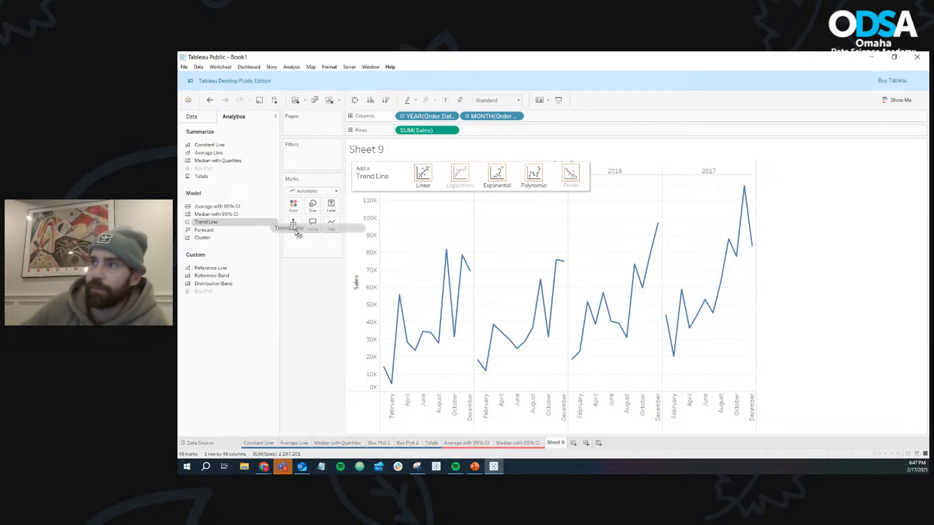
{"action": "left_click_drag", "start_coordinate": [297, 234], "coordinate": [433, 179]}
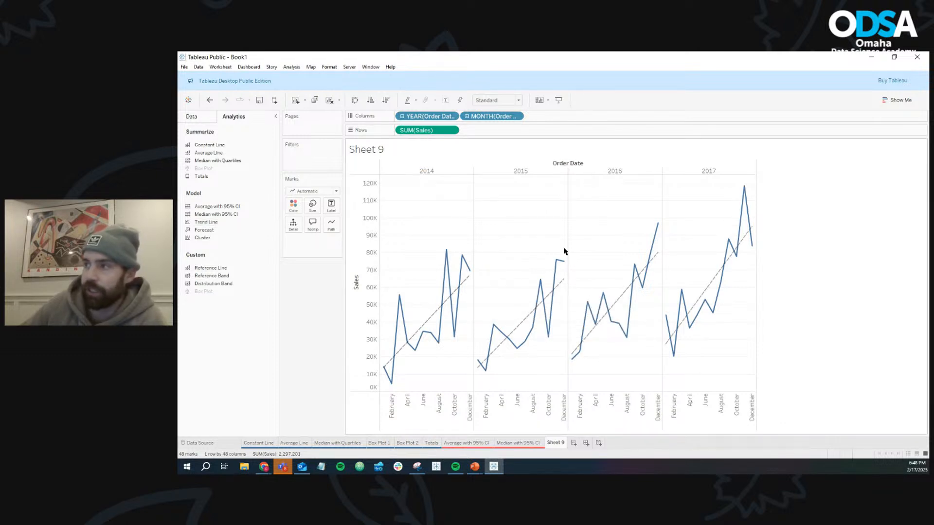
- Examine the equation, R-squared and P-value of the 2014 linear trend line
{"action": "mouse_move", "coordinate": [436, 316]}
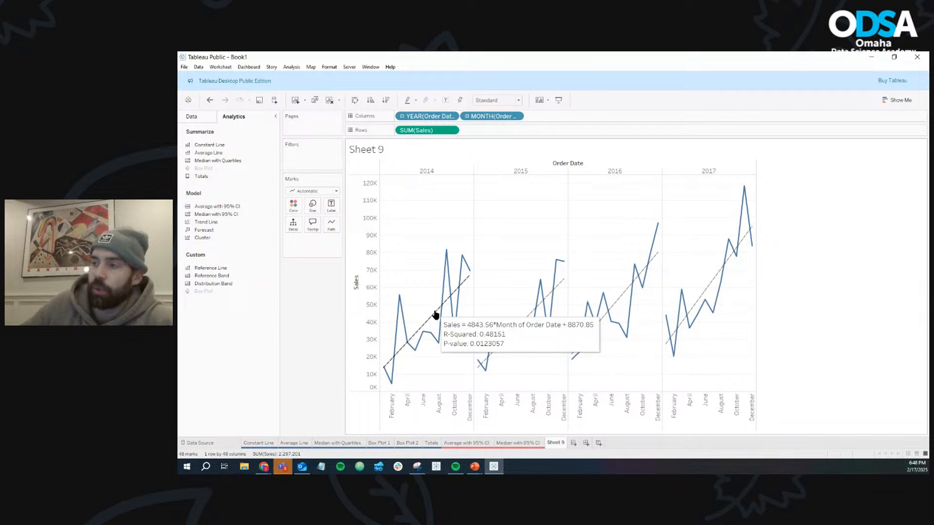
{"action": "left_click", "coordinate": [435, 315]}
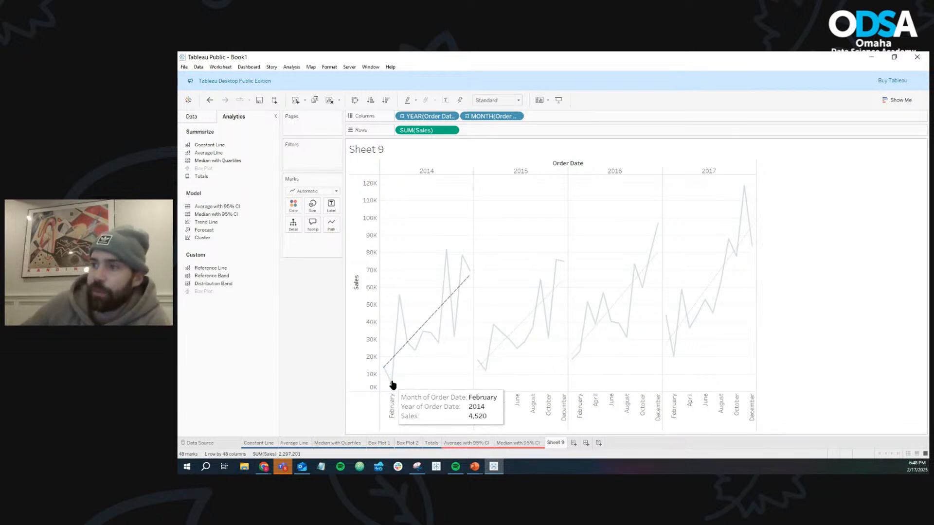
{"action": "mouse_move", "coordinate": [403, 338]}
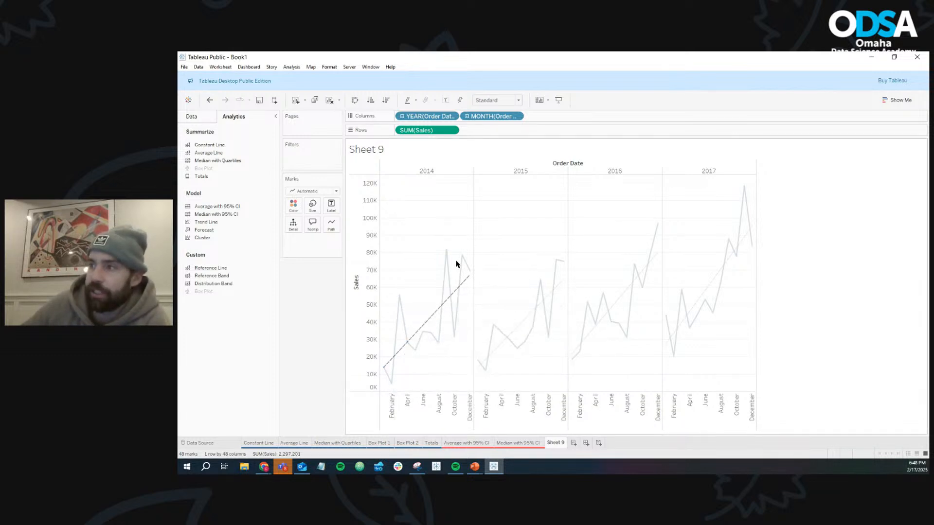
{"action": "mouse_move", "coordinate": [472, 273]}
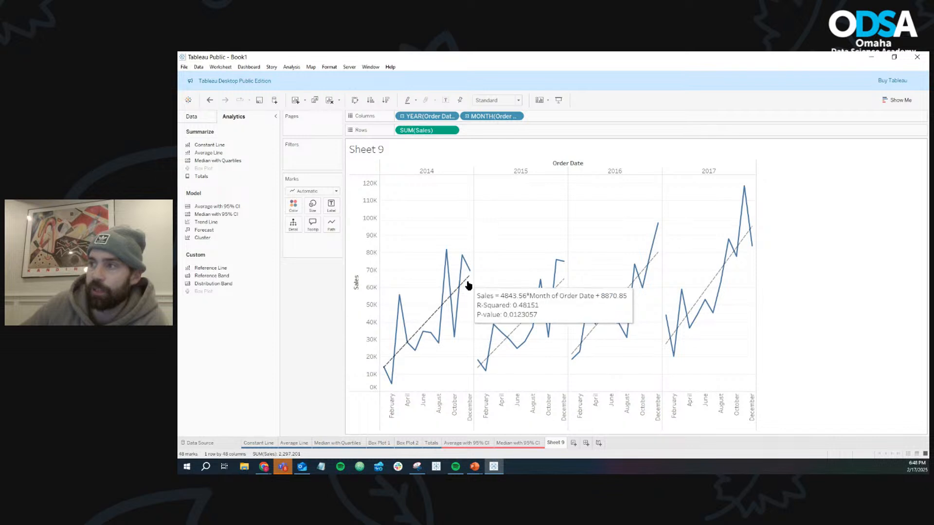
{"action": "left_click", "coordinate": [469, 285]}
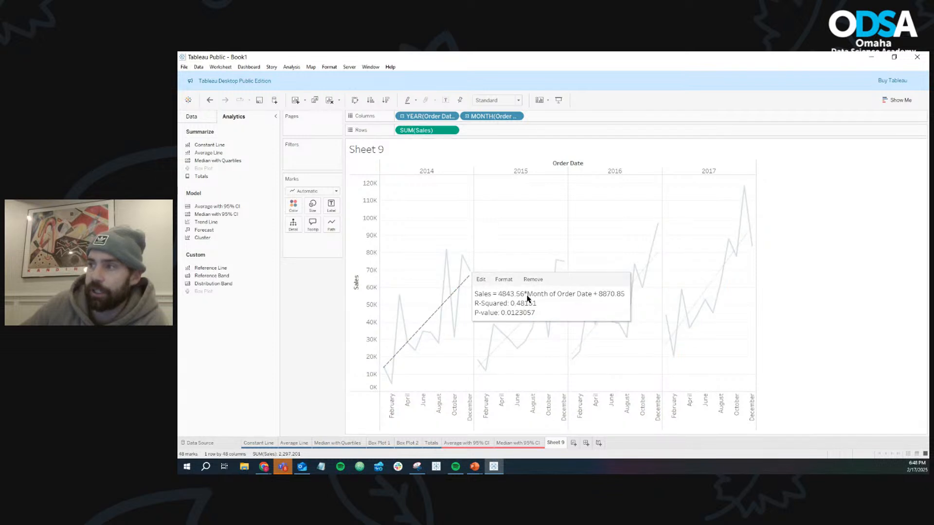
{"action": "left_click", "coordinate": [502, 250]}
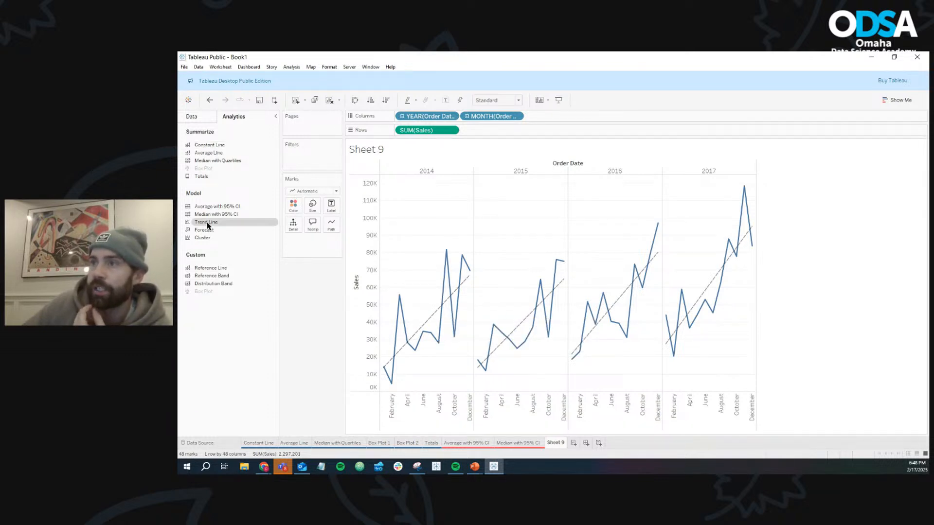
- Switch the Sales trend lines to the Exponential model, and finally to the Polynomial model
{"action": "left_click_drag", "start_coordinate": [207, 225], "coordinate": [497, 180]}
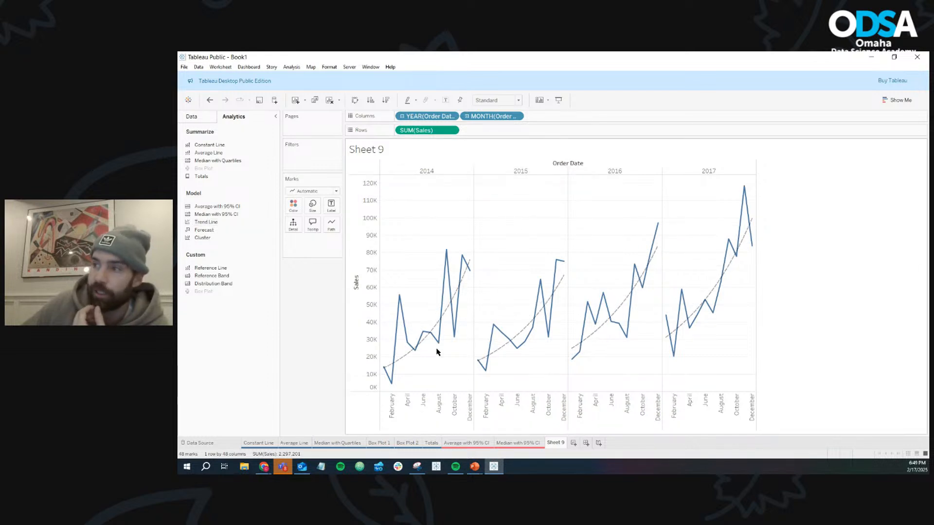
{"action": "mouse_move", "coordinate": [408, 356]}
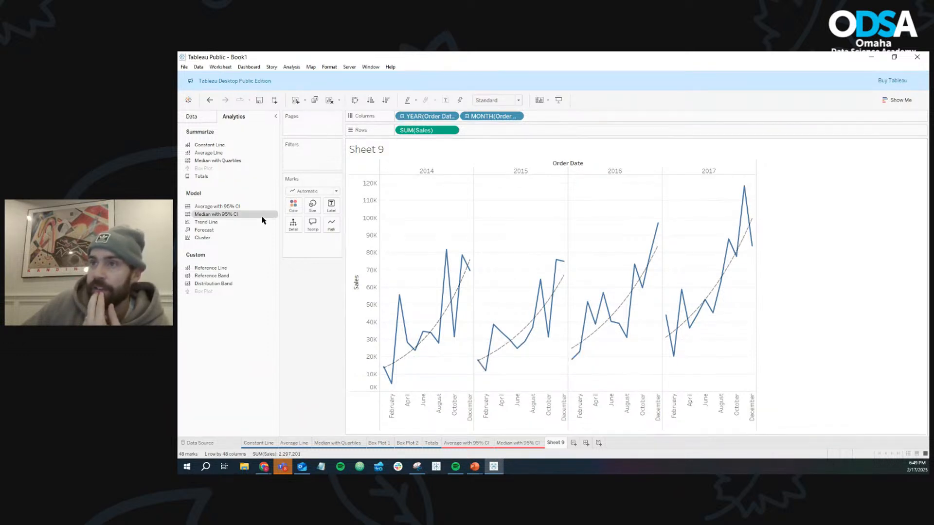
{"action": "left_click_drag", "start_coordinate": [206, 222], "coordinate": [534, 175]}
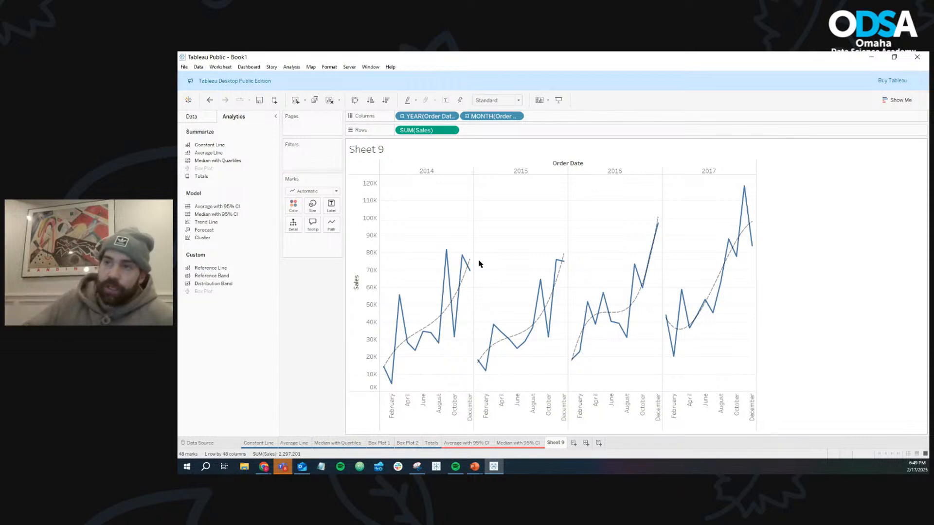
{"action": "left_click_drag", "start_coordinate": [206, 222], "coordinate": [326, 286]}
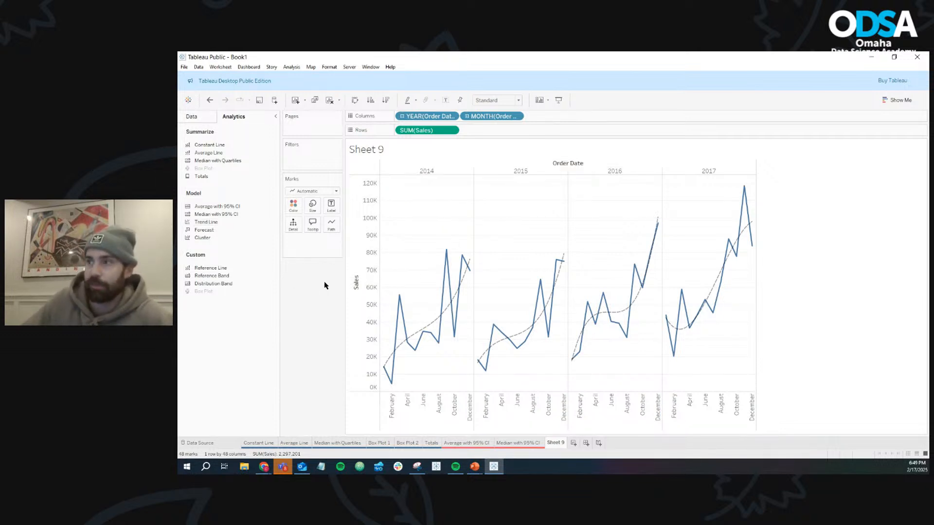
- Rename Sheet 9 as "Trend Line" and color its sheet tab red
{"action": "right_click", "coordinate": [555, 443]}
{"action": "left_click", "coordinate": [577, 340]}
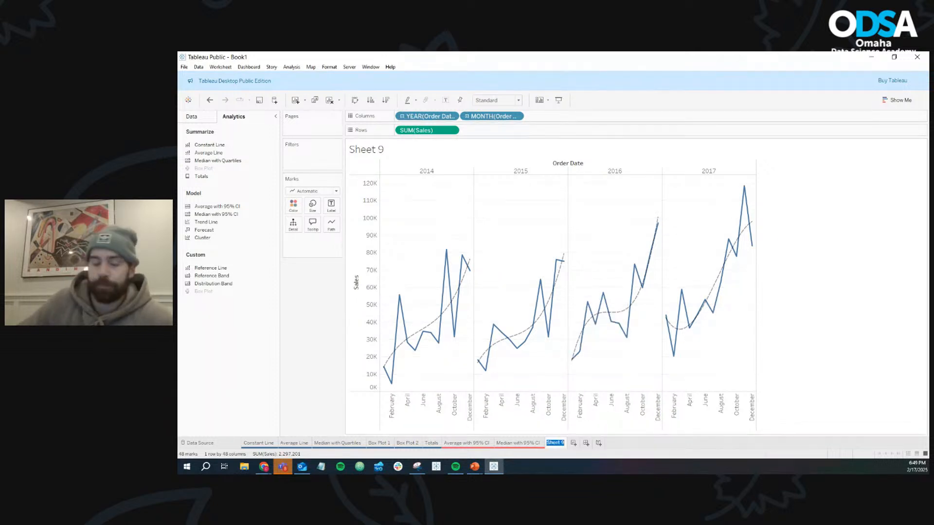
{"action": "type", "text": "Tred"}
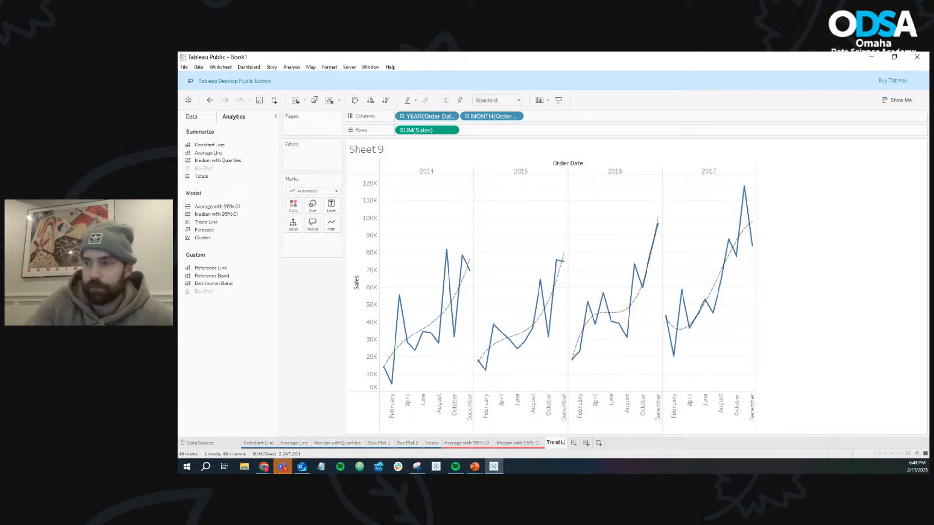
{"action": "type", "text": "ine"}
{"action": "key", "text": "Return"}
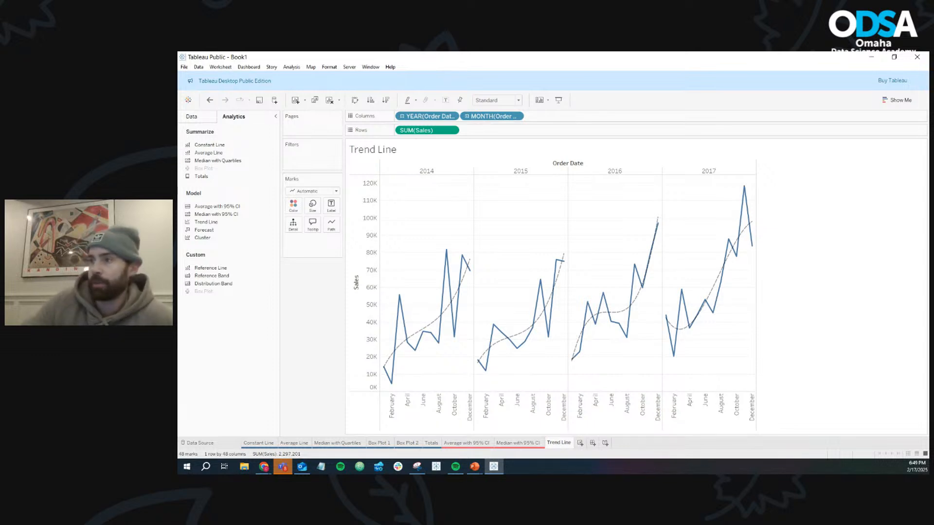
{"action": "right_click", "coordinate": [561, 443]}
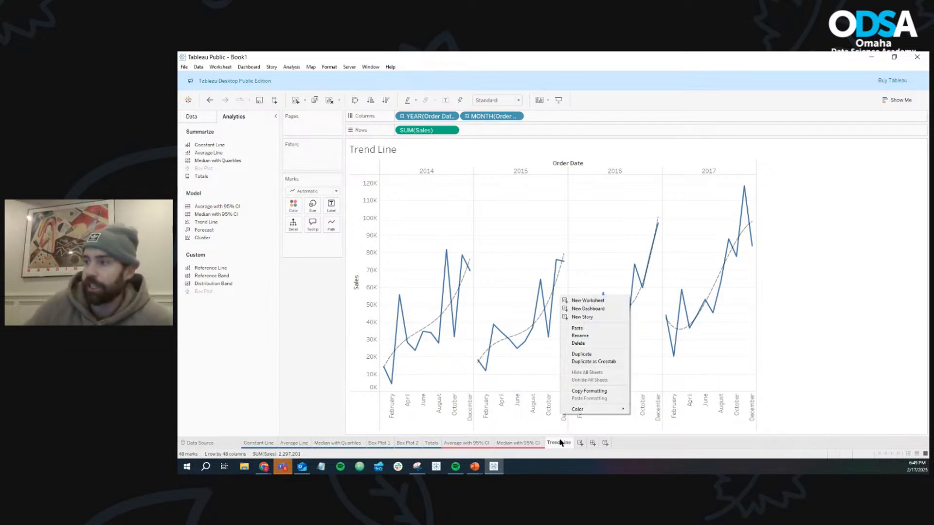
{"action": "mouse_move", "coordinate": [601, 411]}
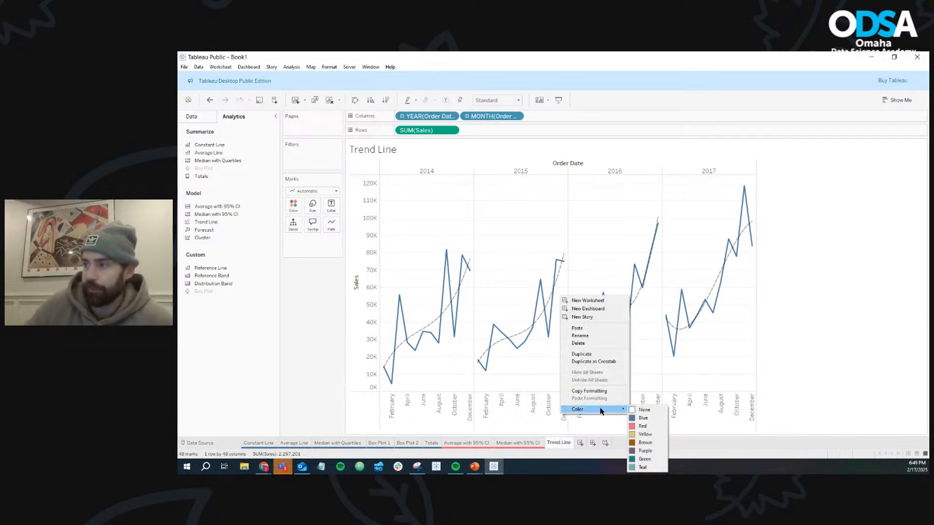
{"action": "left_click", "coordinate": [646, 424]}
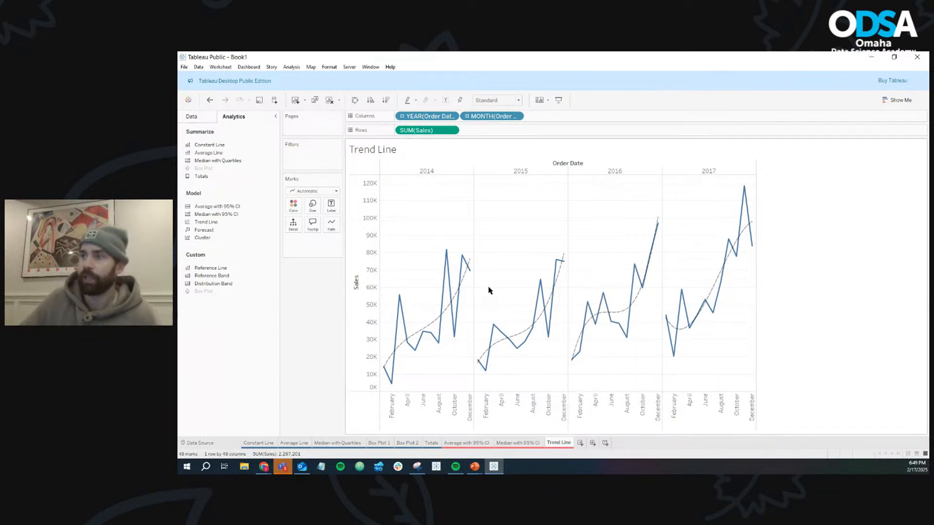
- Duplicate the Trend Line sheet and remove the polynomial trend lines from the copy
{"action": "mouse_move", "coordinate": [470, 272]}
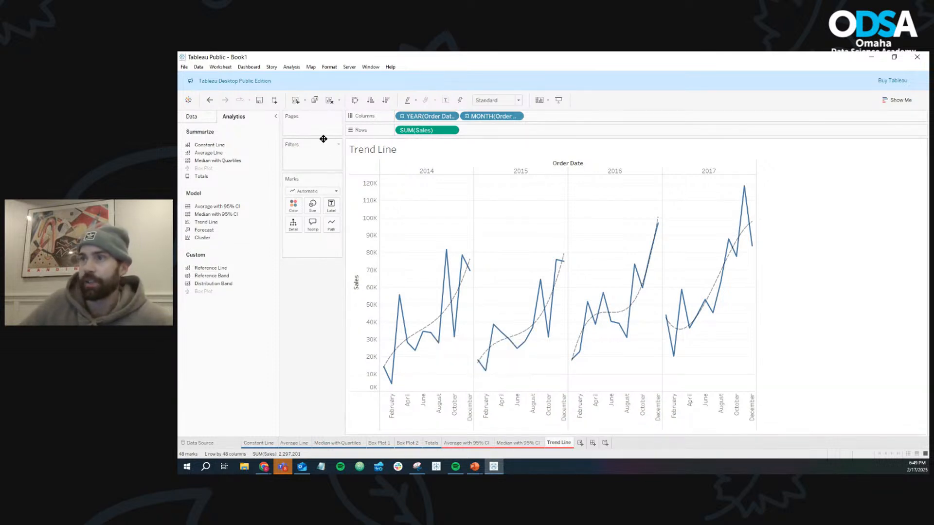
{"action": "left_click", "coordinate": [315, 100]}
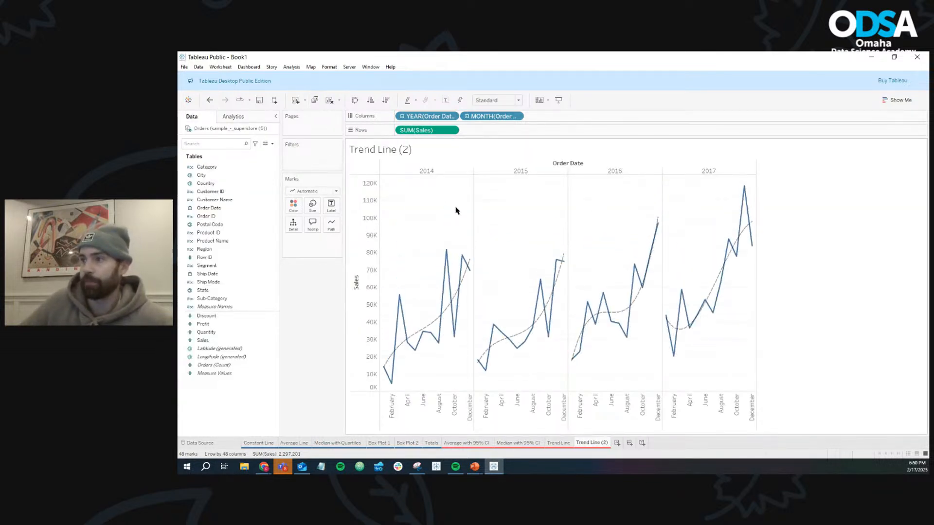
{"action": "mouse_move", "coordinate": [437, 325]}
{"action": "left_click_drag", "start_coordinate": [437, 325], "coordinate": [323, 309]}
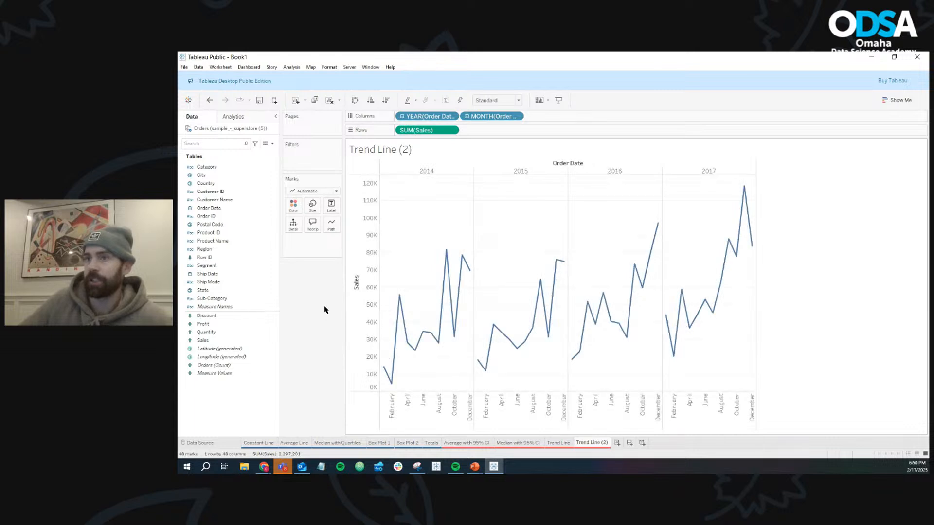
- Add a Forecast to the Sales line chart on the duplicated sheet and examine its 2018 estimates
{"action": "left_click", "coordinate": [233, 117]}
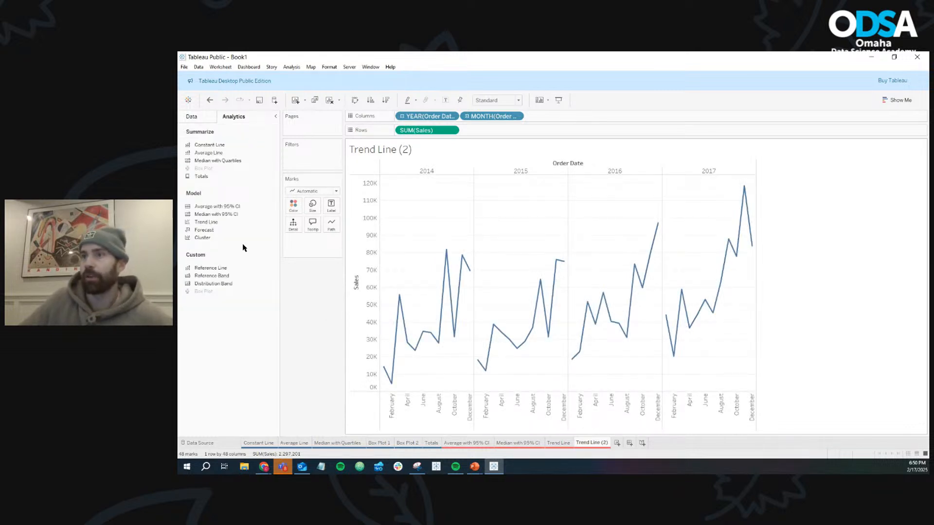
{"action": "left_click_drag", "start_coordinate": [215, 230], "coordinate": [417, 176]}
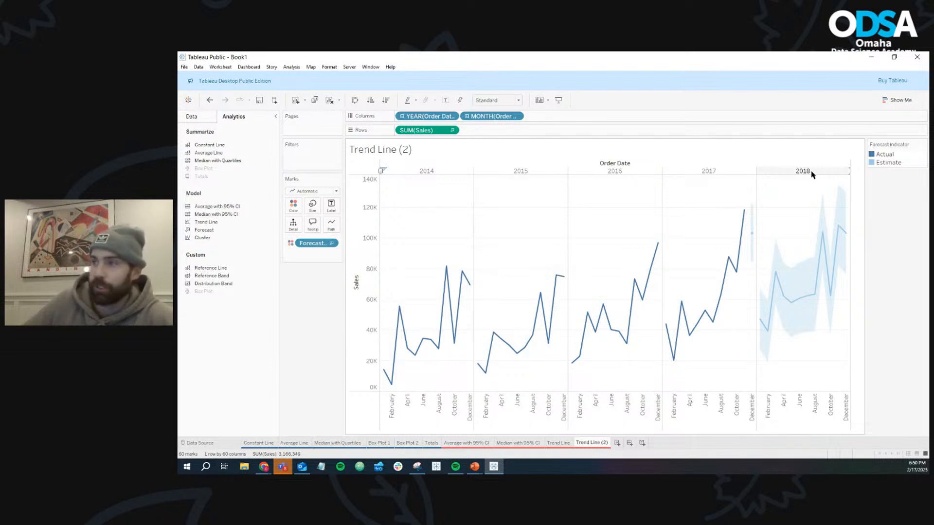
{"action": "mouse_move", "coordinate": [763, 329]}
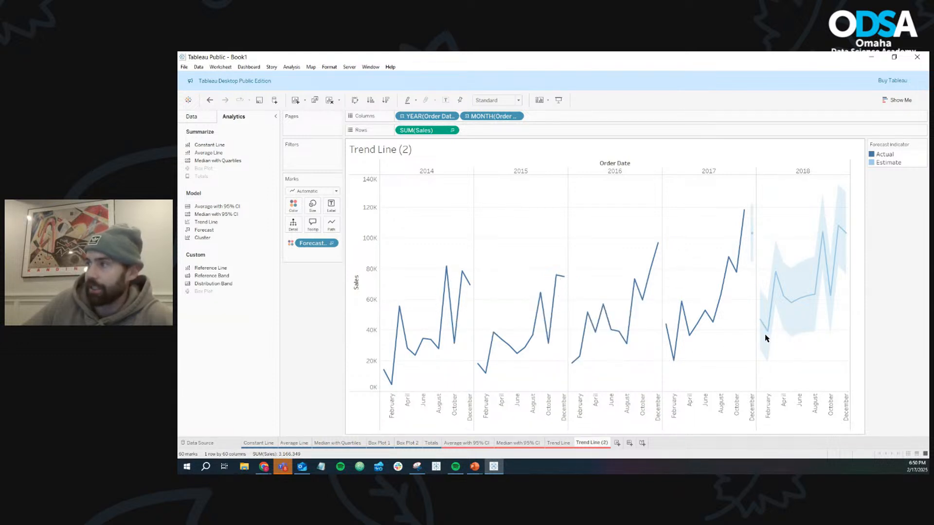
{"action": "mouse_move", "coordinate": [779, 282]}
{"action": "mouse_move", "coordinate": [817, 295]}
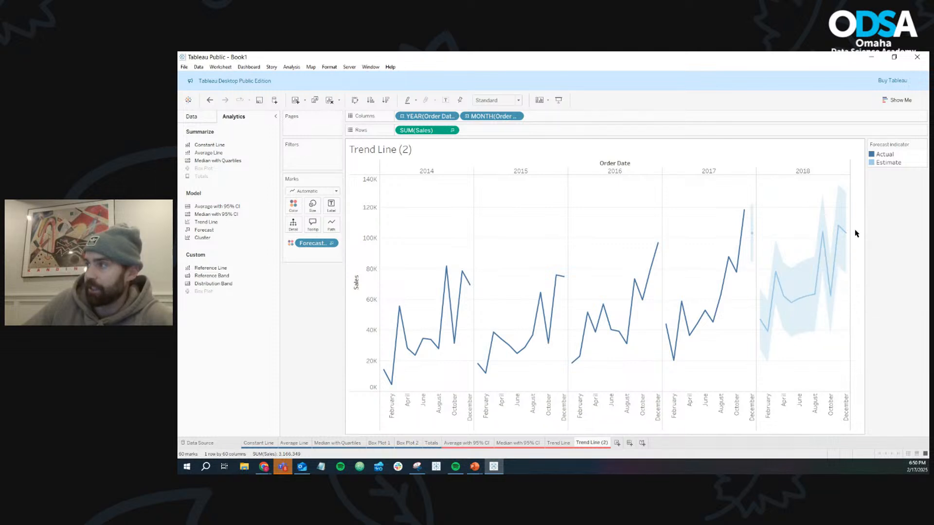
{"action": "mouse_move", "coordinate": [848, 237]}
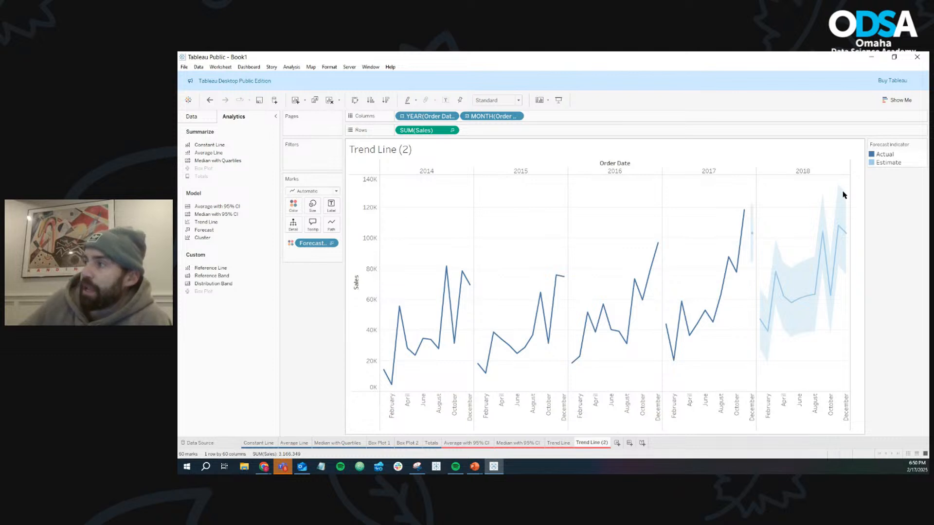
- Open the options of the 2018 Sales forecast and switch its prediction intervals off and back on
{"action": "right_click", "coordinate": [838, 227]}
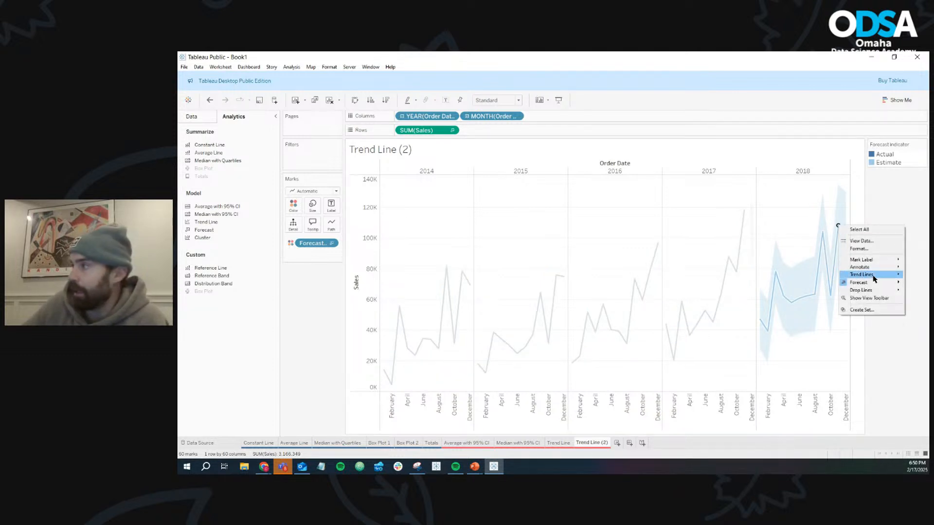
{"action": "mouse_move", "coordinate": [885, 286]}
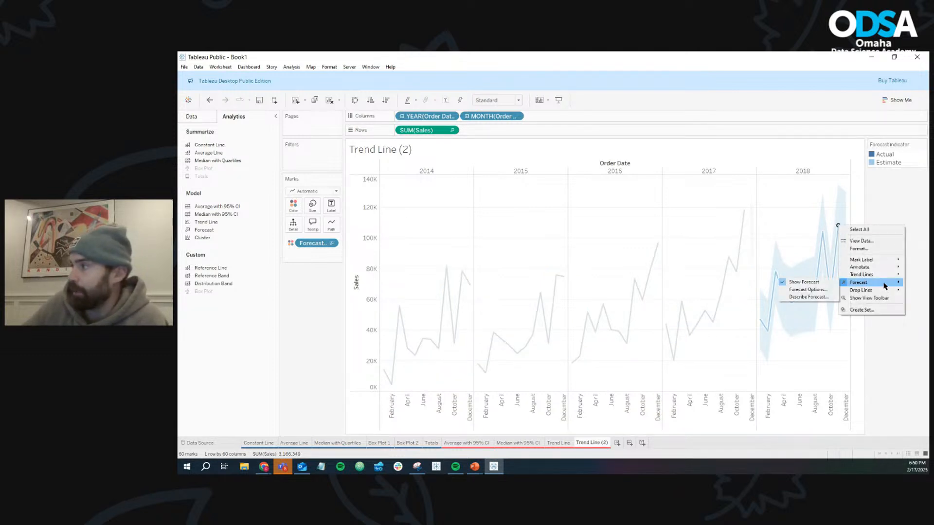
{"action": "left_click", "coordinate": [822, 291]}
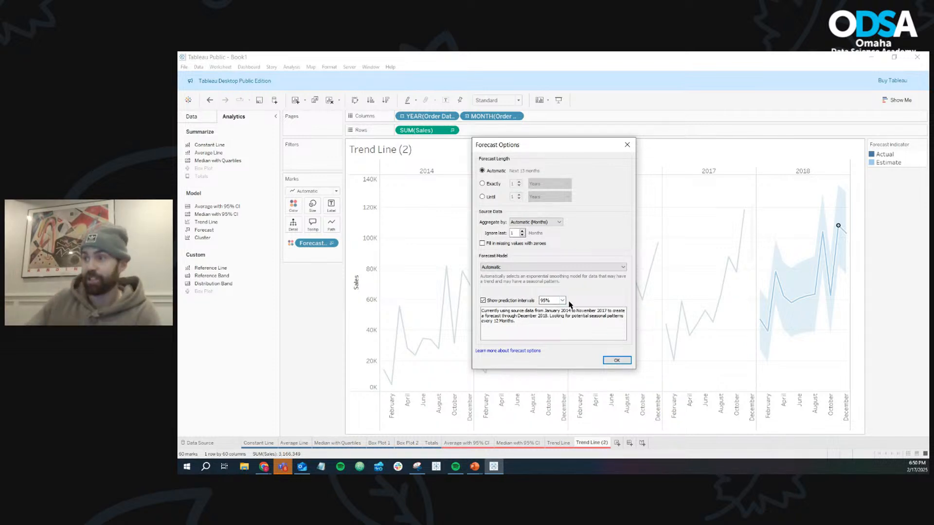
{"action": "left_click", "coordinate": [482, 301]}
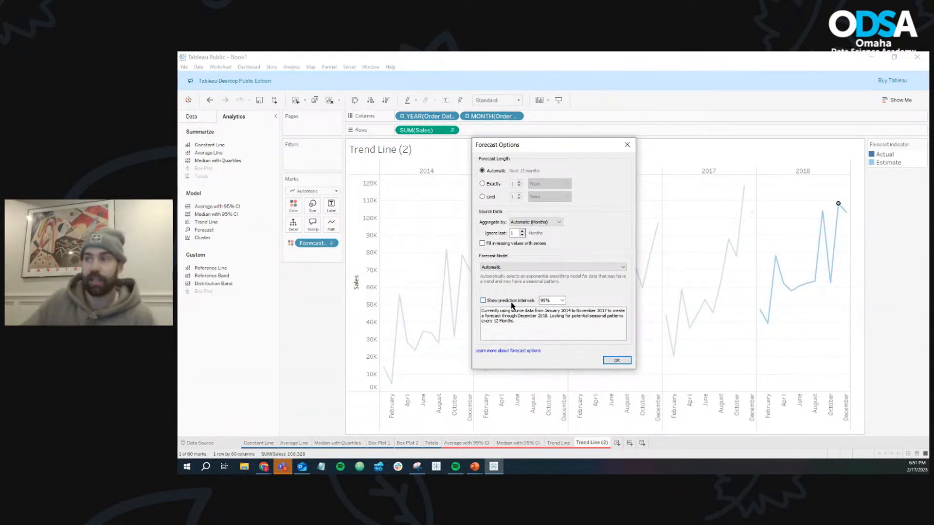
{"action": "left_click", "coordinate": [482, 301]}
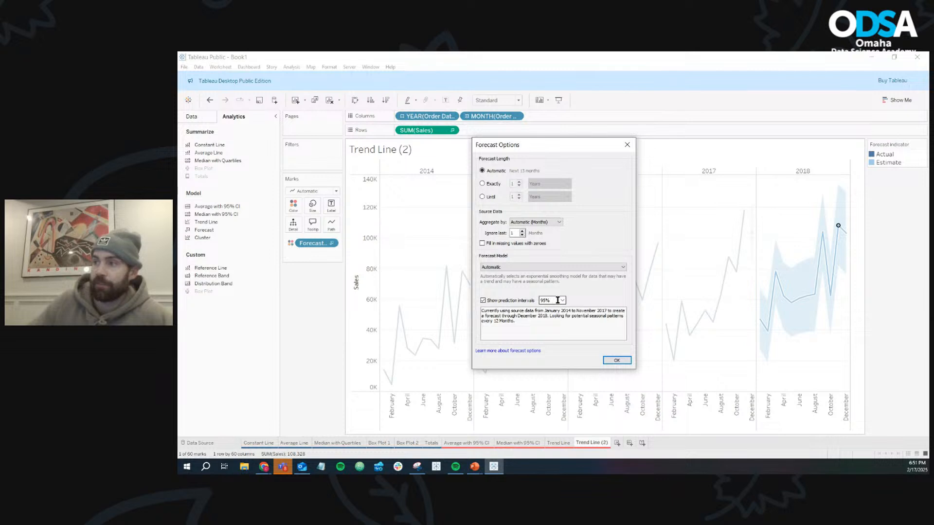
- Set the forecast's prediction intervals to 99%, and finally to 90%
{"action": "left_click", "coordinate": [562, 301]}
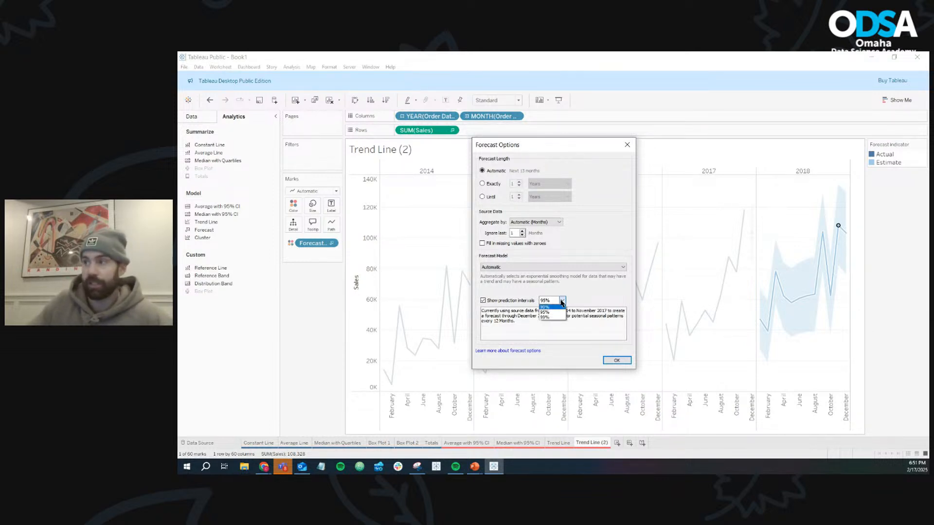
{"action": "left_click", "coordinate": [558, 317]}
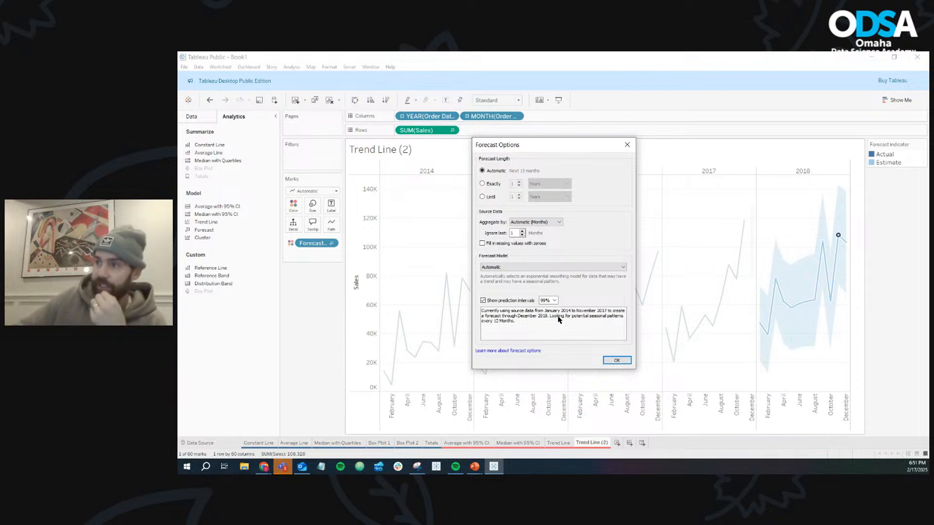
{"action": "left_click", "coordinate": [554, 301]}
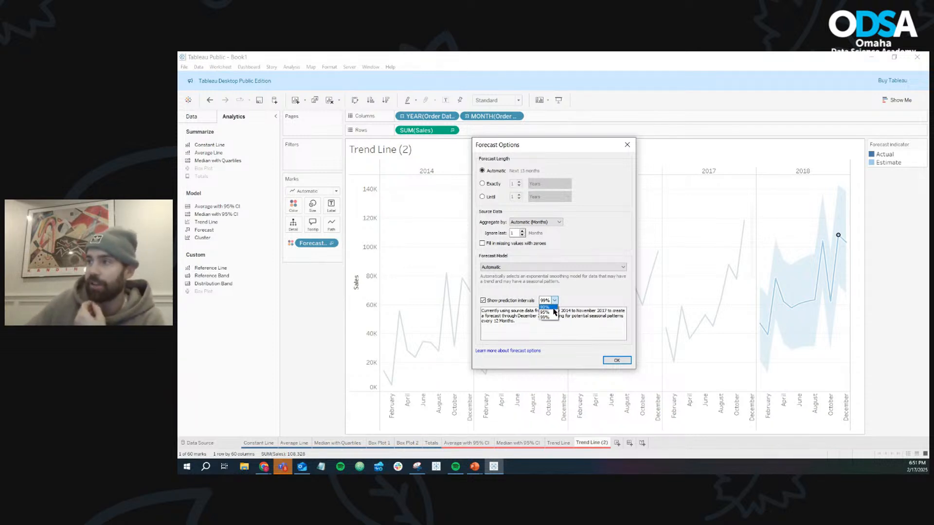
{"action": "left_click", "coordinate": [553, 308]}
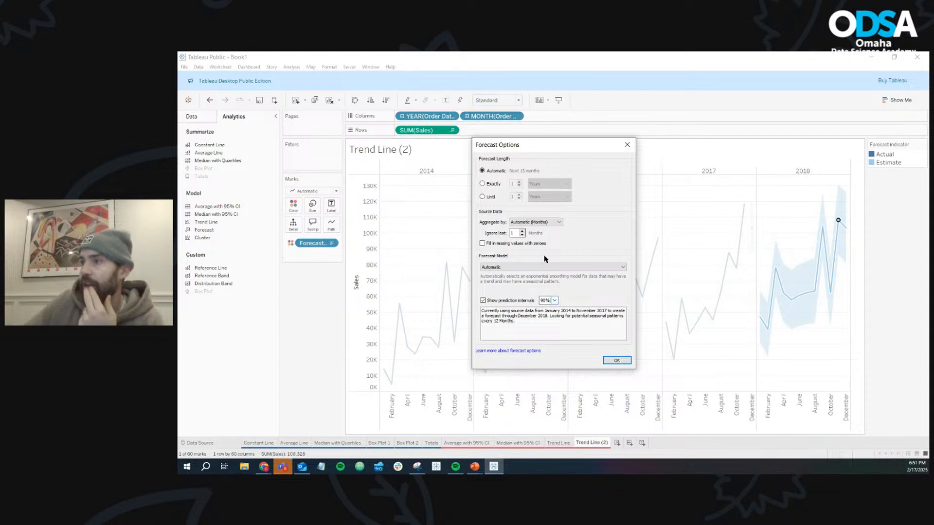
- Try the Automatic without seasonality forecast model on the Sales forecast
{"action": "left_click", "coordinate": [541, 267]}
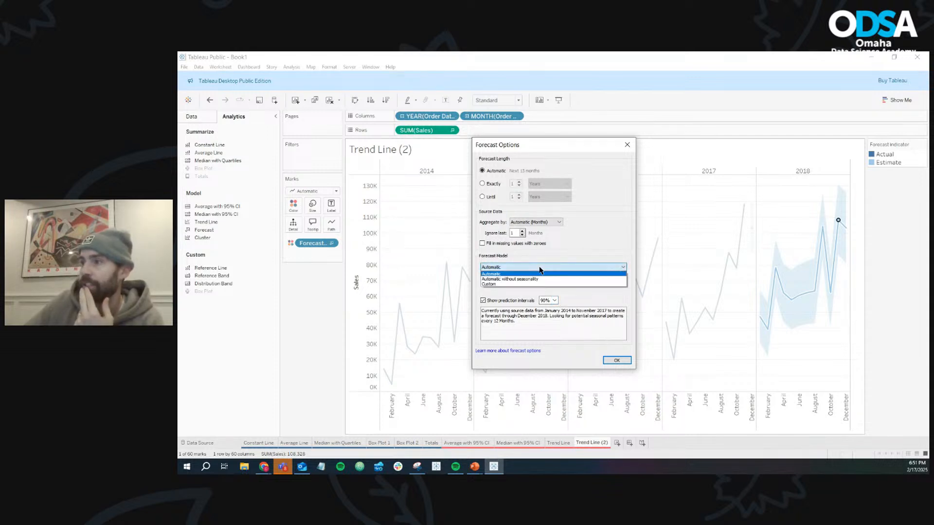
{"action": "left_click", "coordinate": [537, 279]}
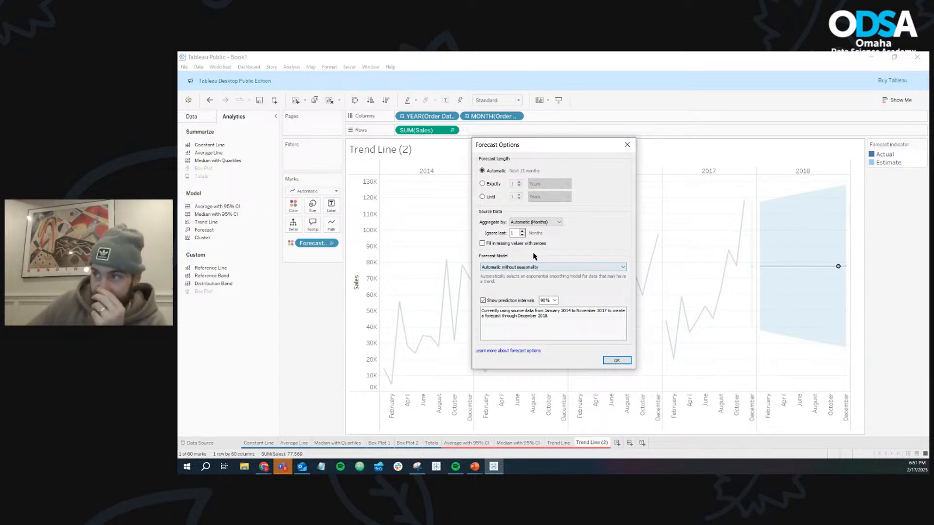
{"action": "left_click", "coordinate": [531, 267]}
{"action": "left_click", "coordinate": [518, 273]}
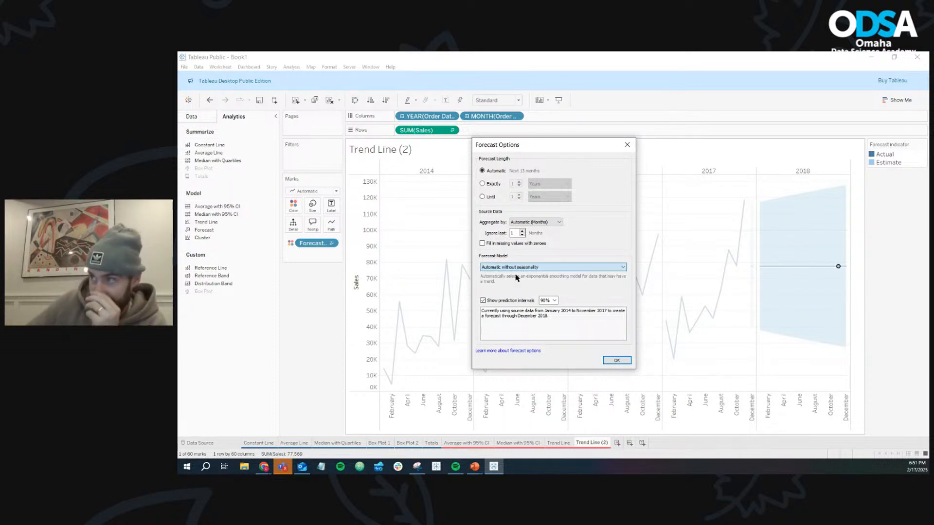
- Try the Custom forecast model, look through its trend and season choices, and return the model to Automatic
{"action": "left_click", "coordinate": [517, 267]}
{"action": "left_click", "coordinate": [518, 285]}
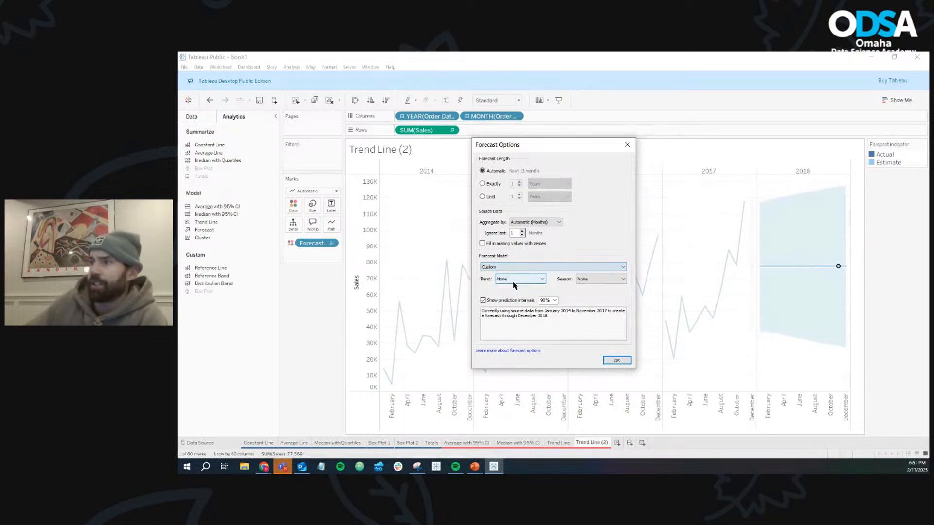
{"action": "left_click", "coordinate": [521, 279]}
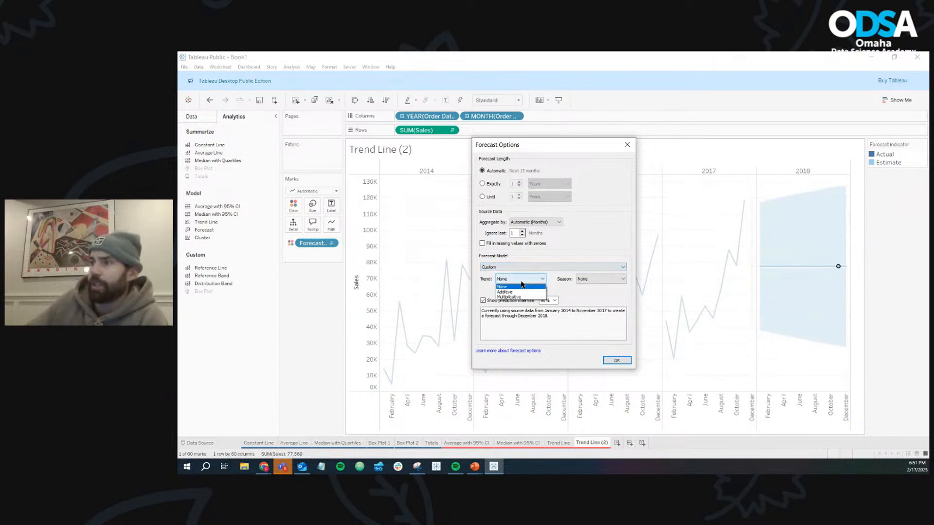
{"action": "left_click", "coordinate": [579, 280]}
{"action": "left_click", "coordinate": [549, 267]}
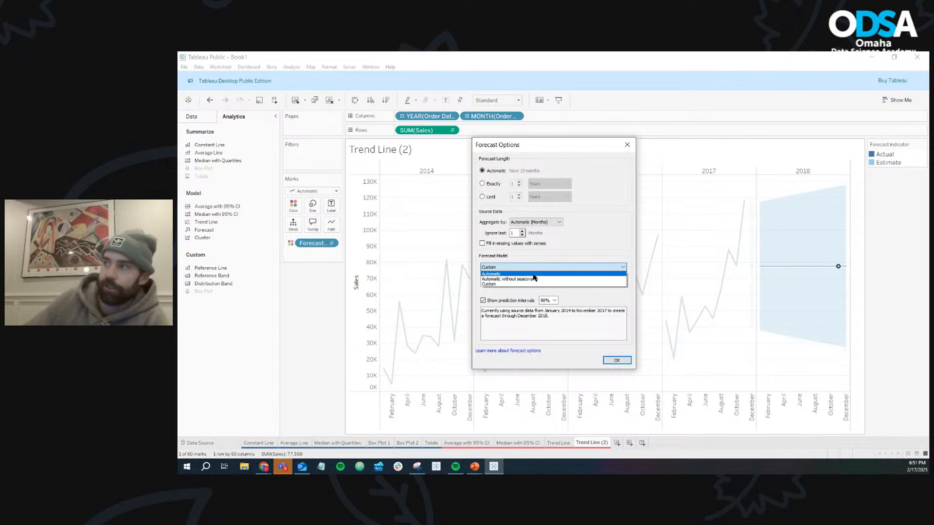
{"action": "left_click", "coordinate": [533, 275]}
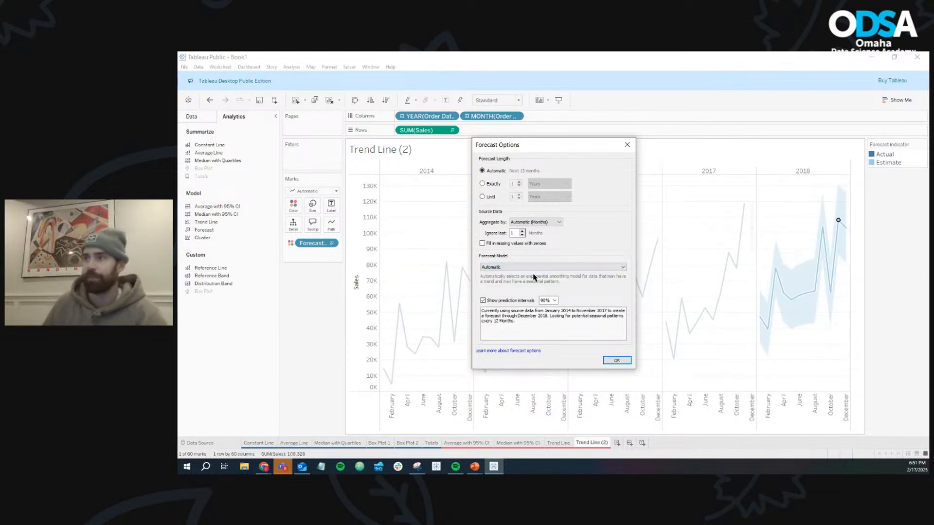
- Set the forecast length to exactly 3 years, apply the options and view the estimates through 2020
{"action": "left_click", "coordinate": [483, 184]}
{"action": "left_click", "coordinate": [520, 182]}
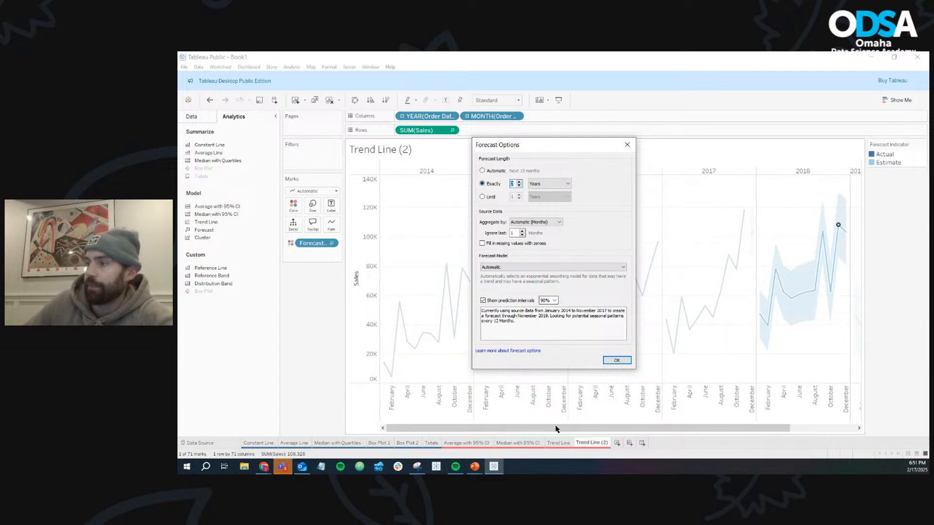
{"action": "left_click", "coordinate": [519, 182]}
{"action": "left_click", "coordinate": [617, 361]}
{"action": "left_click_drag", "start_coordinate": [608, 429], "coordinate": [778, 428]}
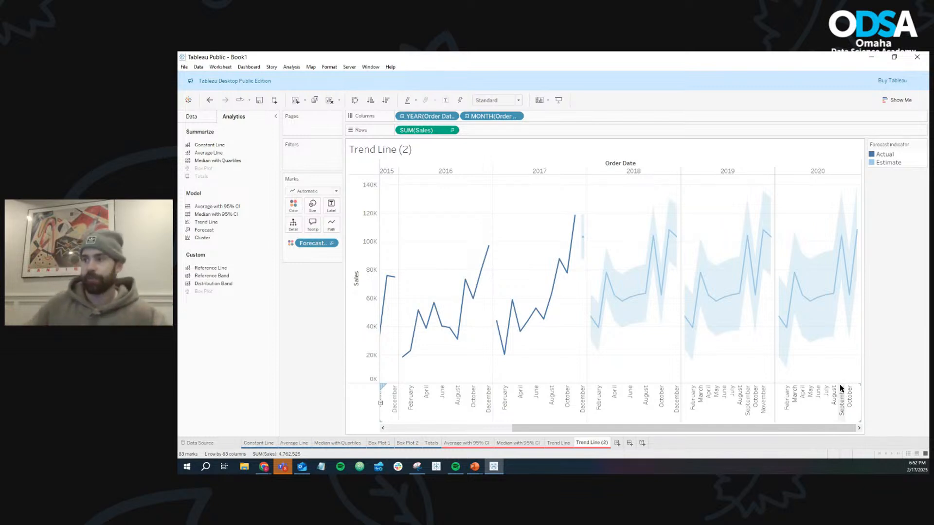
- Rename the Trend Line (2) sheet as "Forecast"
{"action": "right_click", "coordinate": [609, 444]}
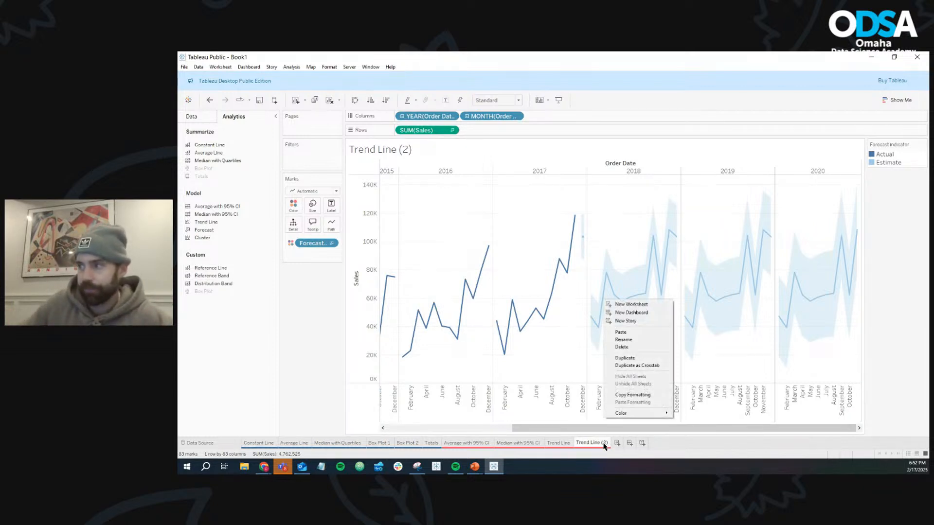
{"action": "left_click", "coordinate": [631, 340]}
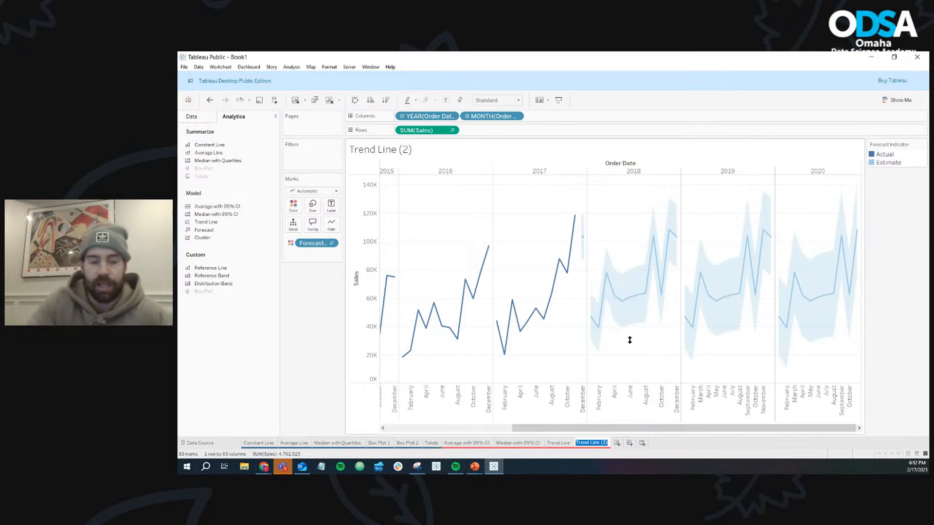
{"action": "type", "text": "Forecast"}
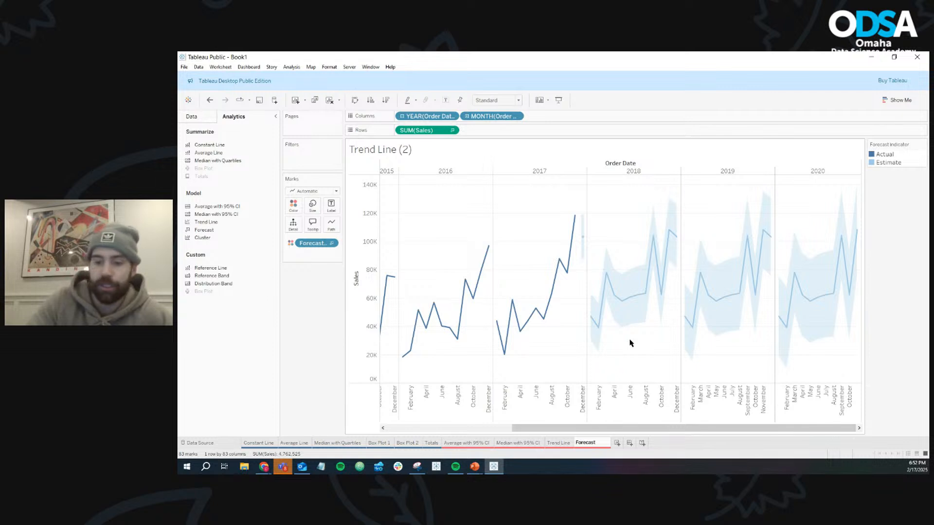
{"action": "key", "text": "Return"}
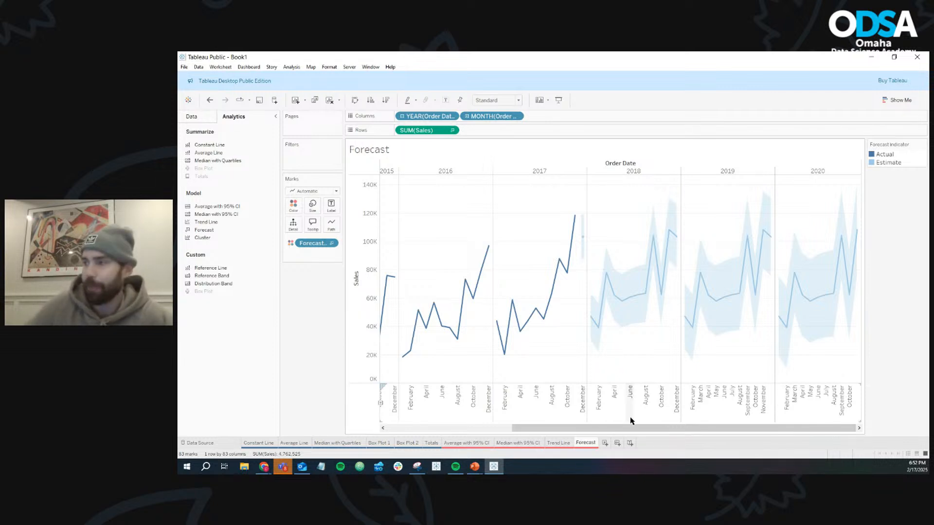
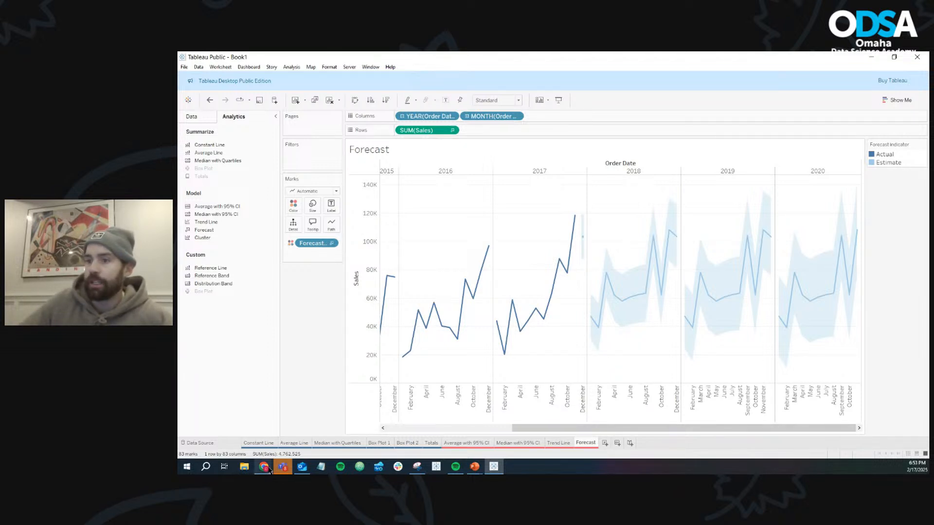
- Switch to Chrome and search Google for "k means clusting"
{"action": "mouse_move", "coordinate": [268, 469]}
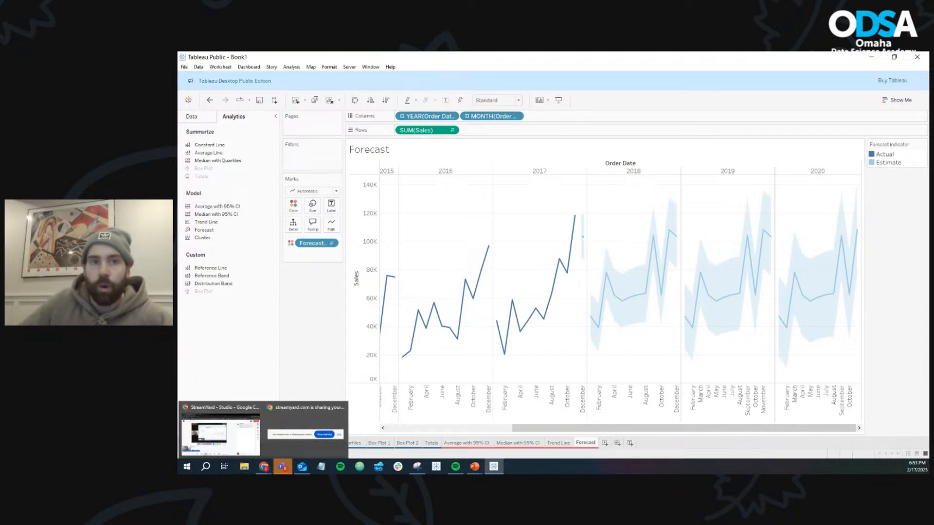
{"action": "left_click", "coordinate": [264, 467]}
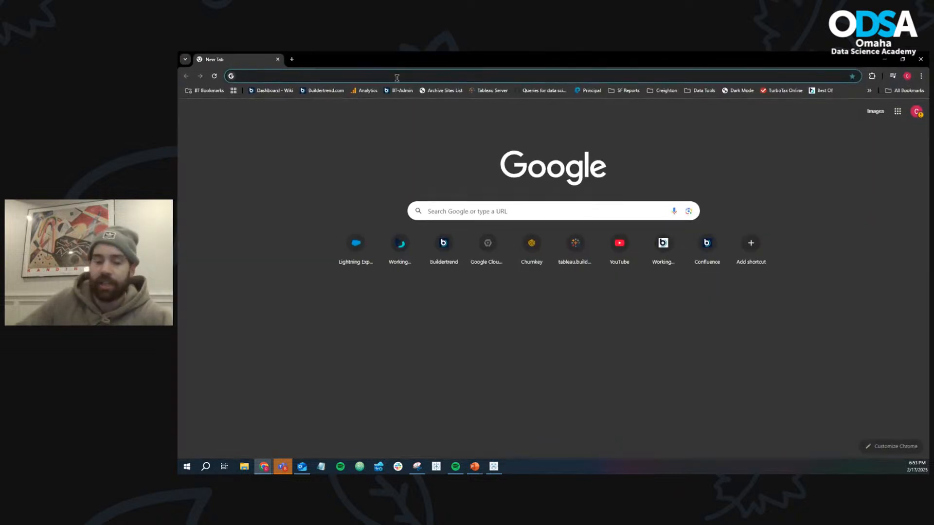
{"action": "left_click", "coordinate": [397, 76]}
{"action": "type", "text": "k"}
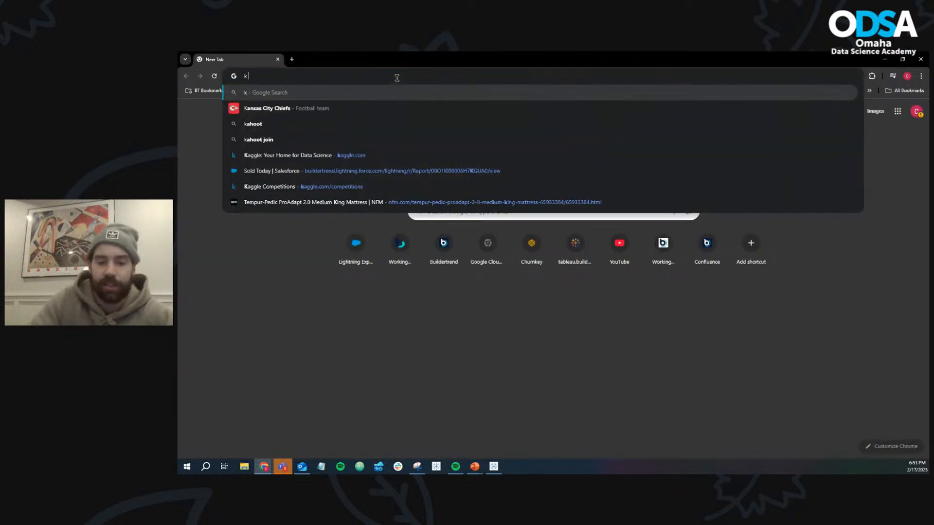
{"action": "type", "text": " means clusting"}
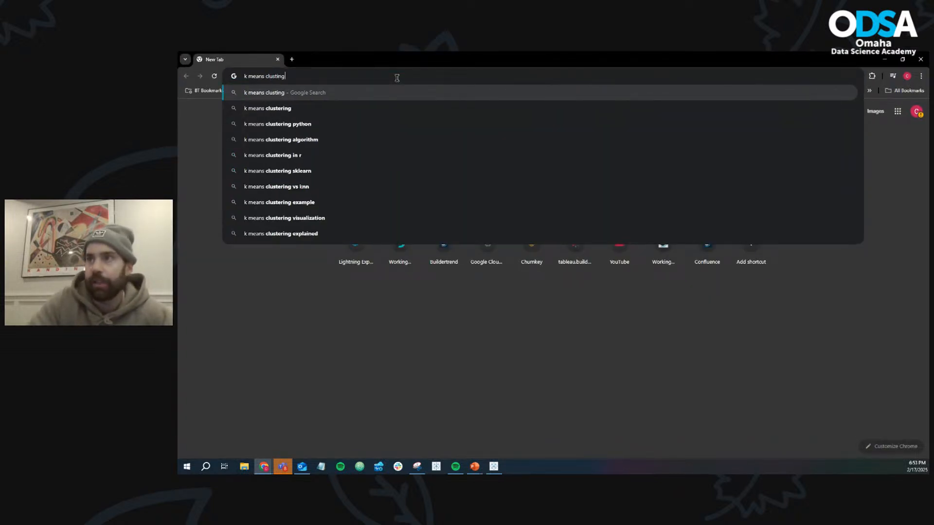
{"action": "key", "text": "Return"}
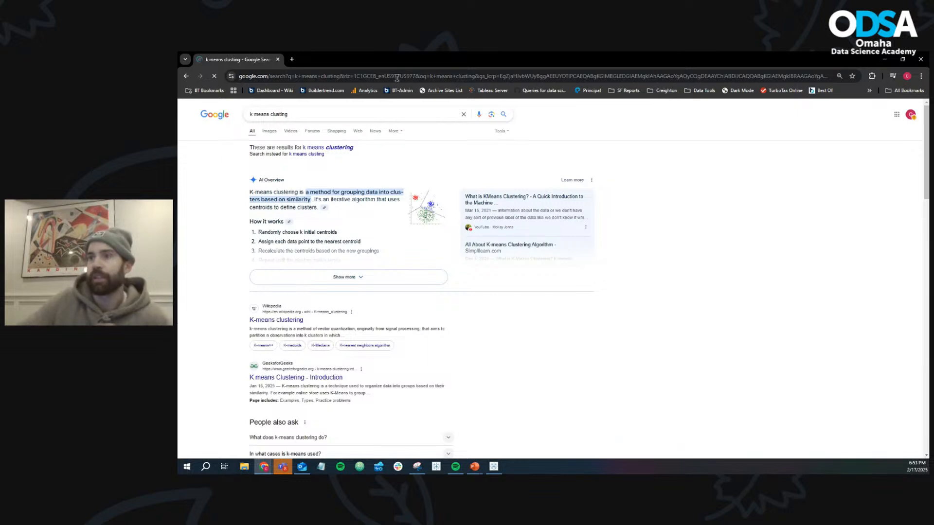
- Open the GeeksforGeeks K means Clustering introduction, examine its cluster diagrams and plots, and return to Tableau
{"action": "scroll", "coordinate": [528, 311], "scroll_direction": "down", "scroll_amount": 2}
{"action": "scroll", "coordinate": [528, 311], "scroll_direction": "down", "scroll_amount": 1}
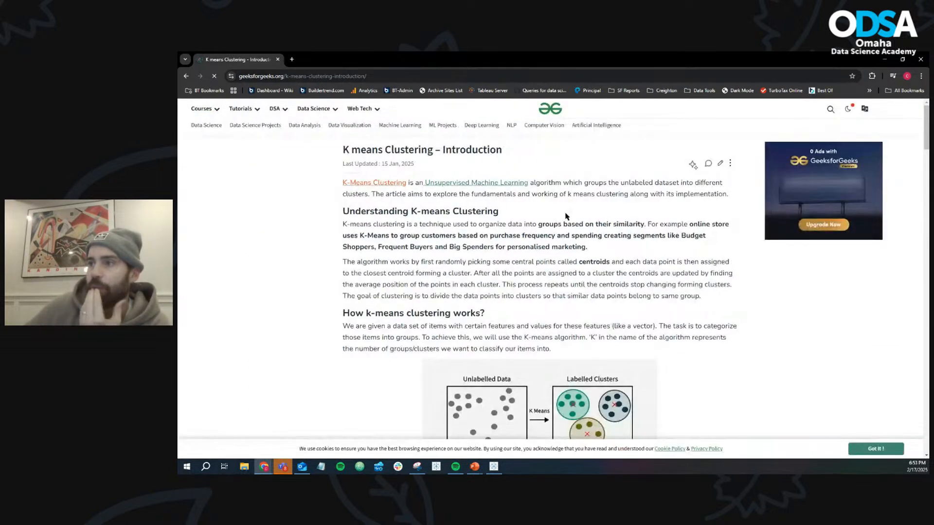
{"action": "scroll", "coordinate": [563, 214], "scroll_direction": "down", "scroll_amount": 4}
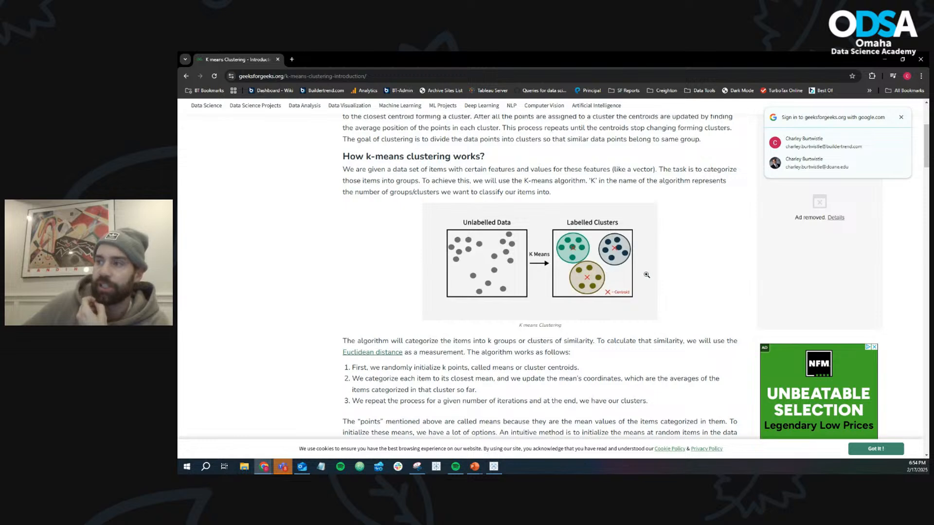
{"action": "scroll", "coordinate": [662, 283], "scroll_direction": "down", "scroll_amount": 6}
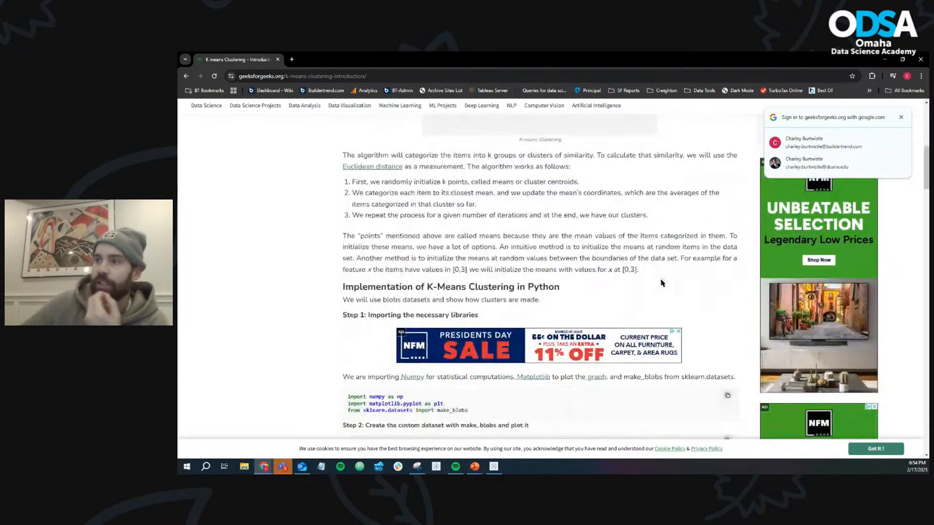
{"action": "scroll", "coordinate": [662, 283], "scroll_direction": "down", "scroll_amount": 7}
{"action": "scroll", "coordinate": [662, 283], "scroll_direction": "up", "scroll_amount": 5}
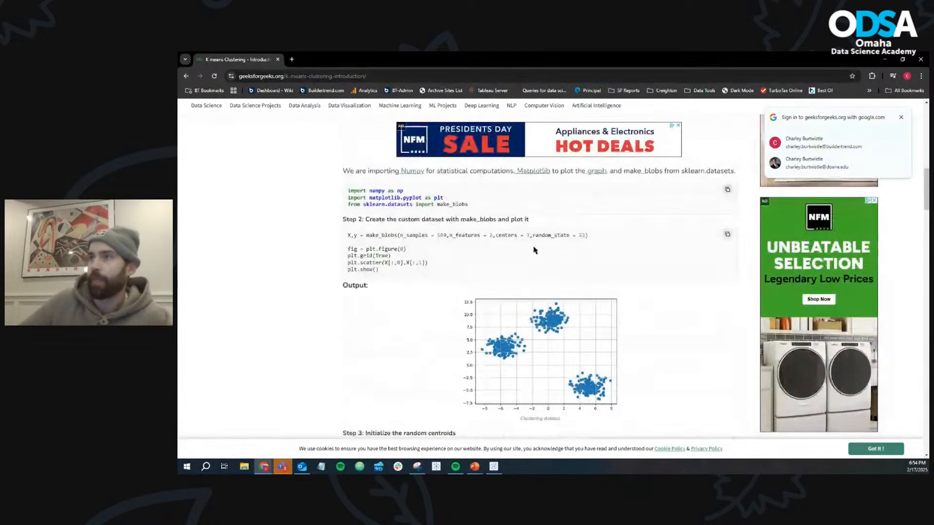
{"action": "left_click", "coordinate": [885, 59]}
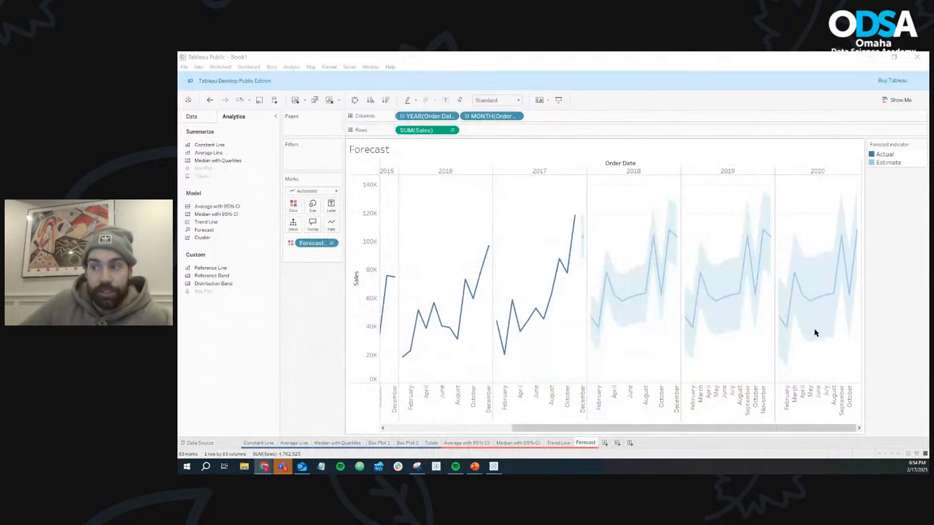
- Create a new worksheet with a scatter plot of Profit on columns against Sales on rows, coloured by Sub-Category
{"action": "left_click", "coordinate": [605, 443]}
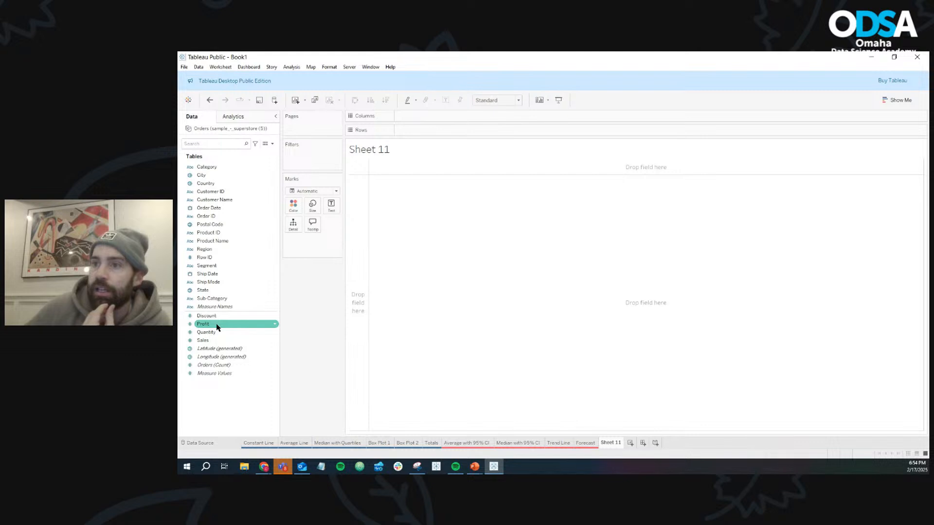
{"action": "left_click_drag", "start_coordinate": [217, 327], "coordinate": [419, 117]}
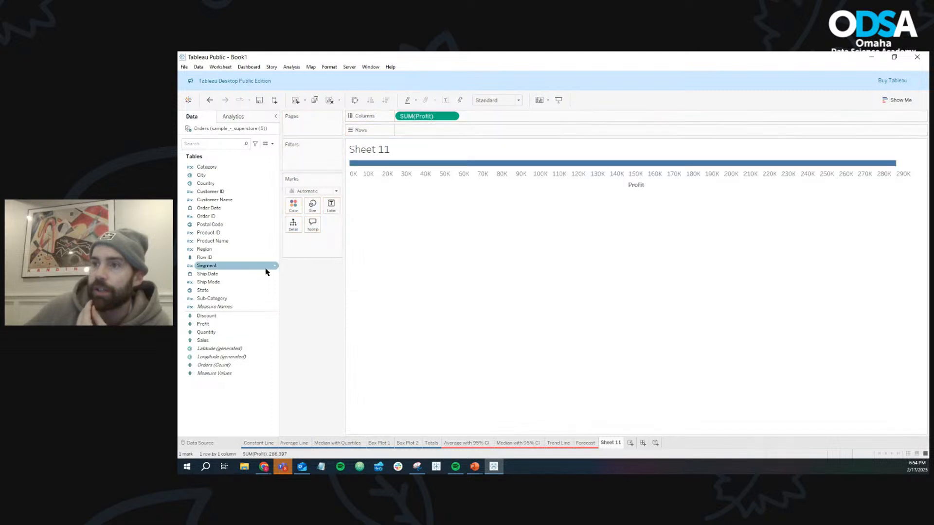
{"action": "left_click_drag", "start_coordinate": [219, 340], "coordinate": [448, 135]}
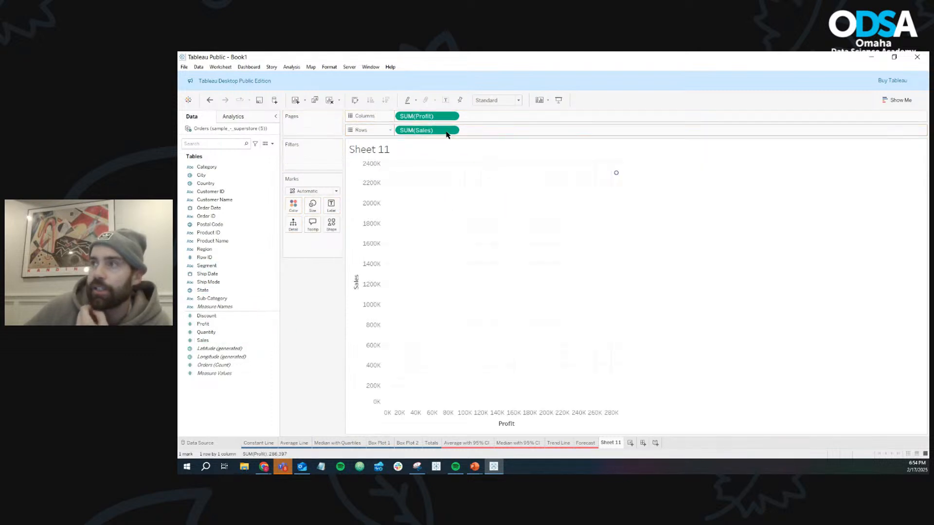
{"action": "left_click", "coordinate": [213, 299]}
{"action": "left_click_drag", "start_coordinate": [213, 298], "coordinate": [294, 209]}
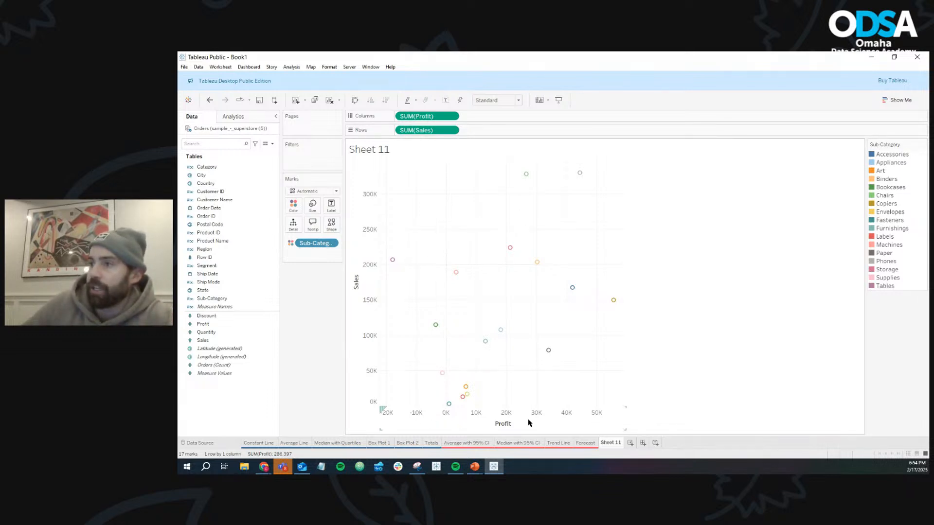
- Add a Cluster model to the scatter plot using Profit and Sales, leaving the number of clusters on Automatic
{"action": "mouse_move", "coordinate": [581, 175]}
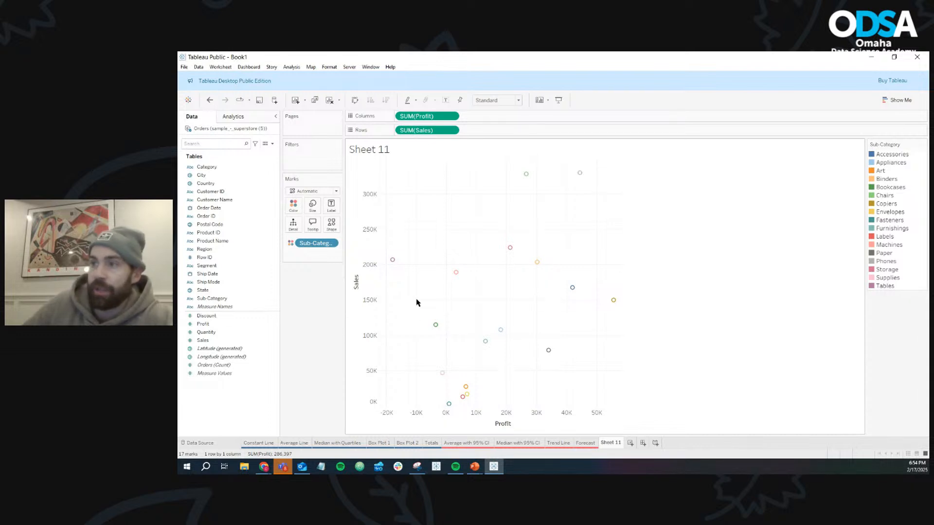
{"action": "mouse_move", "coordinate": [392, 261]}
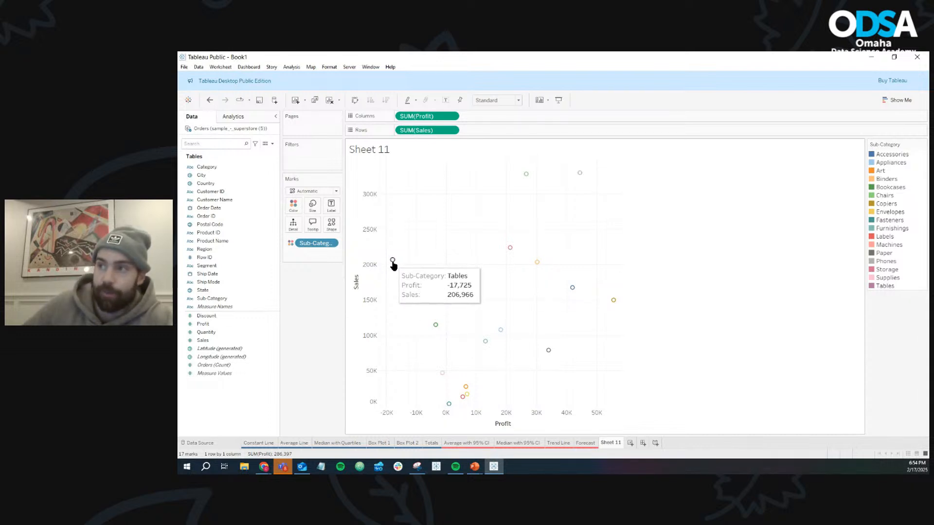
{"action": "mouse_move", "coordinate": [449, 404]}
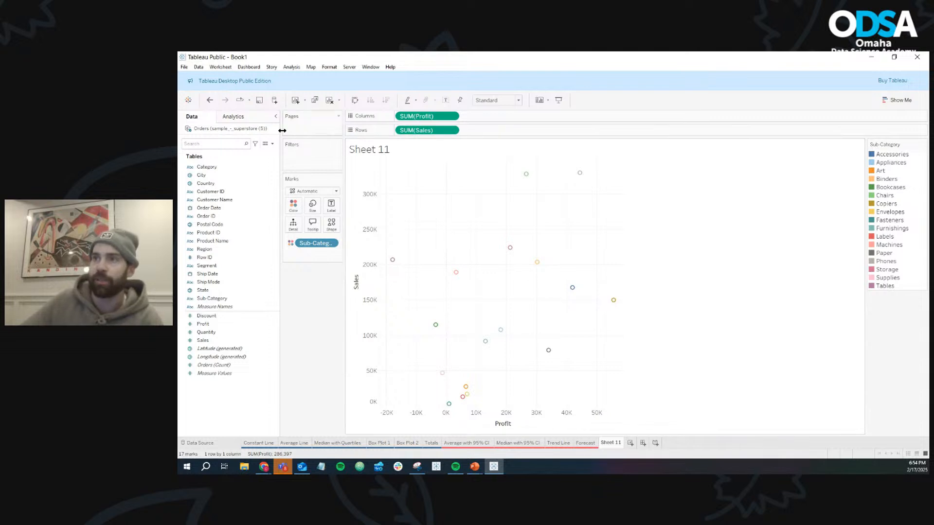
{"action": "left_click", "coordinate": [267, 120]}
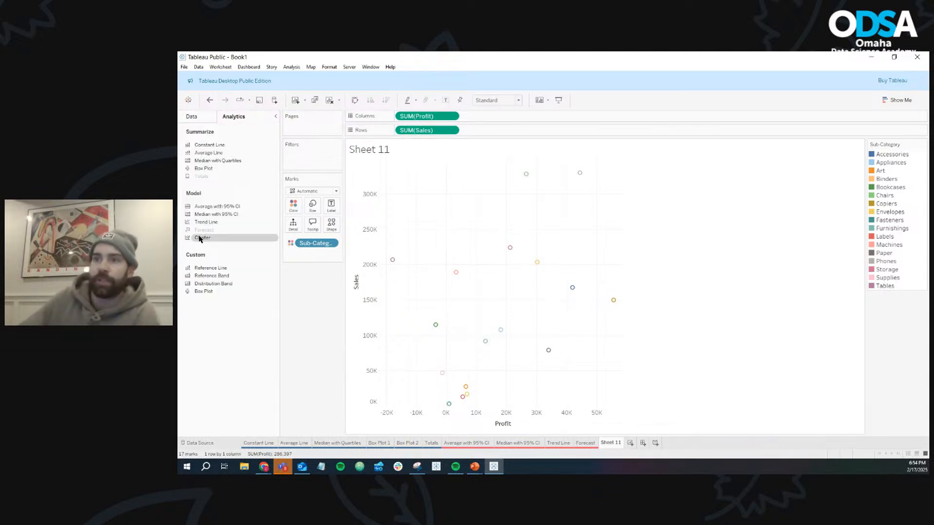
{"action": "left_click_drag", "start_coordinate": [202, 237], "coordinate": [420, 176]}
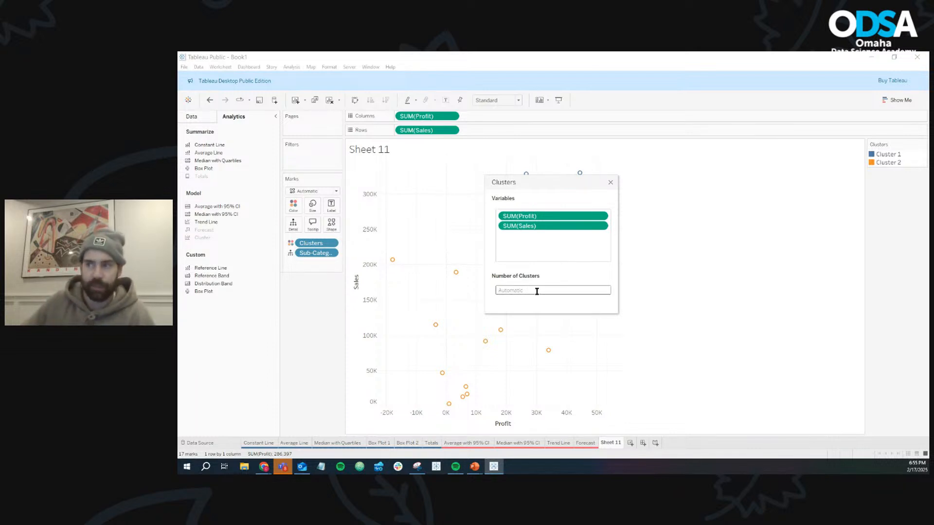
{"action": "left_click", "coordinate": [611, 184]}
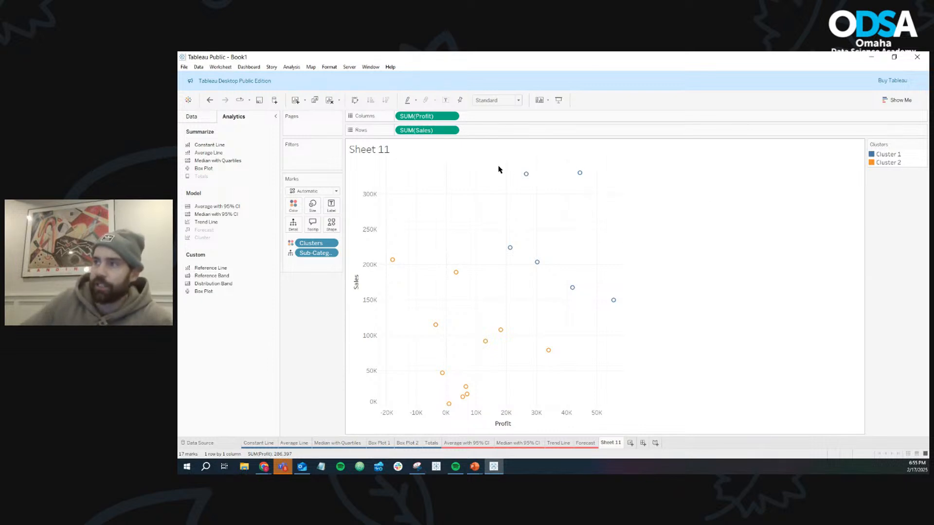
- Highlight the high-sales, high-profit points and the low-sales points in turn to compare the clusters, clearing each selection
{"action": "left_click_drag", "start_coordinate": [477, 168], "coordinate": [640, 318]}
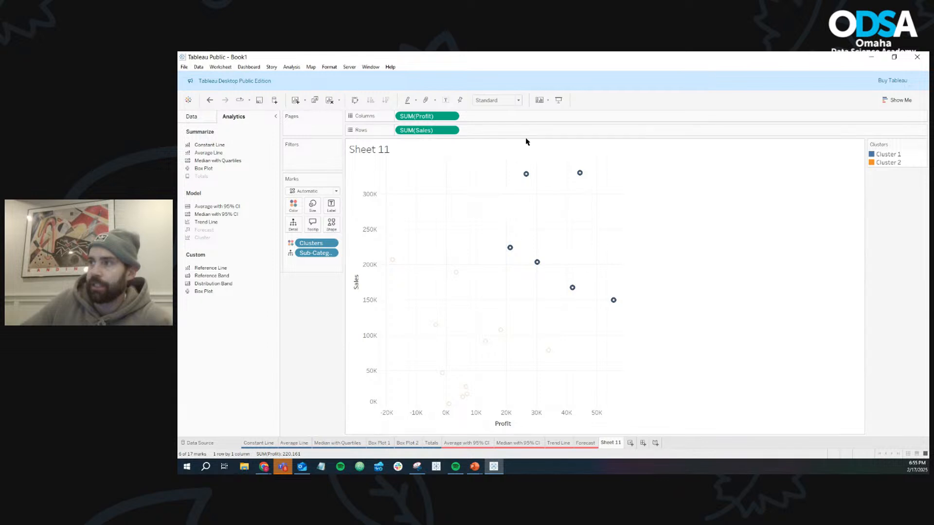
{"action": "left_click", "coordinate": [590, 222]}
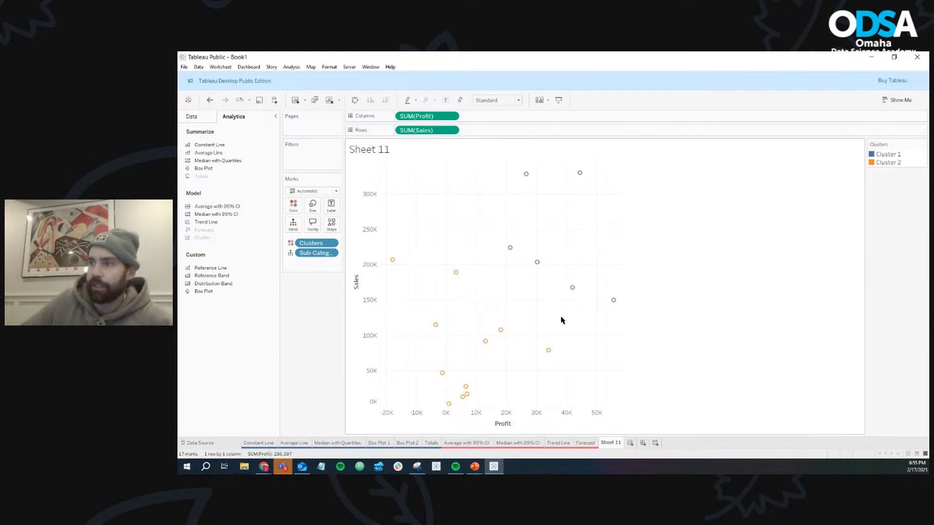
{"action": "left_click_drag", "start_coordinate": [563, 317], "coordinate": [344, 400]}
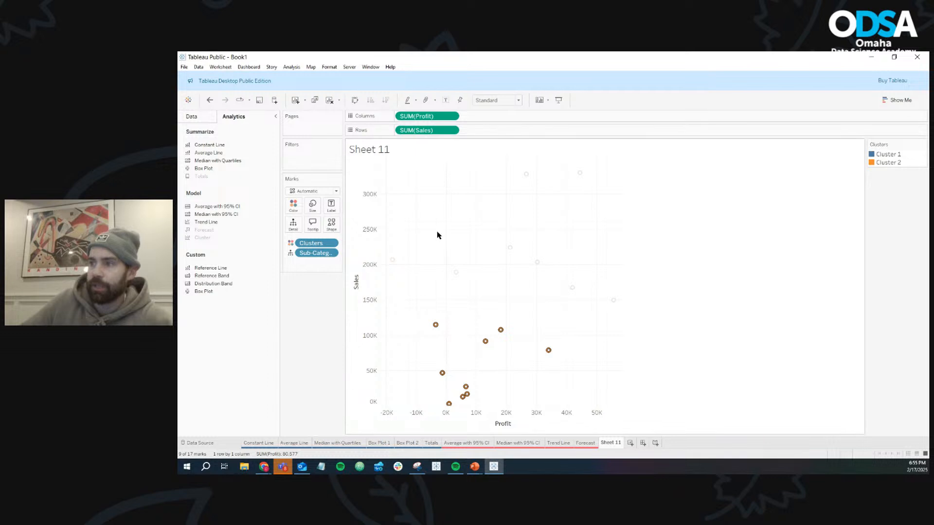
{"action": "left_click", "coordinate": [406, 255]}
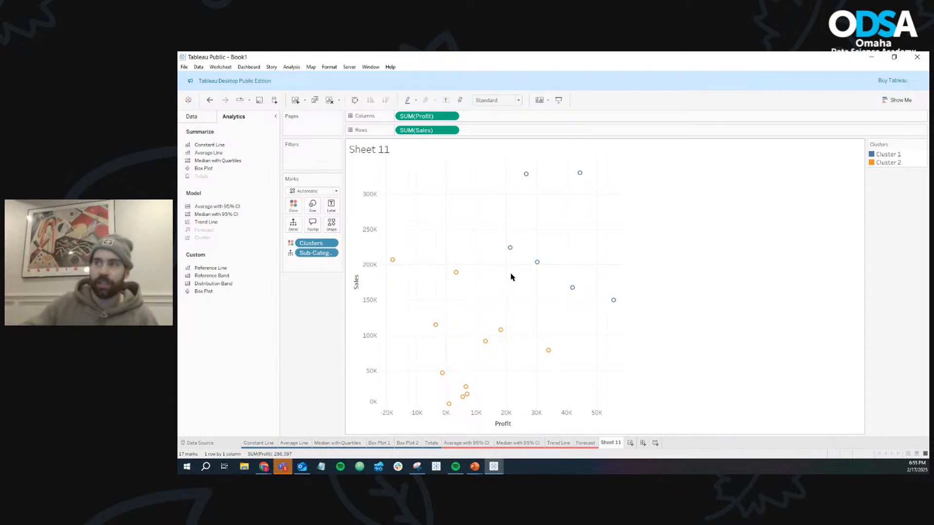
{"action": "left_click_drag", "start_coordinate": [475, 166], "coordinate": [643, 328]}
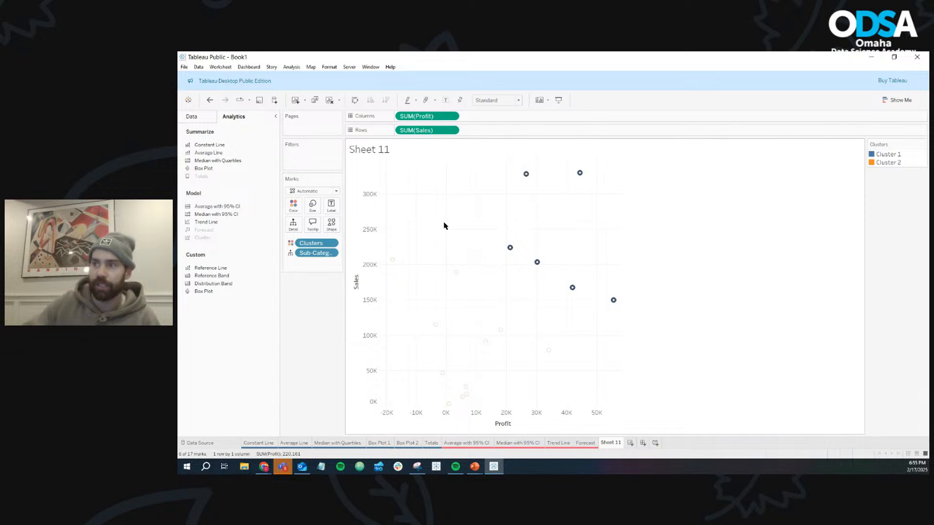
{"action": "left_click", "coordinate": [485, 277]}
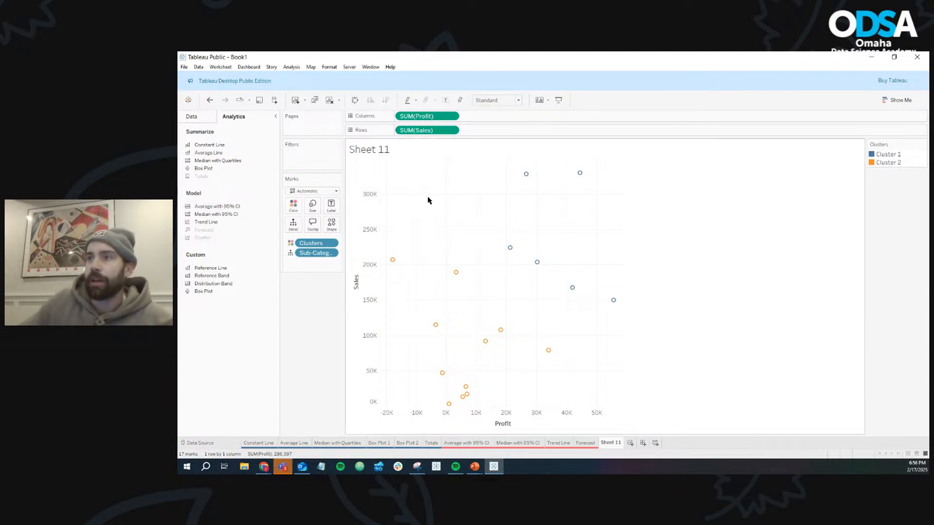
- Replace the existing clusters with a new Cluster model and add Discount as a third variable, keeping its settings clear of the plot
{"action": "left_click_drag", "start_coordinate": [304, 243], "coordinate": [308, 309]}
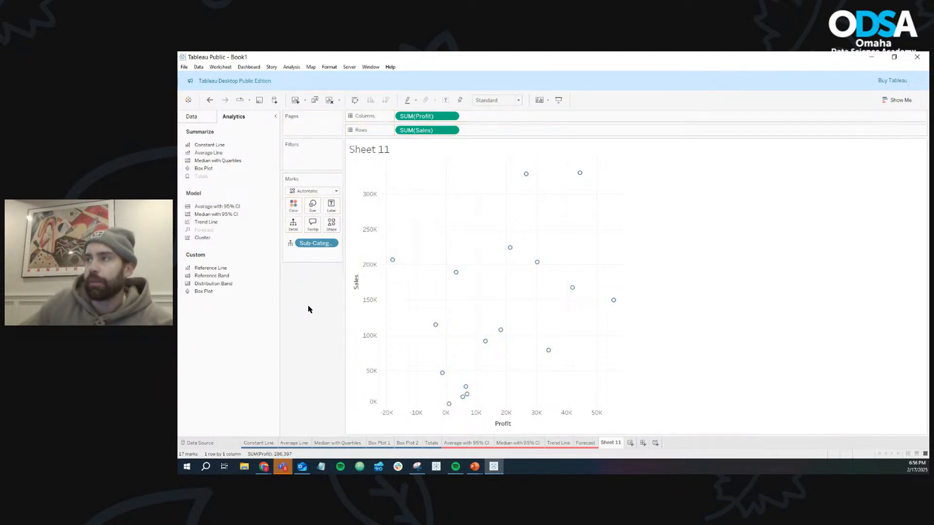
{"action": "left_click_drag", "start_coordinate": [202, 238], "coordinate": [415, 178]}
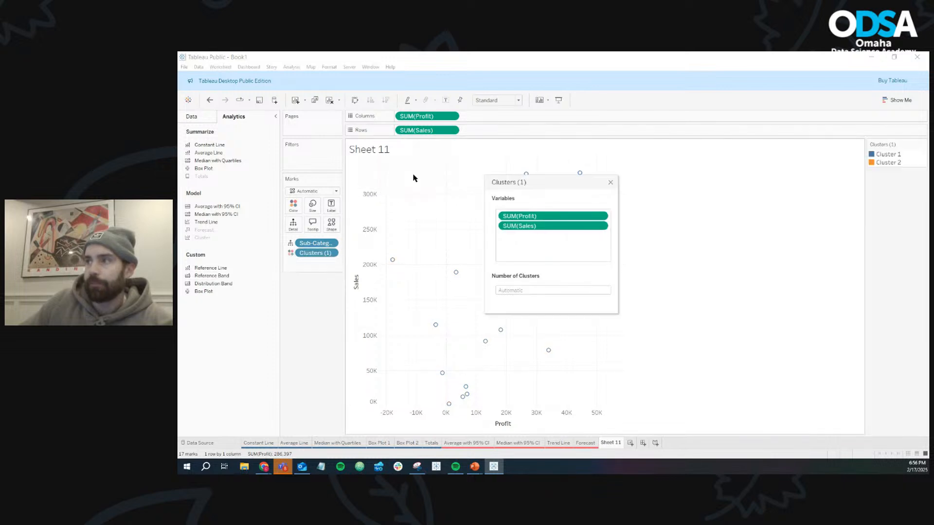
{"action": "left_click", "coordinate": [205, 118]}
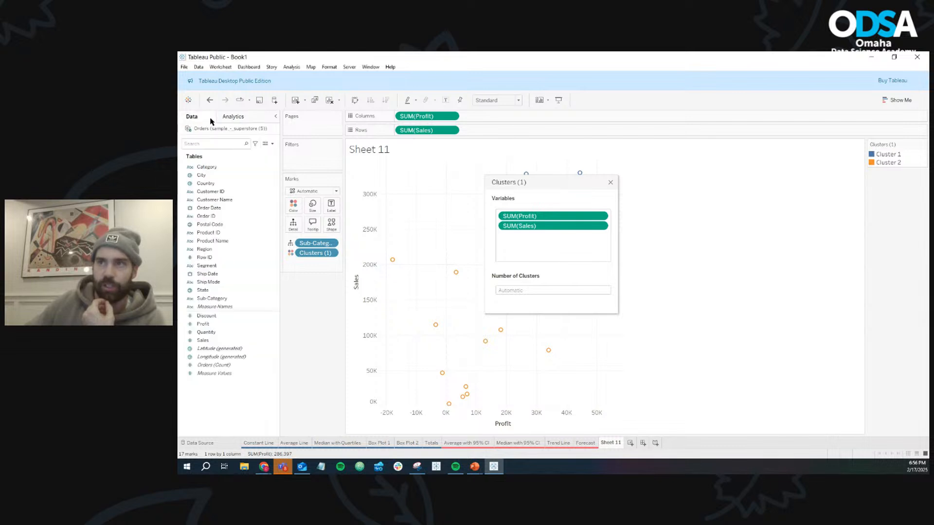
{"action": "left_click_drag", "start_coordinate": [220, 316], "coordinate": [516, 258]}
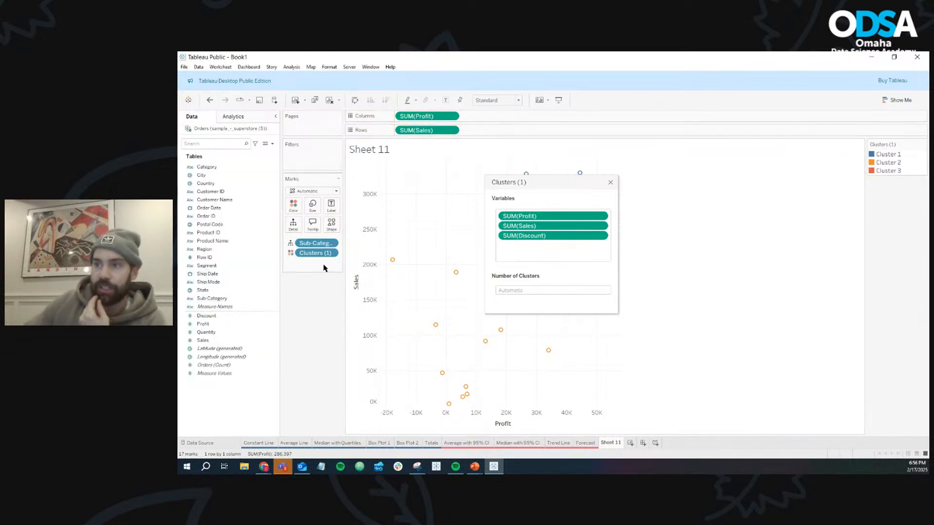
{"action": "left_click_drag", "start_coordinate": [207, 336], "coordinate": [299, 327]}
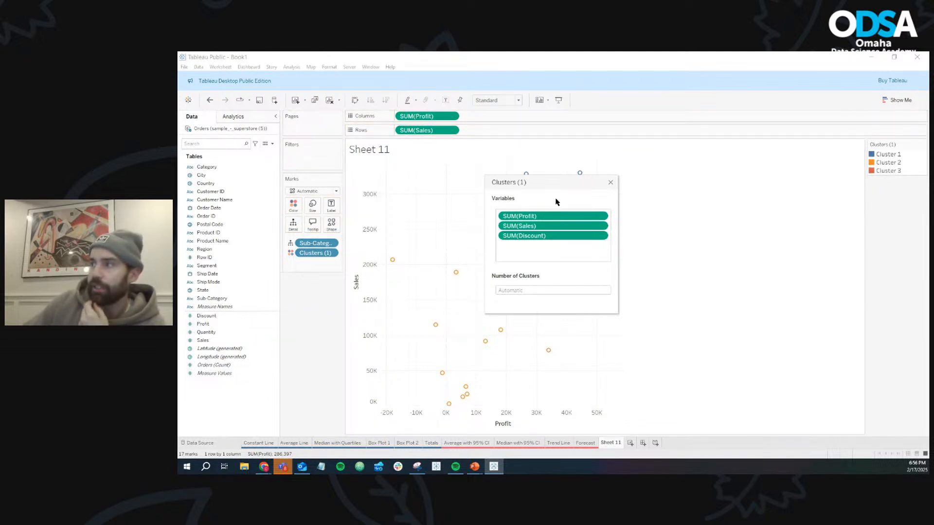
{"action": "left_click_drag", "start_coordinate": [567, 182], "coordinate": [715, 161]}
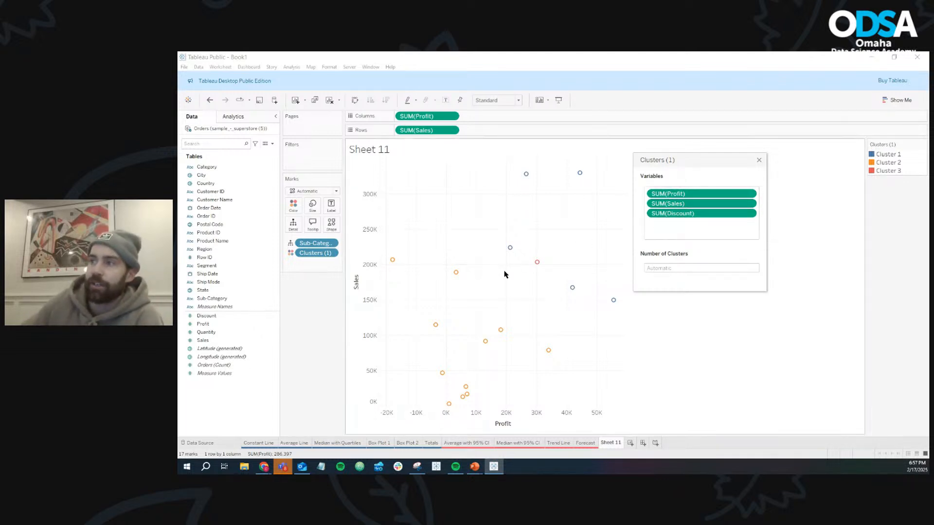
- Set the number of clusters to 4 for the Profit, Sales and Discount cluster model
{"action": "mouse_move", "coordinate": [540, 269]}
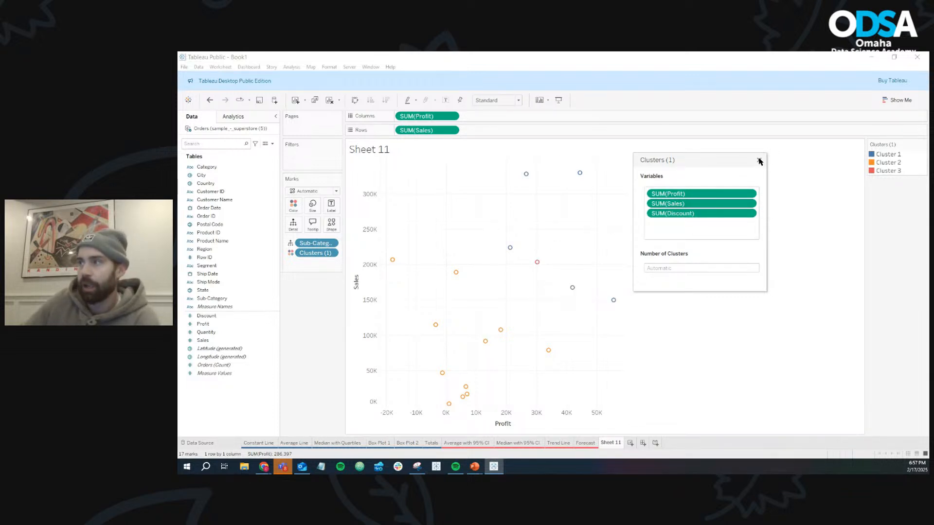
{"action": "left_click", "coordinate": [672, 268]}
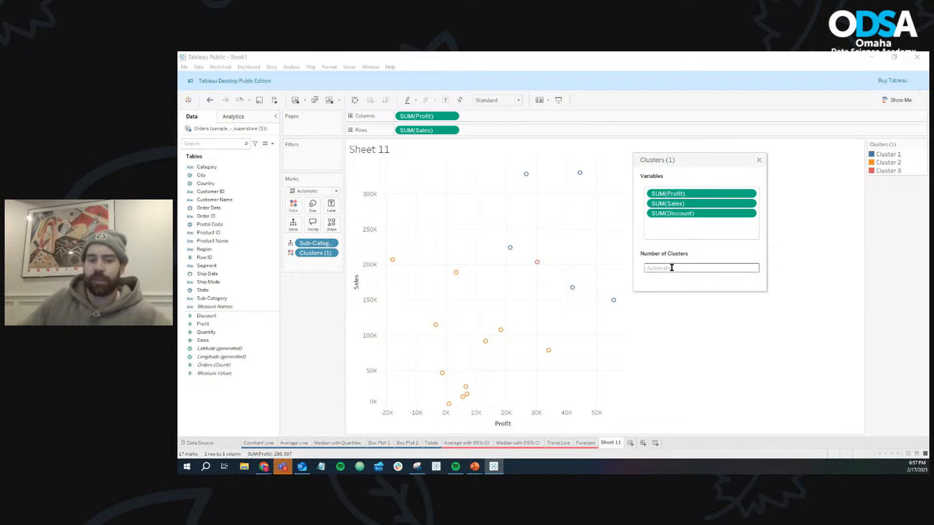
{"action": "type", "text": "4"}
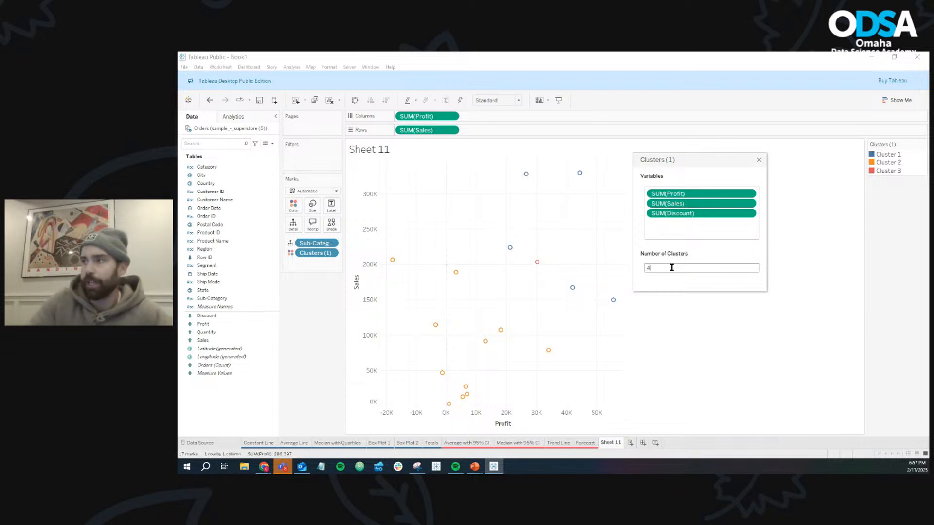
{"action": "left_click", "coordinate": [675, 274]}
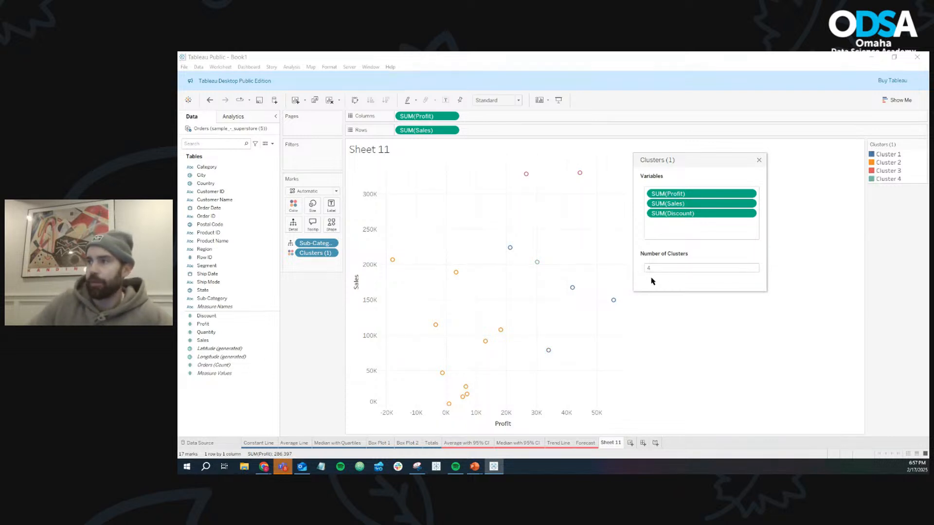
{"action": "mouse_move", "coordinate": [543, 265]}
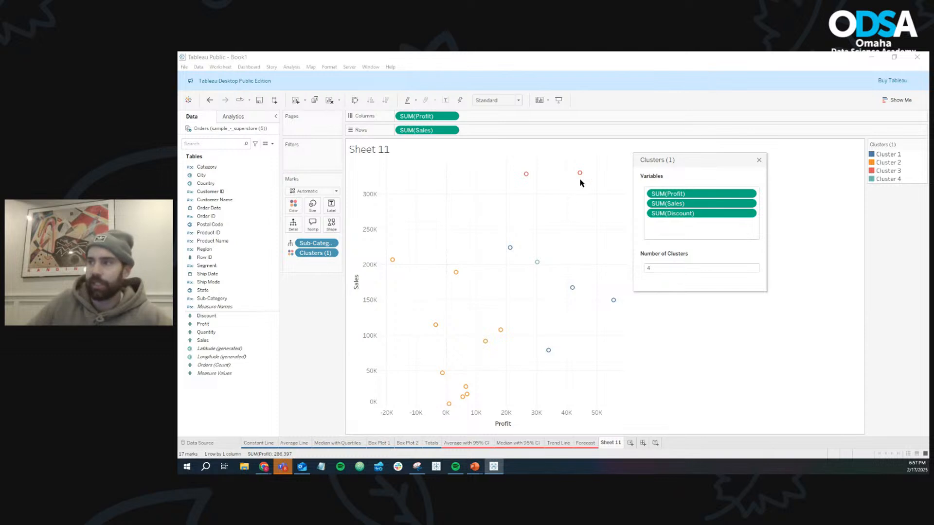
- Reset the number of clusters to Automatic and close the cluster settings
{"action": "double_click", "coordinate": [697, 271]}
{"action": "key", "text": "BackSpace"}
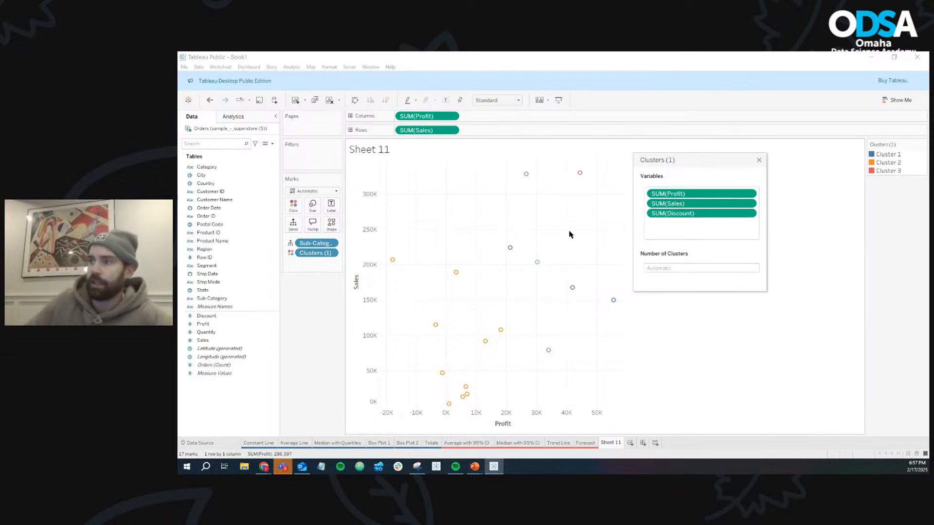
{"action": "left_click", "coordinate": [759, 161]}
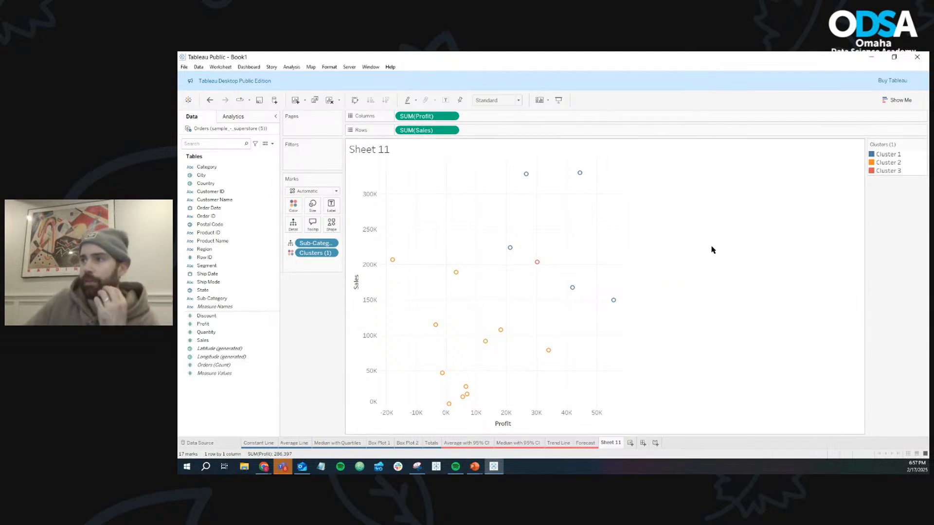
{"action": "left_click", "coordinate": [234, 117]}
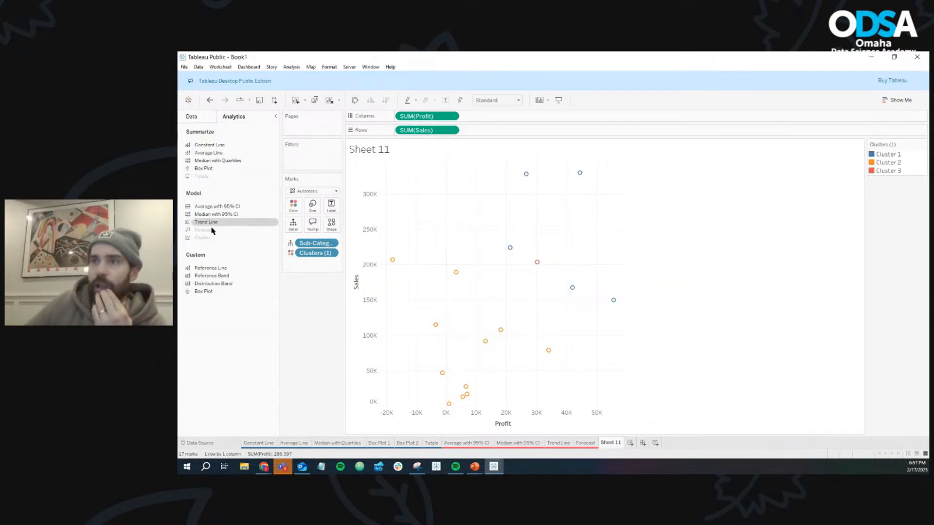
{"action": "mouse_move", "coordinate": [211, 242]}
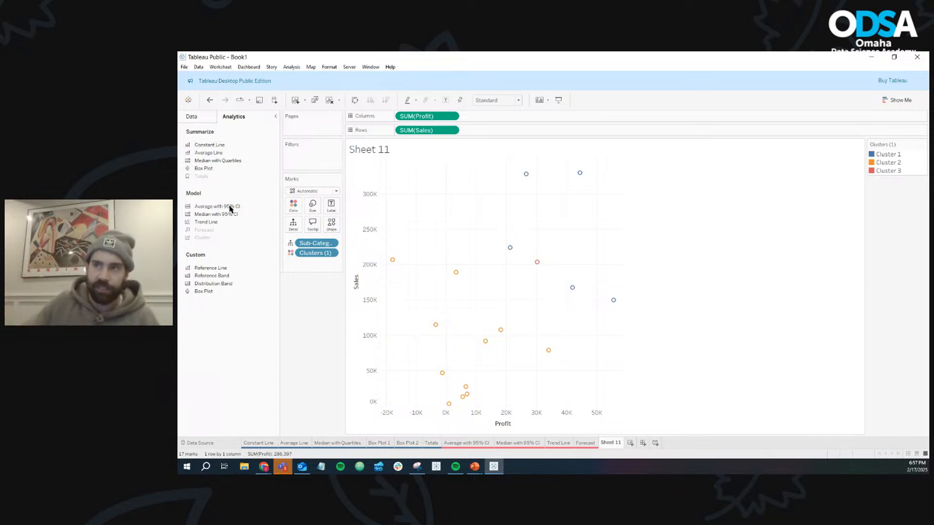
{"action": "mouse_move", "coordinate": [218, 223]}
{"action": "left_mouse_down"}
{"action": "mouse_move", "coordinate": [313, 205]}
{"action": "mouse_move", "coordinate": [229, 227]}
{"action": "left_mouse_up"}
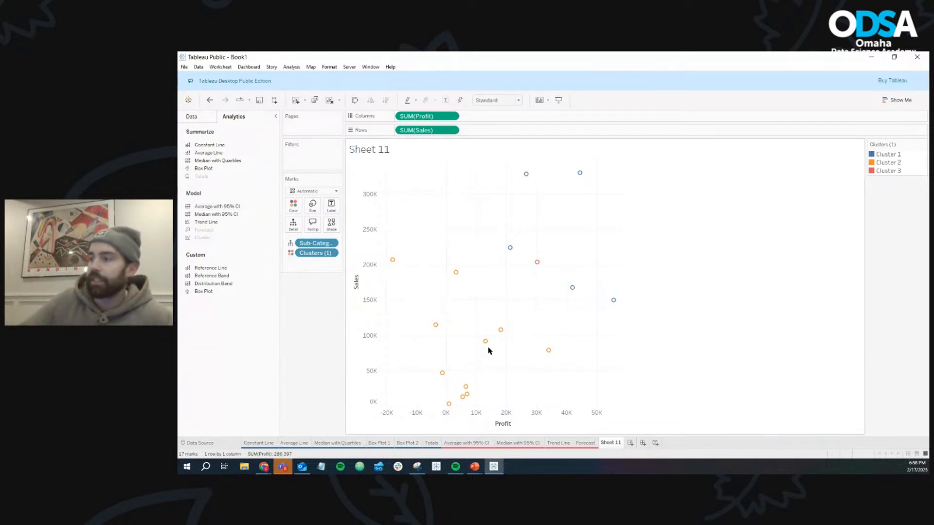
- Rename Sheet 11 as Cluster and colour its sheet tab red
{"action": "right_click", "coordinate": [620, 444]}
{"action": "left_click", "coordinate": [640, 337]}
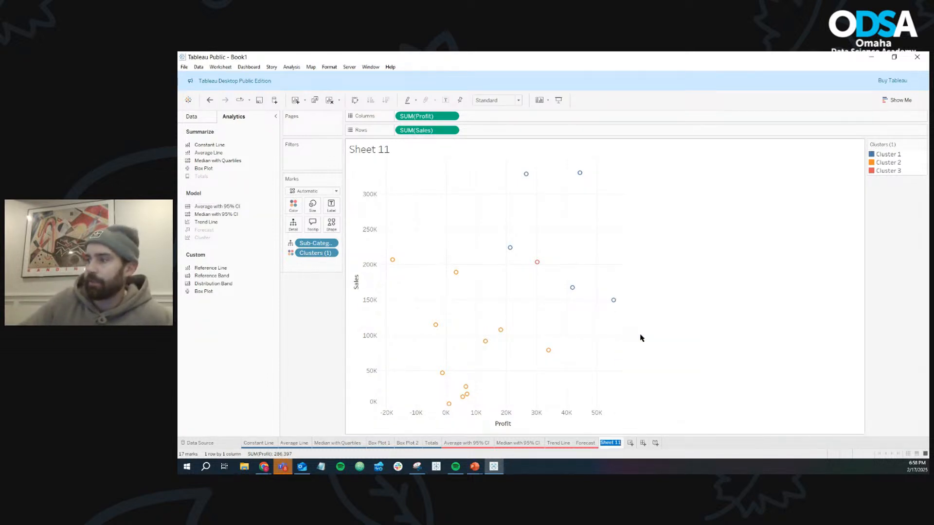
{"action": "type", "text": "clus"}
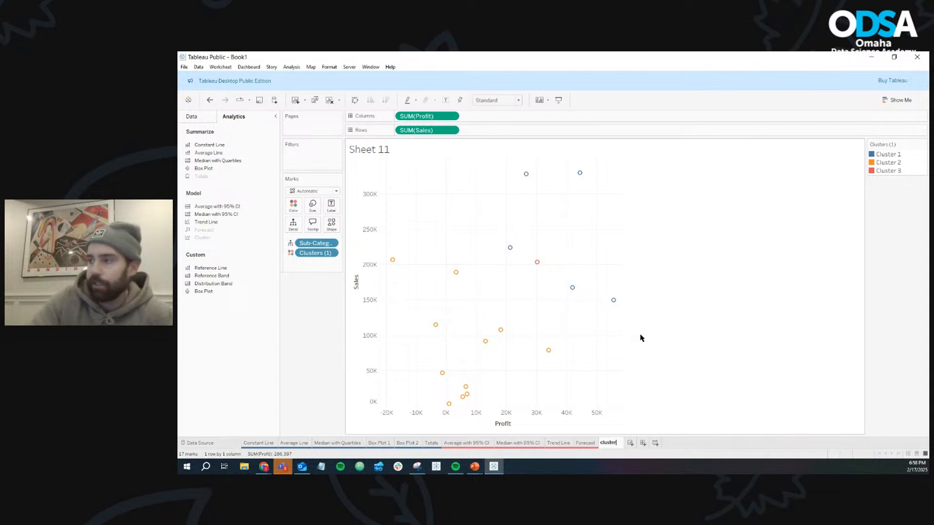
{"action": "type", "text": "ter"}
{"action": "key", "text": "BackSpace"}
{"action": "key", "text": "BackSpace"}
{"action": "key", "text": "BackSpace"}
{"action": "key", "text": "BackSpace"}
{"action": "key", "text": "BackSpace"}
{"action": "key", "text": "BackSpace"}
{"action": "key", "text": "BackSpace"}
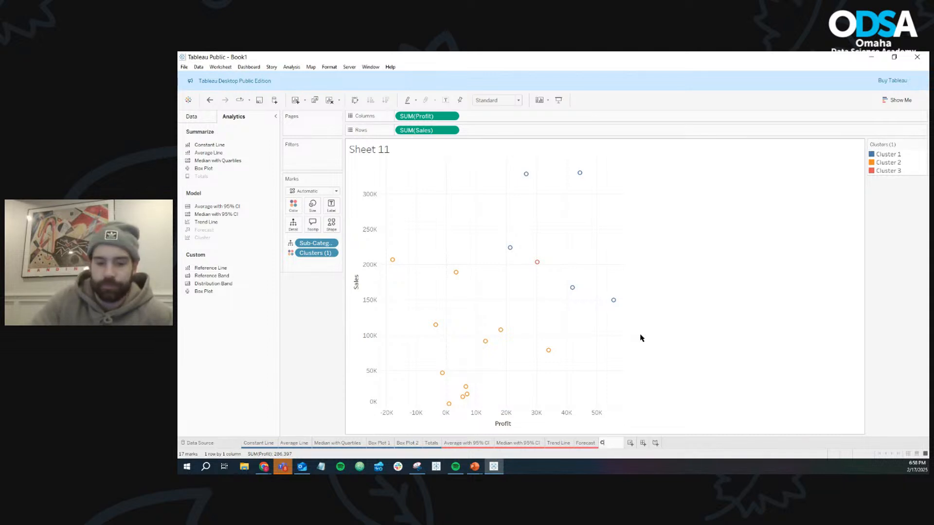
{"action": "key", "text": "Return"}
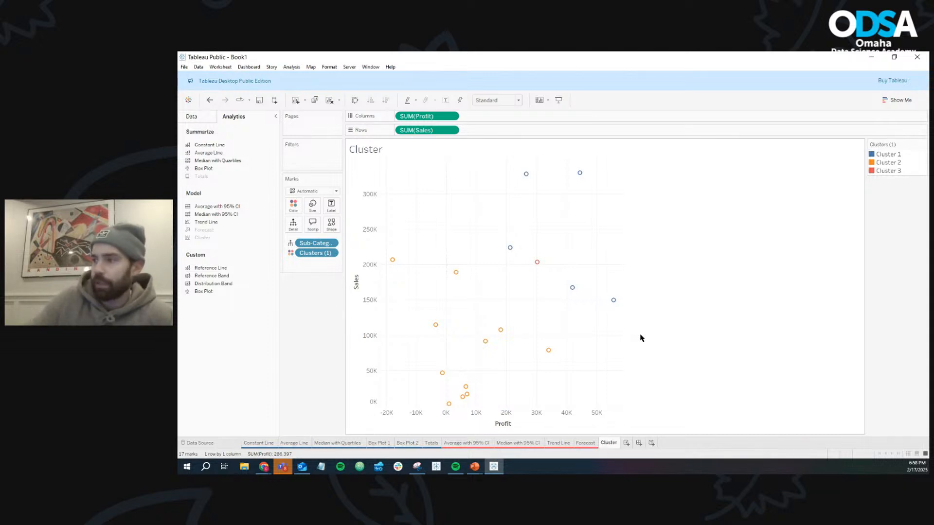
{"action": "right_click", "coordinate": [614, 445]}
{"action": "mouse_move", "coordinate": [647, 413]}
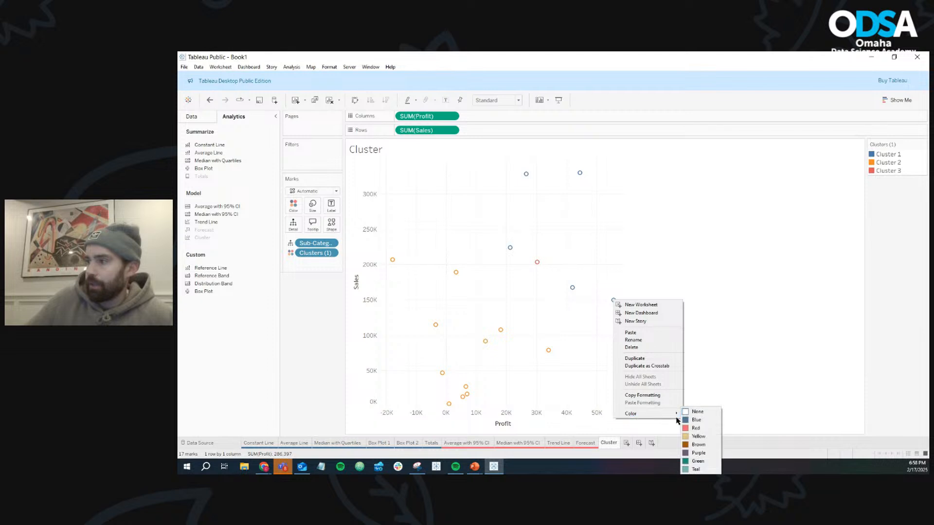
{"action": "left_click", "coordinate": [701, 426]}
- Start saving the workbook and sign in to Tableau Public with the account e-mail and password
{"action": "left_click", "coordinate": [260, 100]}
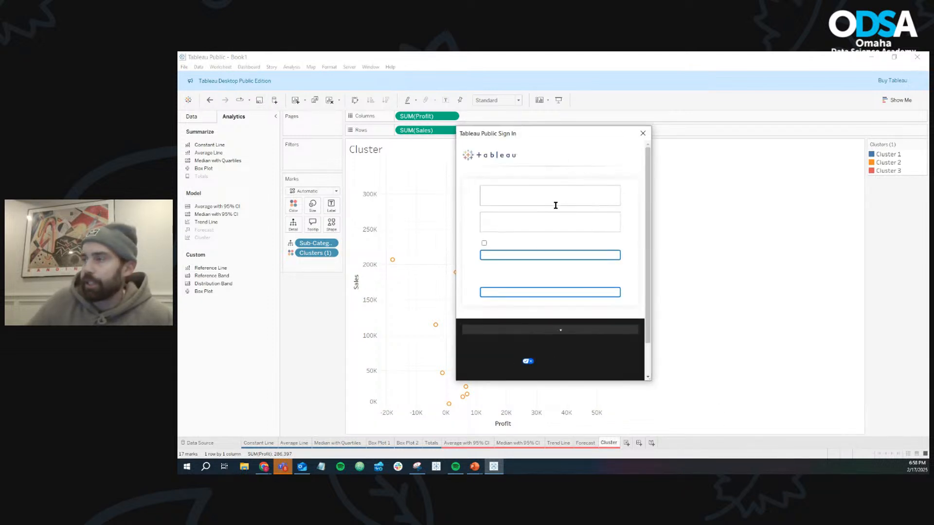
{"action": "left_click", "coordinate": [558, 212]}
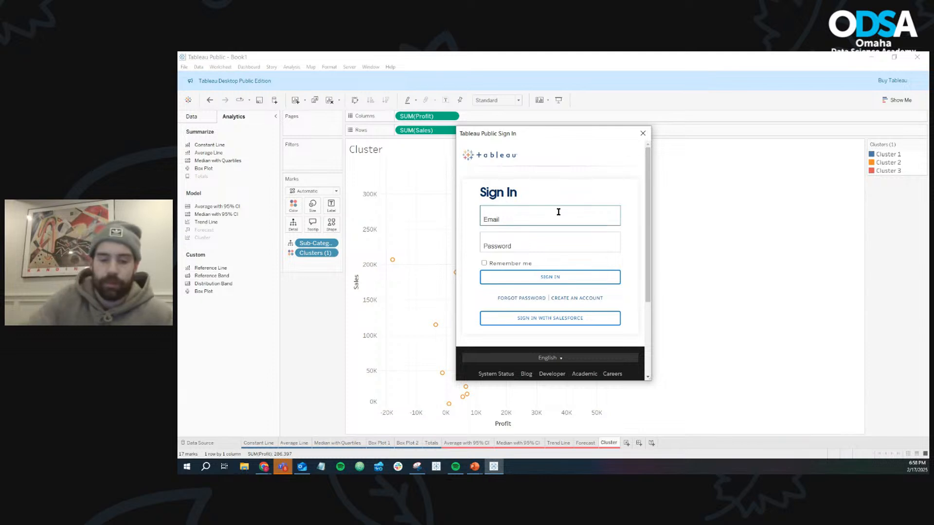
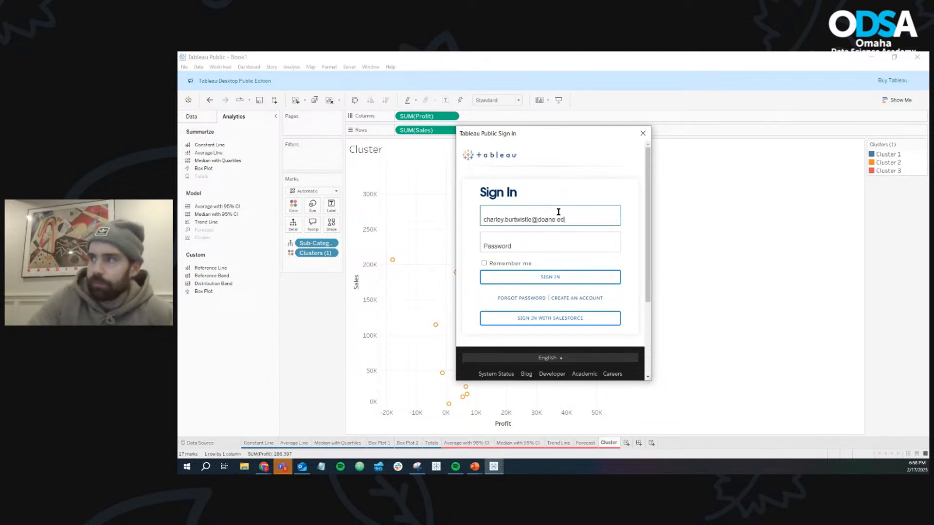
{"action": "key", "text": "Tab"}
{"action": "type", "text": "****"}
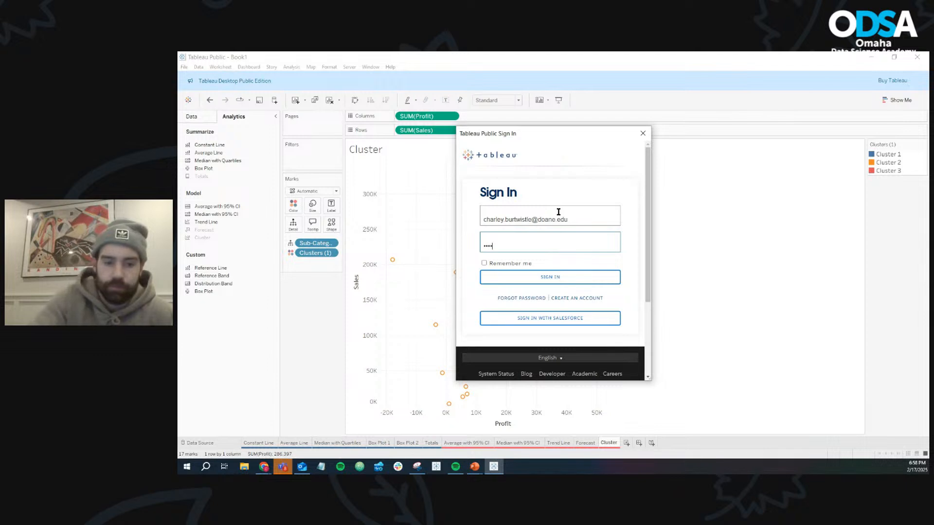
{"action": "type", "text": "**"}
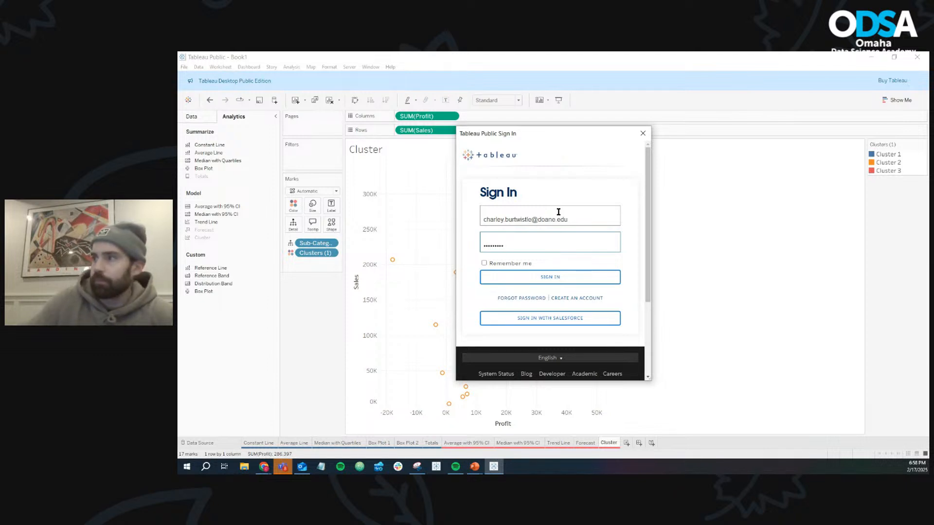
{"action": "left_click", "coordinate": [554, 277]}
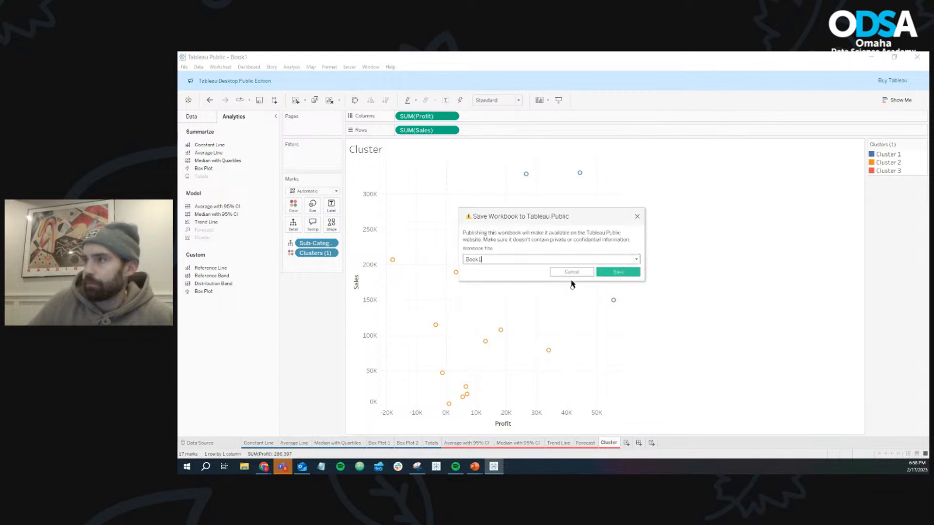
- Title the workbook "ODSA Night #7" and save it to Tableau Public
{"action": "left_click", "coordinate": [552, 257]}
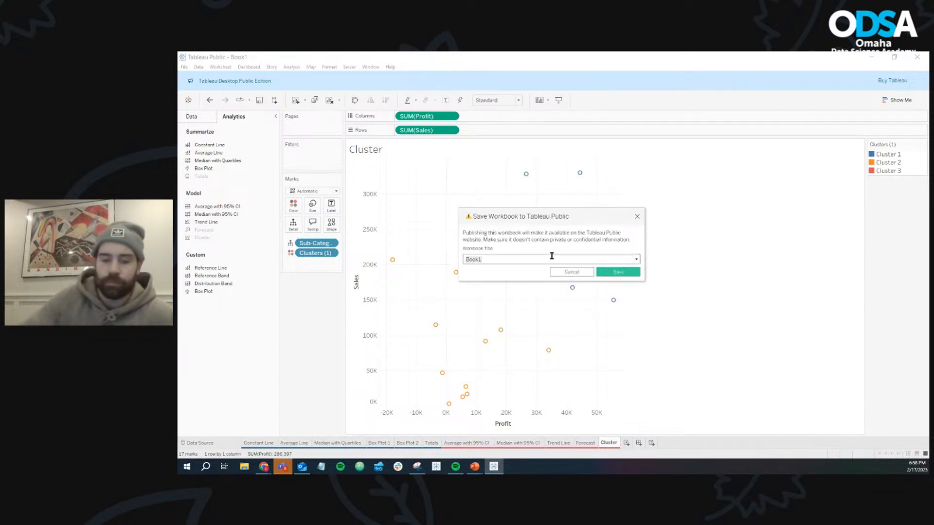
{"action": "key", "text": "ctrl+a"}
{"action": "type", "text": "ODSA"}
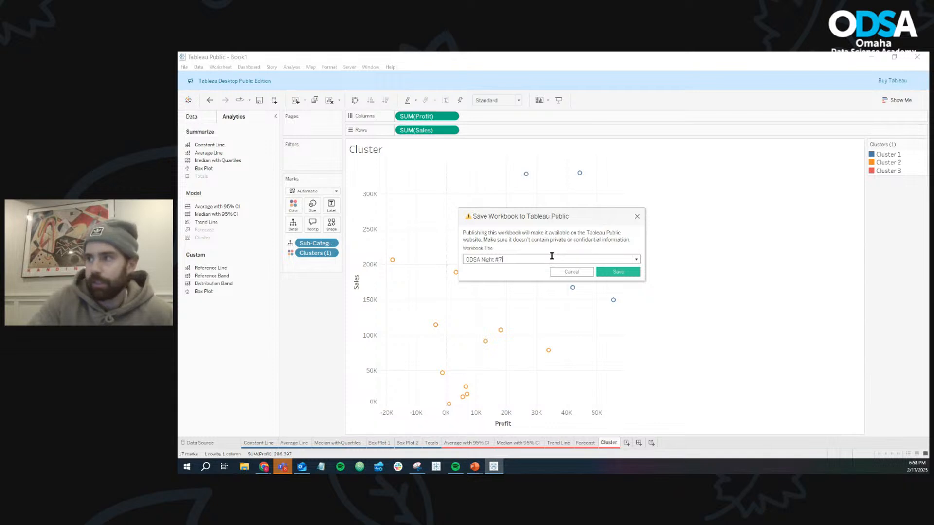
{"action": "type", "text": " Night #7"}
{"action": "left_click", "coordinate": [605, 274]}
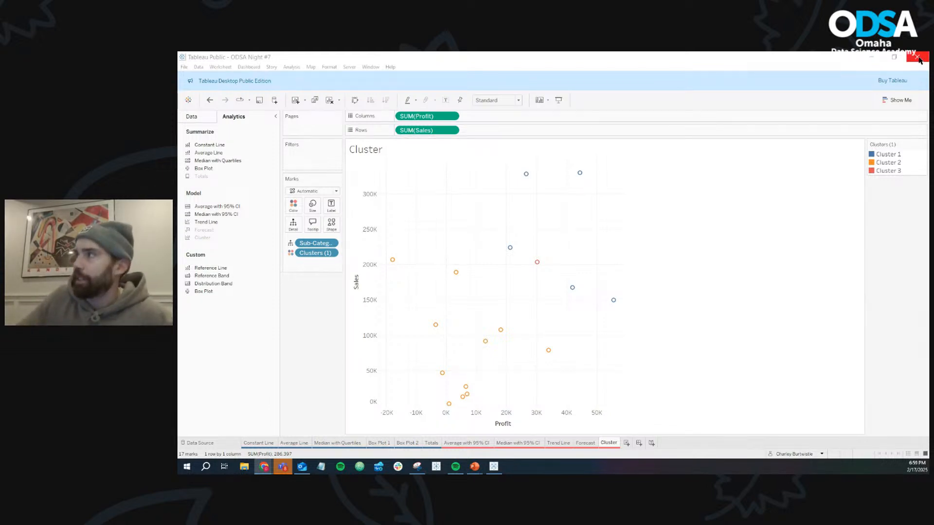
- Close Tableau Public, relaunch it and open the ODSA Spring 2025 Final Project workbook
{"action": "left_click", "coordinate": [918, 57]}
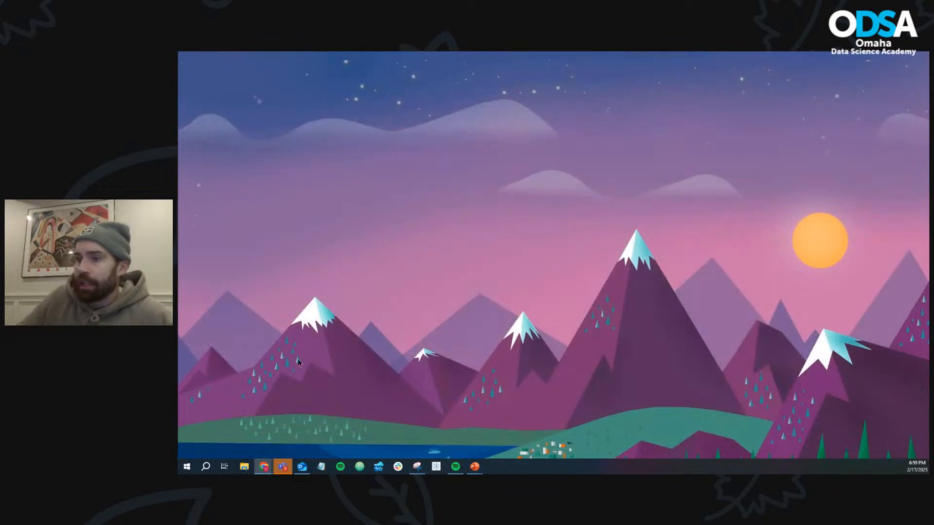
{"action": "left_click", "coordinate": [188, 467]}
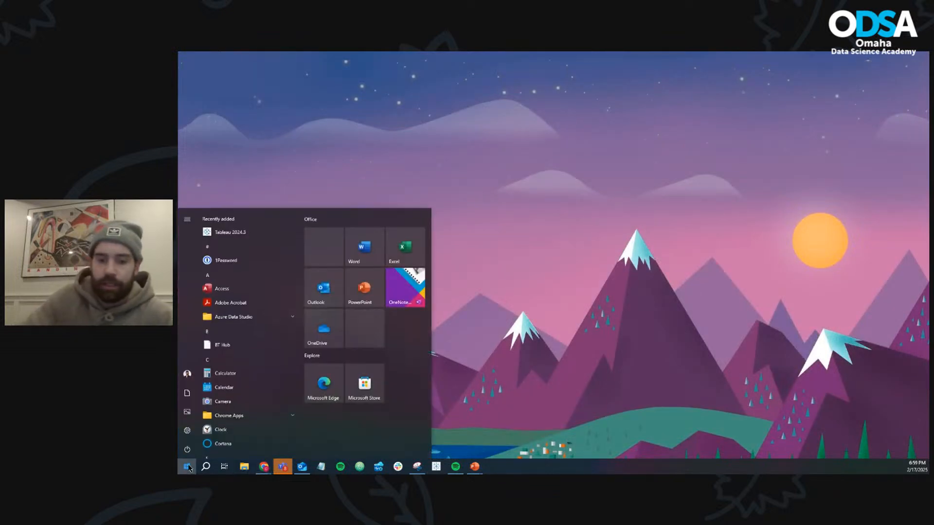
{"action": "type", "text": "pub"}
{"action": "key", "text": "Return"}
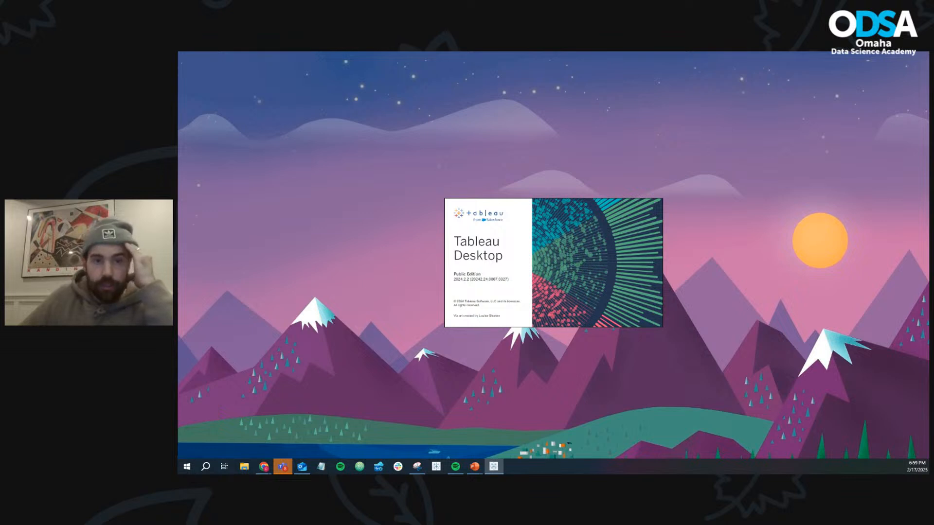
{"action": "left_click_drag", "start_coordinate": [403, 88], "coordinate": [441, 52]}
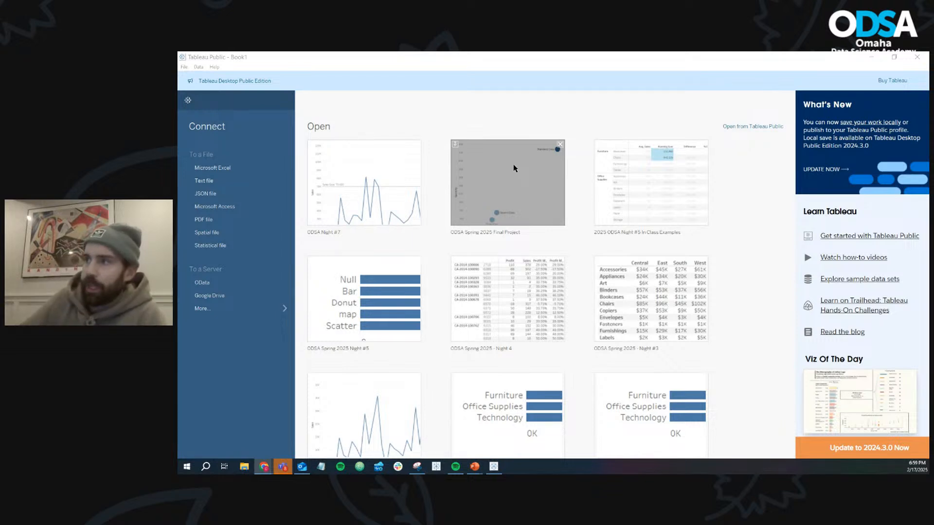
{"action": "left_click", "coordinate": [514, 169]}
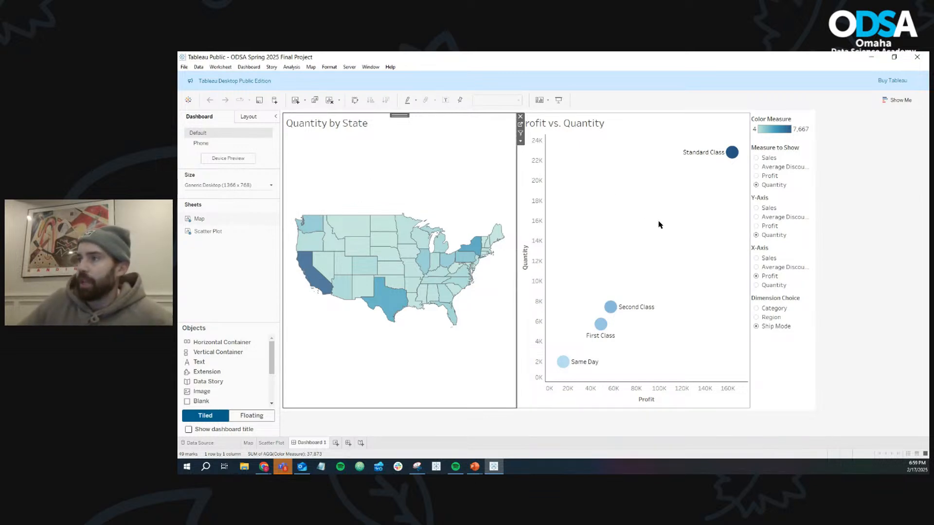
- Try Sales and Profit in turn as the map measure, and Sales and Average Discount as the scatter plot's Y-axis
{"action": "left_click", "coordinate": [757, 159]}
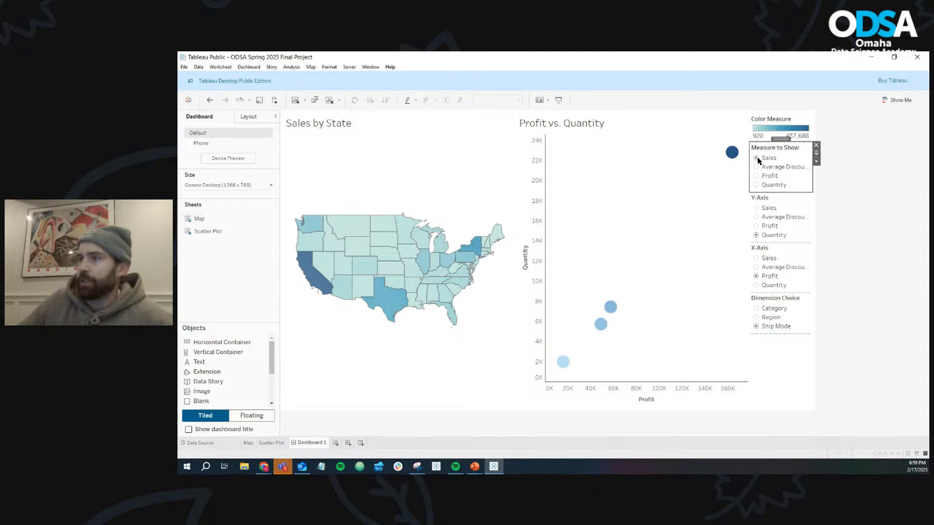
{"action": "left_click", "coordinate": [757, 177]}
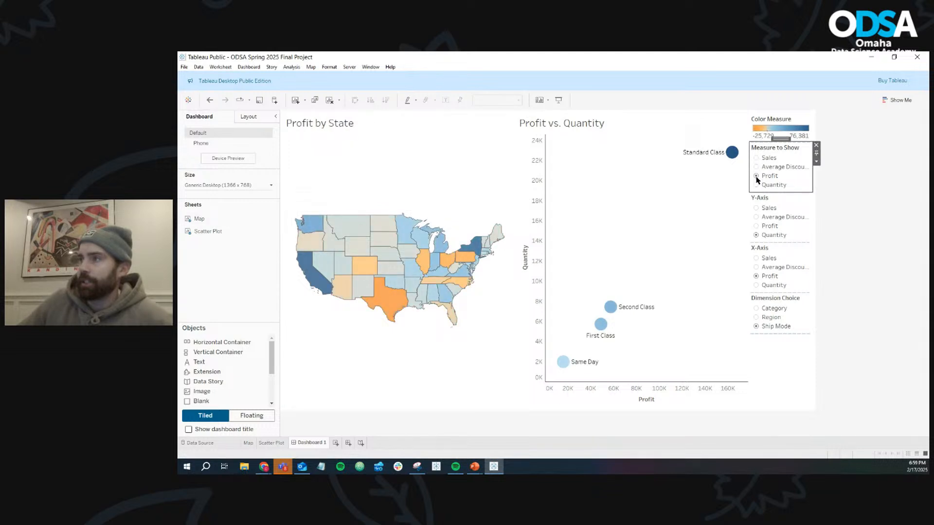
{"action": "left_click", "coordinate": [757, 210]}
{"action": "left_click", "coordinate": [756, 218]}
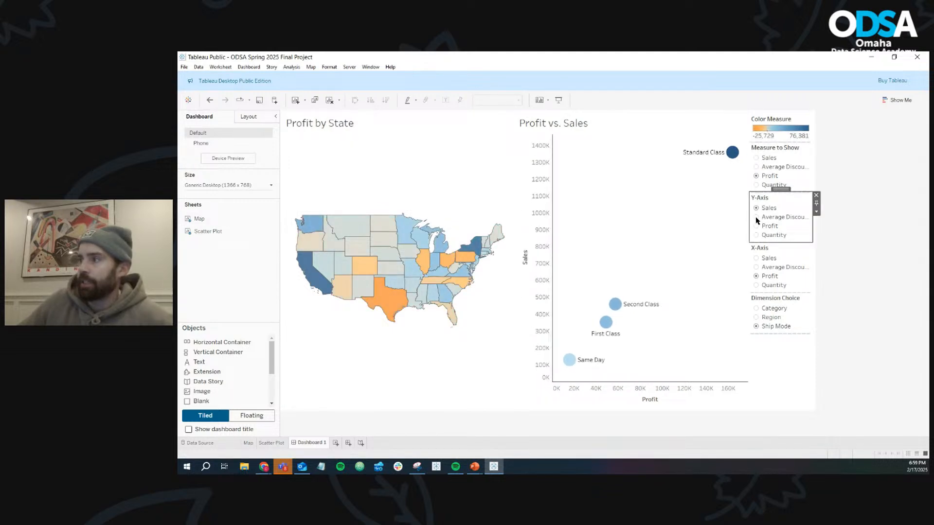
- Try Sales and Profit in turn as the scatter plot's X-axis, and Category and Region as its dimension
{"action": "left_click", "coordinate": [756, 258]}
{"action": "left_click", "coordinate": [757, 276]}
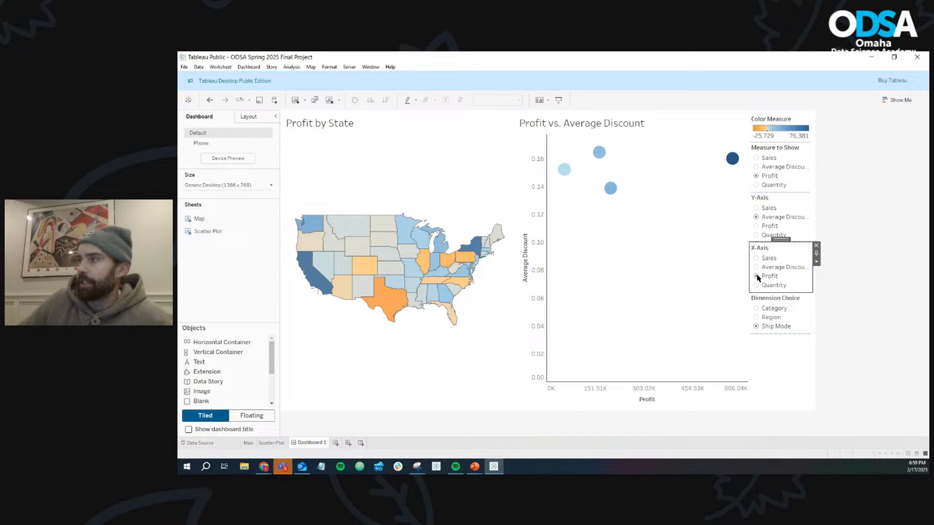
{"action": "left_click", "coordinate": [756, 309]}
{"action": "left_click", "coordinate": [756, 317]}
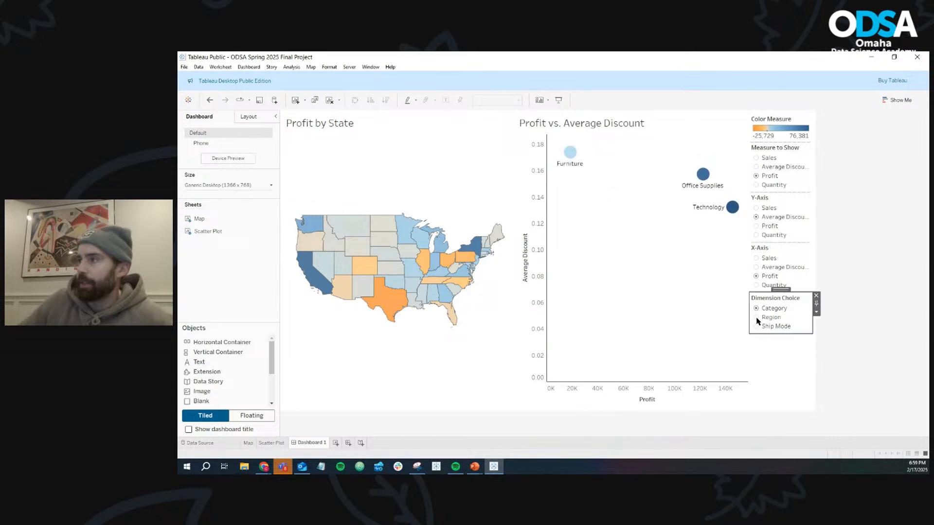
- Keep Category as the dimension, then switch to the browser's Superstore Self Service dashboard and check the map's measure options
{"action": "left_click", "coordinate": [757, 309]}
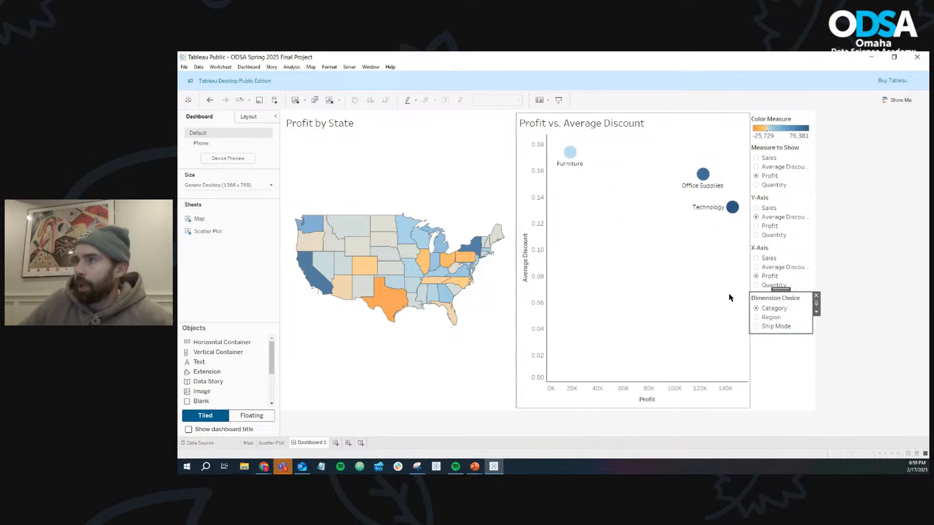
{"action": "key", "text": "alt+Tab"}
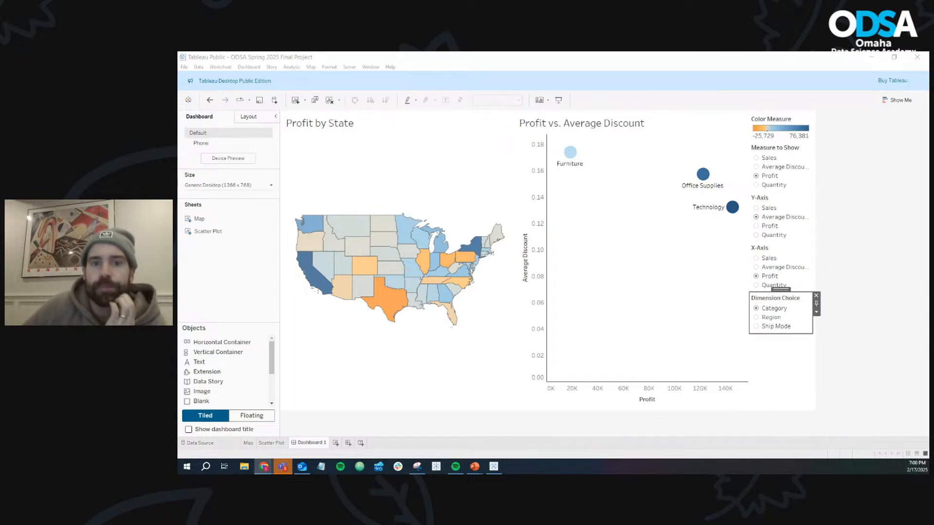
{"action": "left_click_drag", "start_coordinate": [179, 141], "coordinate": [382, 53]}
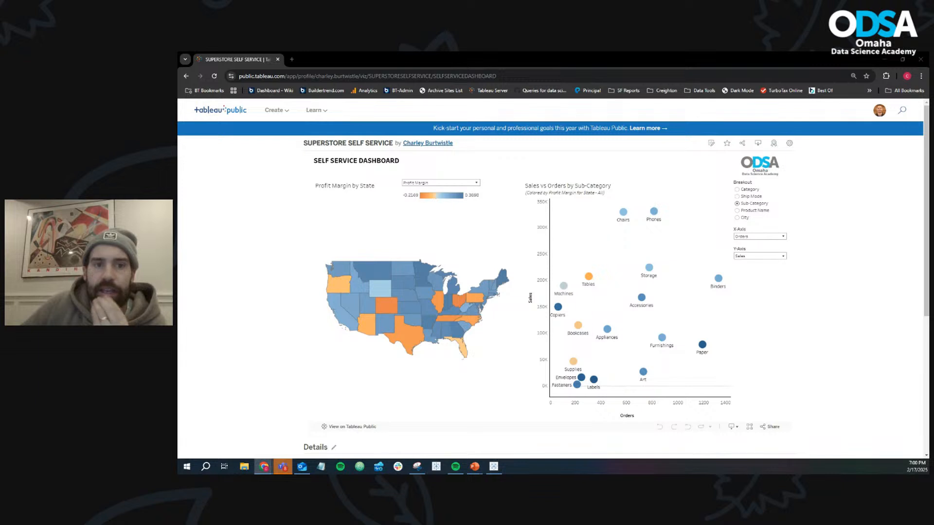
{"action": "left_click", "coordinate": [472, 185]}
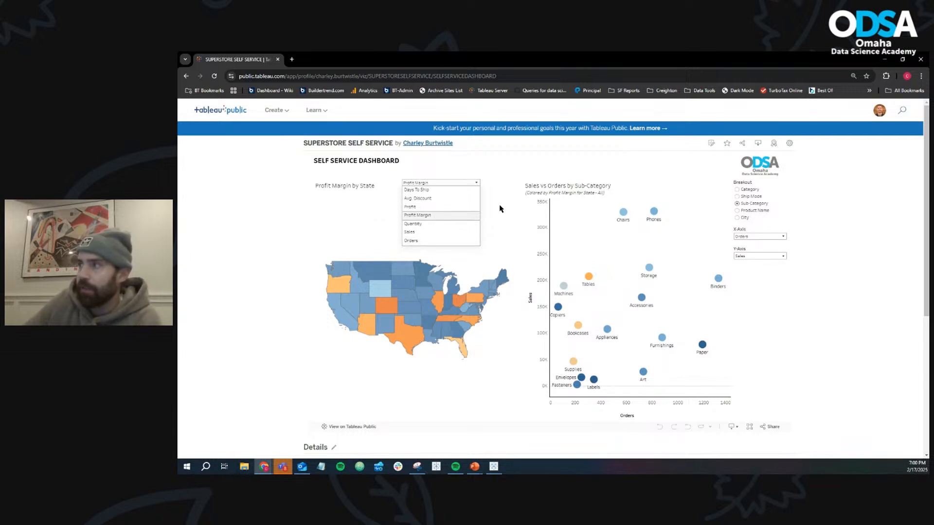
{"action": "left_click", "coordinate": [836, 211]}
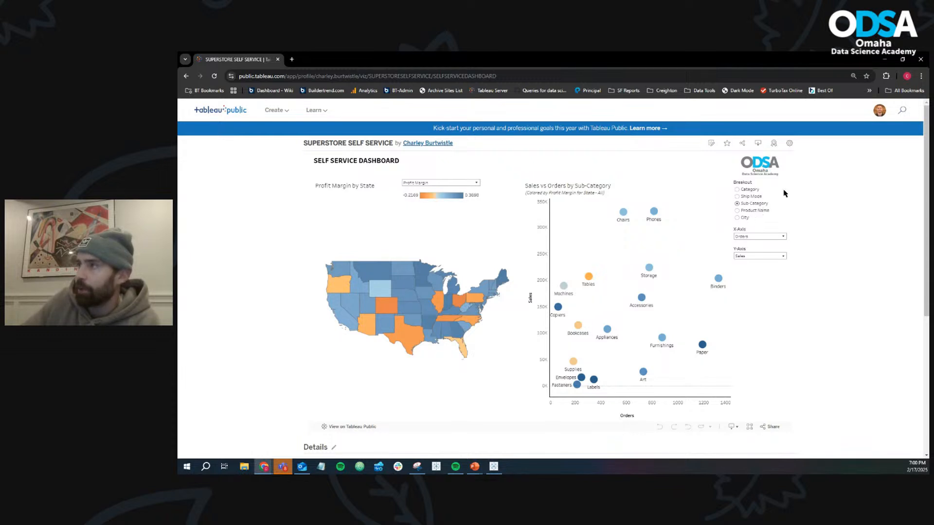
{"action": "left_click", "coordinate": [884, 60]}
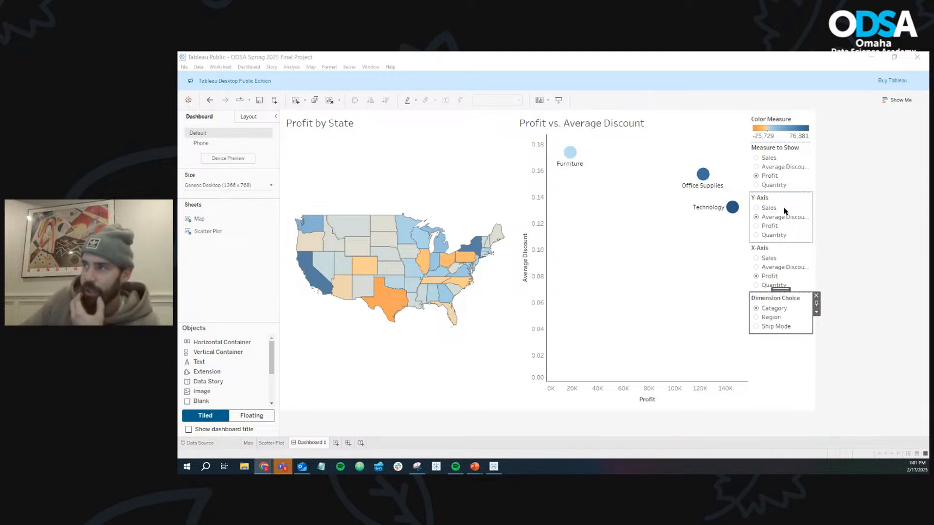
- Open the Scatter Plot sheet and check the breakout options on the browser's Superstore Self Service dashboard
{"action": "left_click", "coordinate": [271, 443]}
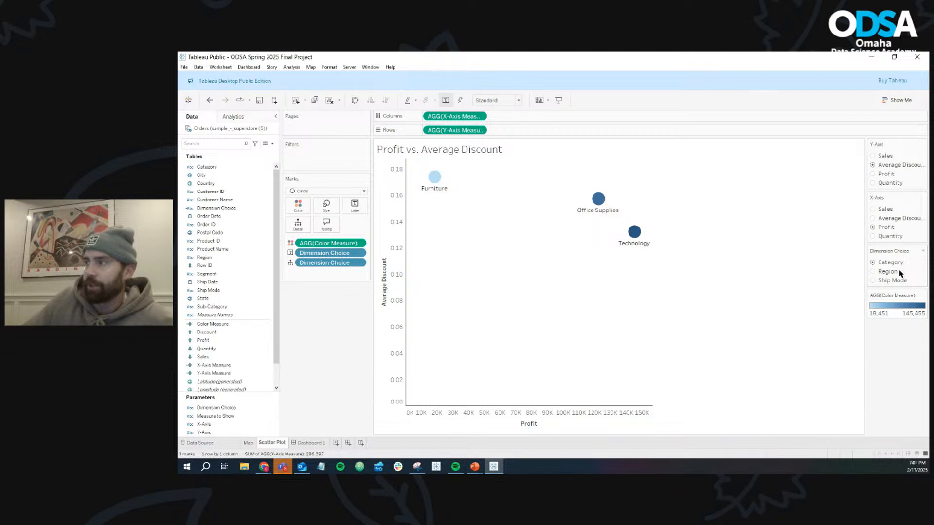
{"action": "left_click", "coordinate": [264, 467]}
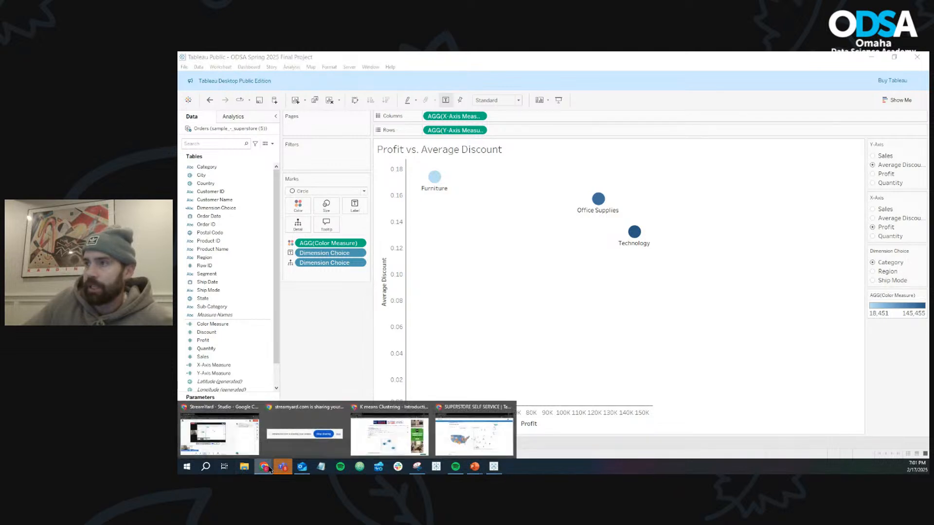
{"action": "left_click", "coordinate": [455, 427]}
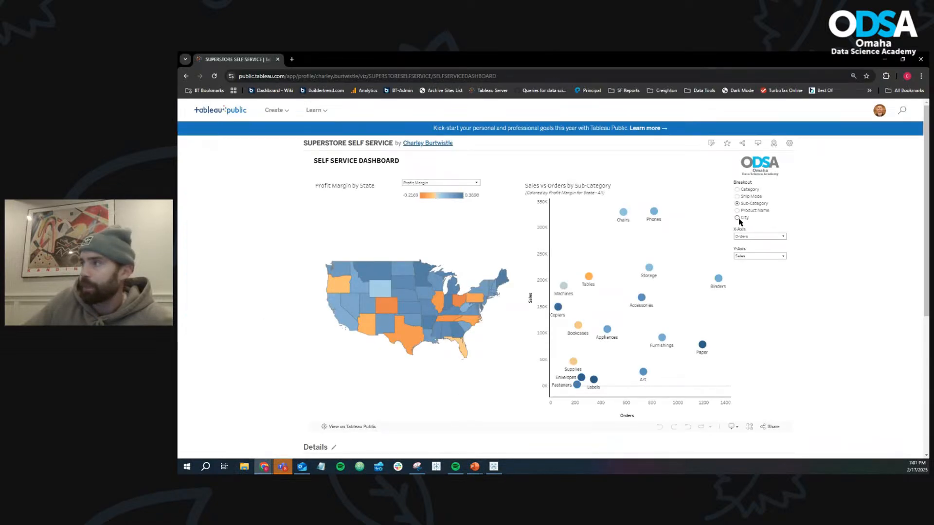
{"action": "left_click", "coordinate": [885, 59]}
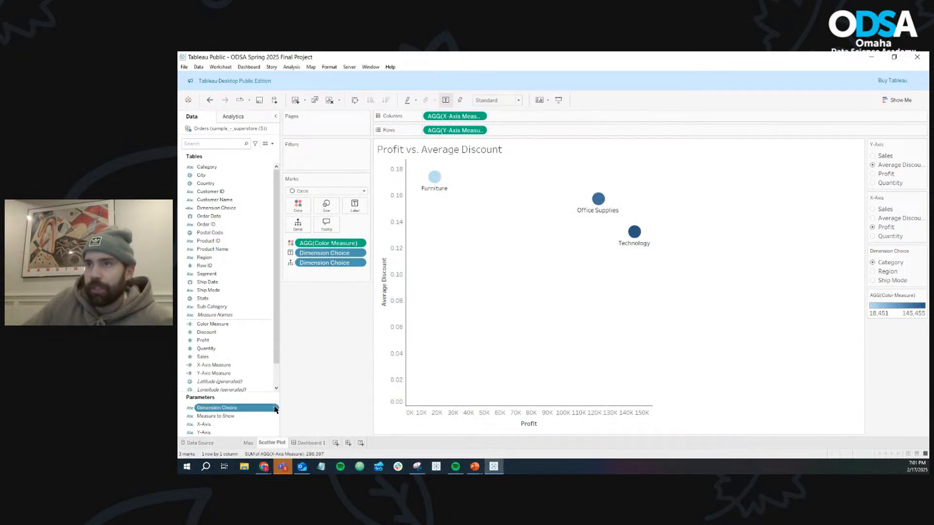
- Add City to the list of allowable values of the Dimension Choice parameter
{"action": "right_click", "coordinate": [270, 408]}
{"action": "left_click", "coordinate": [292, 281]}
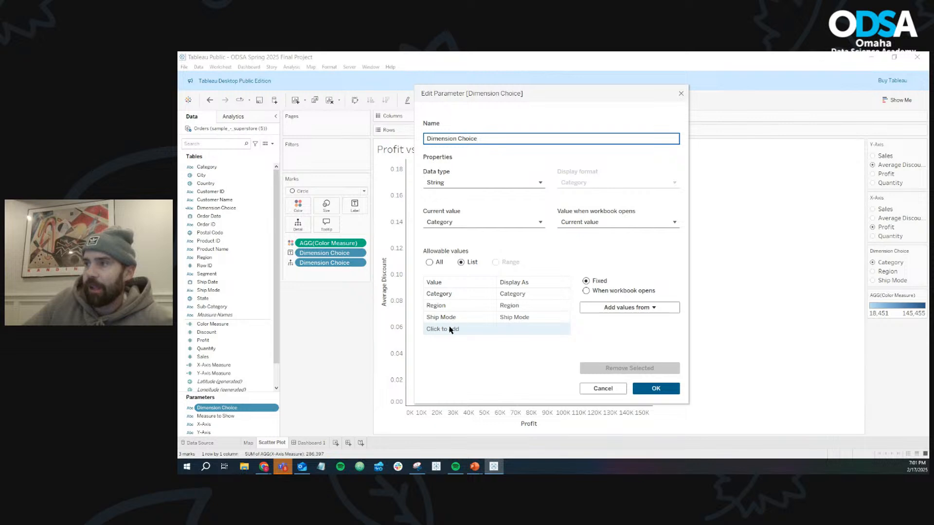
{"action": "left_click", "coordinate": [449, 329]}
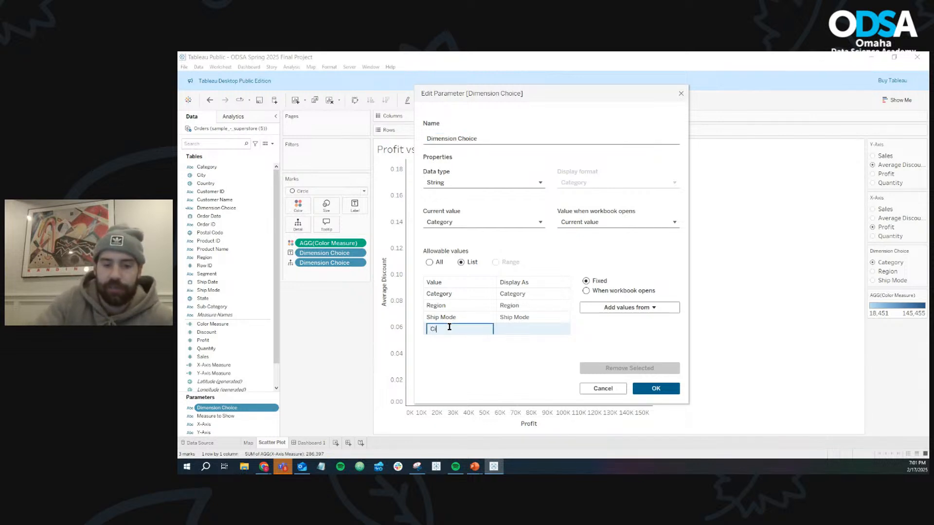
{"action": "type", "text": "City"}
{"action": "key", "text": "Return"}
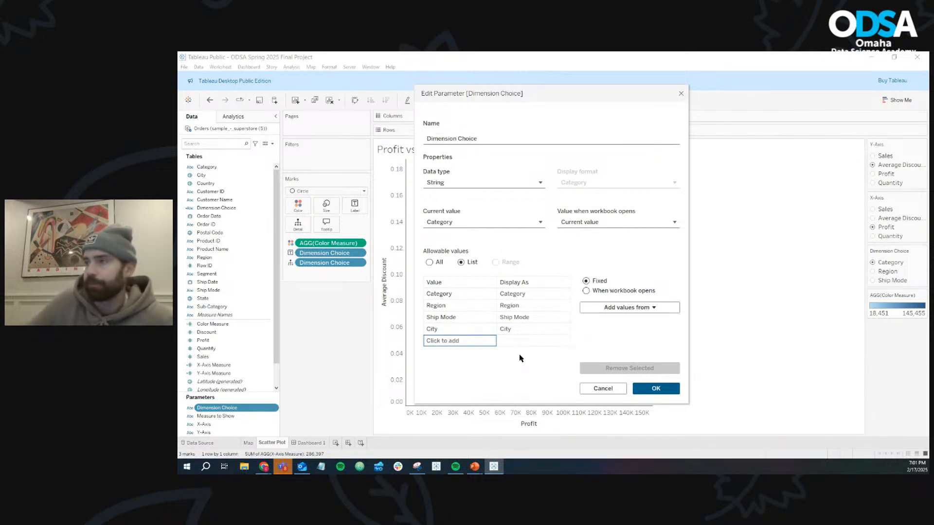
{"action": "left_click", "coordinate": [656, 389]}
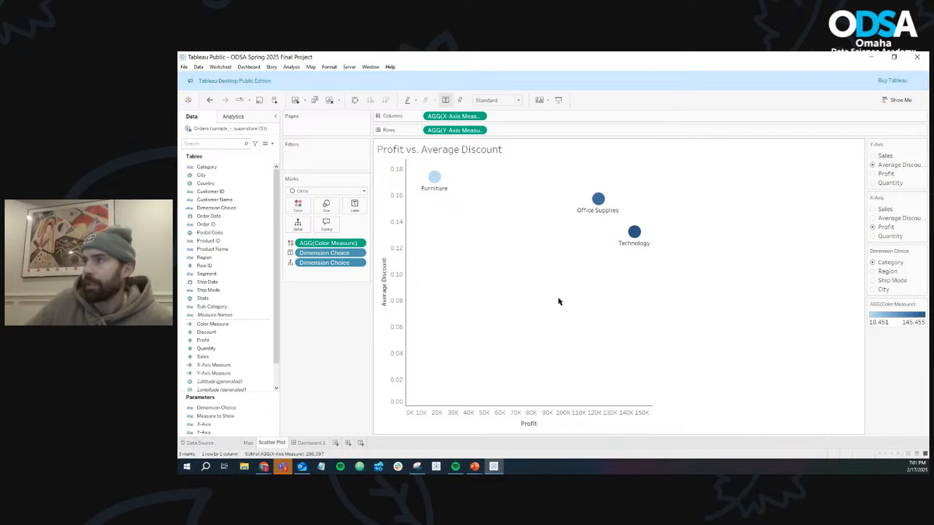
- Add the line ELSEIF [Parameters].[Dimension Choice] = 'City' THEN [City] before END in the Dimension Choice calculated field
{"action": "left_click", "coordinate": [249, 209]}
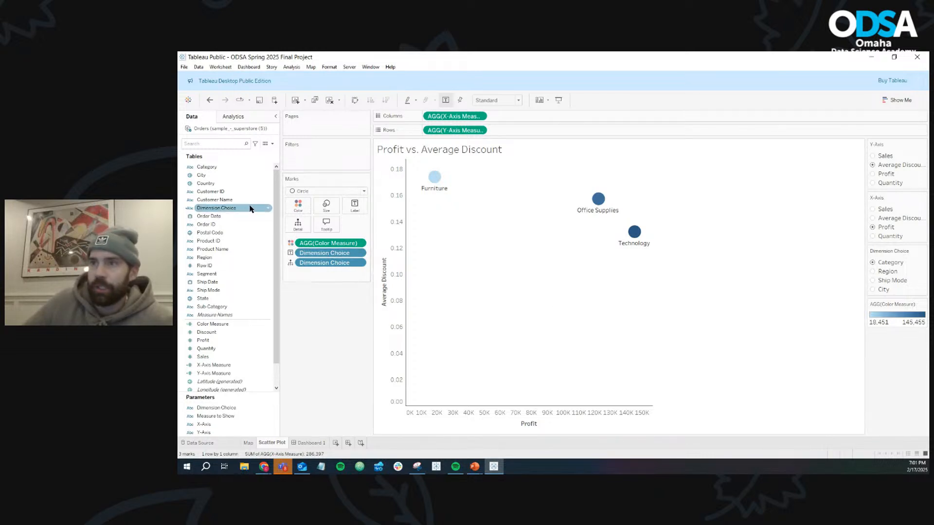
{"action": "left_click", "coordinate": [267, 209]}
{"action": "left_click", "coordinate": [292, 248]}
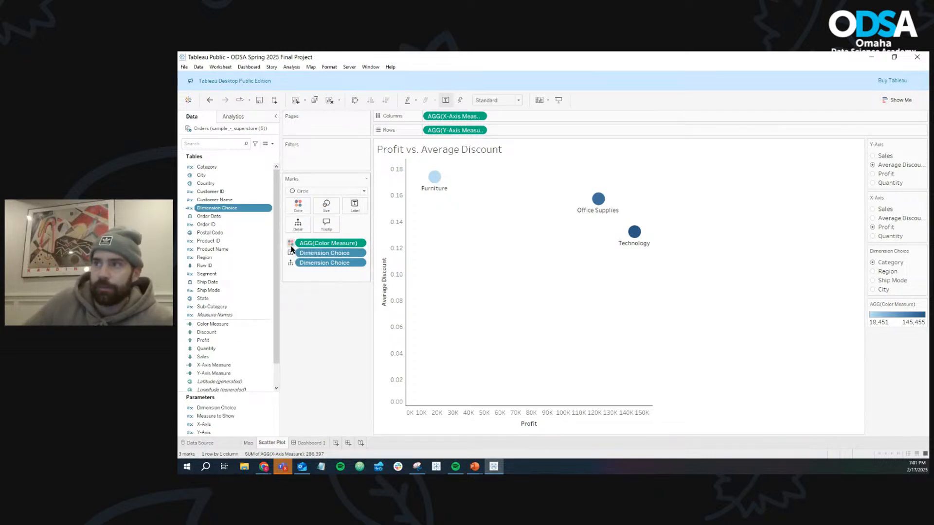
{"action": "scroll", "coordinate": [494, 308], "scroll_direction": "up", "scroll_amount": 4, "text": "ctrl"}
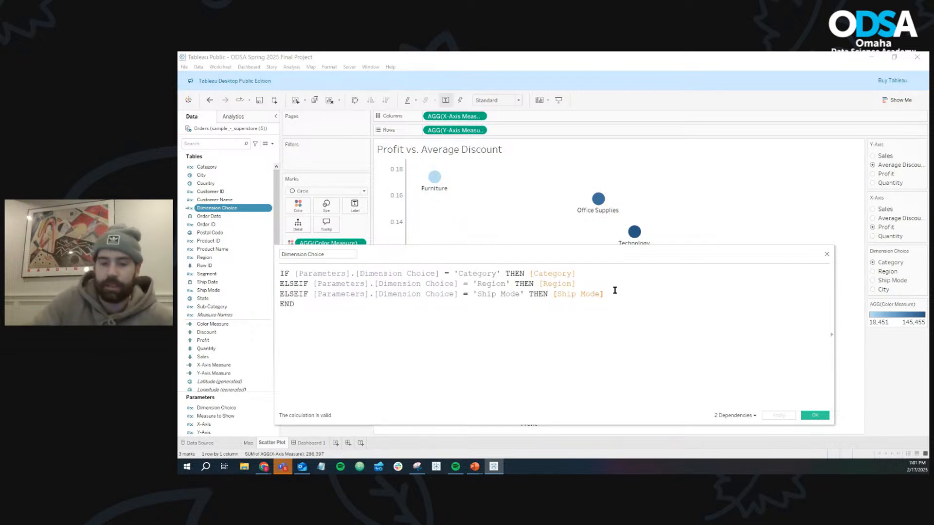
{"action": "key", "text": "Return"}
{"action": "type", "text": "els"}
{"action": "key", "text": "Down"}
{"action": "key", "text": "Return"}
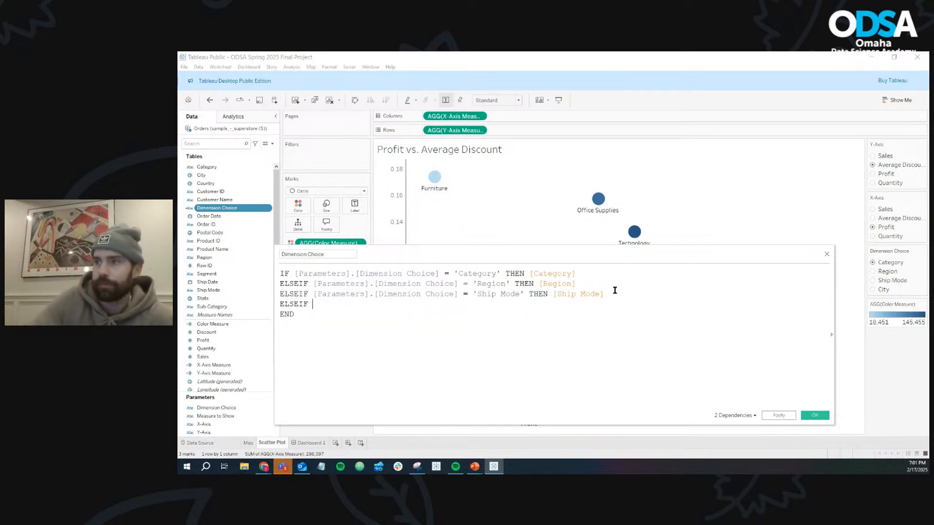
{"action": "type", "text": "[dim"}
{"action": "key", "text": "Return"}
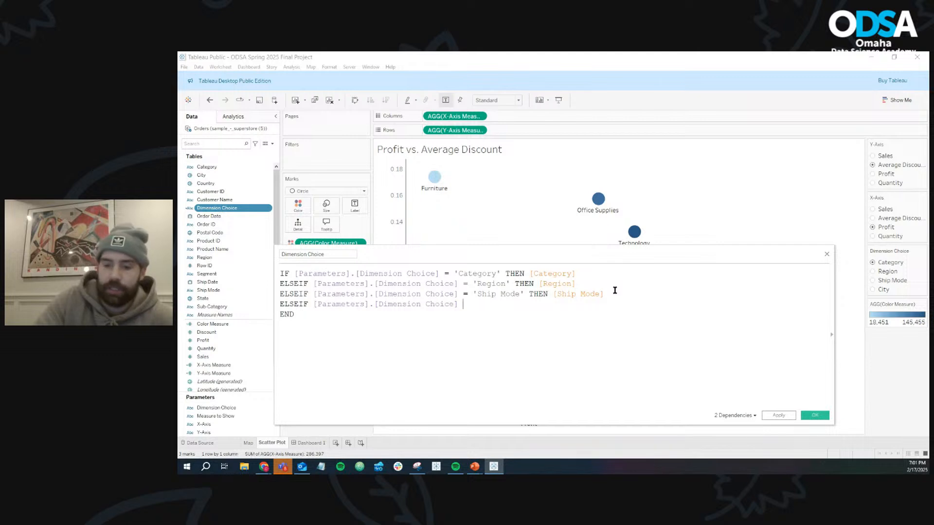
{"action": "type", "text": "= 'City"}
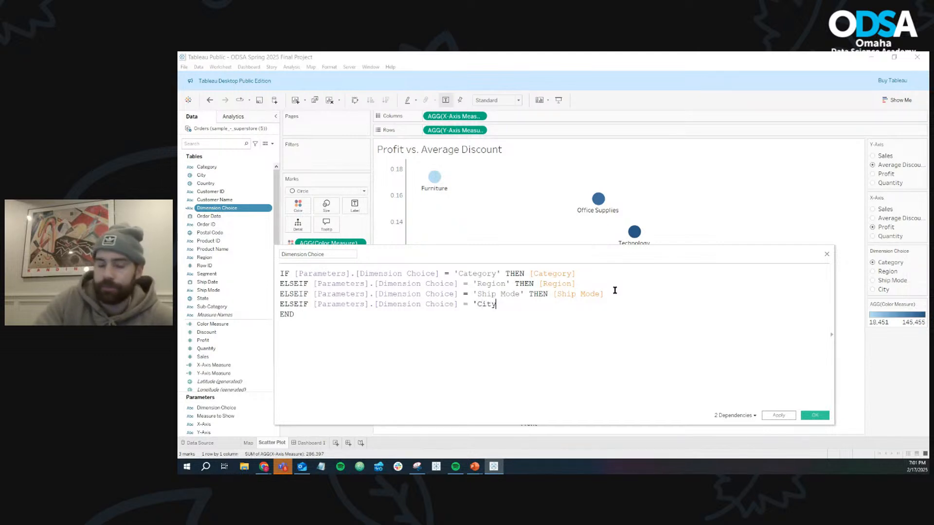
{"action": "type", "text": "THEN [city"}
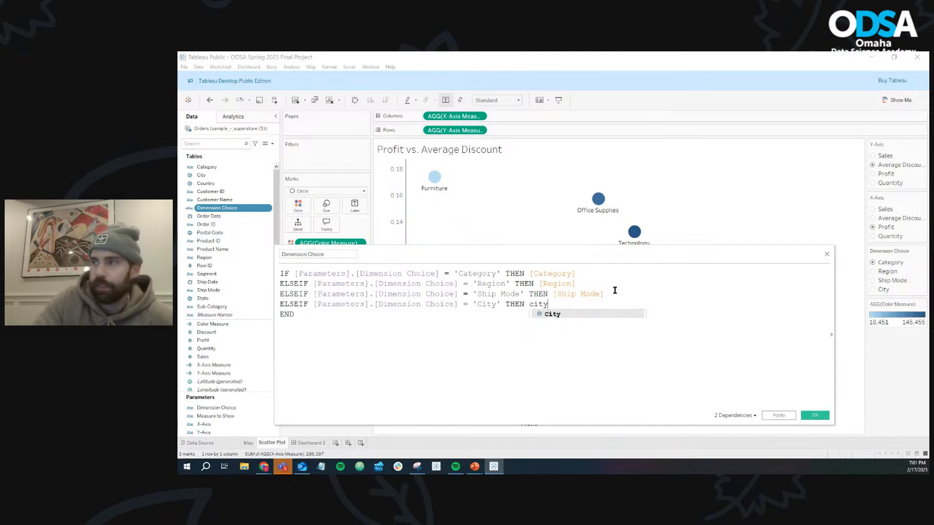
{"action": "key", "text": "Return"}
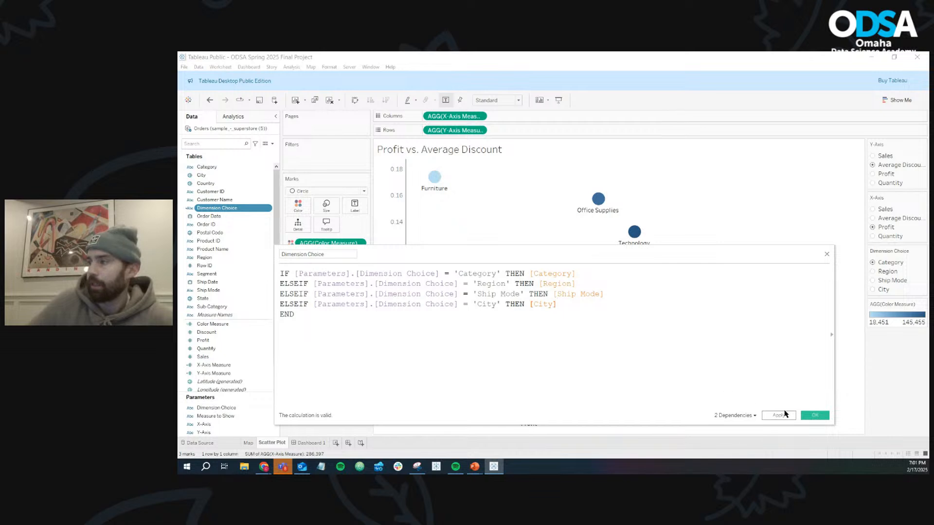
{"action": "left_click", "coordinate": [808, 417]}
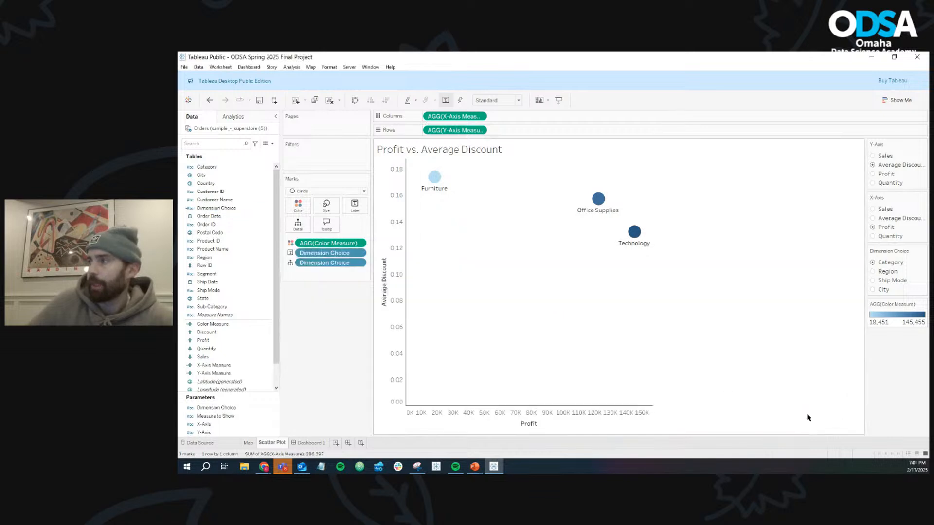
- Try City as the scatter plot's dimension, restore Category and return to Dashboard 1
{"action": "left_click", "coordinate": [874, 290]}
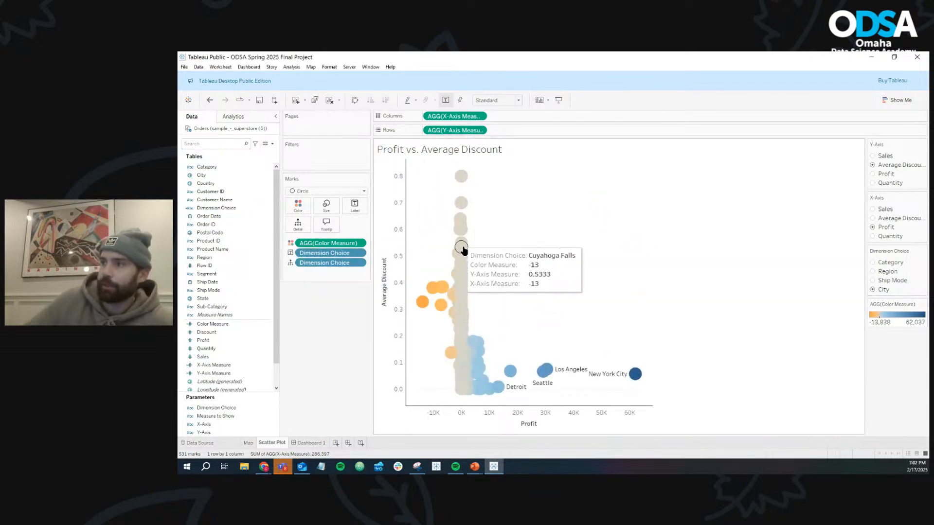
{"action": "left_click", "coordinate": [873, 263]}
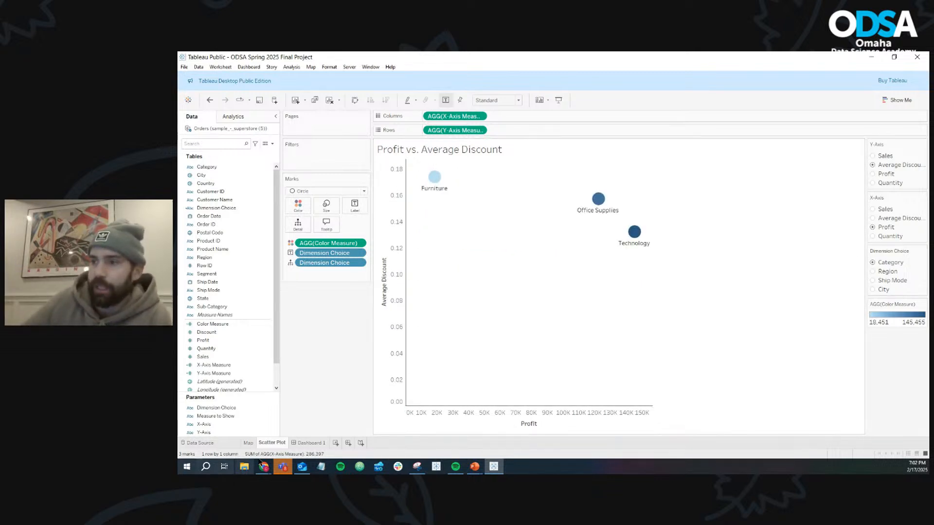
{"action": "left_click", "coordinate": [315, 443]}
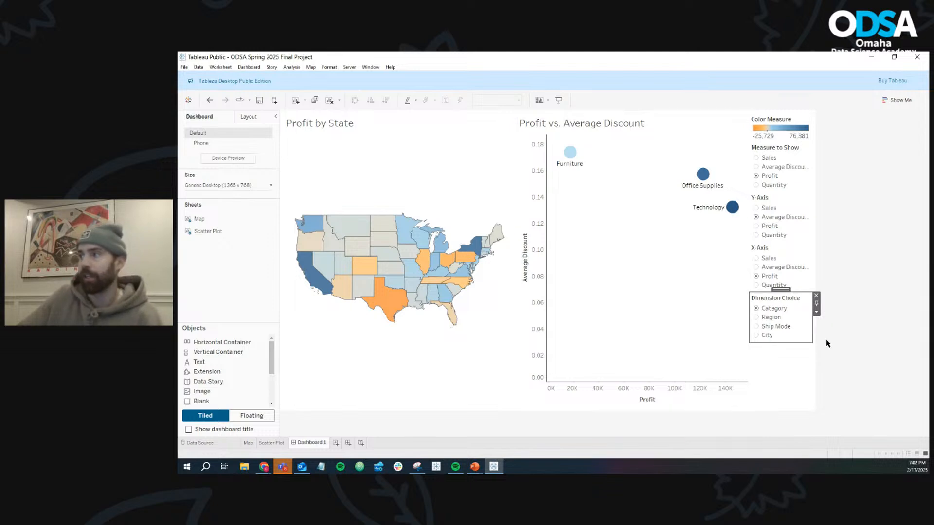
- Switch to the browser's Superstore Self Service dashboard and filter its scatter plot from the map by Nebraska, Texas, Alabama and Nebraska again
{"action": "left_click", "coordinate": [264, 467]}
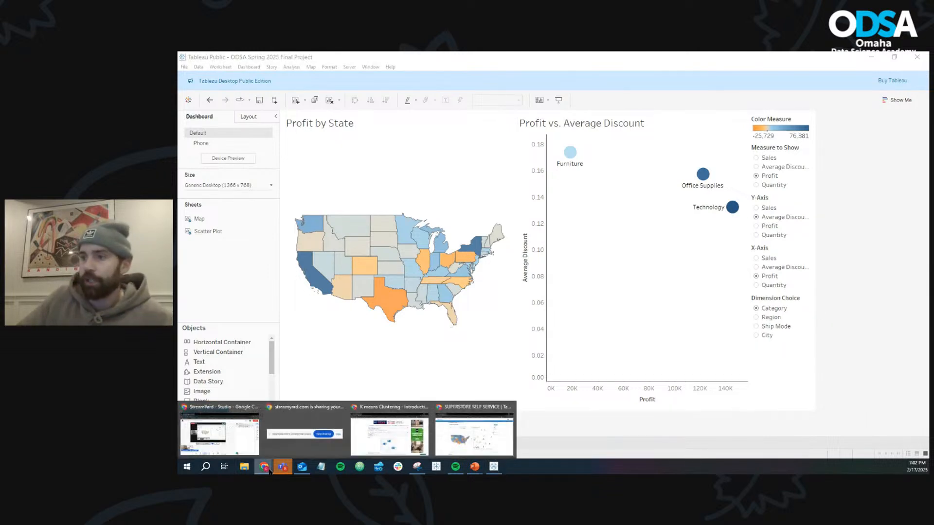
{"action": "left_click", "coordinate": [457, 441]}
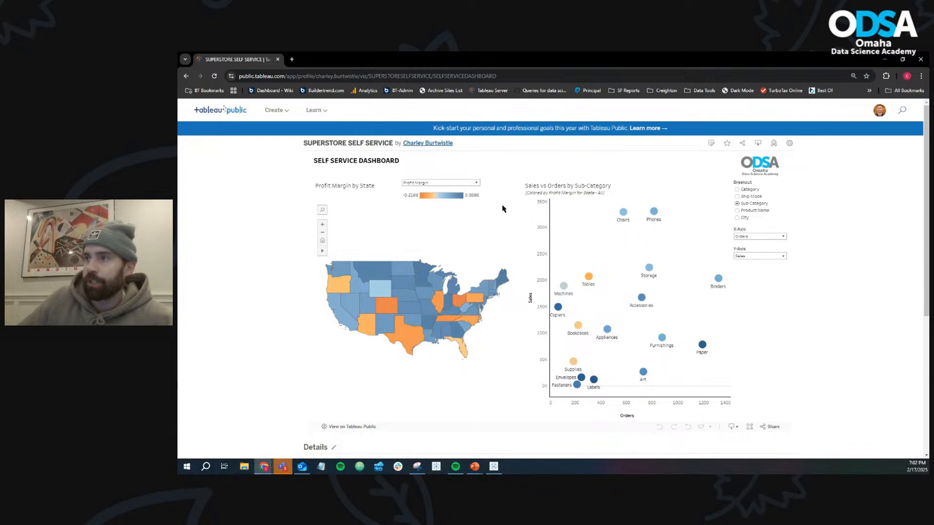
{"action": "left_click", "coordinate": [410, 299]}
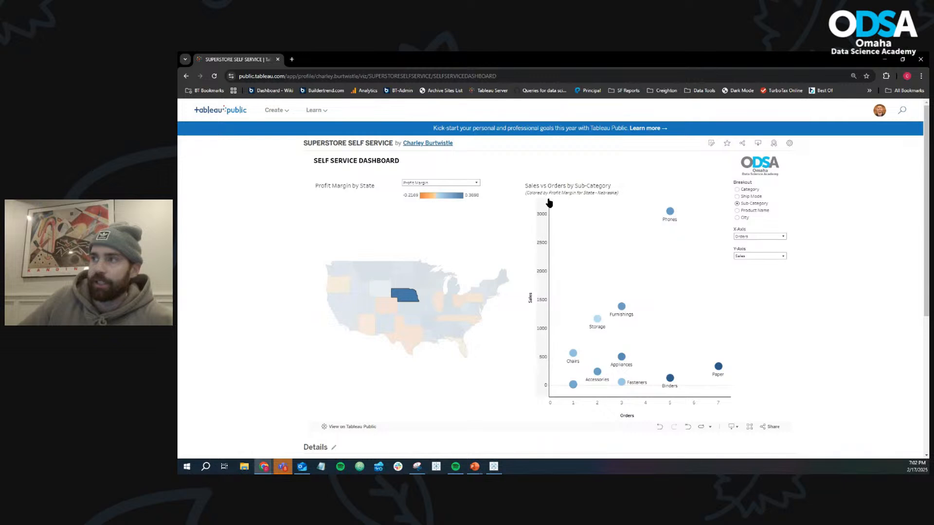
{"action": "left_click", "coordinate": [412, 295]}
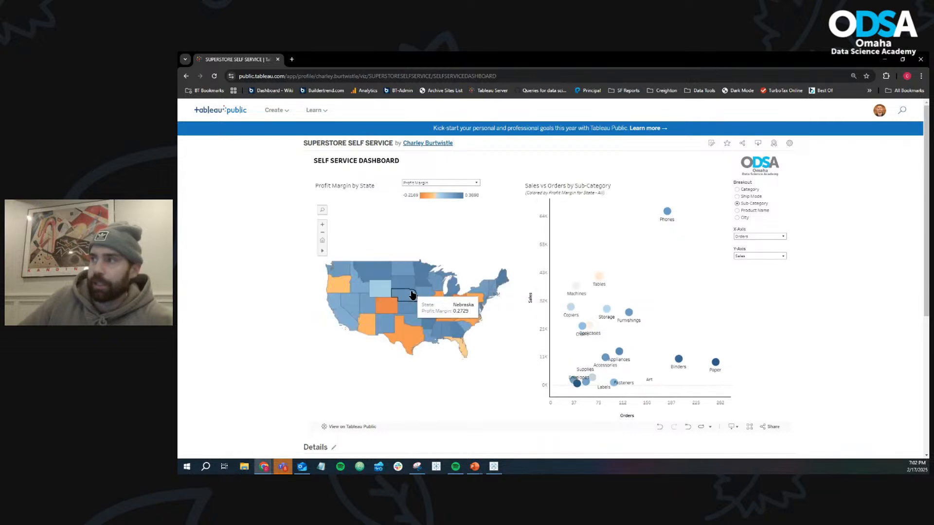
{"action": "left_click", "coordinate": [410, 339]}
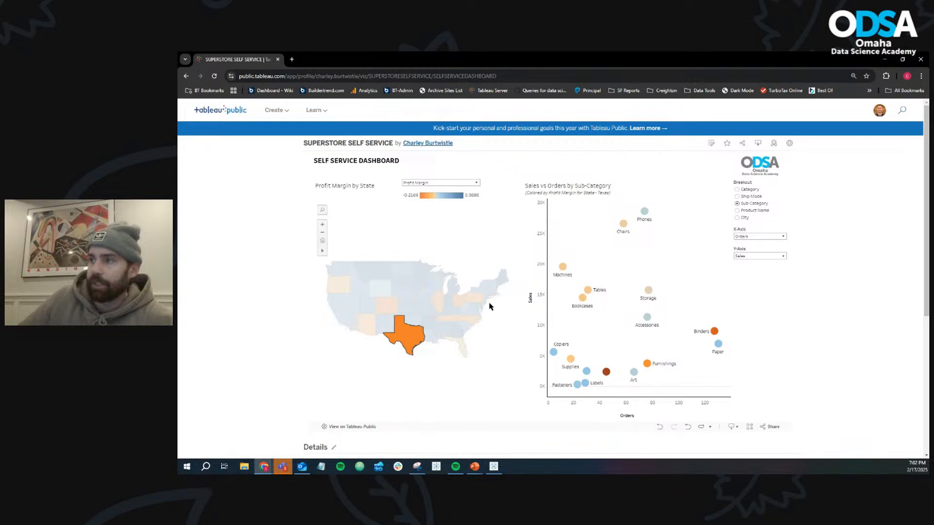
{"action": "left_click", "coordinate": [445, 330]}
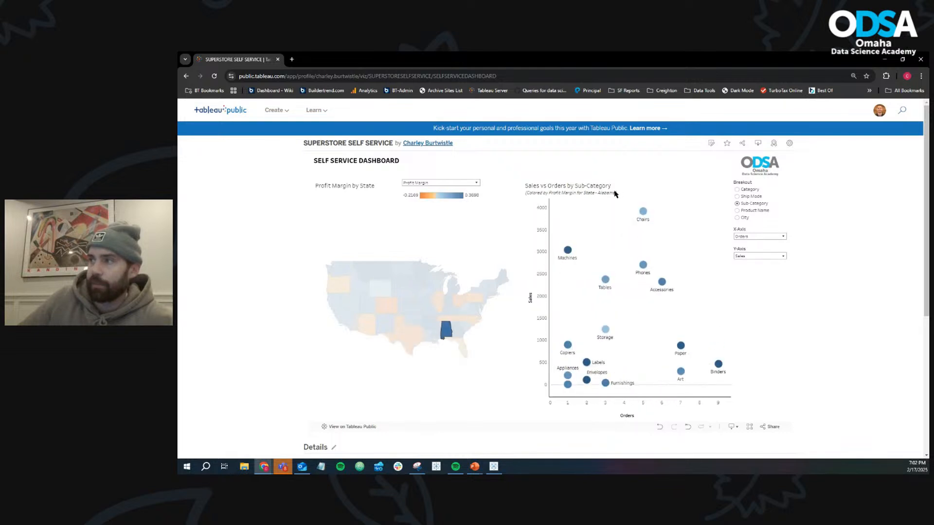
{"action": "left_click", "coordinate": [403, 297]}
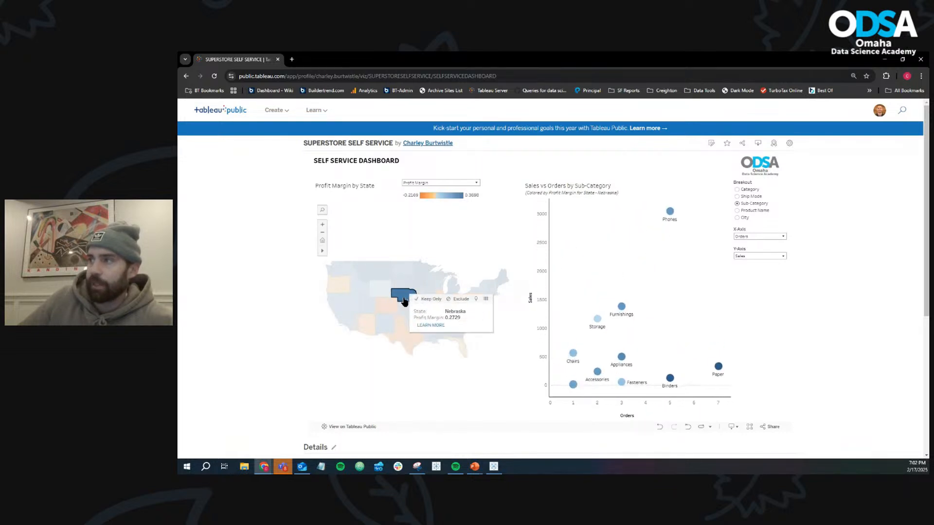
{"action": "left_click", "coordinate": [405, 298]}
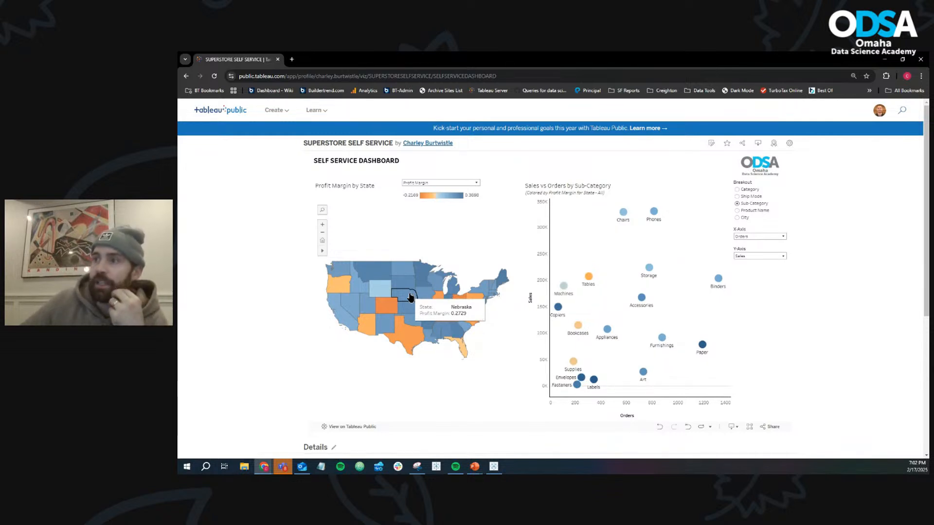
{"action": "left_click", "coordinate": [410, 298]}
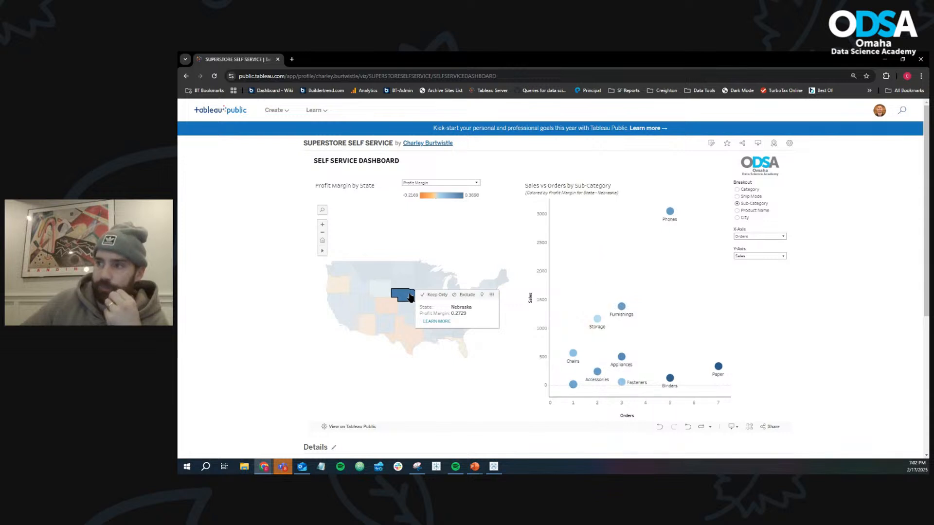
- Open Nebraska's Learn More link from the reference map, close the Wikipedia page and clear the state selection
{"action": "left_click", "coordinate": [435, 323]}
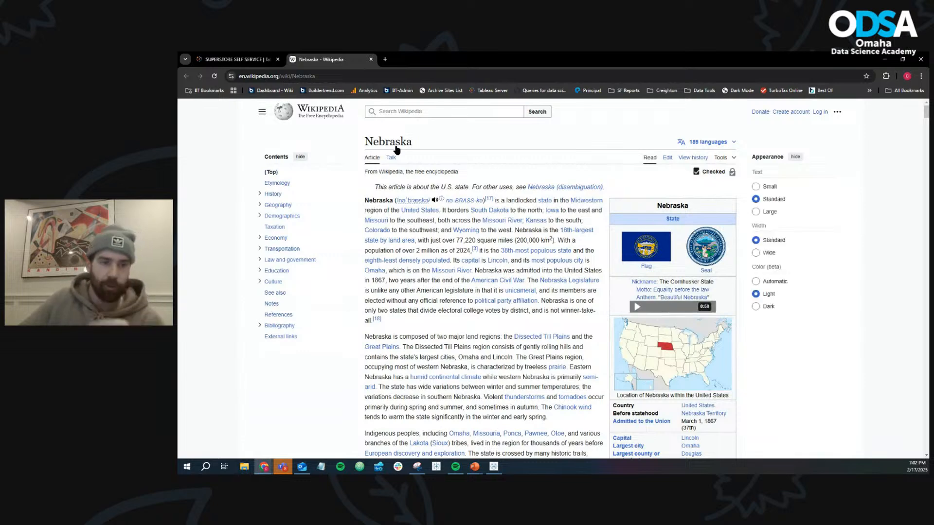
{"action": "left_click", "coordinate": [371, 59]}
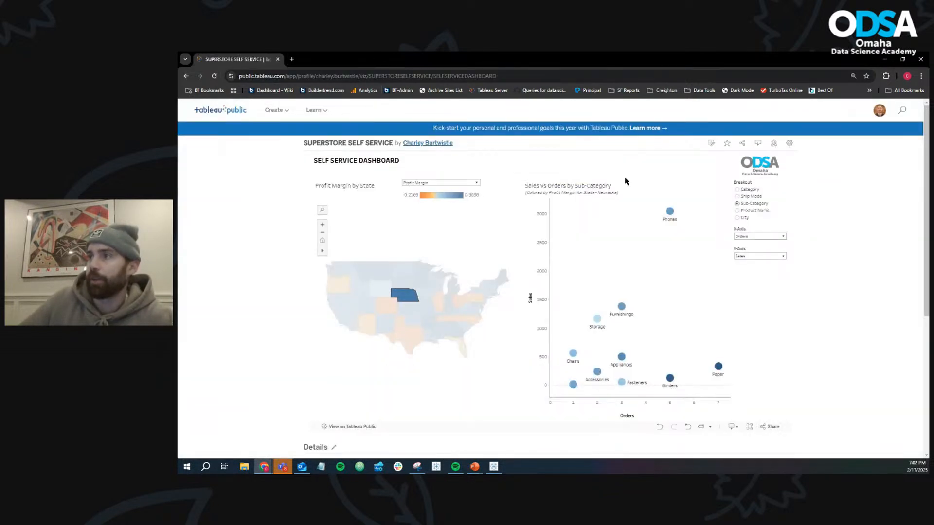
{"action": "mouse_move", "coordinate": [389, 295]}
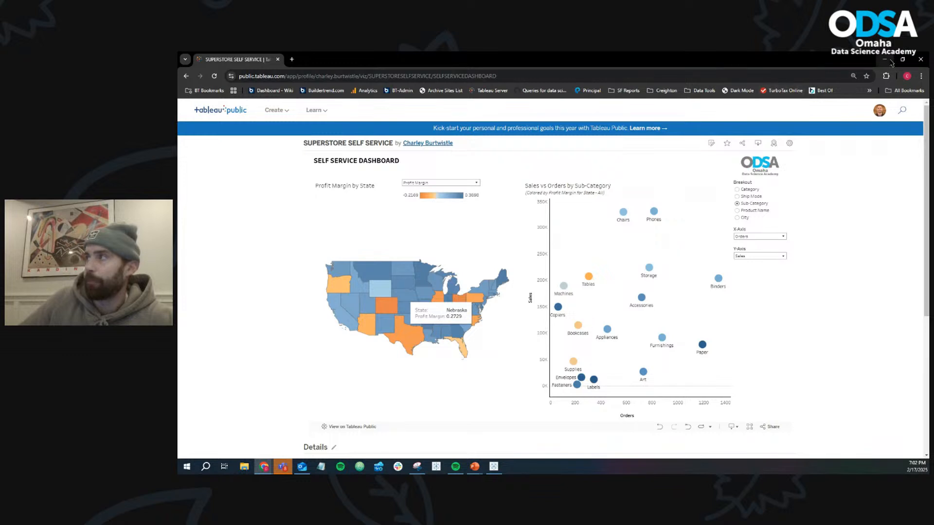
- Switch back to the Tableau Public workbook and test selecting and deselecting Nebraska on the Profit by State map
{"action": "left_click", "coordinate": [887, 59]}
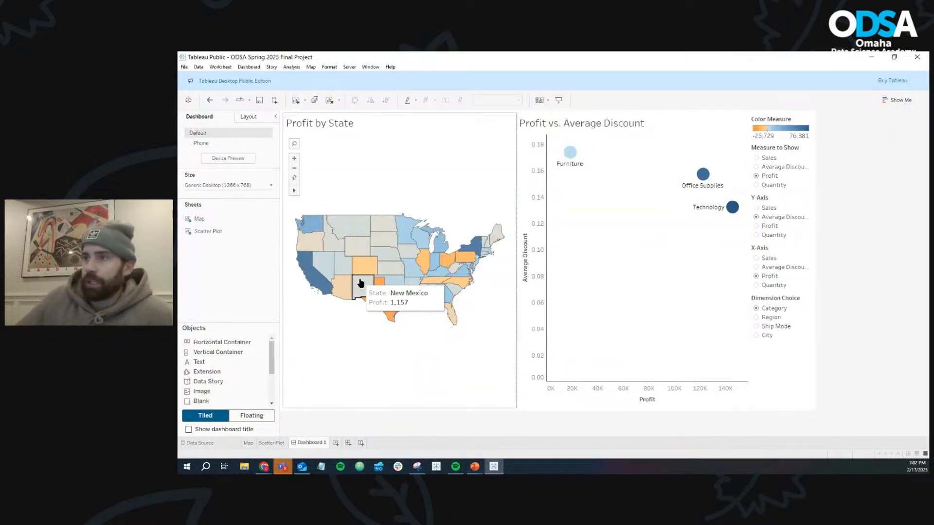
{"action": "left_click", "coordinate": [390, 257]}
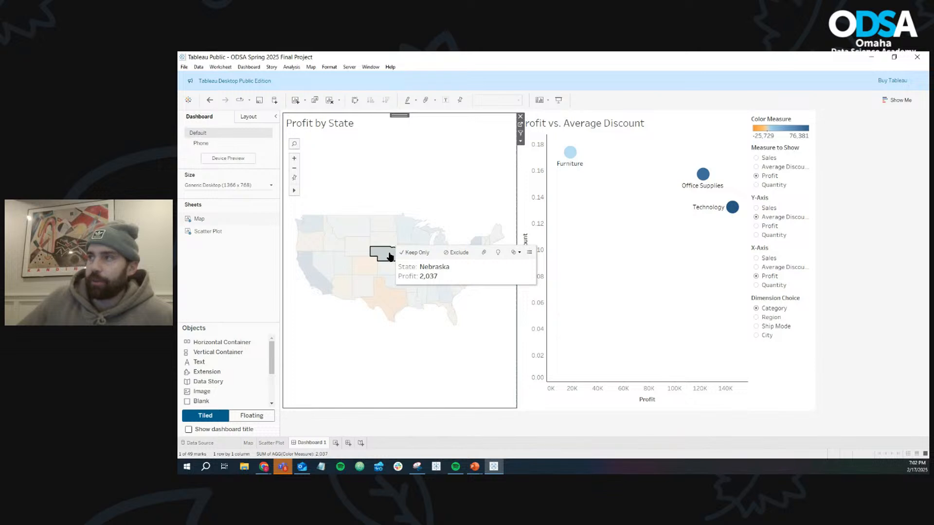
{"action": "left_click", "coordinate": [392, 257]}
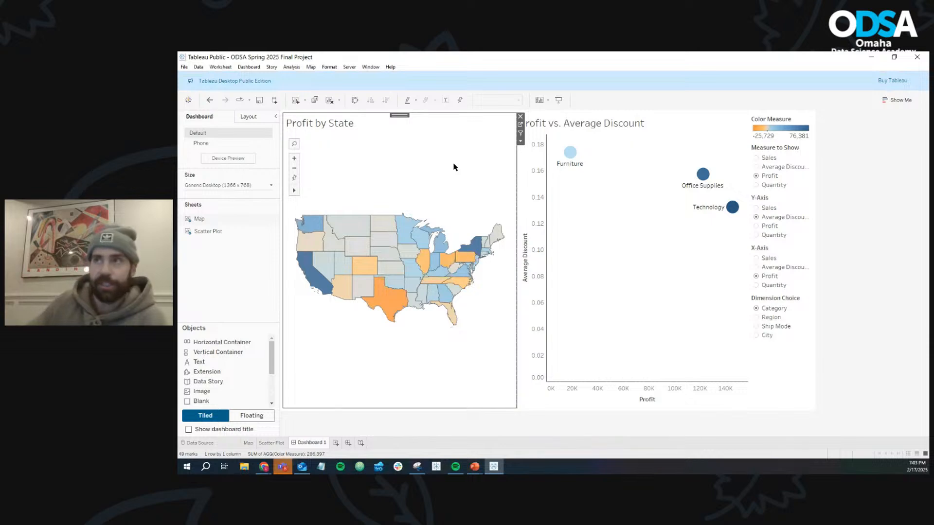
- Add a dashboard filter action named State Filter
{"action": "left_click", "coordinate": [249, 67]}
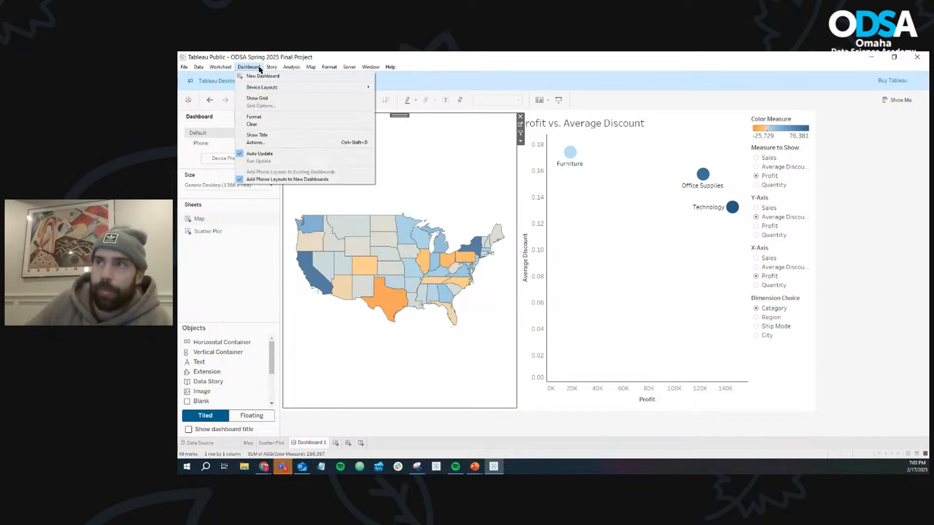
{"action": "left_click", "coordinate": [271, 143]}
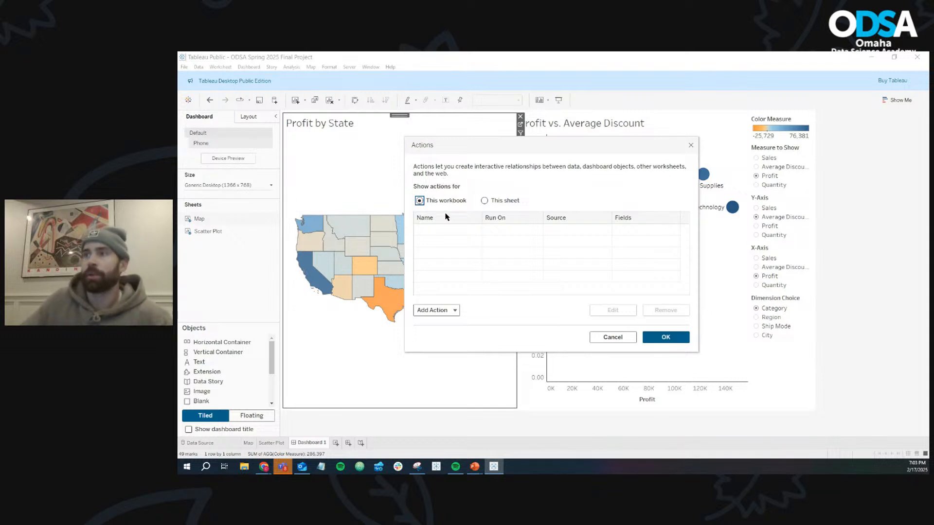
{"action": "left_click", "coordinate": [439, 313]}
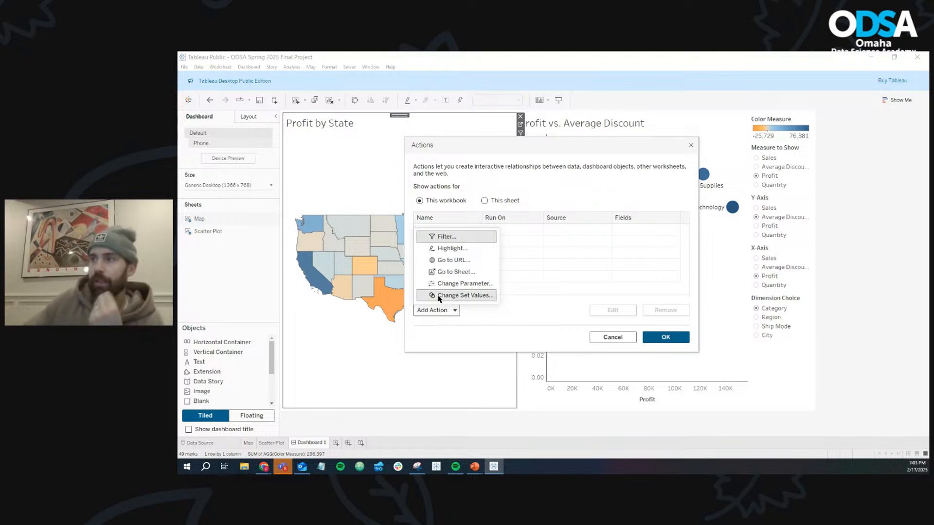
{"action": "left_click", "coordinate": [446, 237]}
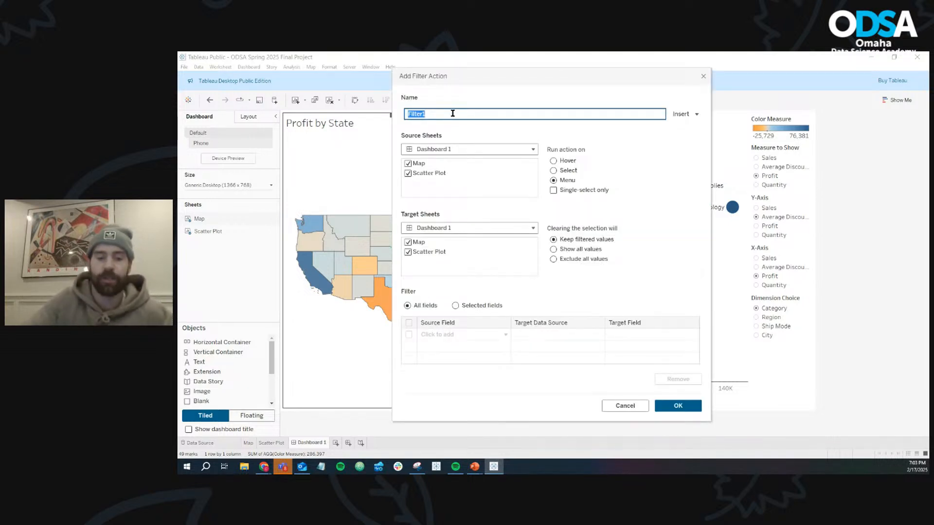
{"action": "type", "text": "State"}
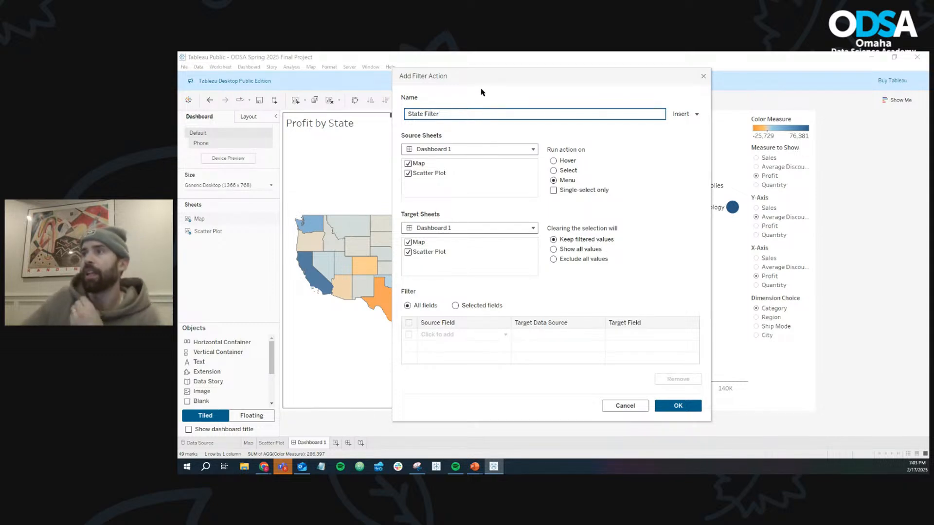
- Set State Filter's source to Map only and target to Scatter Plot only, running on Select and showing all values when cleared
{"action": "left_click_drag", "start_coordinate": [478, 71], "coordinate": [543, 126]}
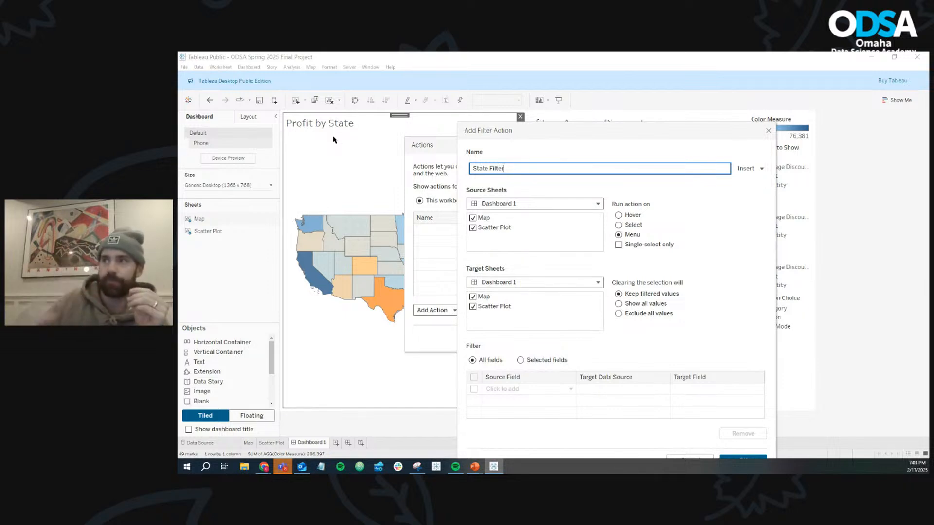
{"action": "left_click", "coordinate": [473, 227]}
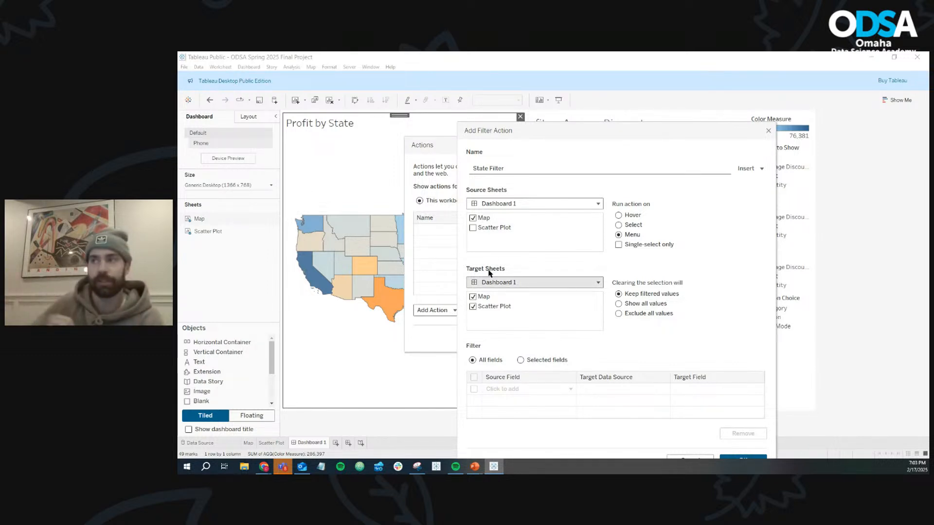
{"action": "left_click", "coordinate": [472, 298]}
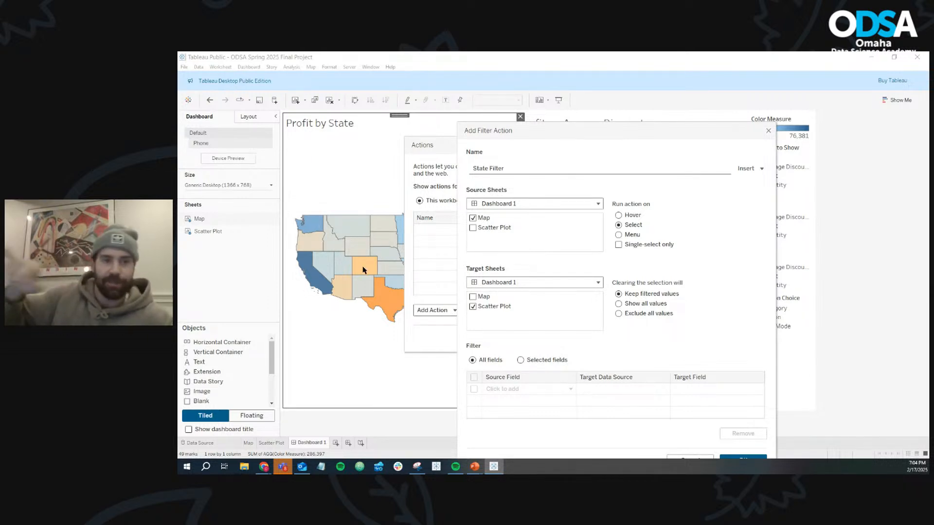
{"action": "left_click", "coordinate": [619, 236]}
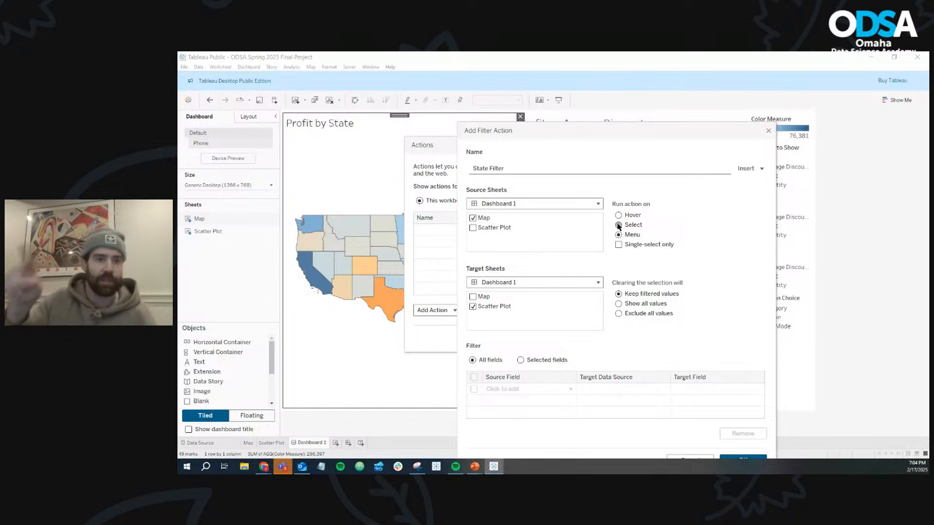
{"action": "left_click", "coordinate": [619, 225]}
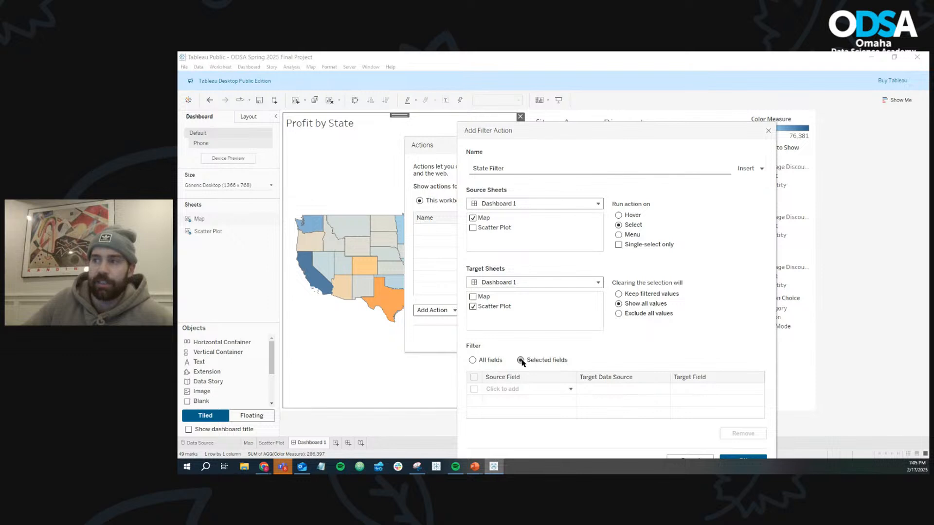
- Limit the filter action to selected fields, mapping source State to target State in Orders, and save the action
{"action": "left_click", "coordinate": [511, 393]}
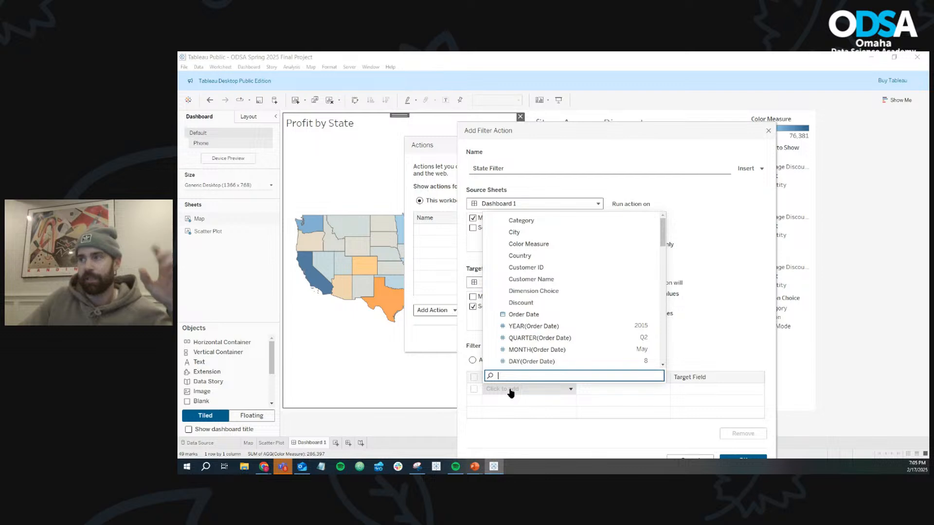
{"action": "type", "text": "st"}
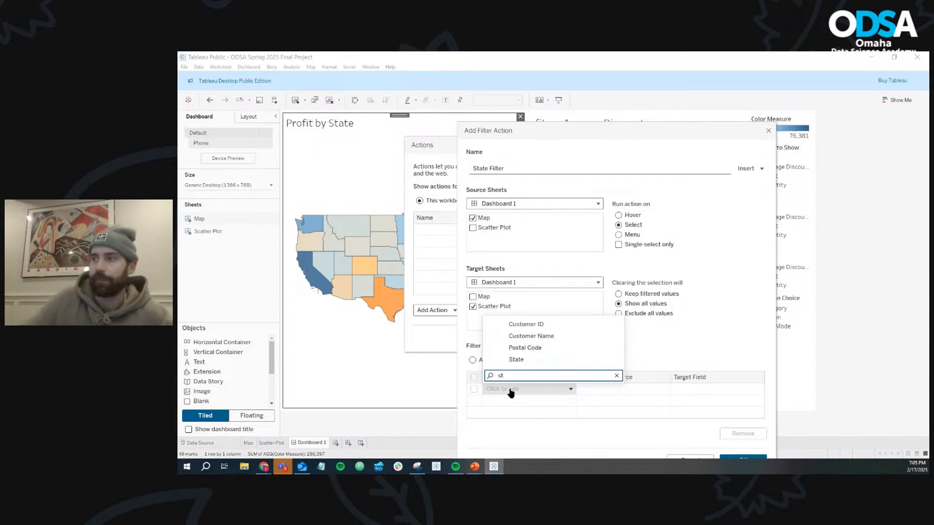
{"action": "left_click", "coordinate": [527, 360]}
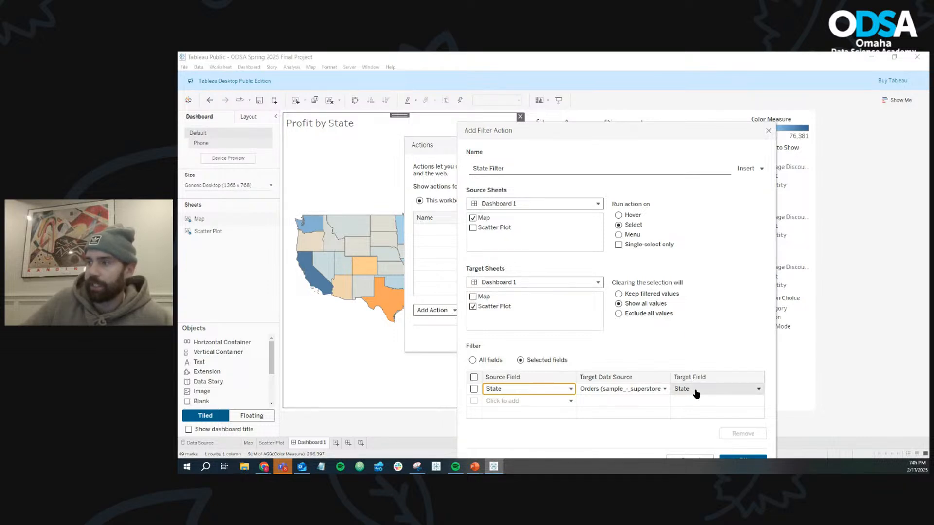
{"action": "left_click", "coordinate": [473, 389]}
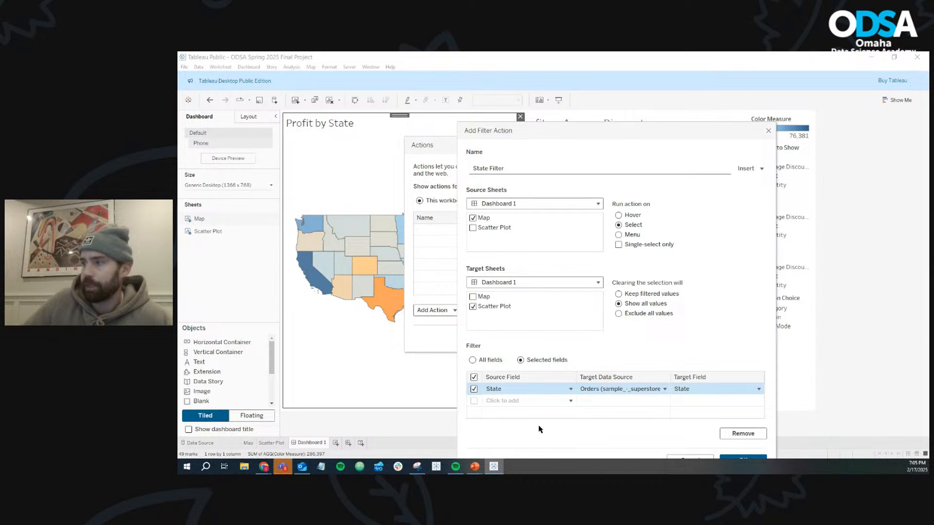
{"action": "left_click", "coordinate": [474, 390]}
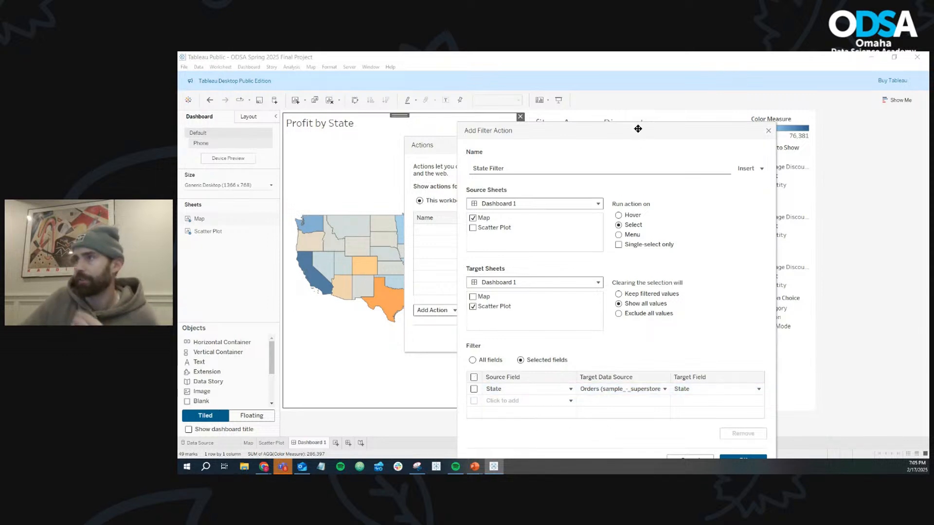
{"action": "left_click_drag", "start_coordinate": [637, 128], "coordinate": [635, 75]}
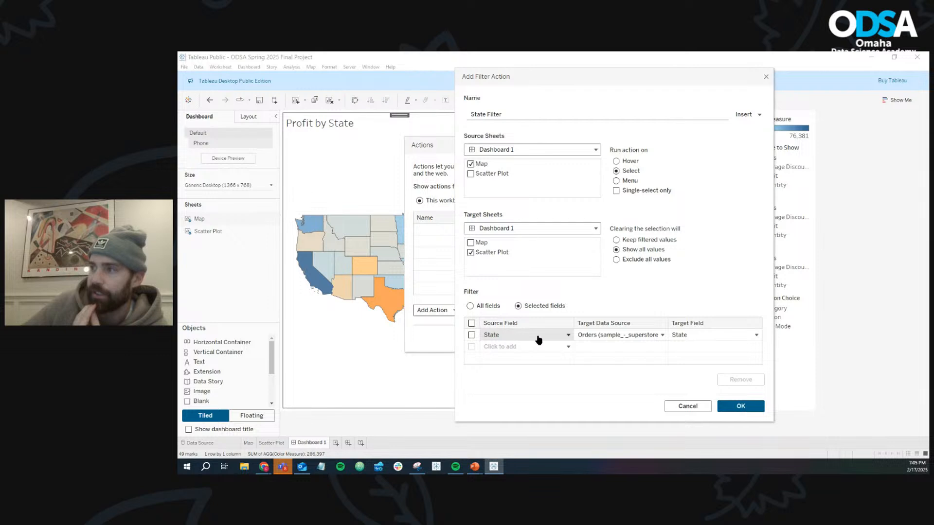
{"action": "left_click", "coordinate": [730, 407]}
{"action": "left_click", "coordinate": [677, 340]}
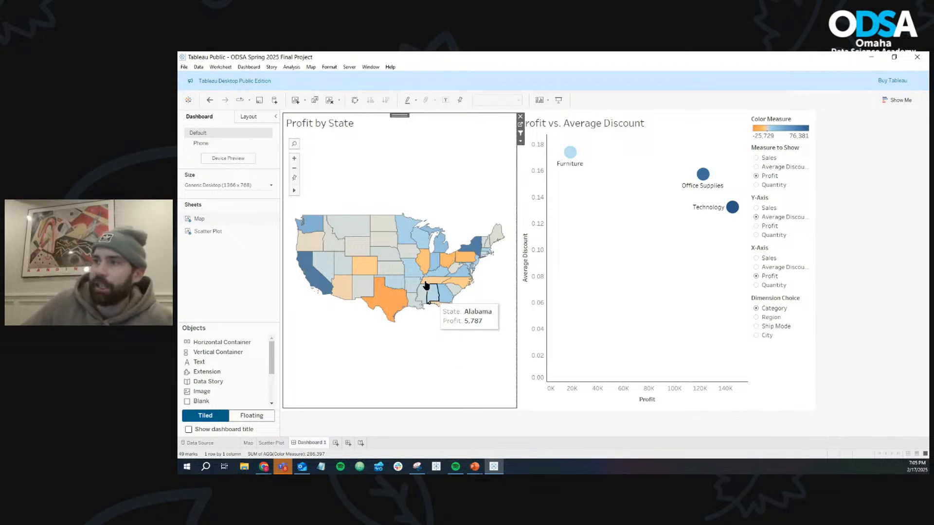
- Test the map's filtering of the scatter plot by selecting and clearing Nebraska, Texas and New York
{"action": "left_click", "coordinate": [394, 259]}
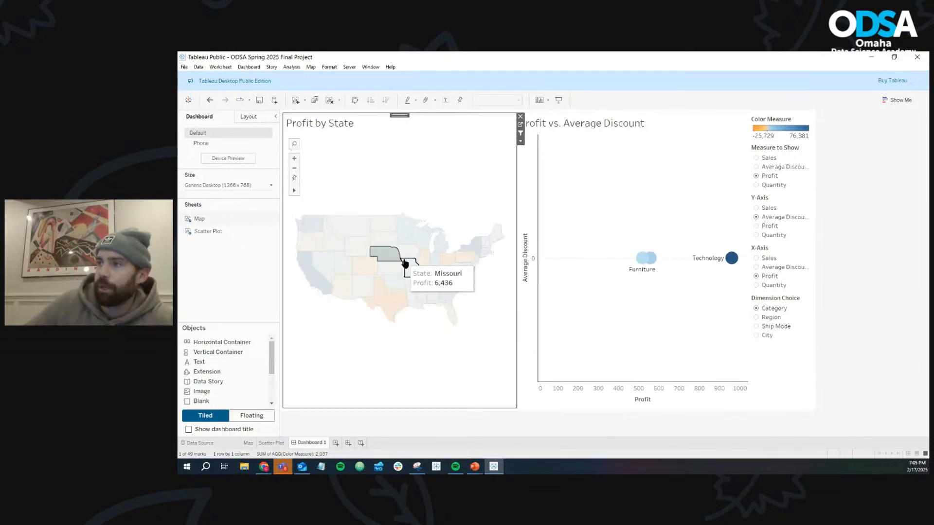
{"action": "left_click", "coordinate": [382, 254]}
{"action": "left_click", "coordinate": [392, 300]}
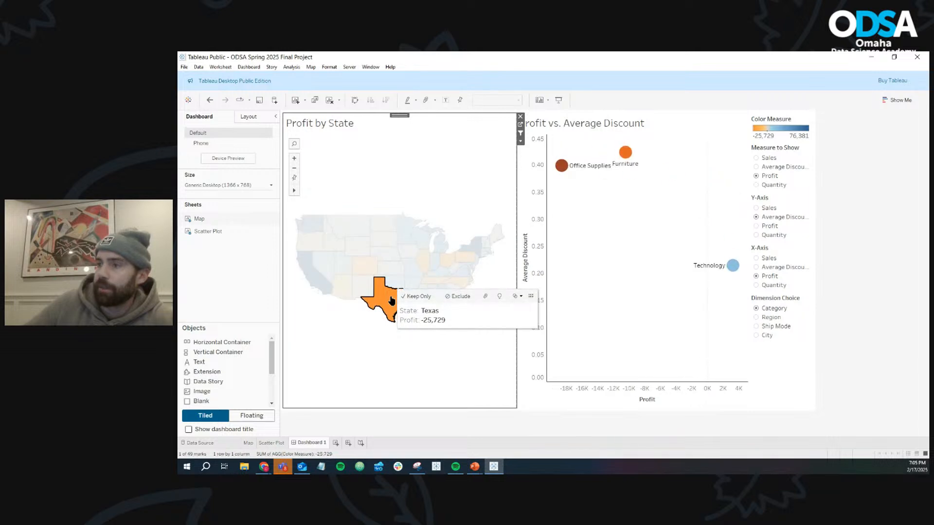
{"action": "left_click", "coordinate": [392, 300]}
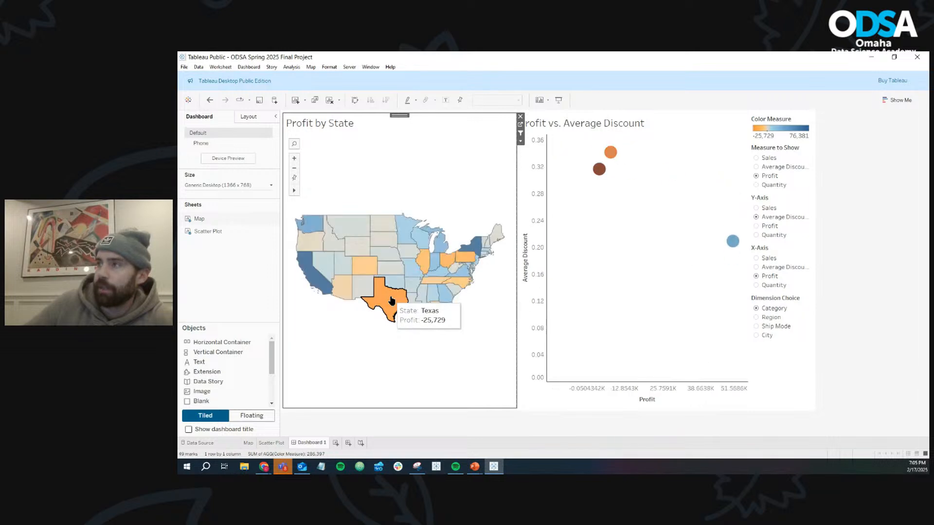
{"action": "left_click", "coordinate": [477, 248]}
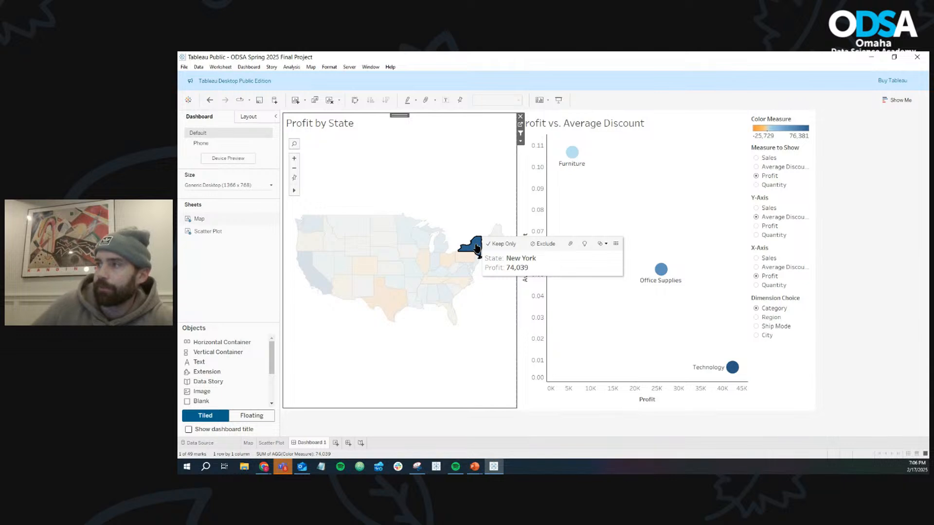
{"action": "left_click", "coordinate": [477, 249]}
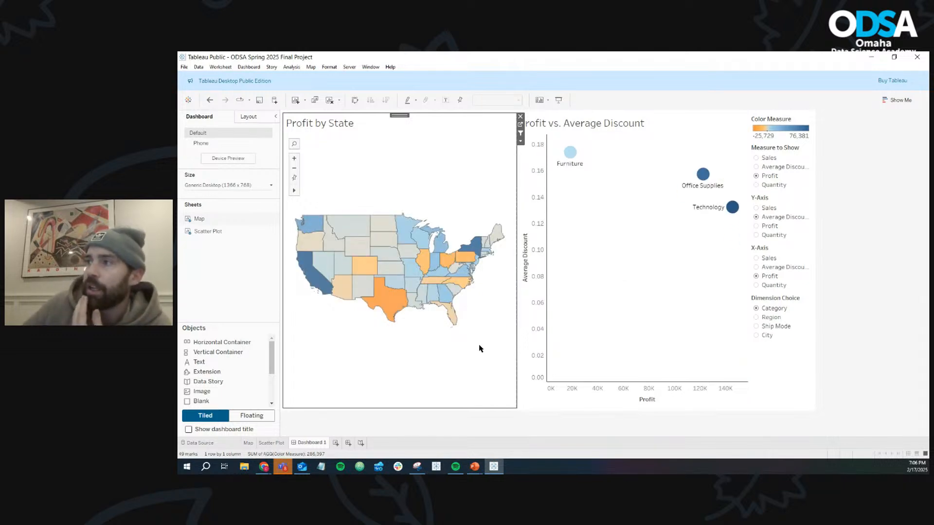
- Filter the scatter plot by Nebraska, switch to the browser's reference dashboard and select Nebraska there to compare the chart titles
{"action": "left_click", "coordinate": [388, 262]}
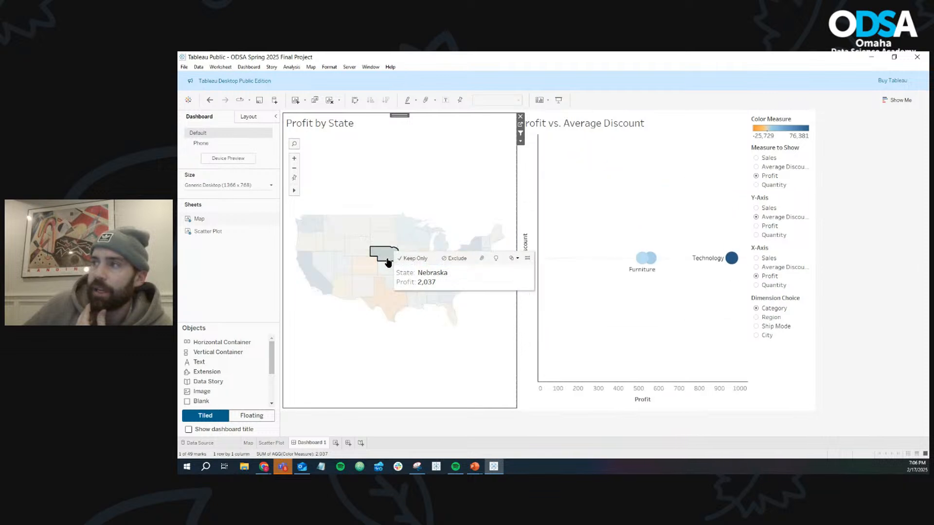
{"action": "mouse_move", "coordinate": [268, 470]}
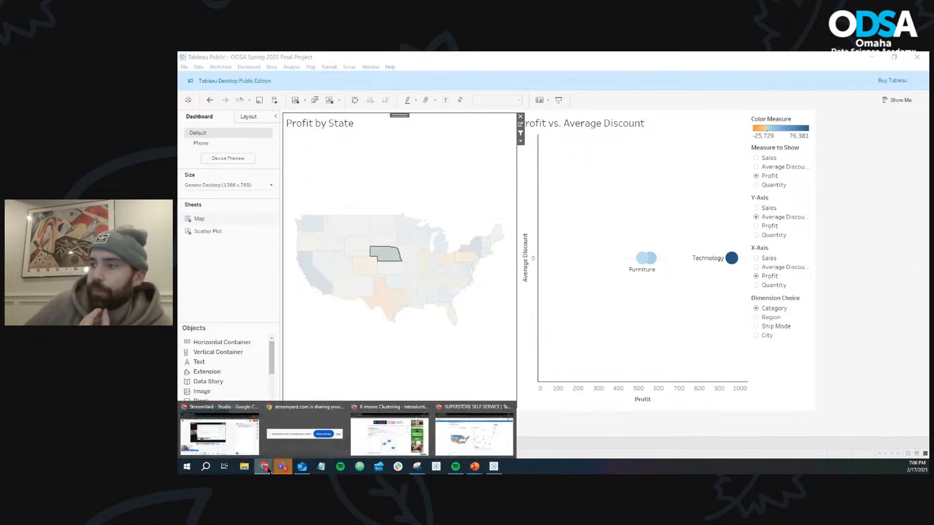
{"action": "left_click", "coordinate": [457, 439]}
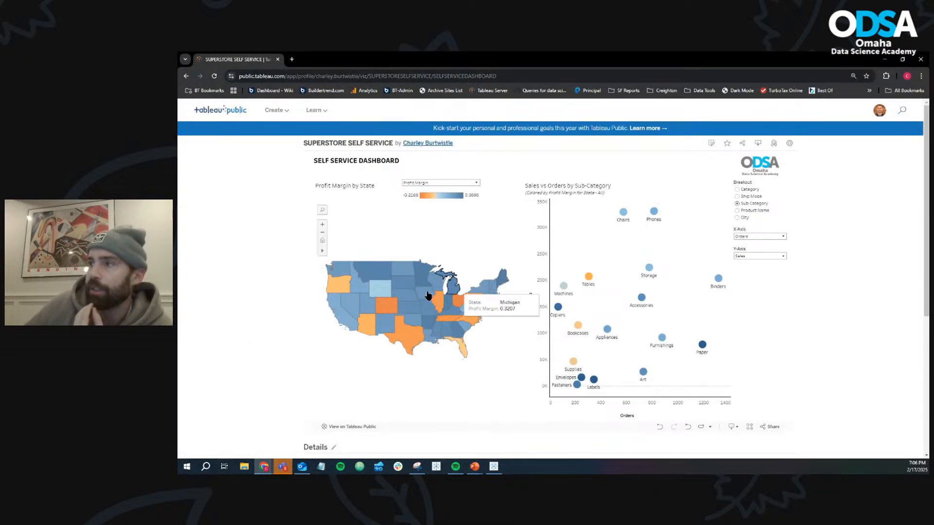
{"action": "left_click", "coordinate": [406, 295]}
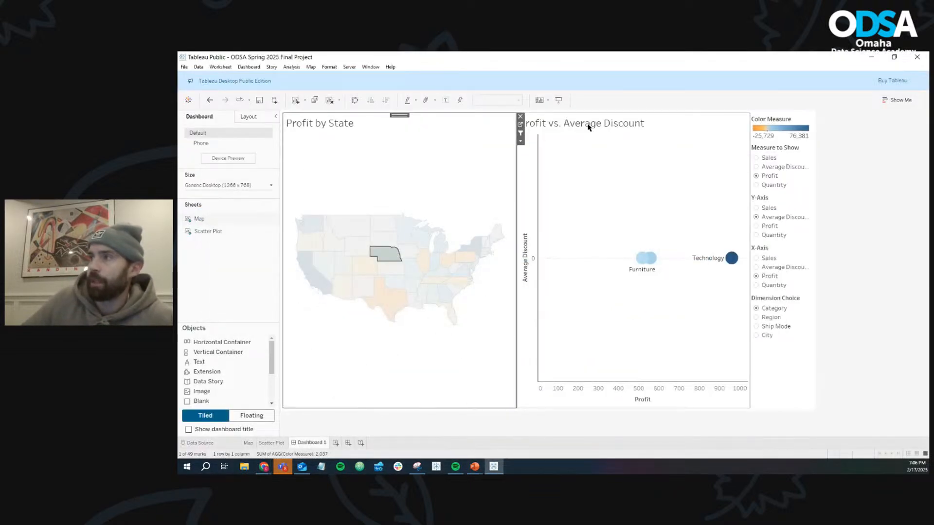
- Insert the State field on a second line of the scatter plot's title in Dashboard 1
{"action": "double_click", "coordinate": [584, 125]}
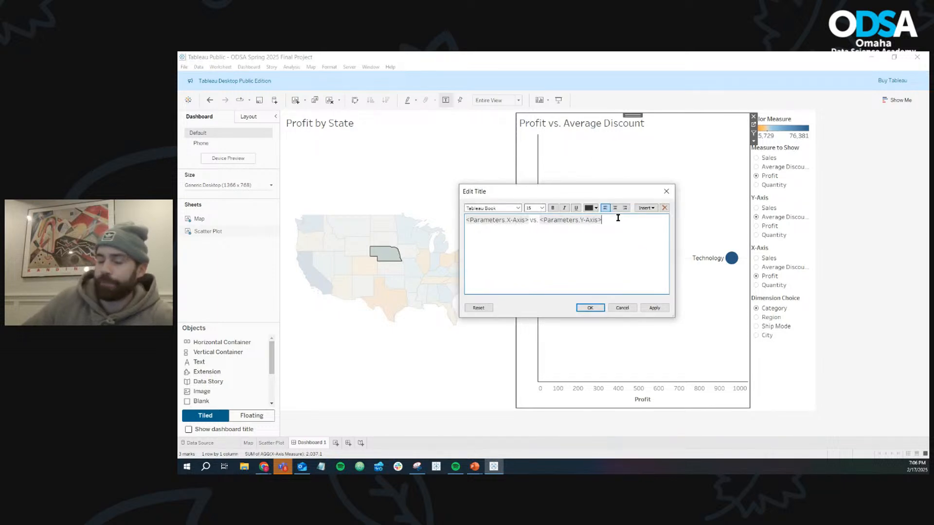
{"action": "left_click", "coordinate": [652, 208]}
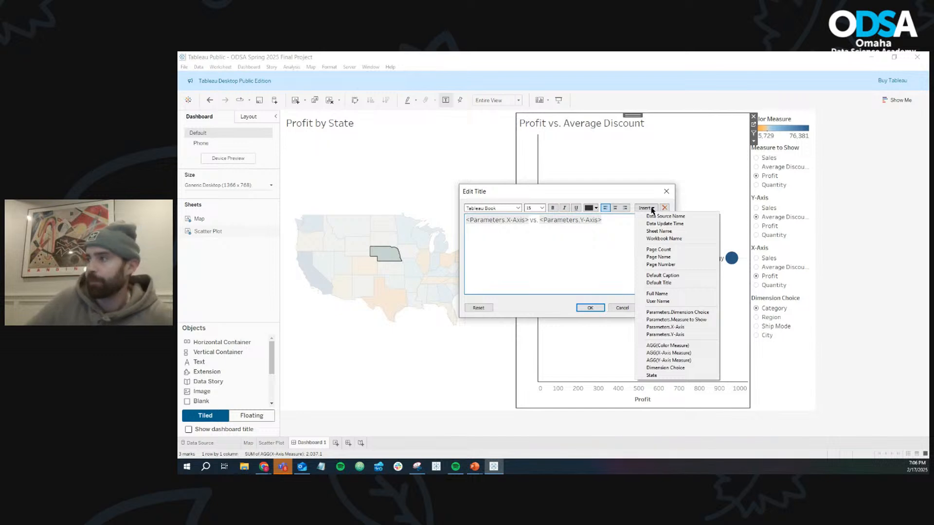
{"action": "left_click", "coordinate": [652, 376]}
{"action": "left_click", "coordinate": [590, 308]}
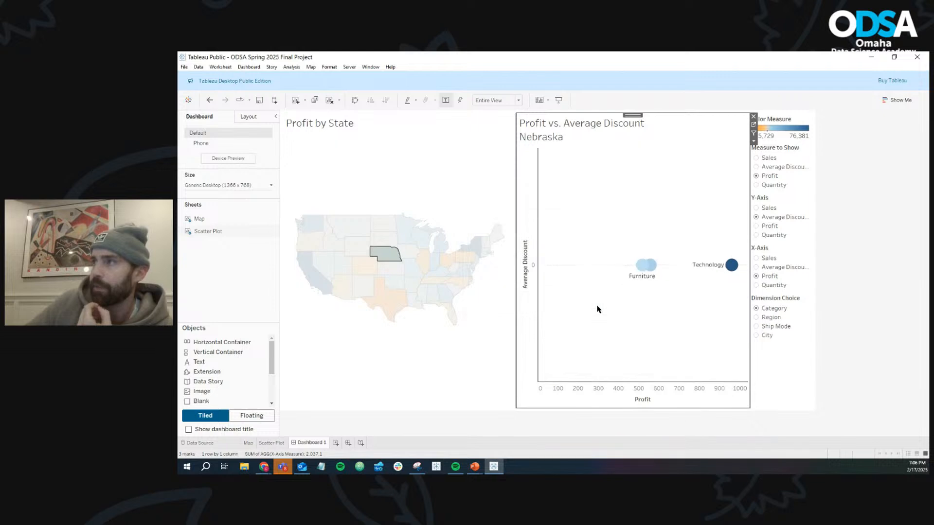
- Test the scatter plot's dynamic title by clearing Nebraska on the map, then selecting and clearing Texas
{"action": "left_click", "coordinate": [387, 262]}
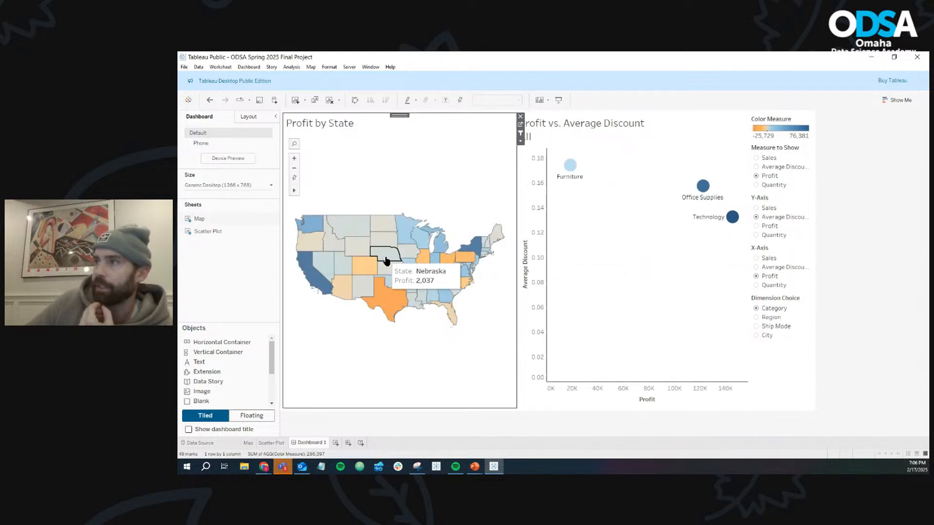
{"action": "left_click", "coordinate": [385, 298]}
{"action": "left_click", "coordinate": [386, 299]}
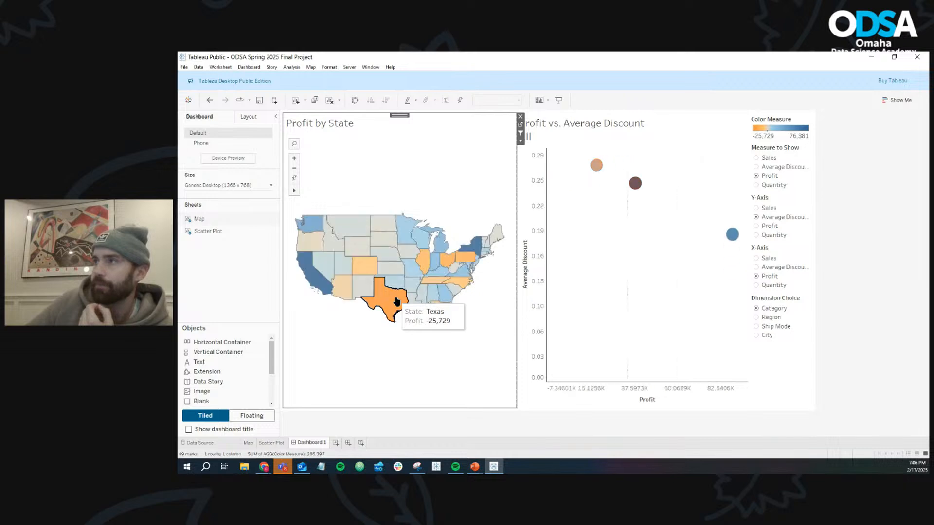
- Reduce the State line of the scatter plot's title to font size 8 and prefix it with "For state:"
{"action": "left_click", "coordinate": [546, 141]}
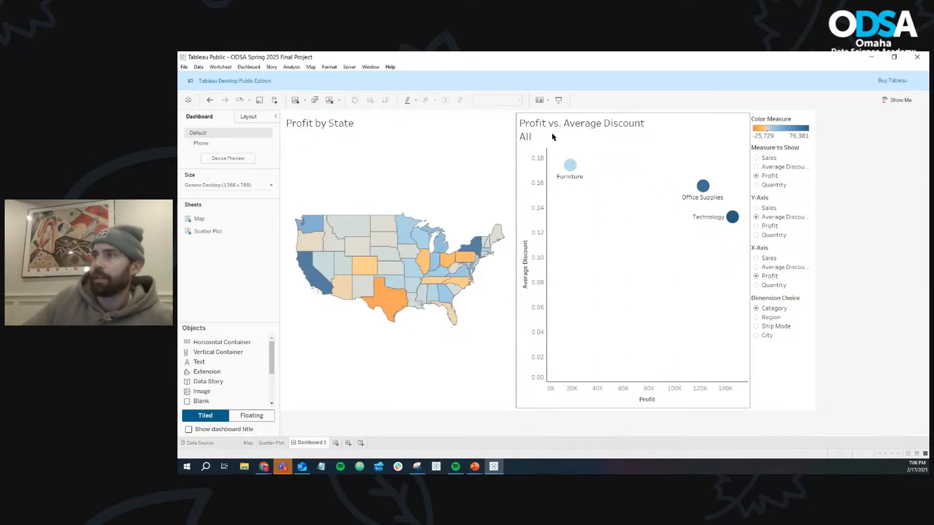
{"action": "double_click", "coordinate": [553, 138]}
{"action": "left_click_drag", "start_coordinate": [509, 227], "coordinate": [456, 229]}
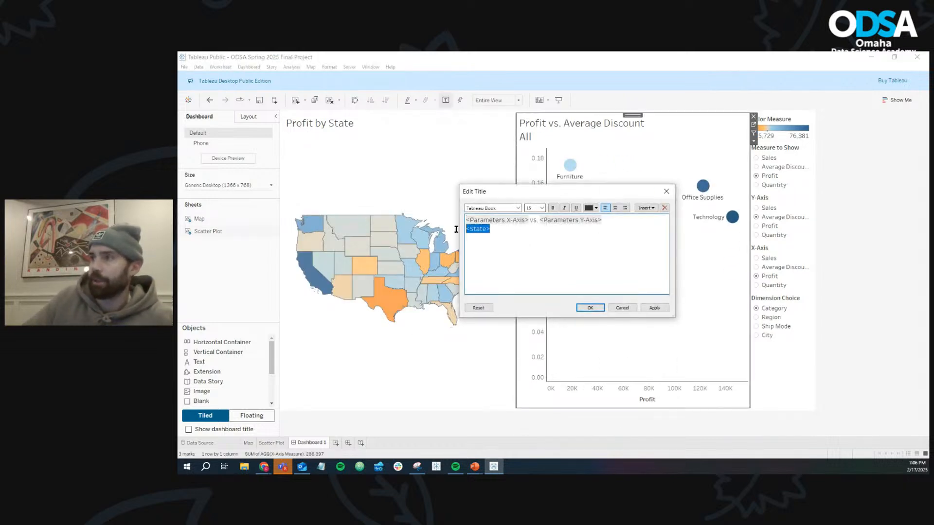
{"action": "left_click", "coordinate": [541, 208]}
{"action": "left_click", "coordinate": [540, 216]}
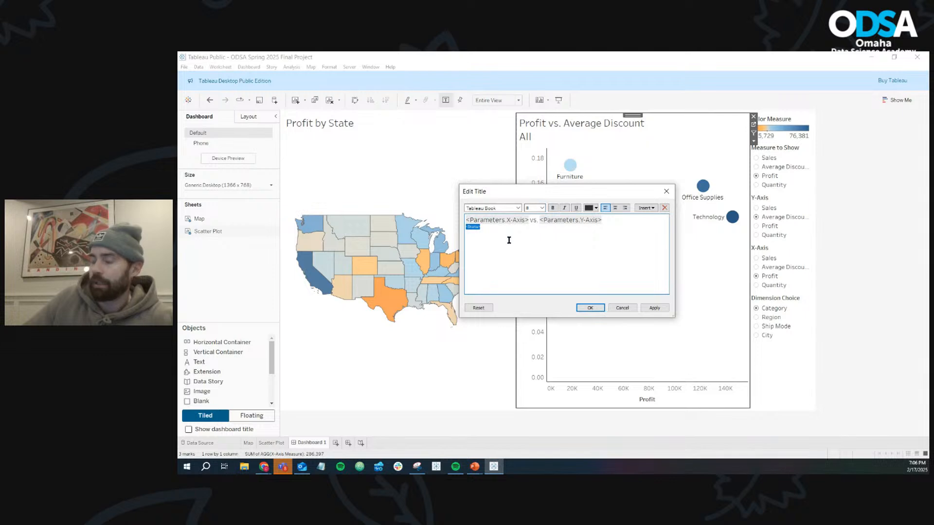
{"action": "key", "text": "Home"}
{"action": "type", "text": "For "}
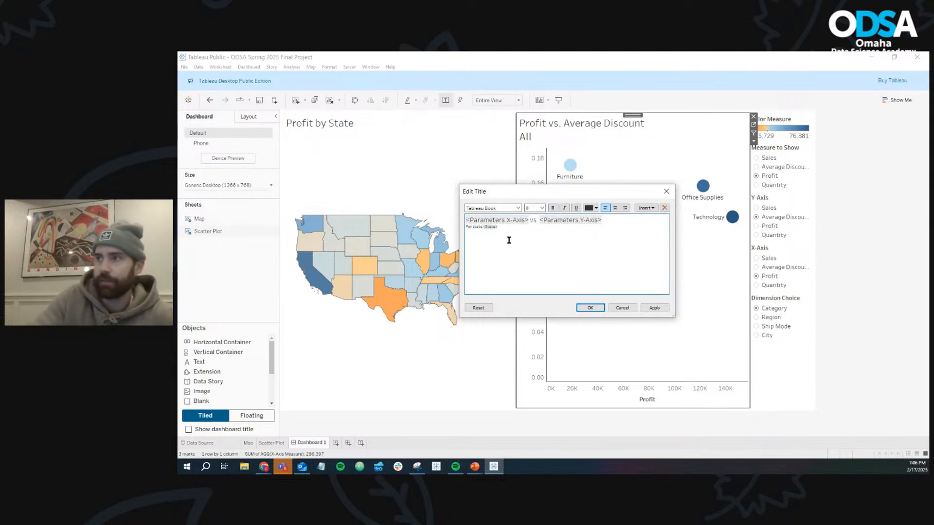
{"action": "type", "text": "state:"}
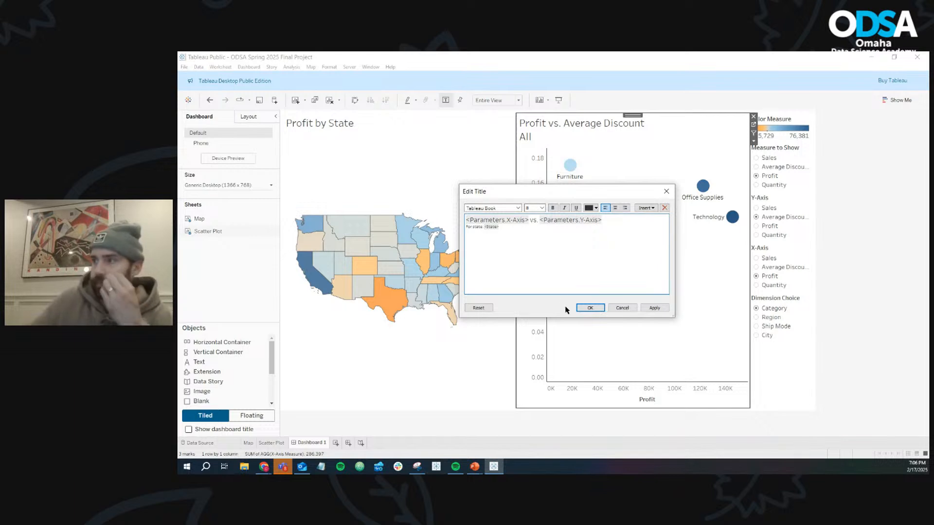
{"action": "left_click", "coordinate": [588, 308]}
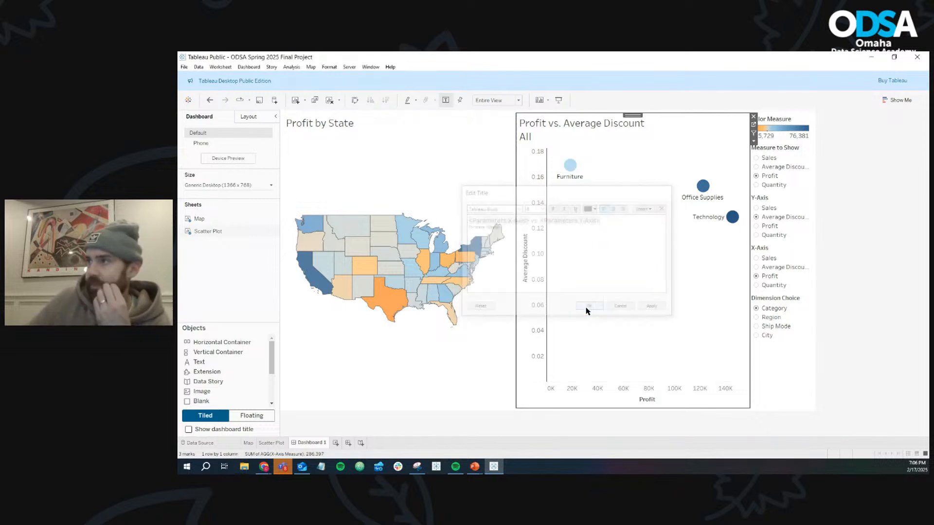
- Check the title with Nebraska selected and cleared, and open Nebraska's LEARN MORE link in the browser's reference dashboard before returning to Tableau
{"action": "left_click", "coordinate": [392, 257]}
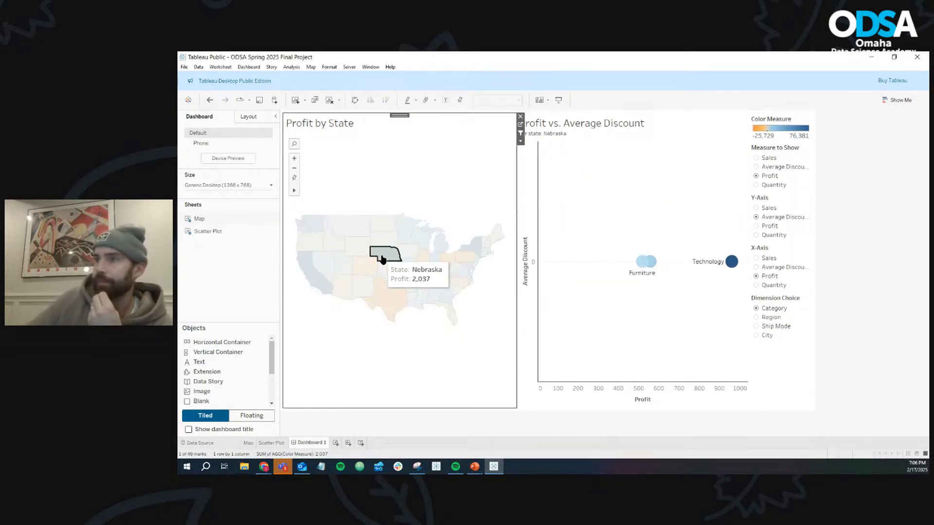
{"action": "left_click", "coordinate": [383, 259]}
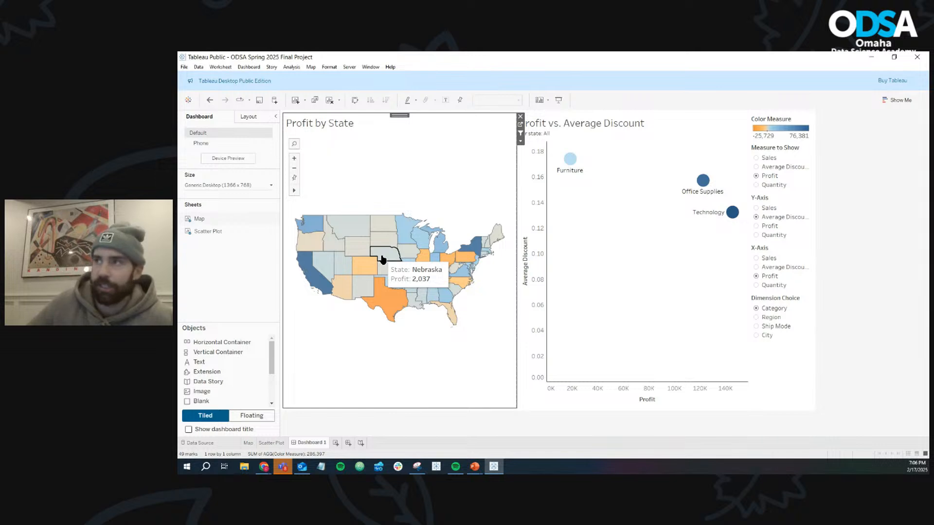
{"action": "left_click", "coordinate": [263, 466]}
{"action": "left_click", "coordinate": [454, 443]}
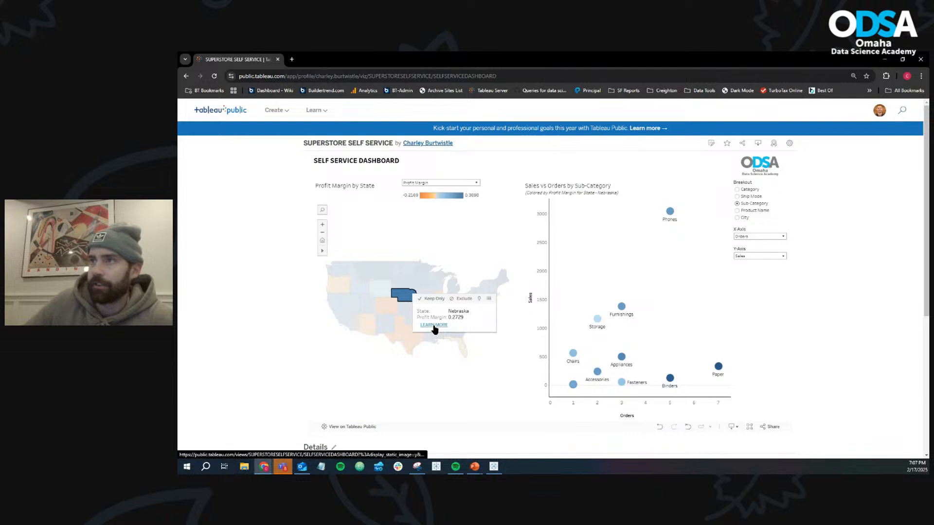
{"action": "left_click", "coordinate": [435, 329]}
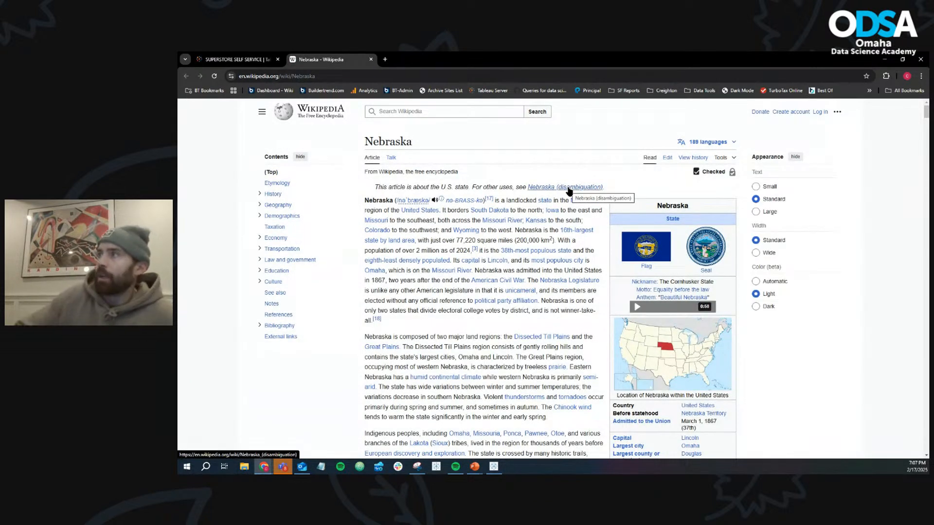
{"action": "left_click", "coordinate": [885, 59]}
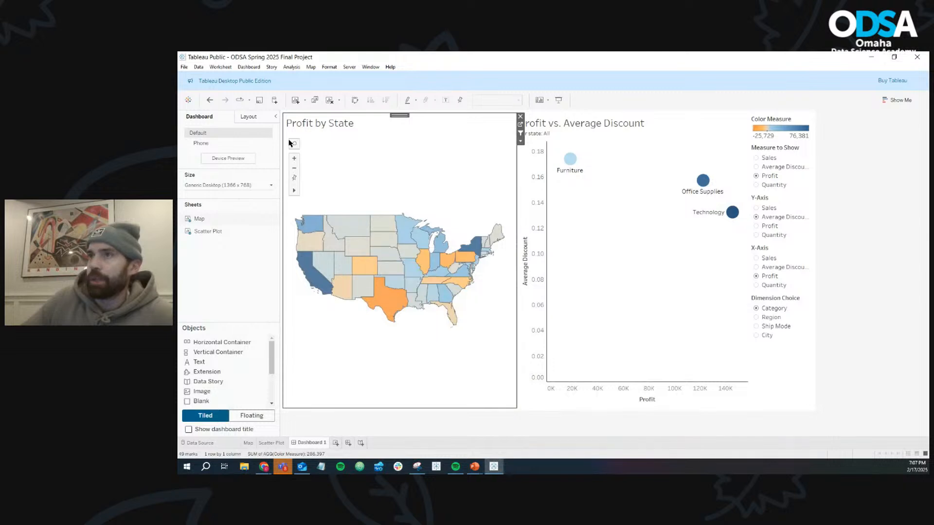
- Add a Go to URL dashboard action named Wiki, with only the Map as its source sheet
{"action": "left_click", "coordinate": [250, 67]}
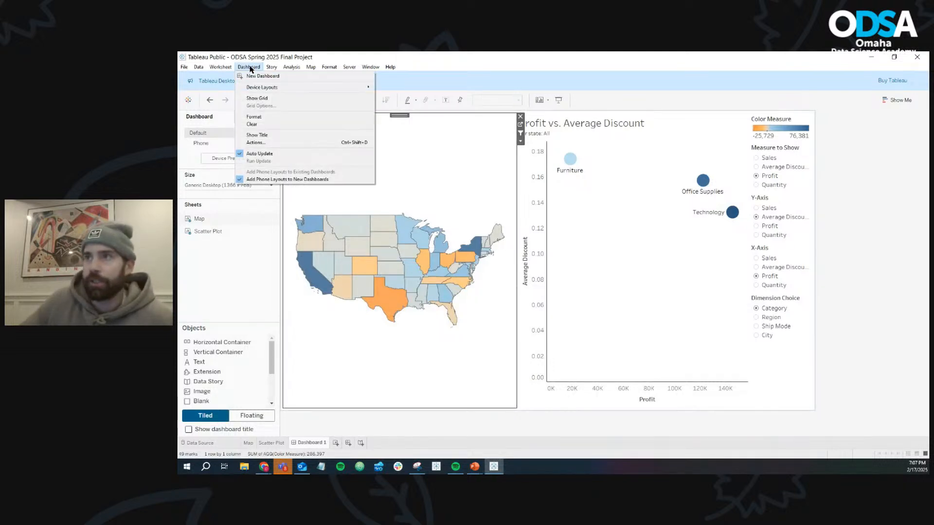
{"action": "left_click", "coordinate": [265, 142]}
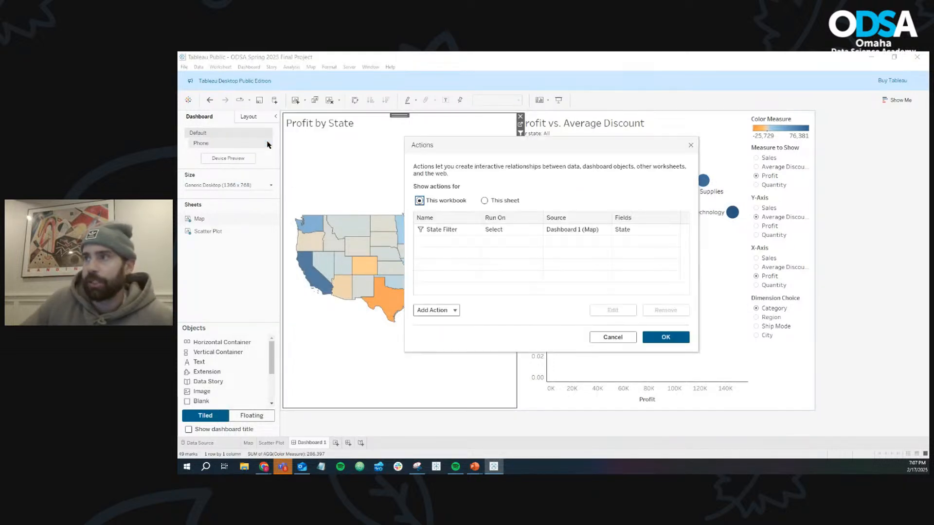
{"action": "left_click", "coordinate": [452, 311]}
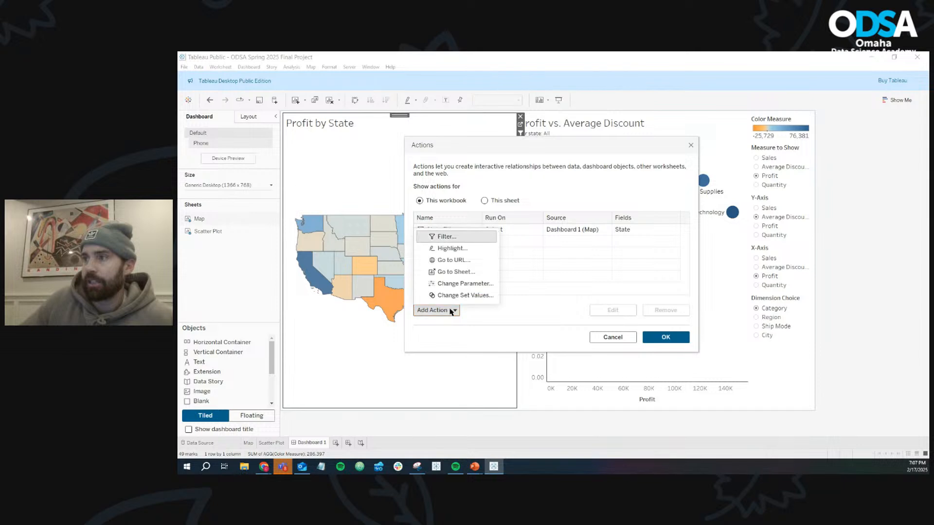
{"action": "left_click", "coordinate": [461, 261]}
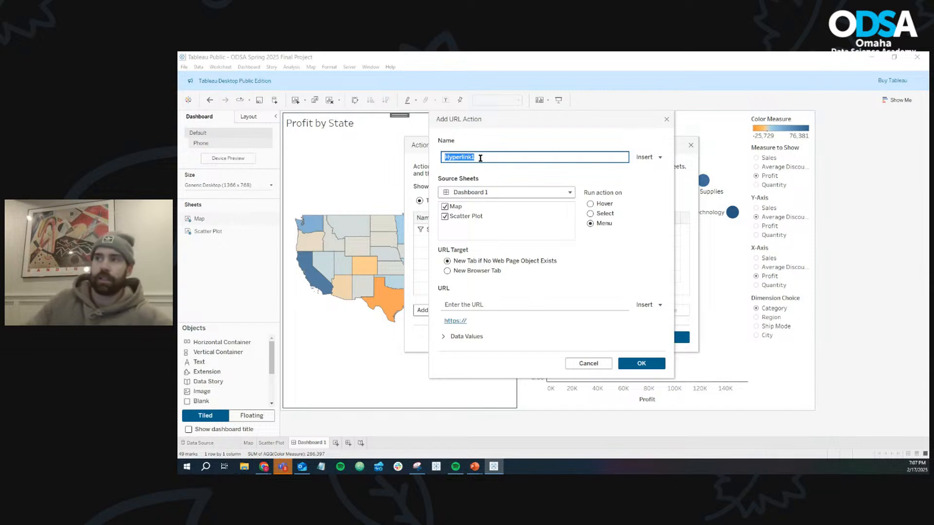
{"action": "type", "text": "Wiki"}
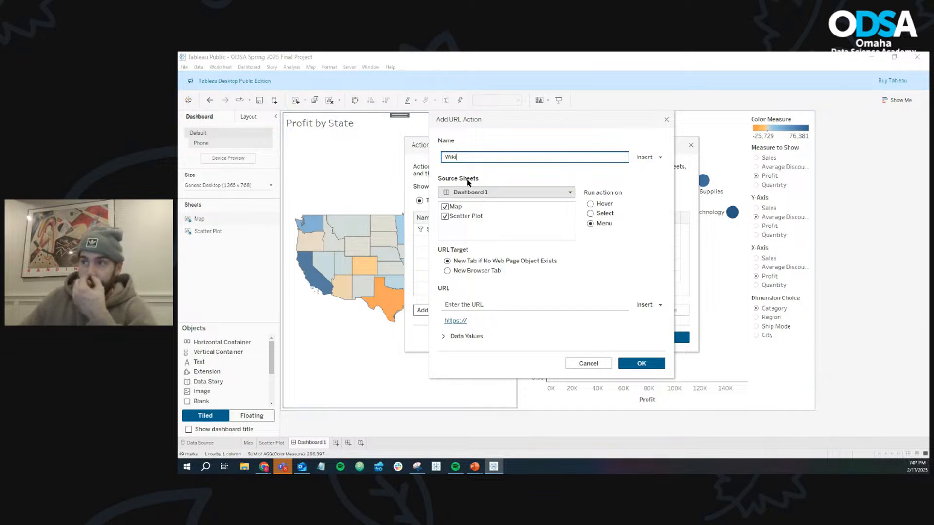
{"action": "left_click", "coordinate": [445, 218]}
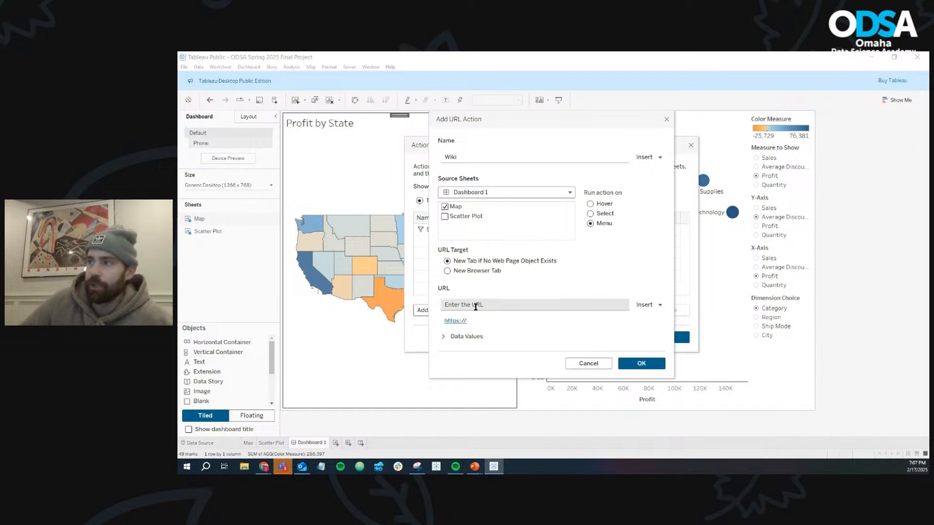
- Switch to the browser's reference dashboard and follow the LEARN MORE links for Texas, Kansas and Nevada to compare their Wikipedia addresses
{"action": "mouse_move", "coordinate": [265, 470]}
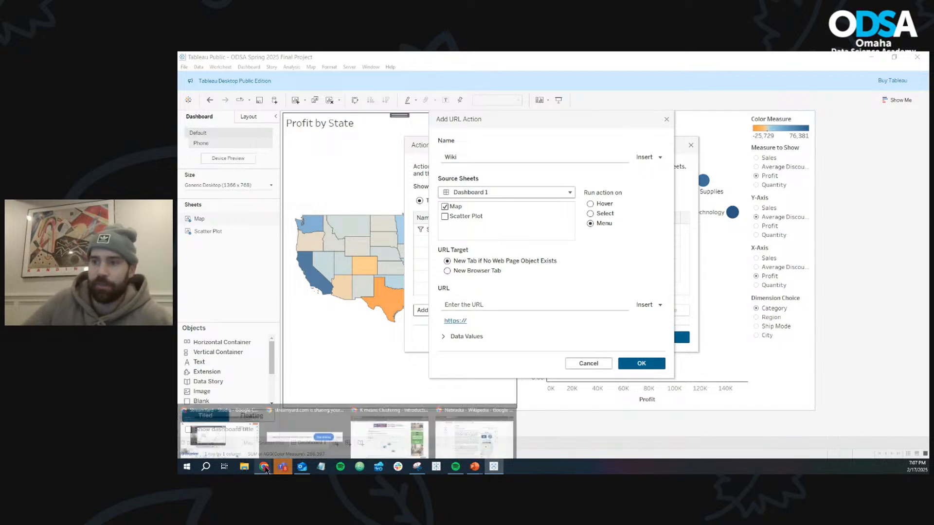
{"action": "left_click", "coordinate": [487, 436]}
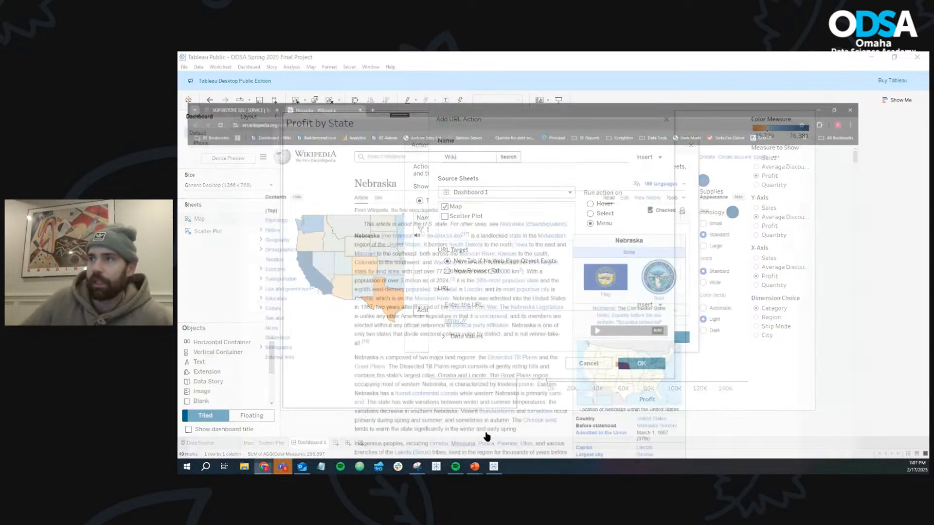
{"action": "left_click", "coordinate": [237, 59]}
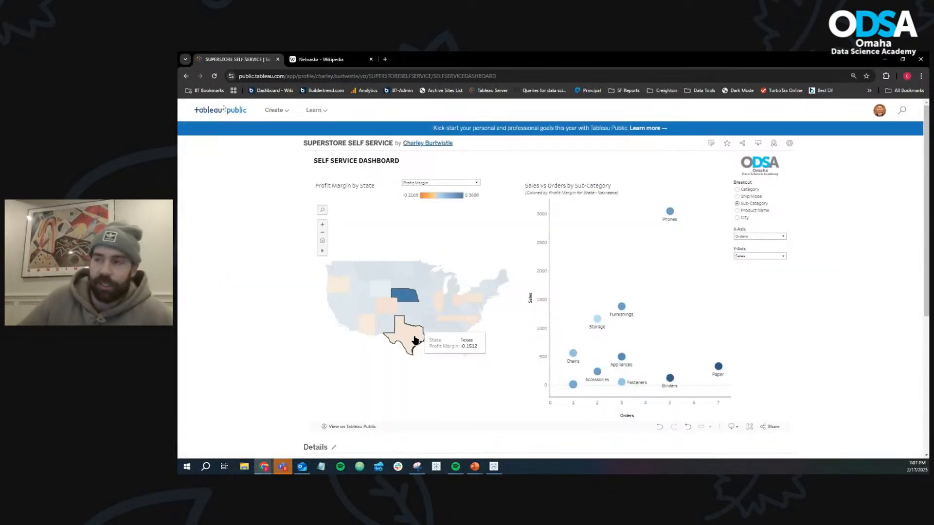
{"action": "left_click", "coordinate": [416, 341]}
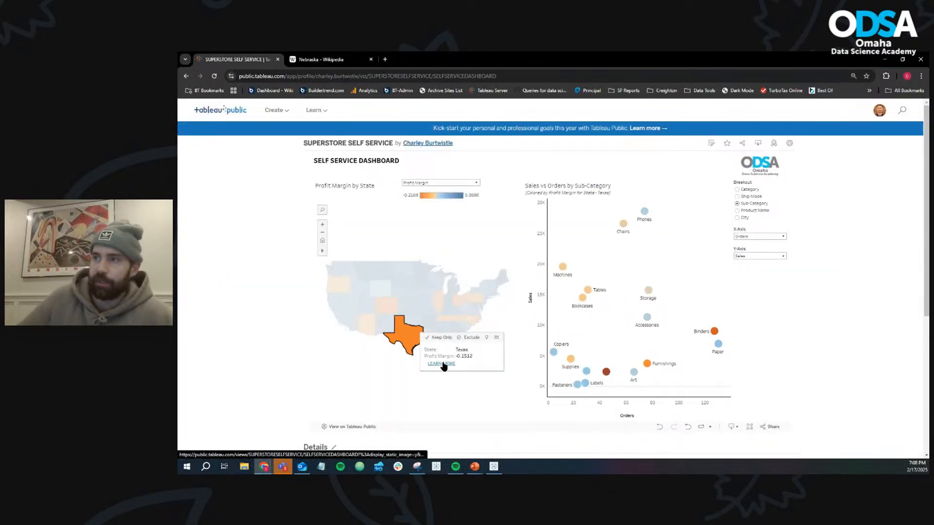
{"action": "left_click", "coordinate": [442, 364]}
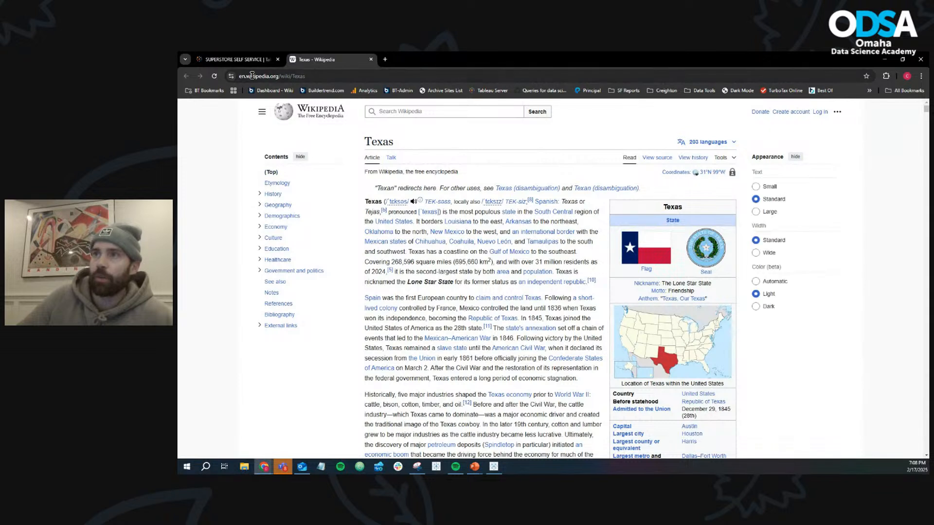
{"action": "left_click", "coordinate": [252, 75]}
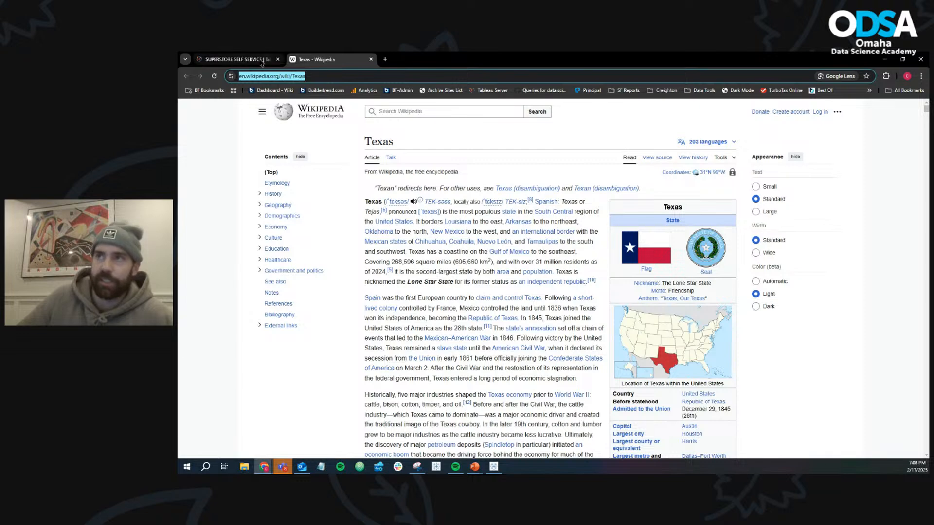
{"action": "left_click", "coordinate": [233, 60]}
{"action": "left_click", "coordinate": [411, 312]}
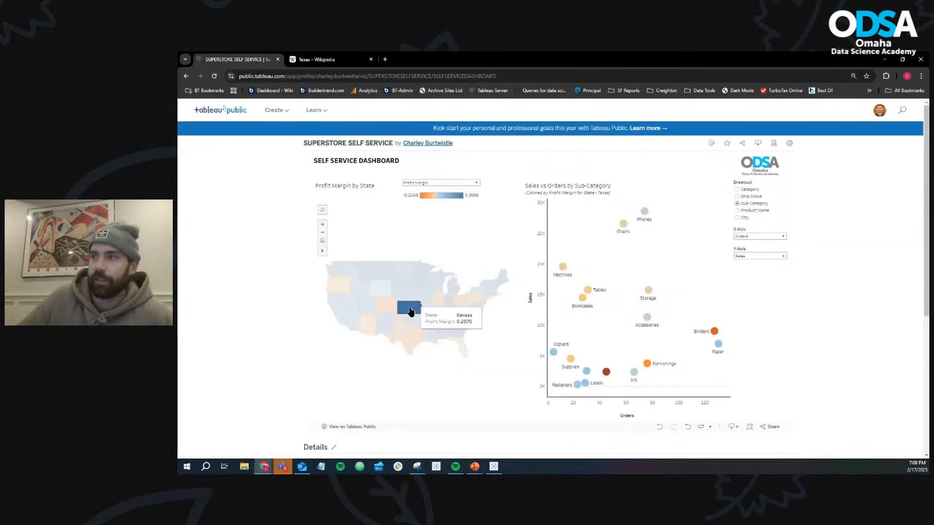
{"action": "left_click", "coordinate": [435, 339]}
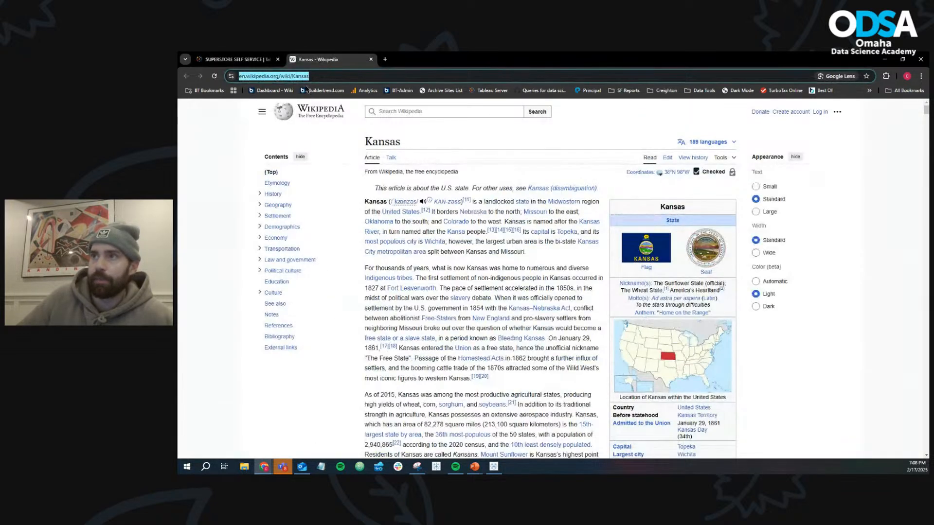
{"action": "left_click", "coordinate": [240, 60]}
{"action": "left_click", "coordinate": [347, 309]}
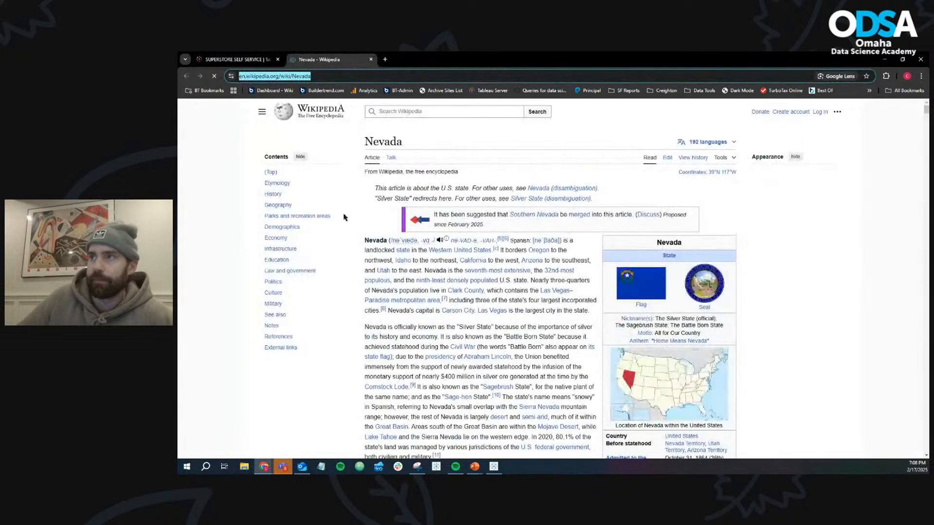
- Copy en.wikipedia.org/wiki/Nevada from the browser, return to Tableau and paste it as the Wiki action's URL
{"action": "double_click", "coordinate": [318, 76]}
{"action": "triple_click", "coordinate": [319, 76]}
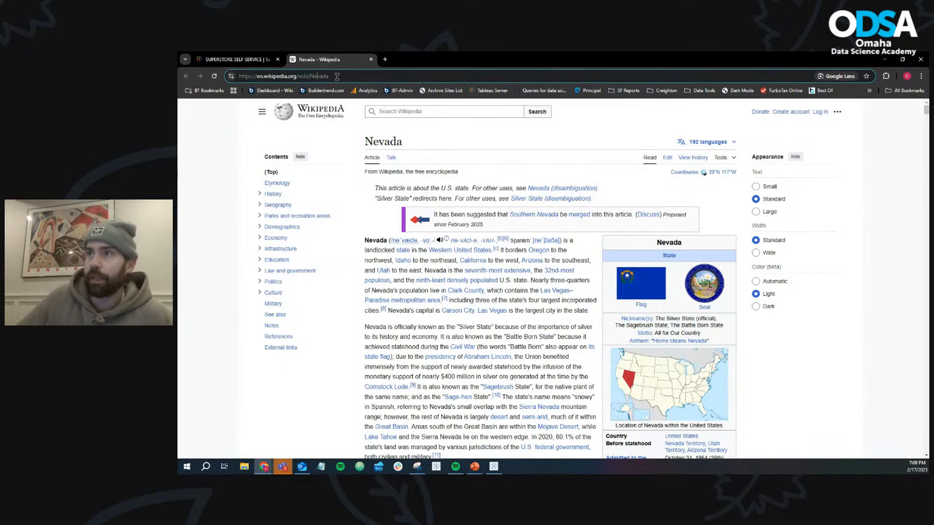
{"action": "left_click_drag", "start_coordinate": [329, 77], "coordinate": [255, 76]}
{"action": "key", "text": "ctrl+c"}
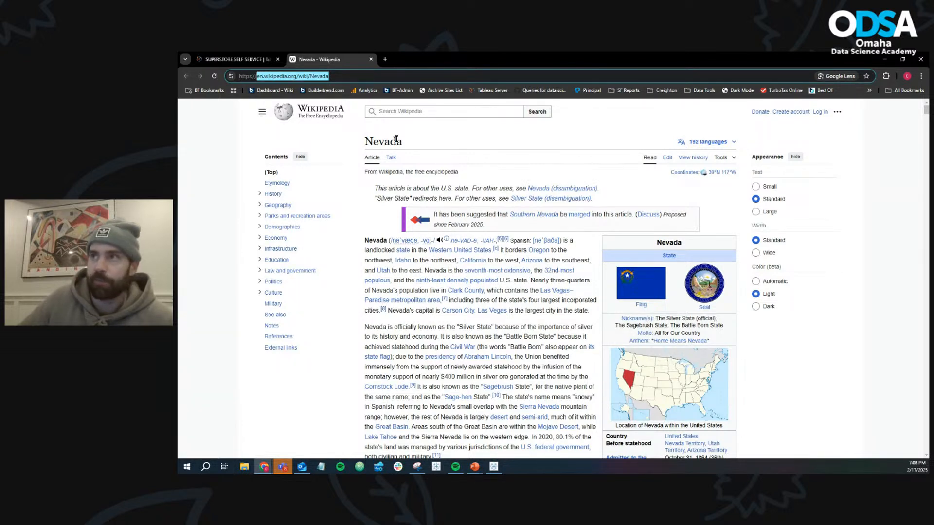
{"action": "left_click", "coordinate": [884, 59]}
{"action": "left_click", "coordinate": [476, 305]}
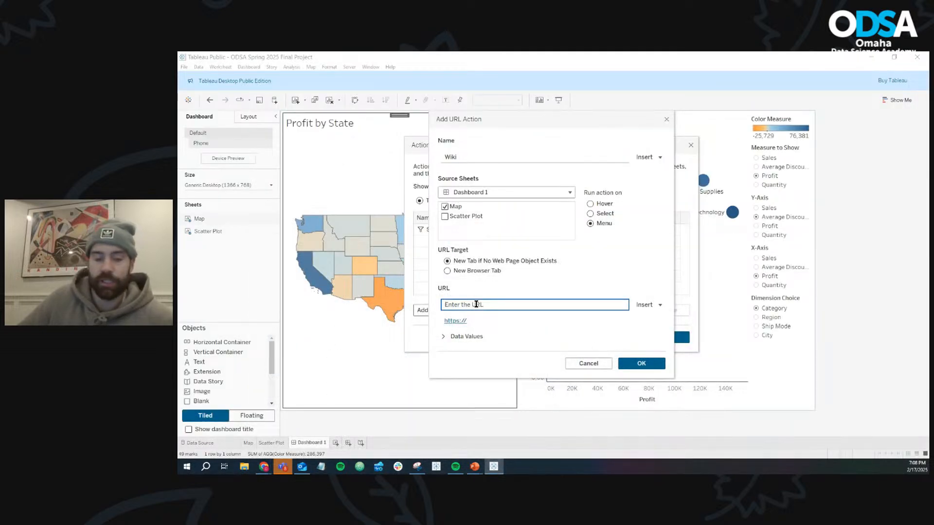
{"action": "key", "text": "ctrl+v"}
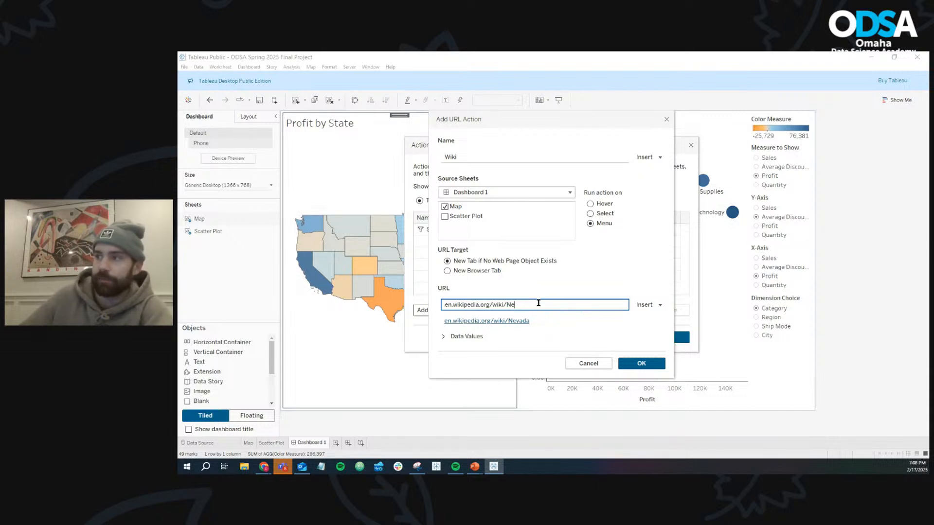
- Replace Nevada in the Wiki action's URL with the State field and try the preview link, declining to follow it
{"action": "left_click", "coordinate": [648, 305]}
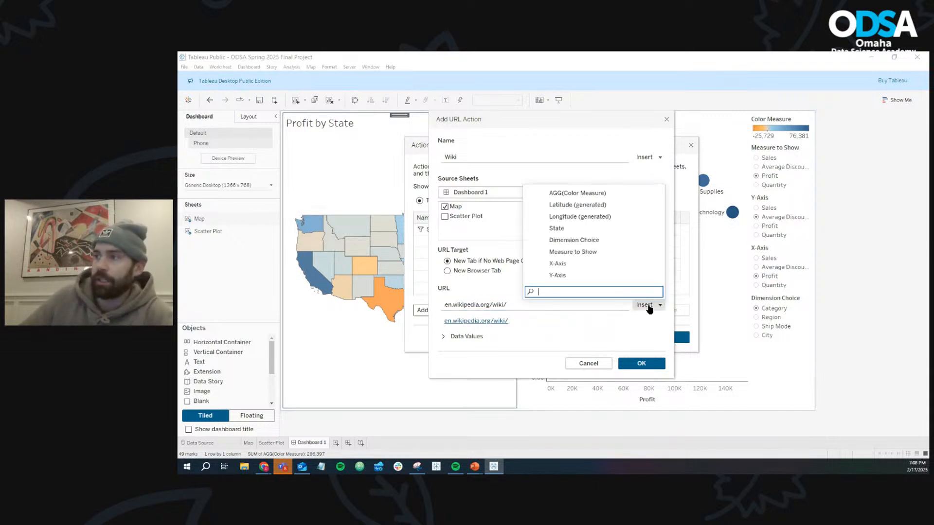
{"action": "left_click", "coordinate": [564, 233]}
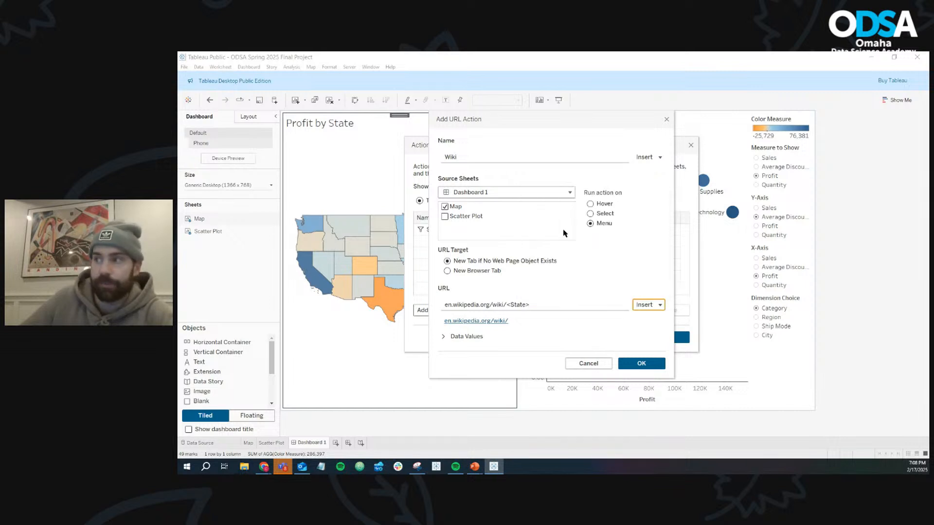
{"action": "left_click", "coordinate": [466, 322]}
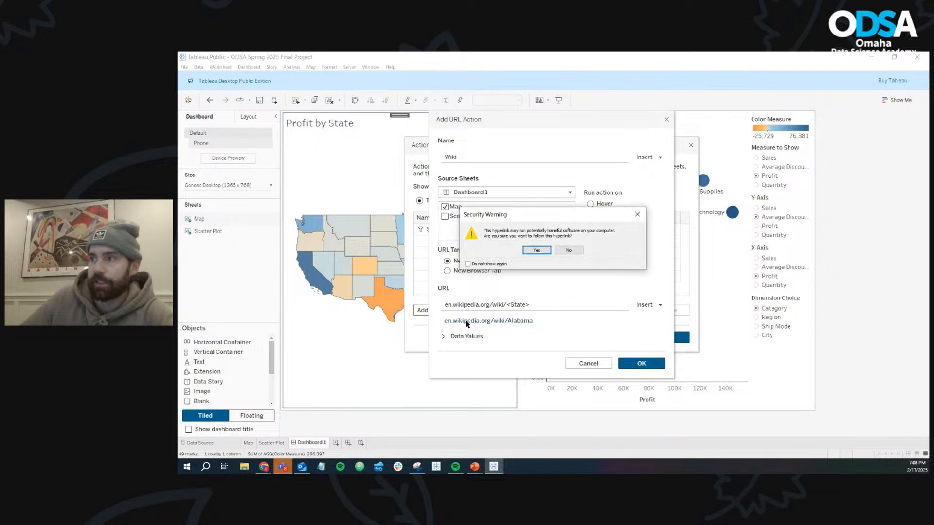
{"action": "left_click", "coordinate": [567, 250]}
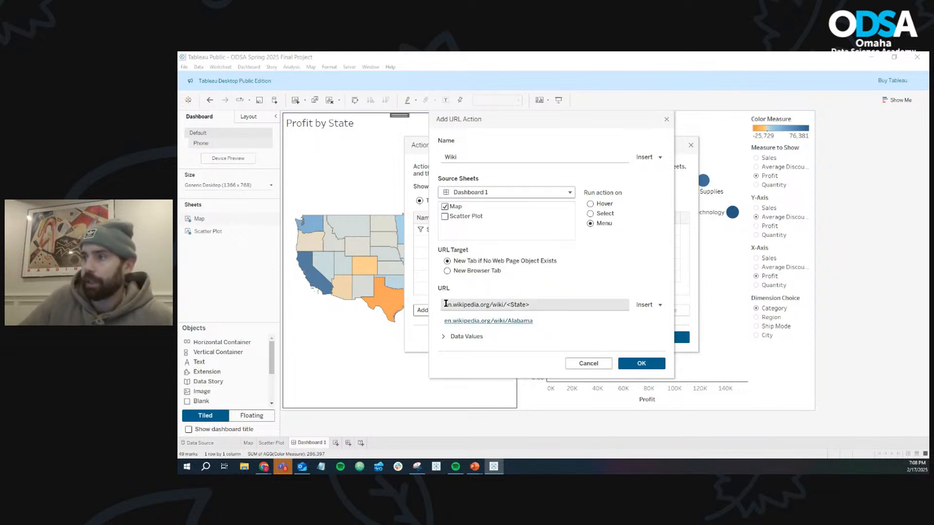
{"action": "left_click", "coordinate": [484, 305]}
{"action": "key", "text": "Home"}
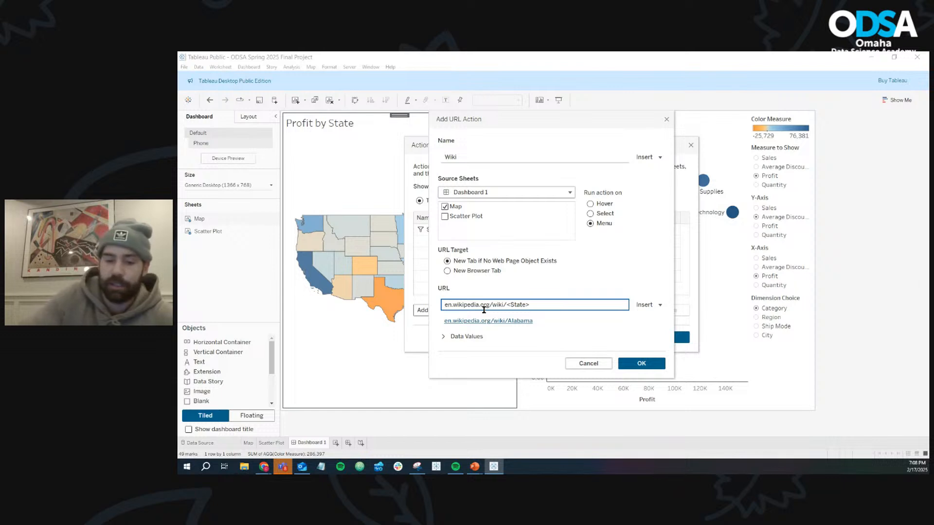
{"action": "type", "text": "https:"}
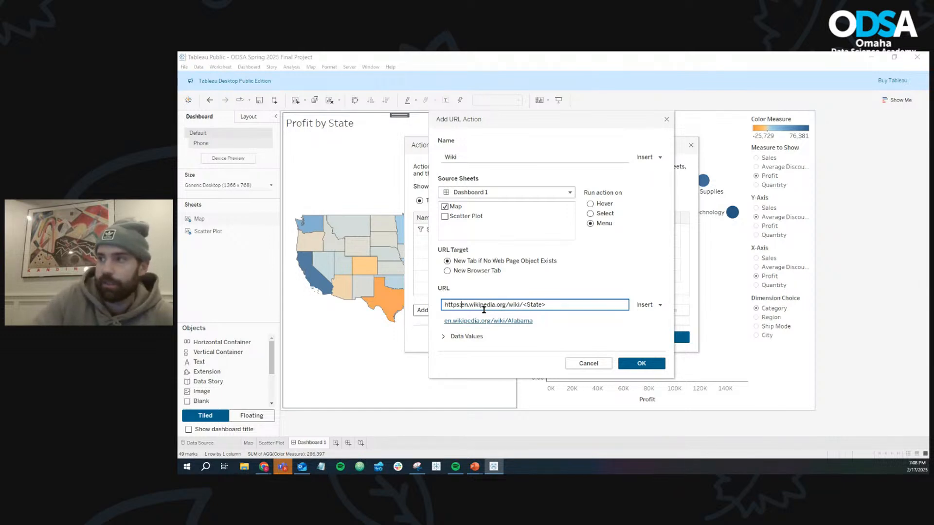
{"action": "type", "text": "//"}
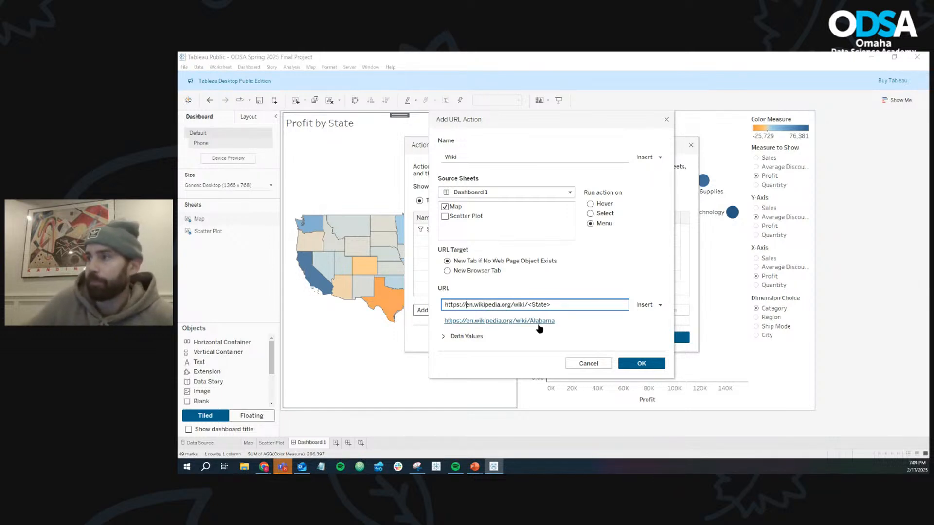
{"action": "left_click", "coordinate": [541, 323]}
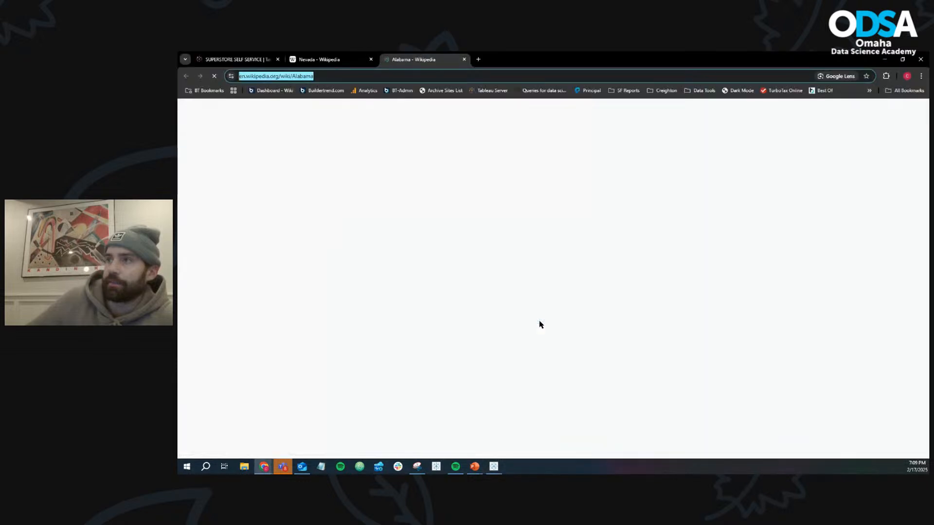
{"action": "key", "text": "alt+Tab"}
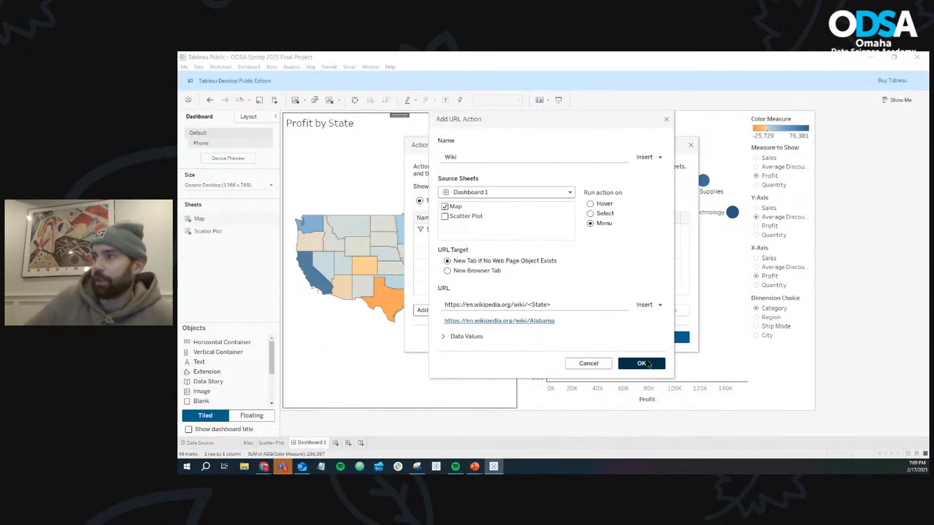
{"action": "left_click", "coordinate": [642, 364]}
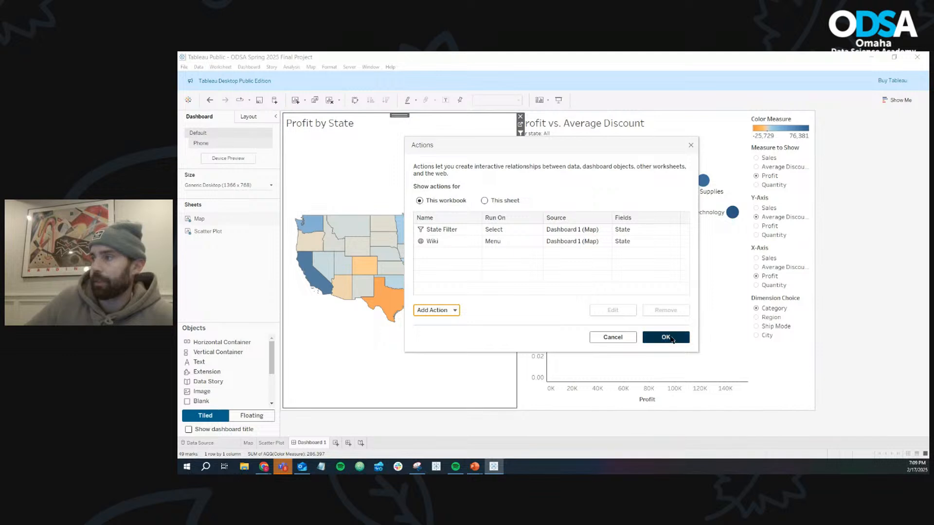
{"action": "left_click", "coordinate": [671, 340]}
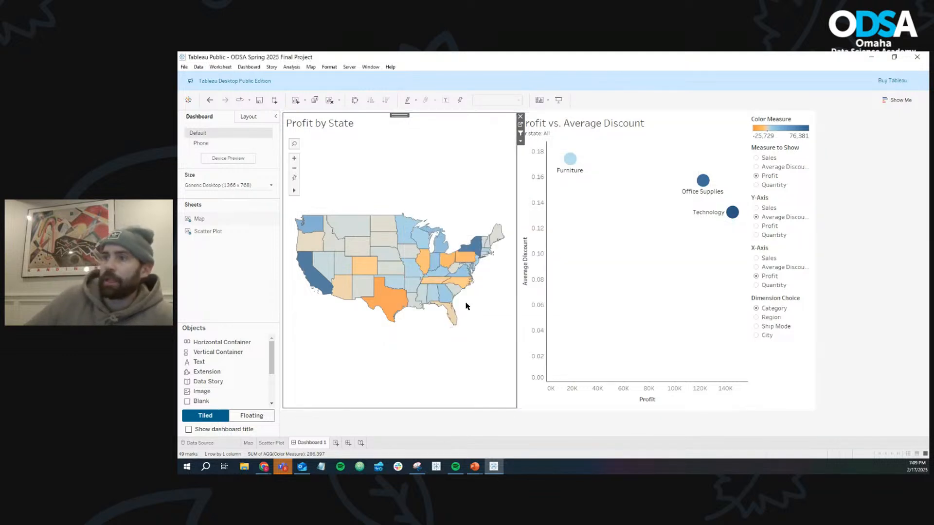
- Test the Wiki link from the map for Nebraska and California, and recheck Nebraska's tooltip before clearing the selection
{"action": "left_click", "coordinate": [384, 257]}
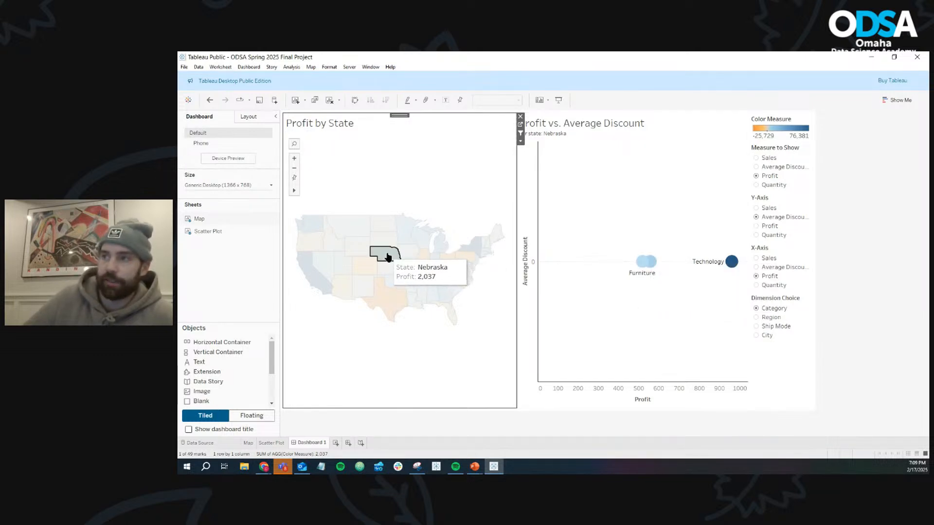
{"action": "mouse_move", "coordinate": [387, 257]}
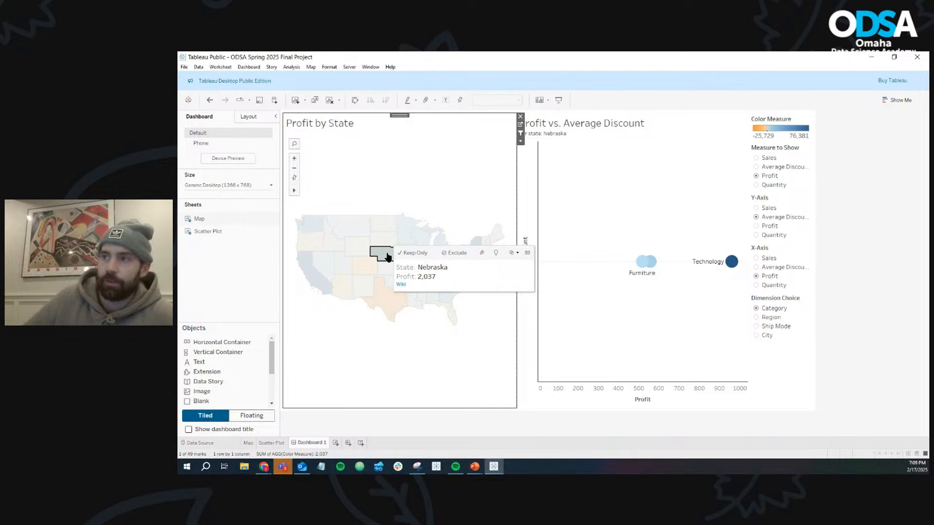
{"action": "left_click", "coordinate": [401, 285]}
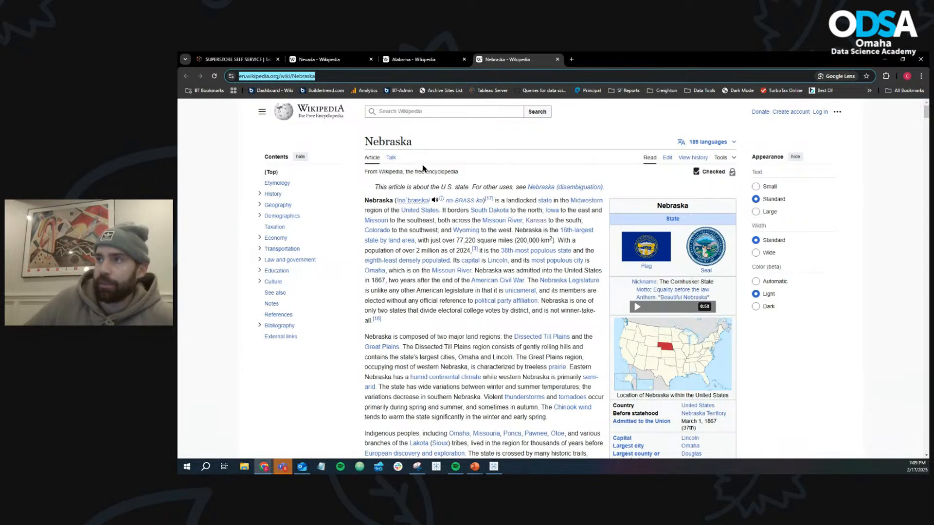
{"action": "left_click", "coordinate": [888, 60]}
{"action": "left_click", "coordinate": [321, 281]}
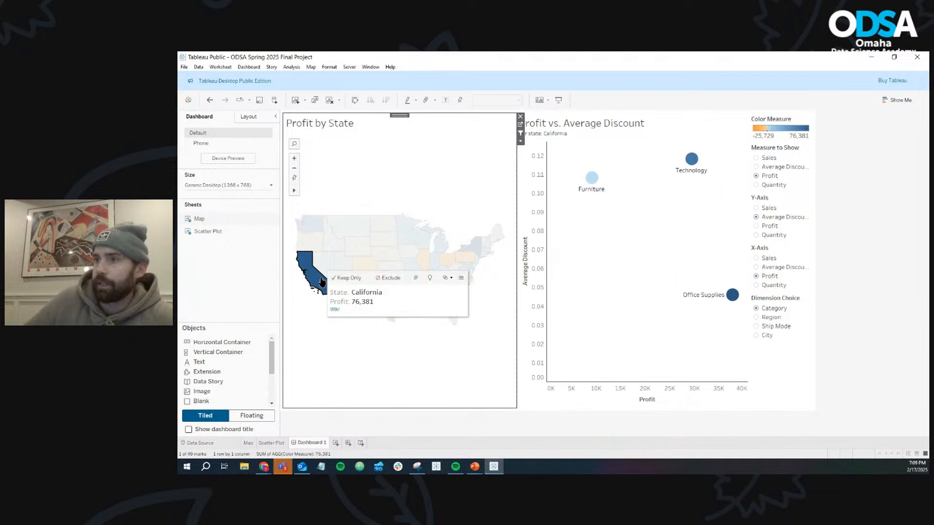
{"action": "left_click", "coordinate": [335, 310]}
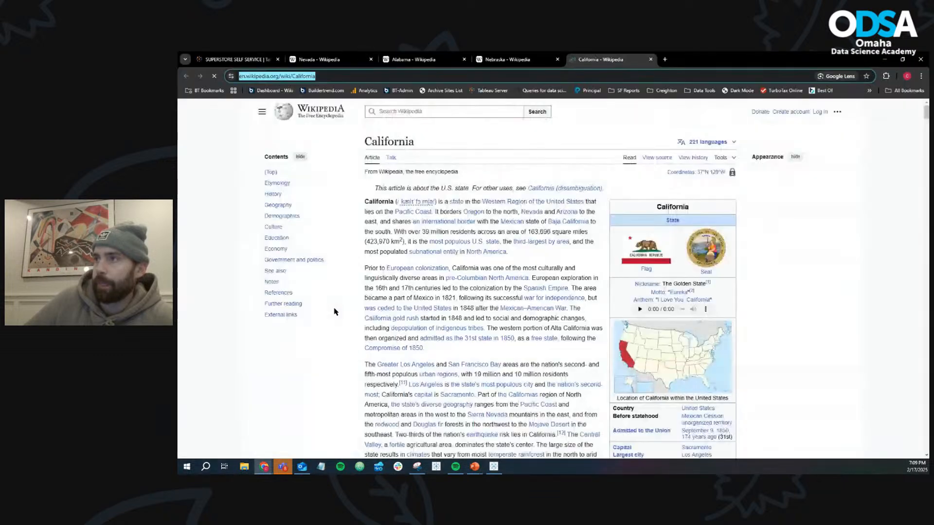
{"action": "left_click", "coordinate": [884, 60]}
{"action": "left_click", "coordinate": [425, 369]}
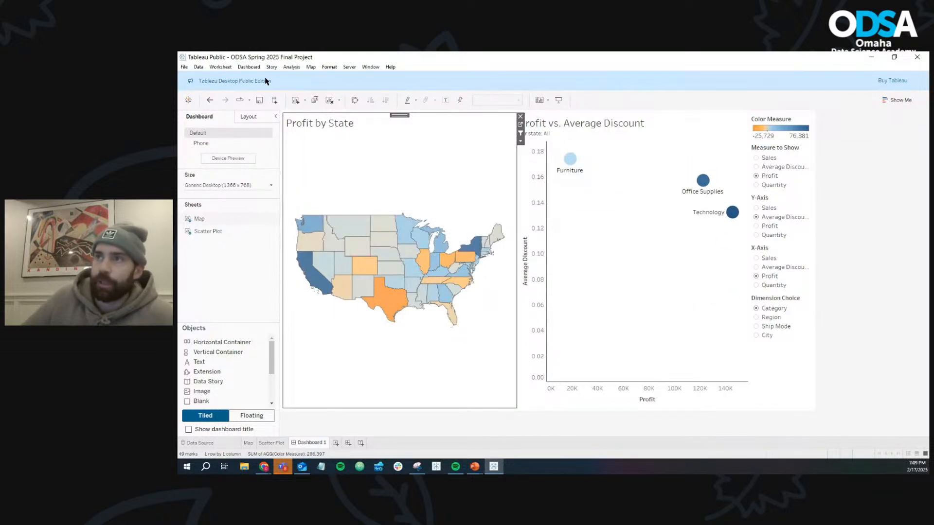
{"action": "left_click", "coordinate": [388, 263]}
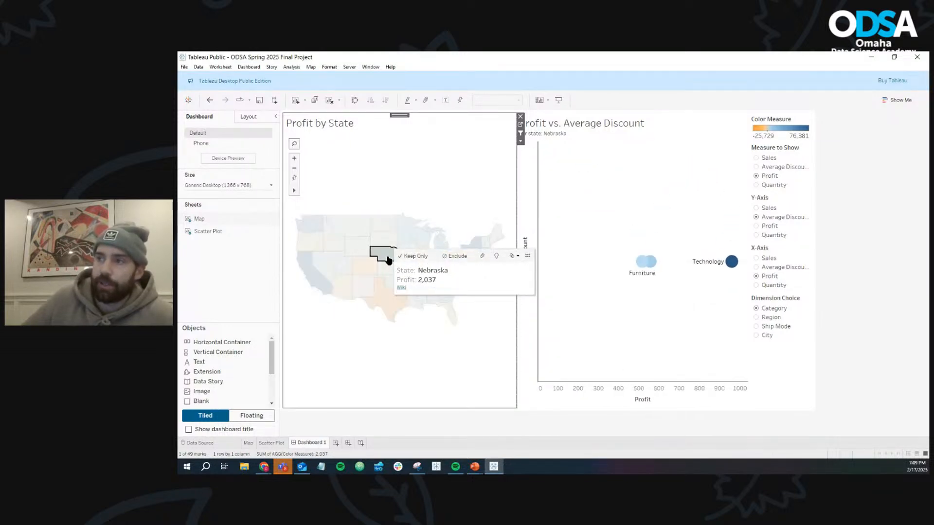
{"action": "left_click", "coordinate": [390, 259]}
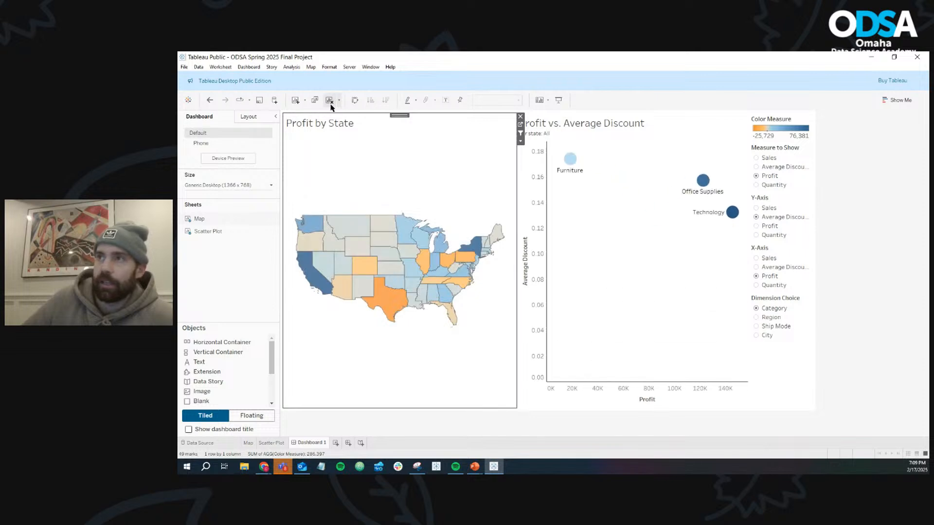
- Rename the Wiki dashboard action as Learn More
{"action": "left_click", "coordinate": [249, 67]}
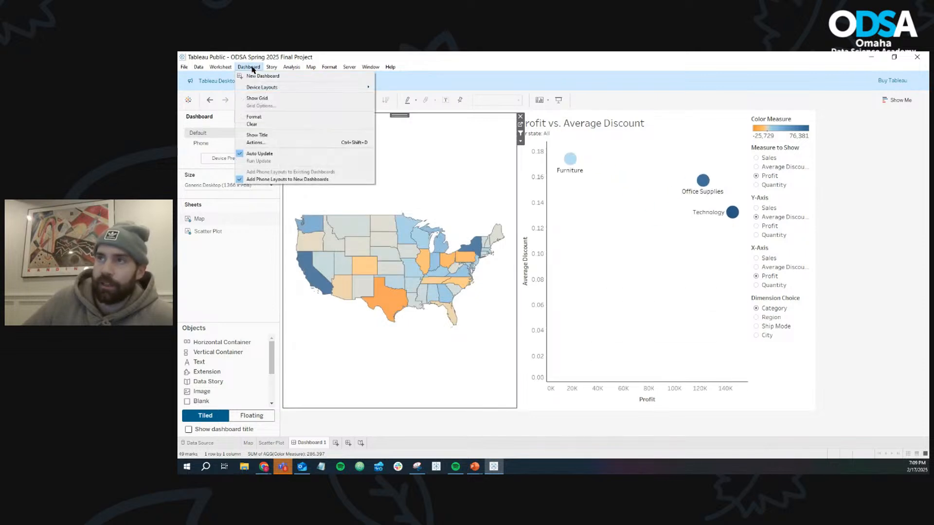
{"action": "left_click", "coordinate": [255, 142]}
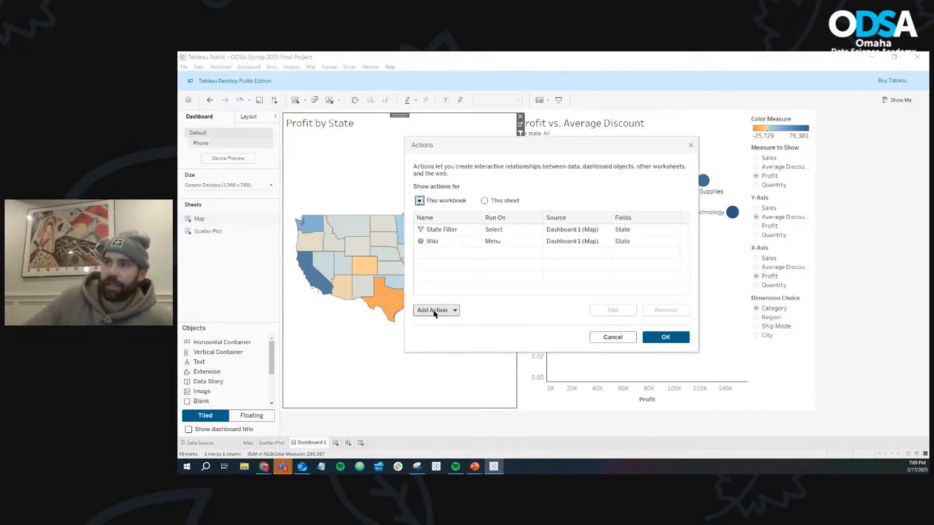
{"action": "left_click", "coordinate": [443, 242]}
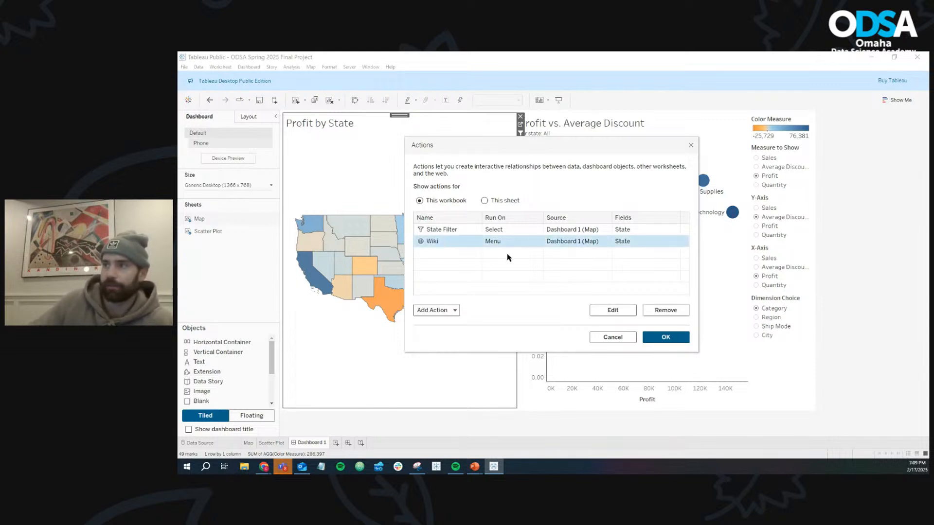
{"action": "left_click", "coordinate": [614, 311]}
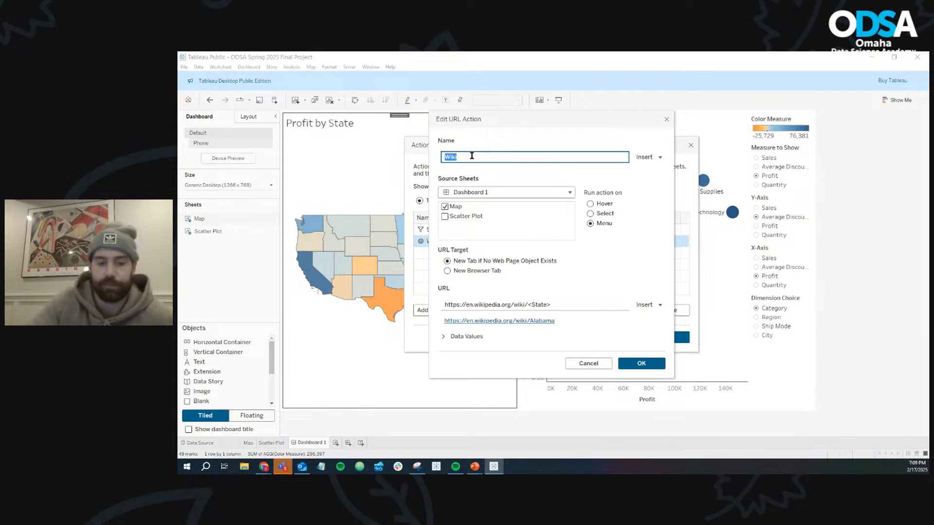
{"action": "type", "text": "Learn More"}
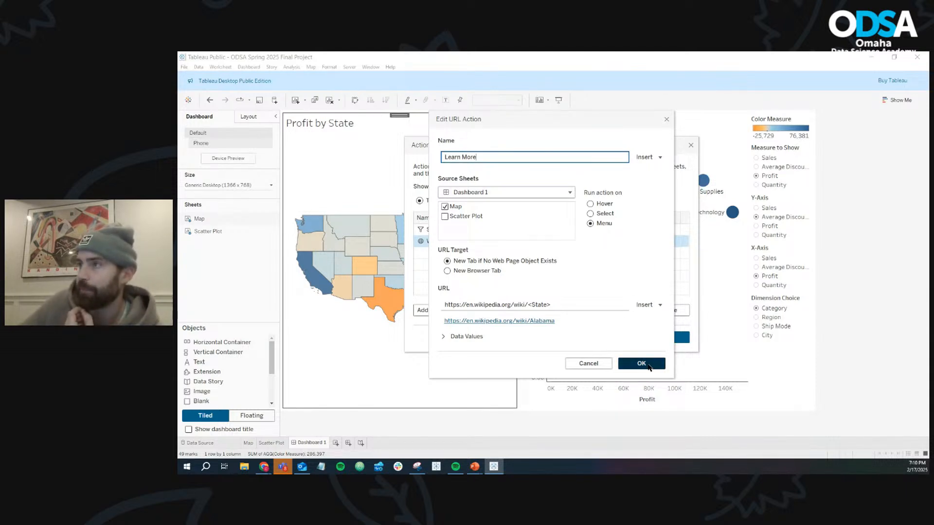
{"action": "left_click", "coordinate": [642, 364]}
{"action": "left_click", "coordinate": [665, 338]}
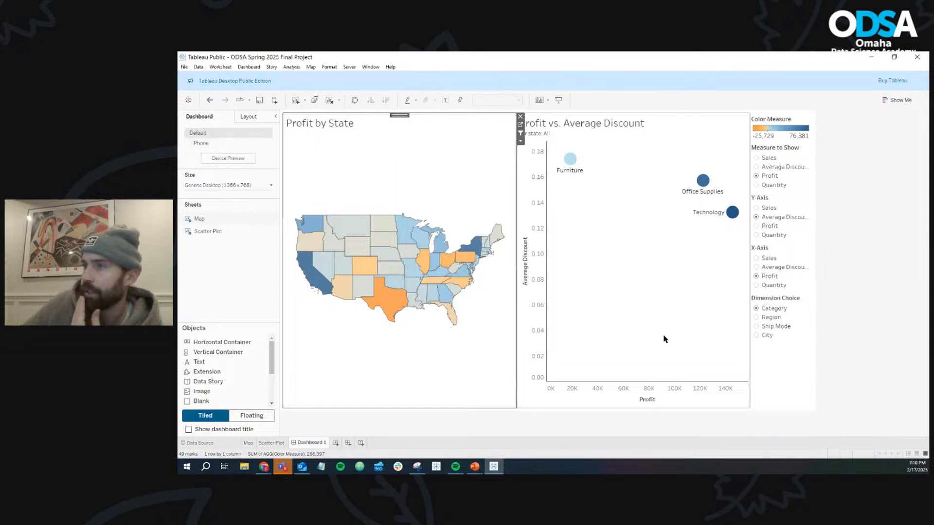
- Test the Learn More link for North Dakota, return to Tableau and clear the state selection
{"action": "left_click", "coordinate": [387, 225]}
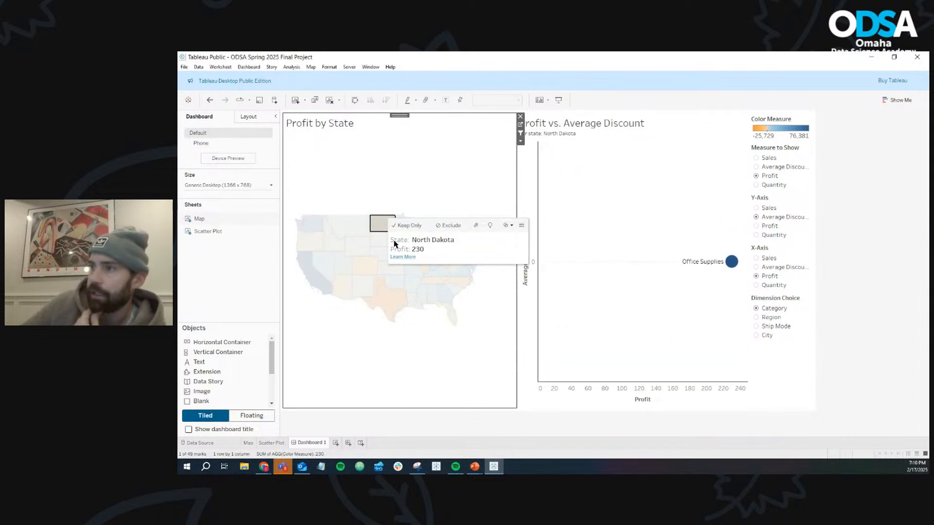
{"action": "left_click", "coordinate": [402, 258]}
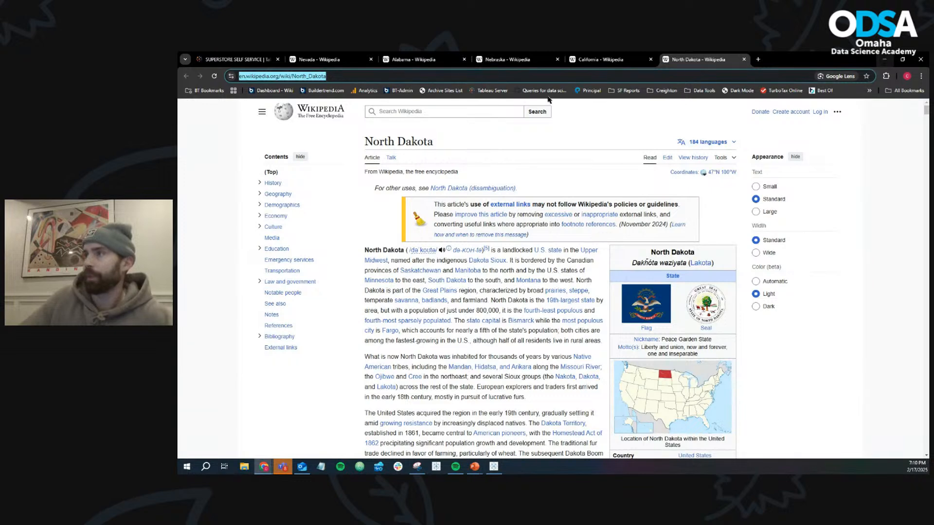
{"action": "left_click", "coordinate": [885, 59]}
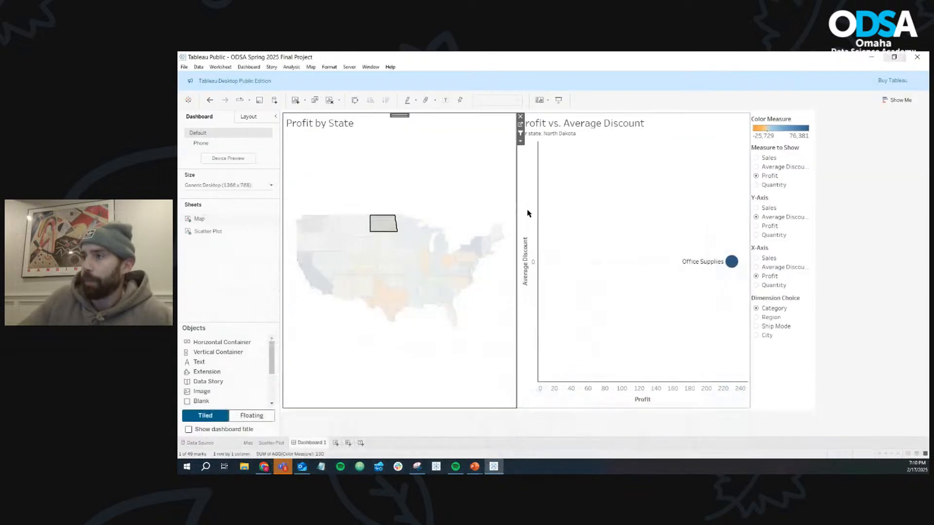
{"action": "left_click", "coordinate": [381, 223]}
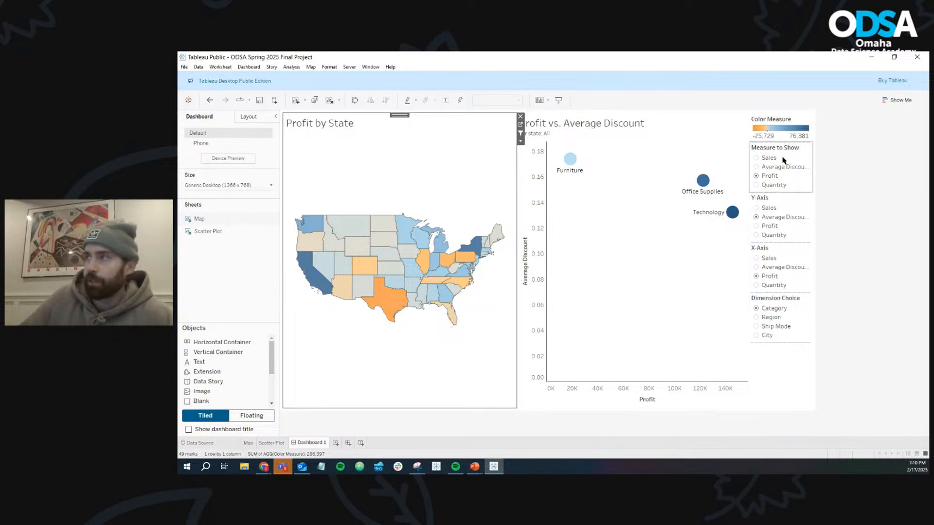
- Check the tooltip and the scatter plot with South Dakota and Nebraska selected in turn, and clear the selection
{"action": "left_click", "coordinate": [390, 238]}
{"action": "left_click", "coordinate": [389, 238]}
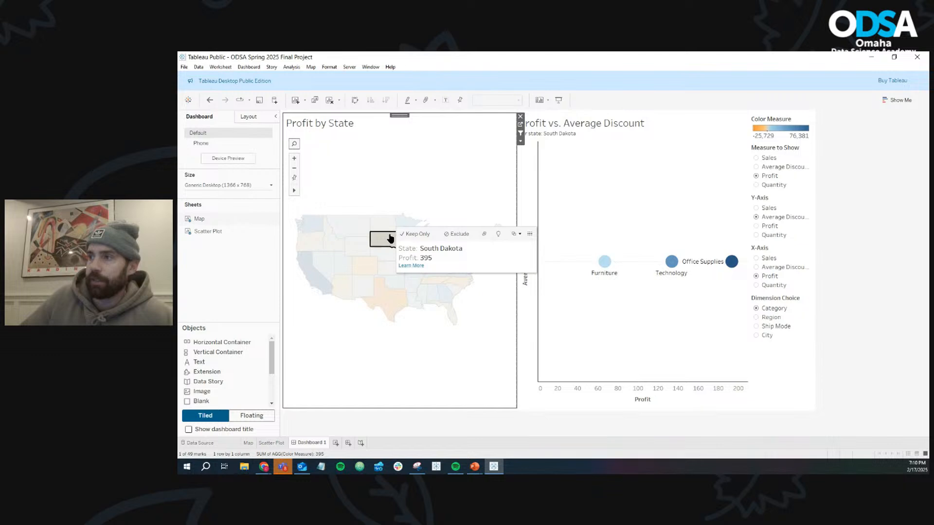
{"action": "left_click", "coordinate": [383, 252]}
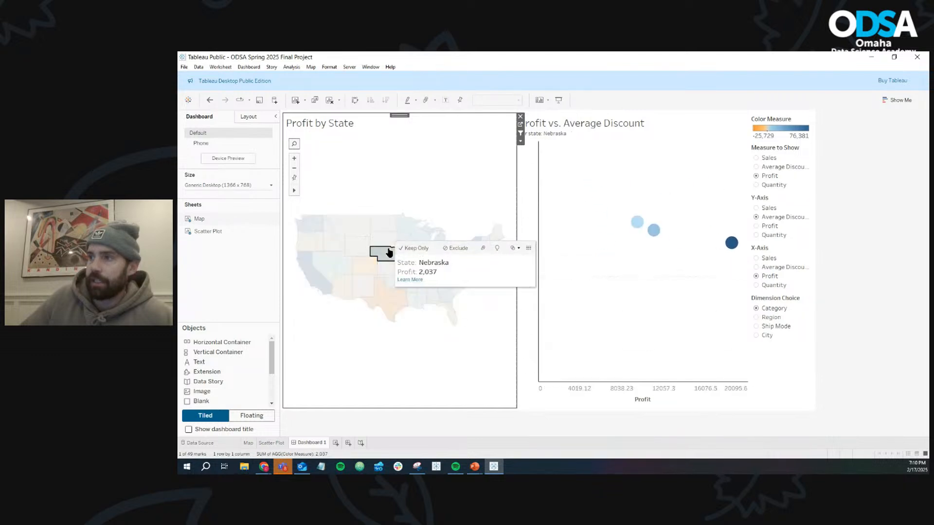
{"action": "left_click", "coordinate": [461, 388]}
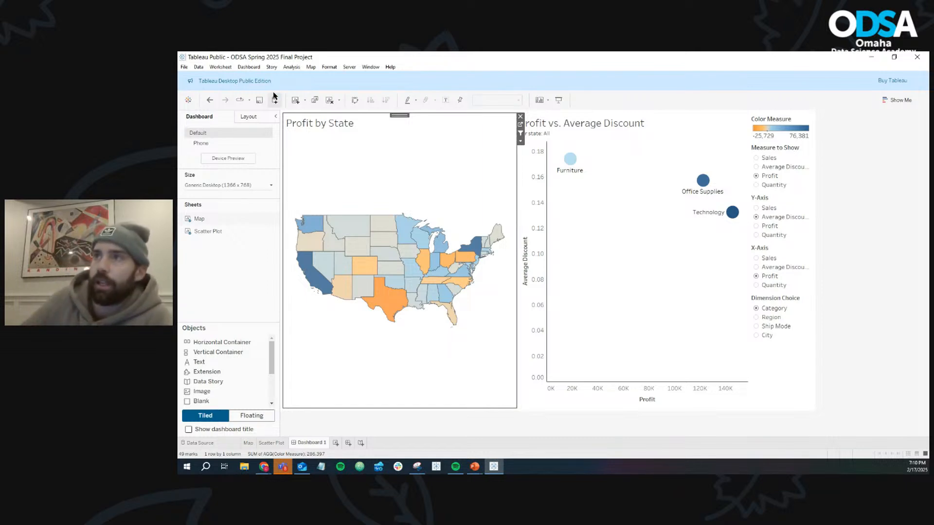
- Review the dashboard's existing actions and the action types that can be added, and close the list without adding one
{"action": "left_click", "coordinate": [254, 69]}
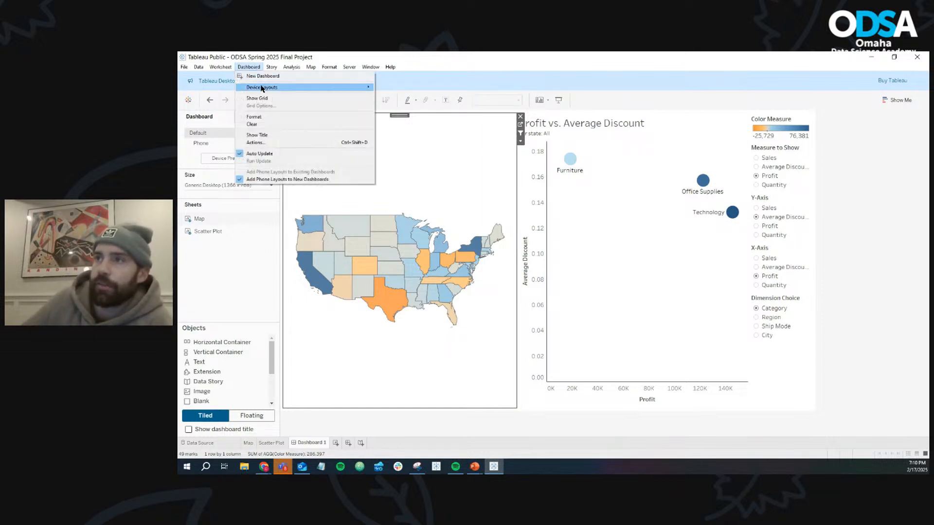
{"action": "left_click", "coordinate": [272, 144]}
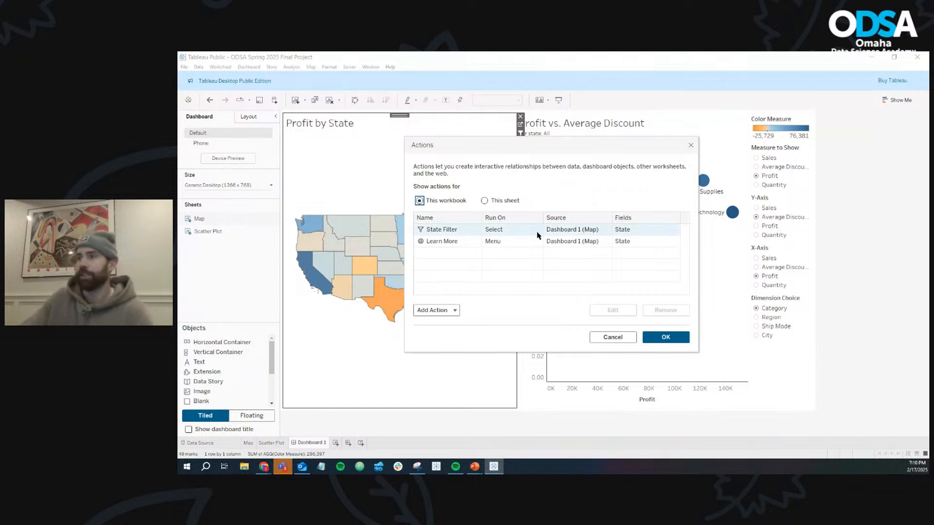
{"action": "left_click", "coordinate": [457, 311]}
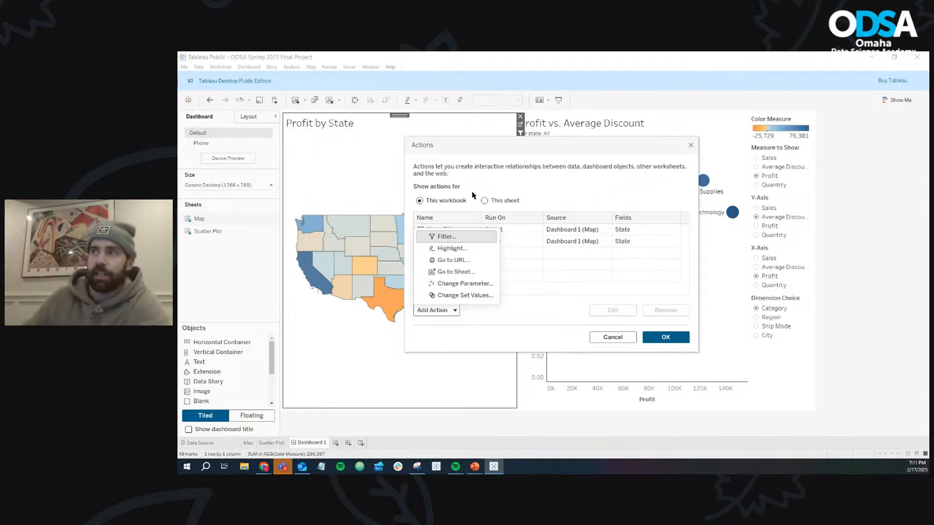
{"action": "left_click_drag", "start_coordinate": [477, 146], "coordinate": [576, 138]}
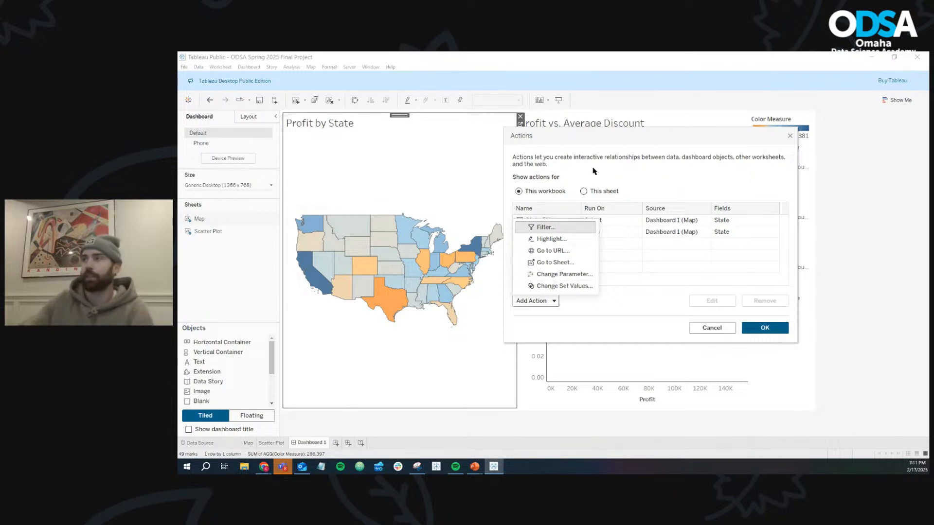
{"action": "left_click_drag", "start_coordinate": [628, 134], "coordinate": [501, 144]}
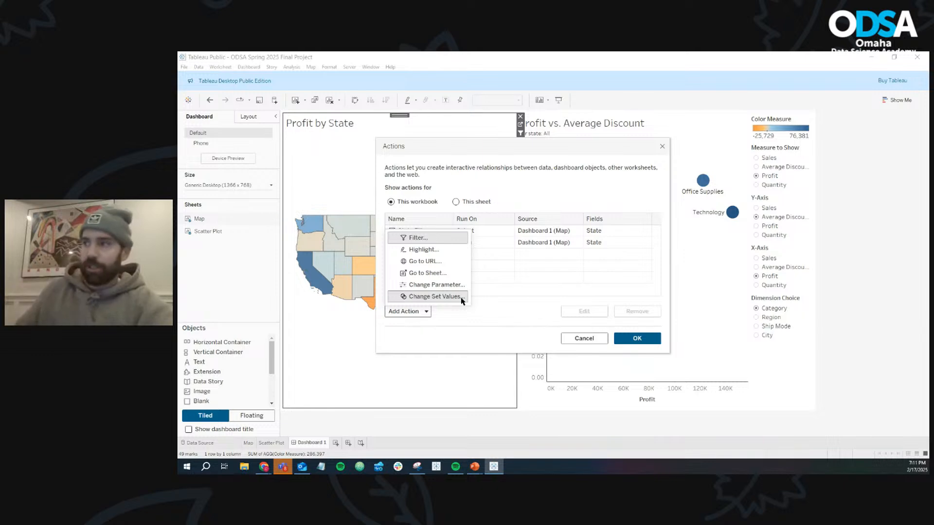
{"action": "left_click", "coordinate": [663, 146]}
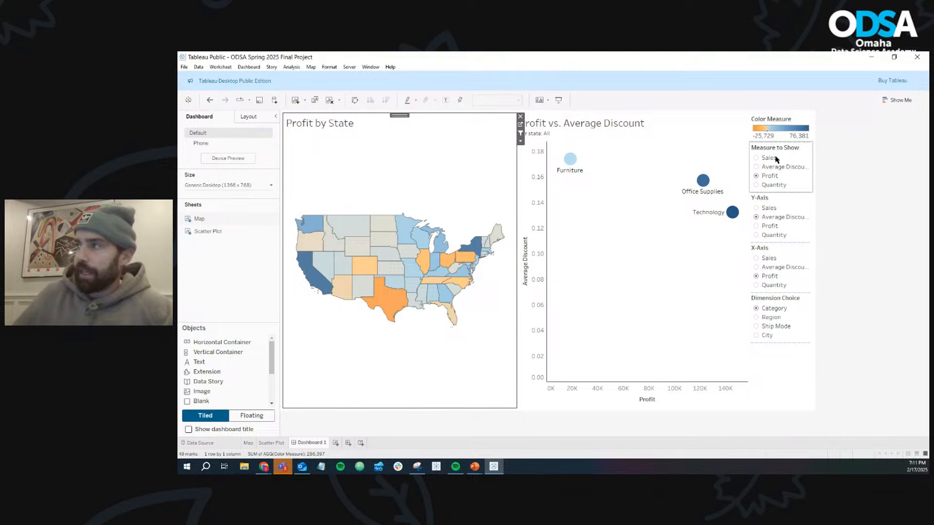
- Test Nebraska's Learn More link, look at the published Superstore Self Service dashboard in the browser, return to Tableau and clear the state selection
{"action": "left_click", "coordinate": [383, 256]}
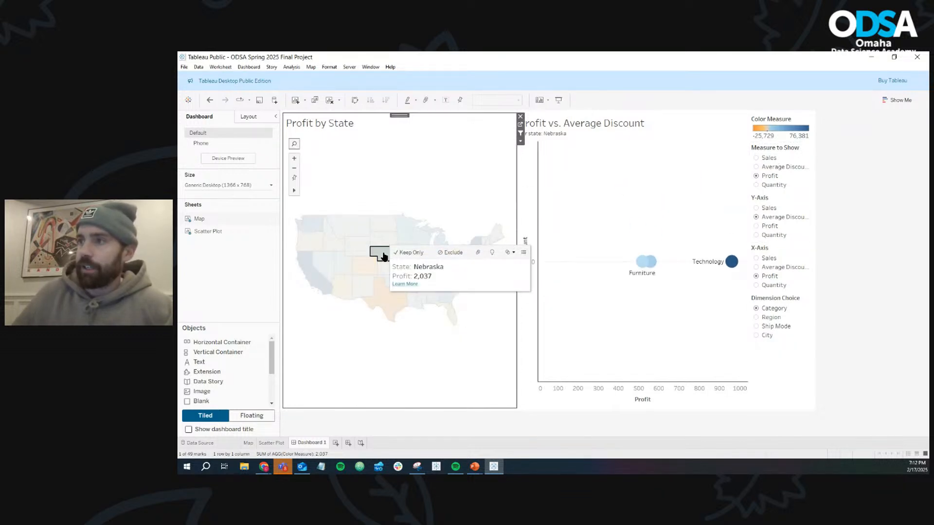
{"action": "left_click", "coordinate": [409, 286]}
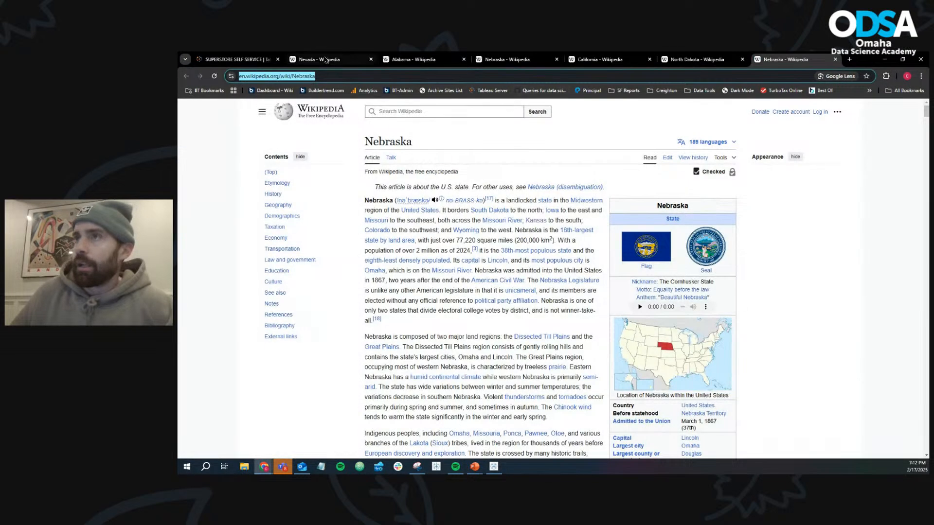
{"action": "left_click", "coordinate": [233, 59]}
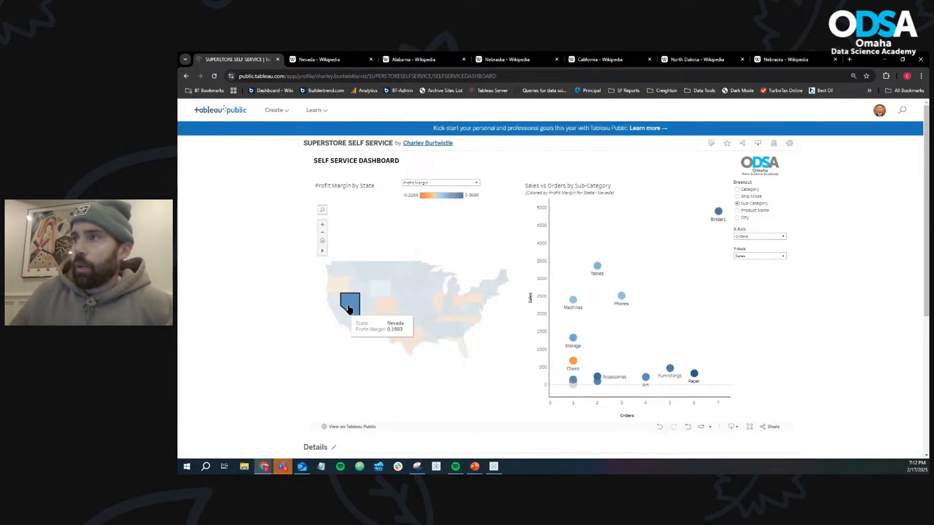
{"action": "left_click", "coordinate": [348, 310]}
{"action": "key", "text": "alt+Tab"}
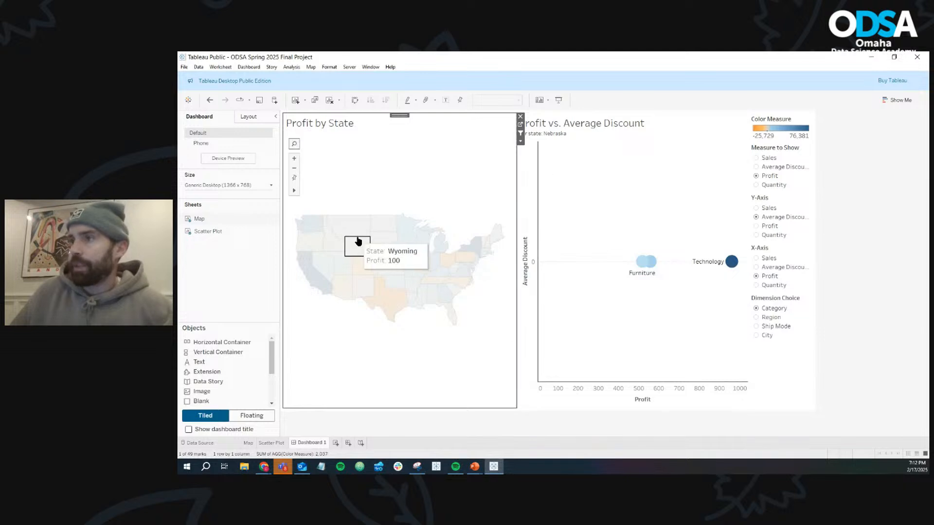
{"action": "left_click", "coordinate": [357, 242]}
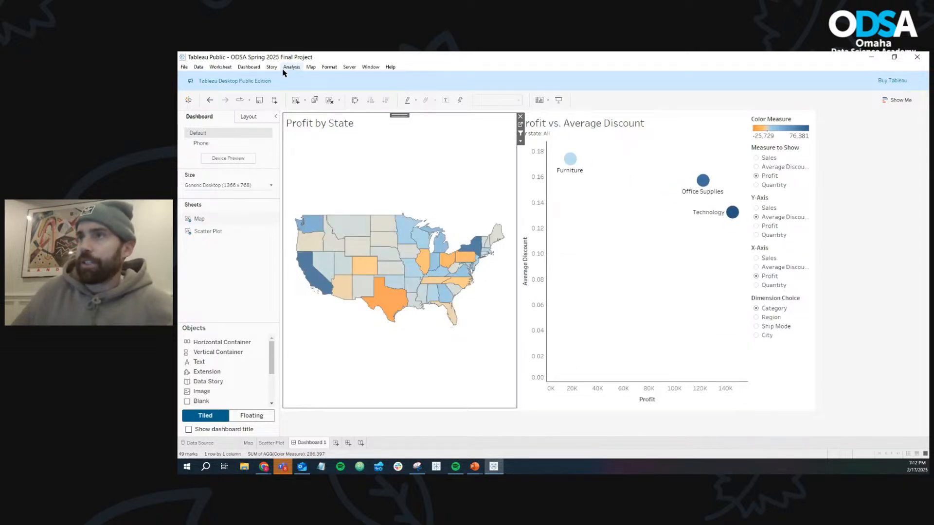
- Save the ODSA Spring 2025 Final Project workbook to Tableau Public and minimize the browser to return to the dashboard
{"action": "left_click", "coordinate": [259, 102]}
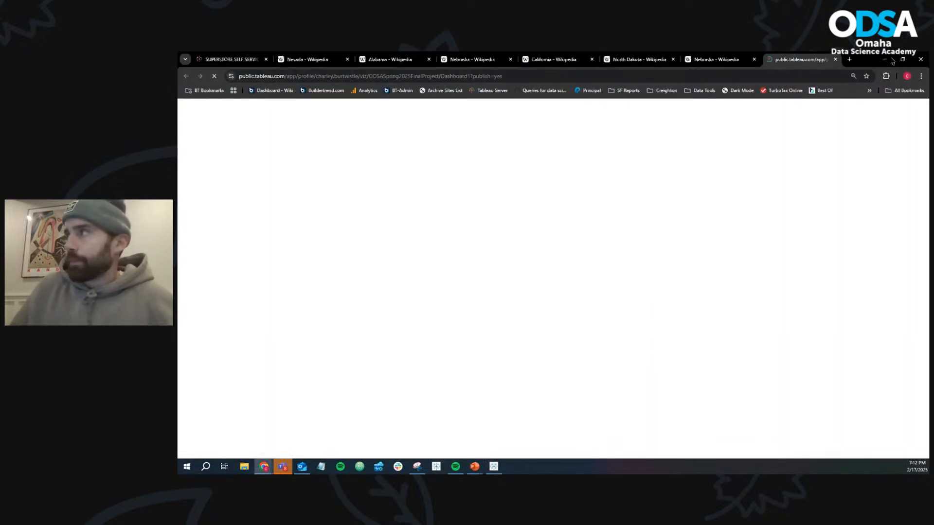
{"action": "left_click", "coordinate": [886, 60]}
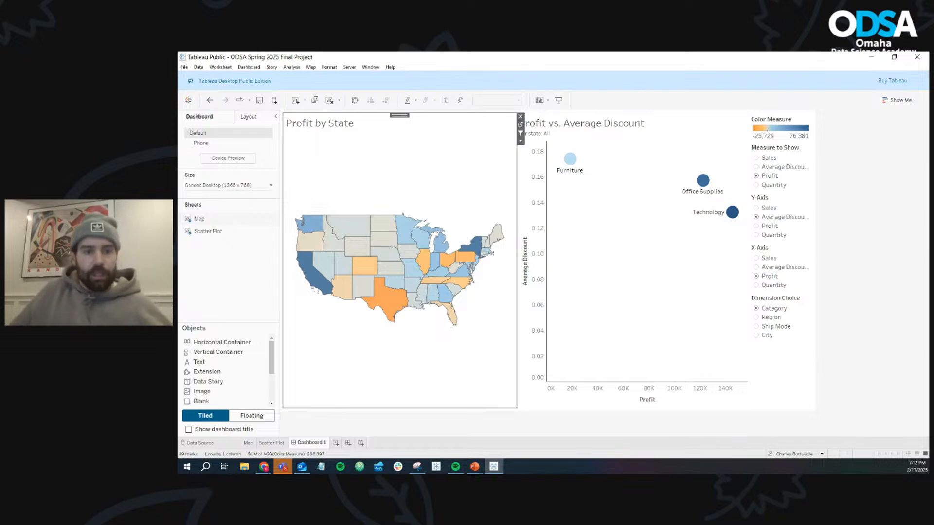